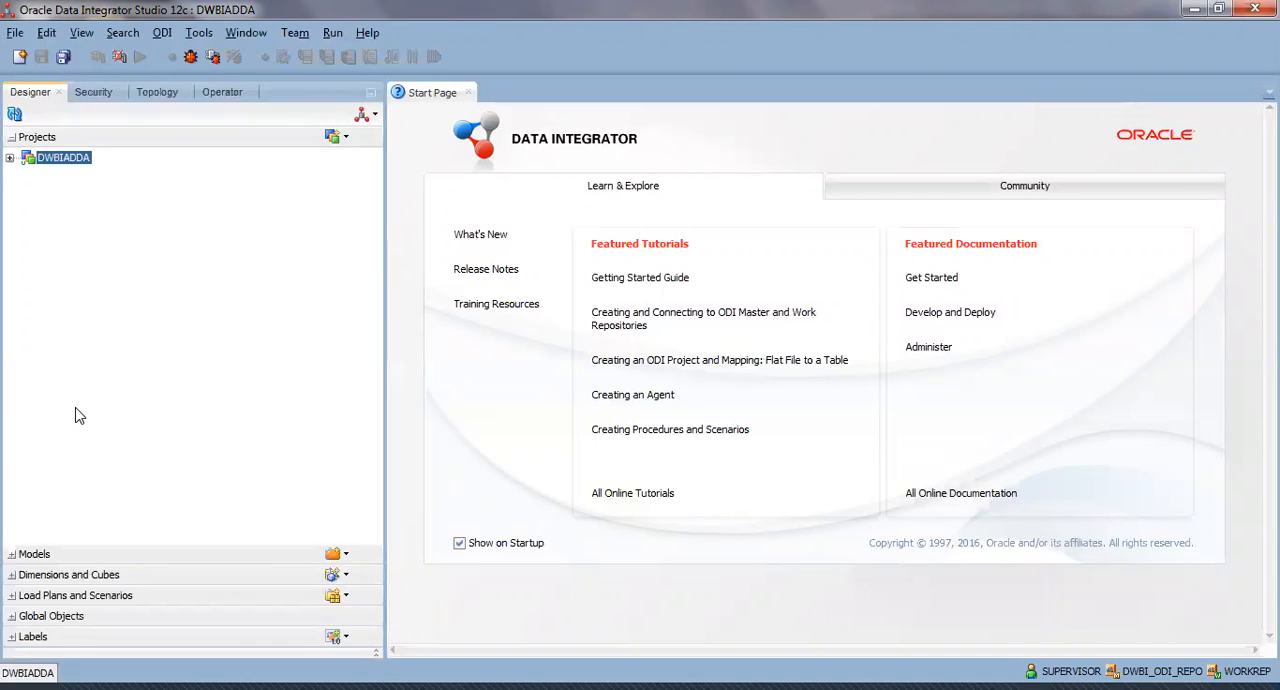
Open the m_student_pivot mapping from the First Folder of the DWBIADDA project.
left_click(9, 158)
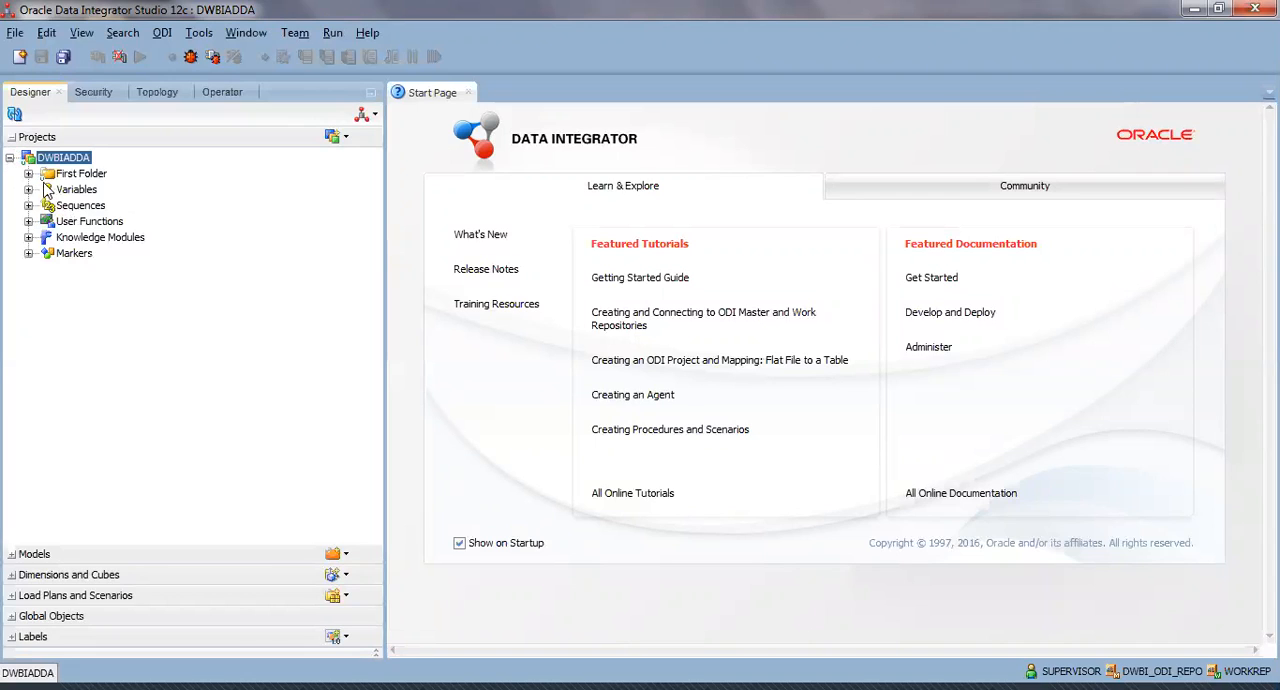
left_click(28, 173)
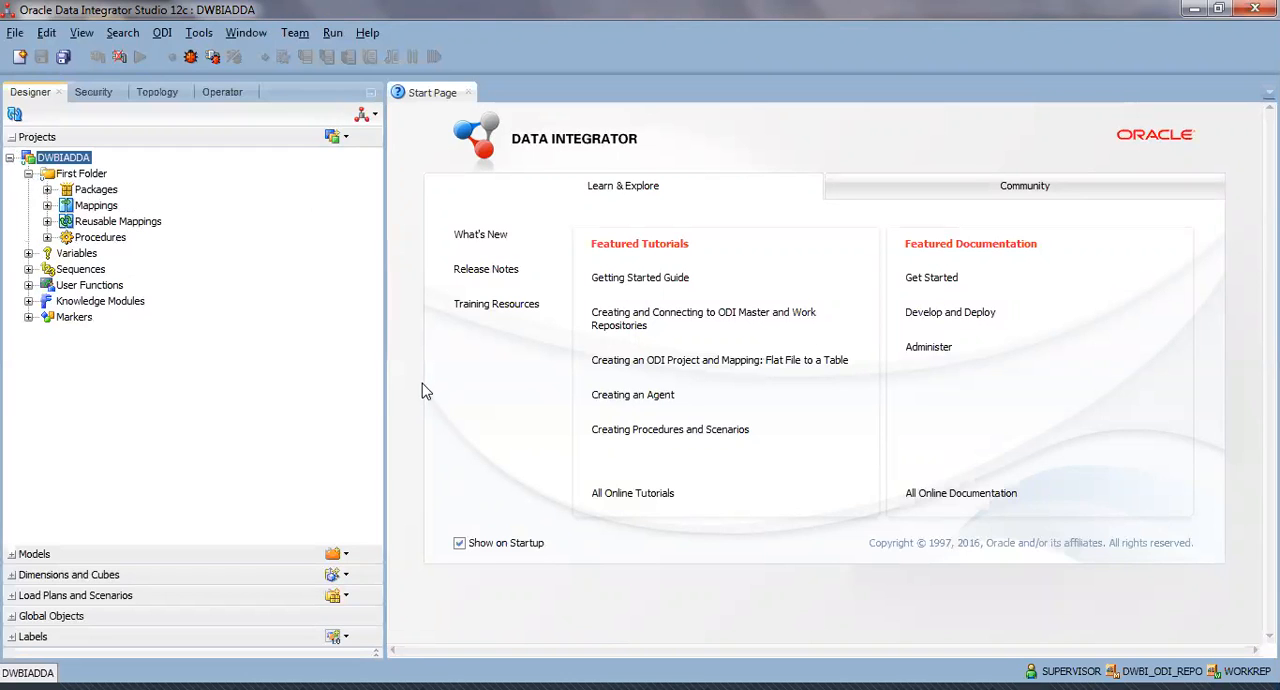
left_click_drag(384, 390, 354, 390)
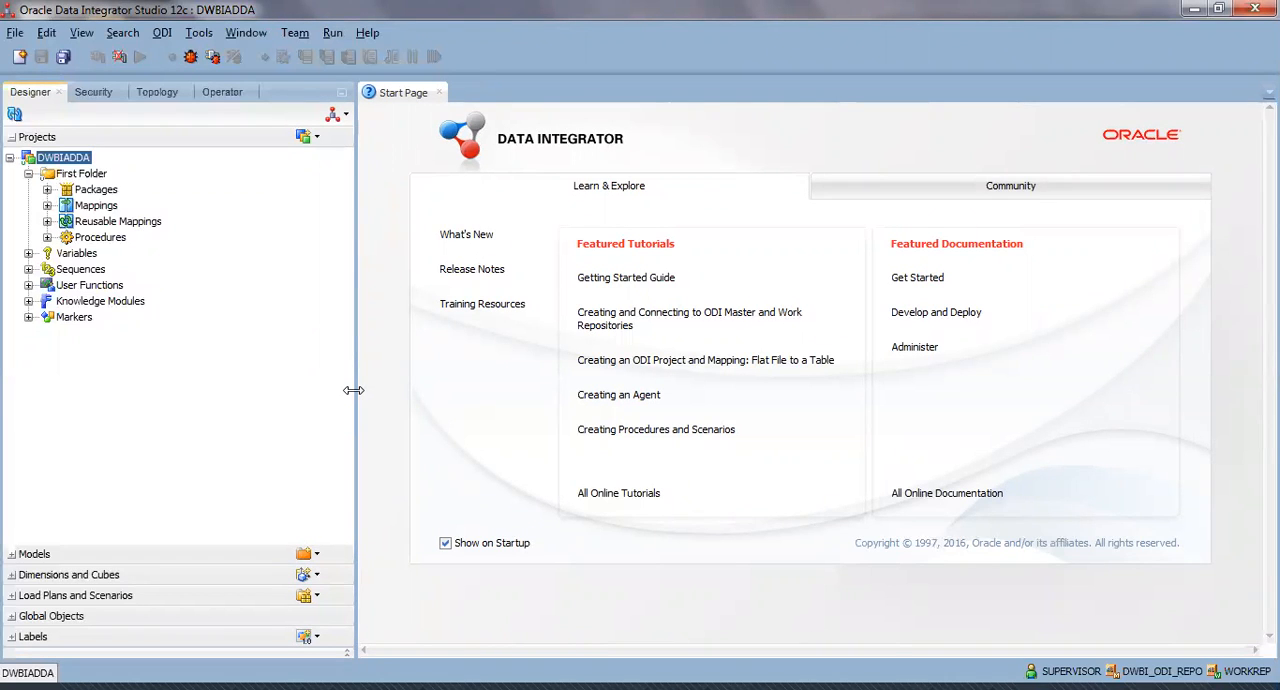
left_click(47, 205)
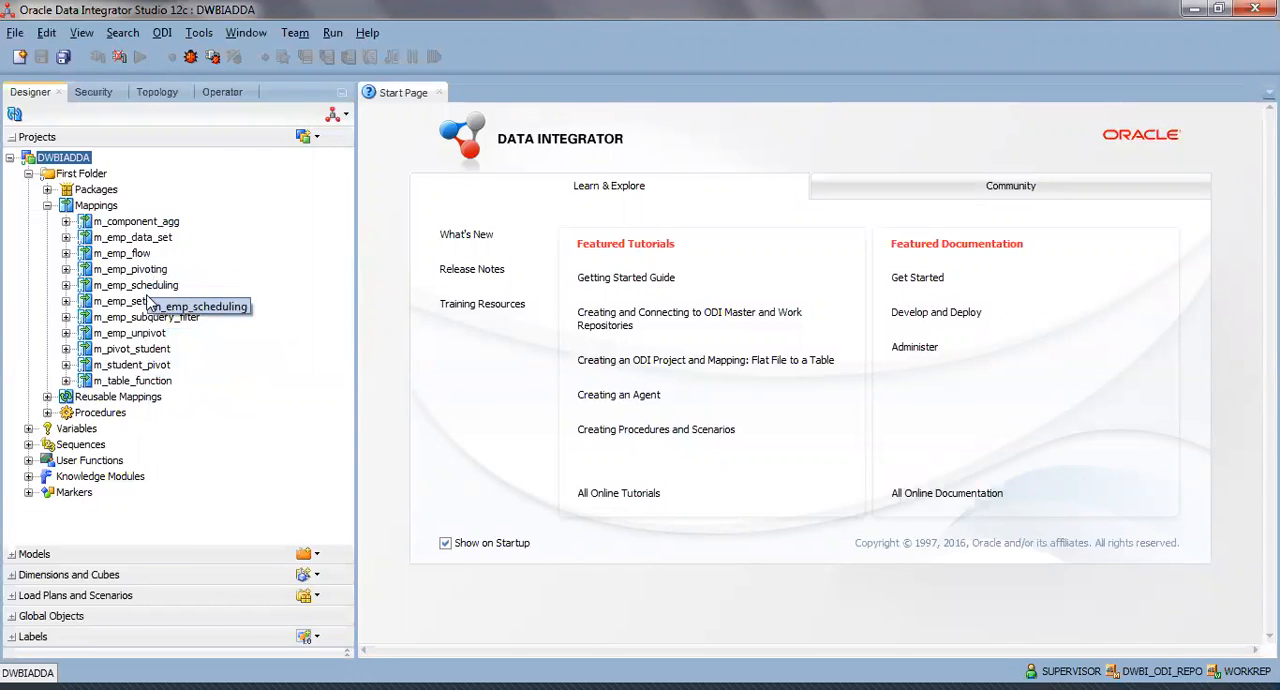
left_click(163, 366)
double_click(163, 366)
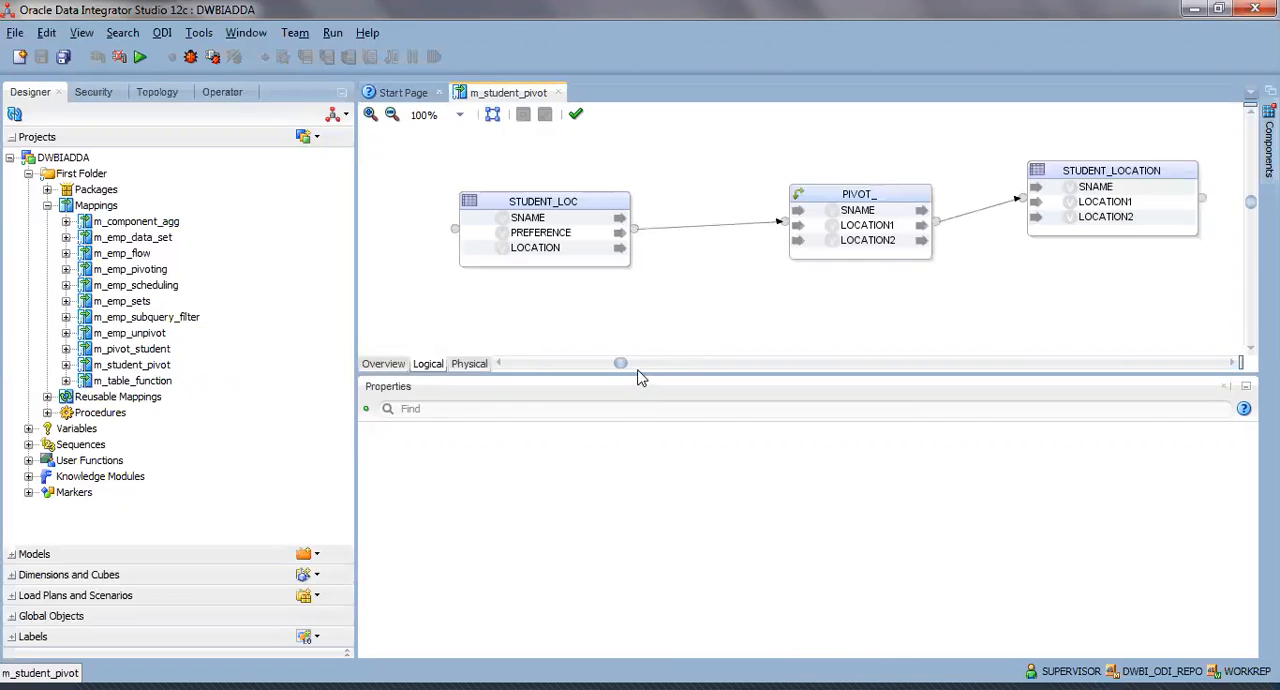
Enlarge the diagram area and rearrange the STUDENT_LOC, PIVOT_ and STUDENT_LOCATION components so they are spread out from source to target.
left_click_drag(599, 370, 605, 430)
left_click_drag(535, 206, 485, 199)
left_click_drag(817, 200, 790, 170)
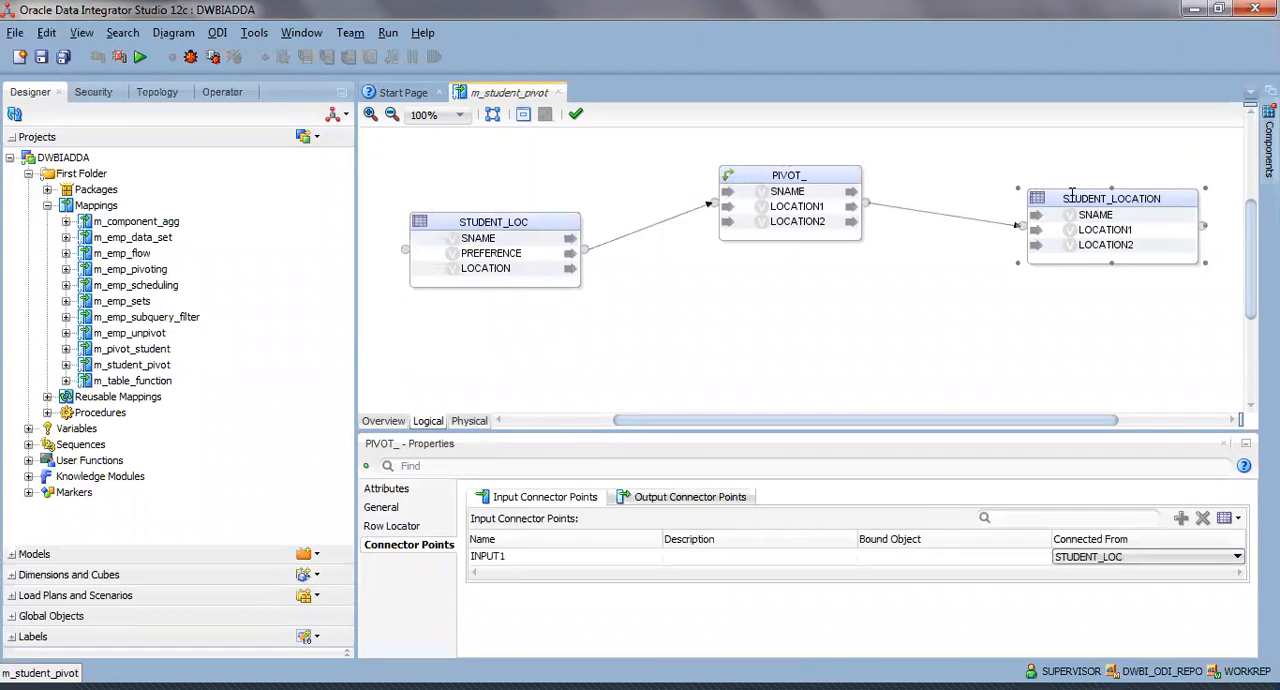
left_click_drag(1078, 197, 1051, 192)
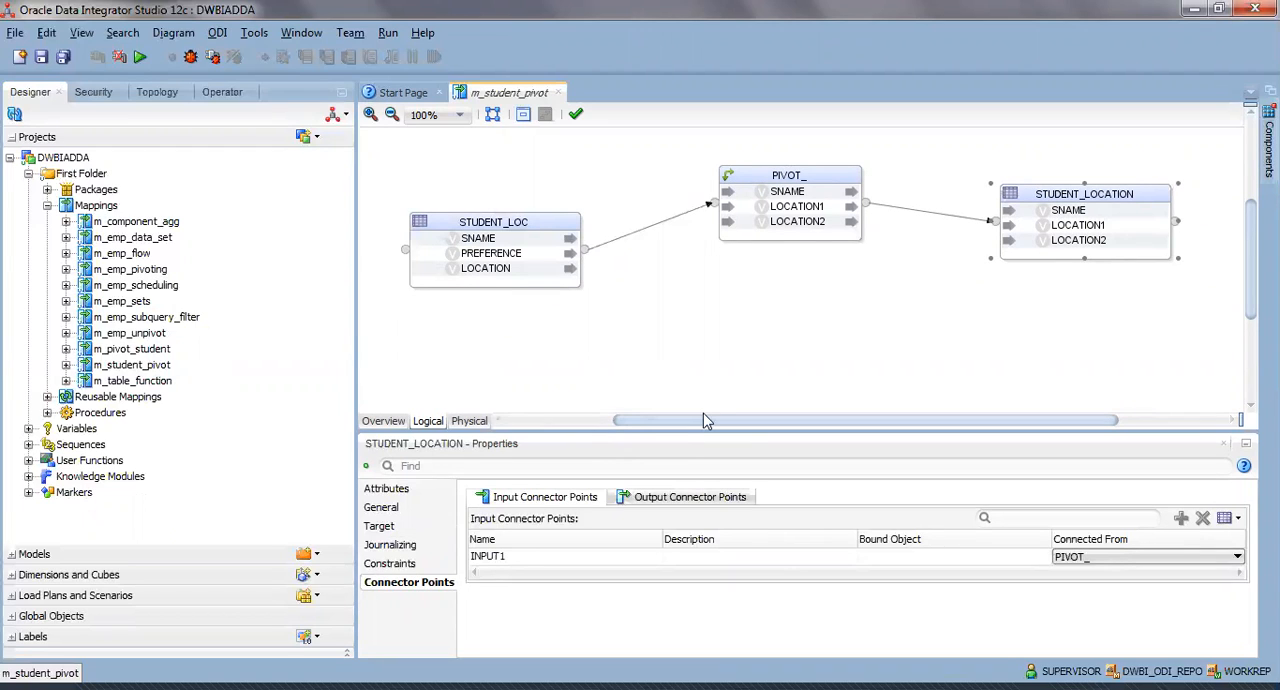
left_click_drag(703, 420, 676, 430)
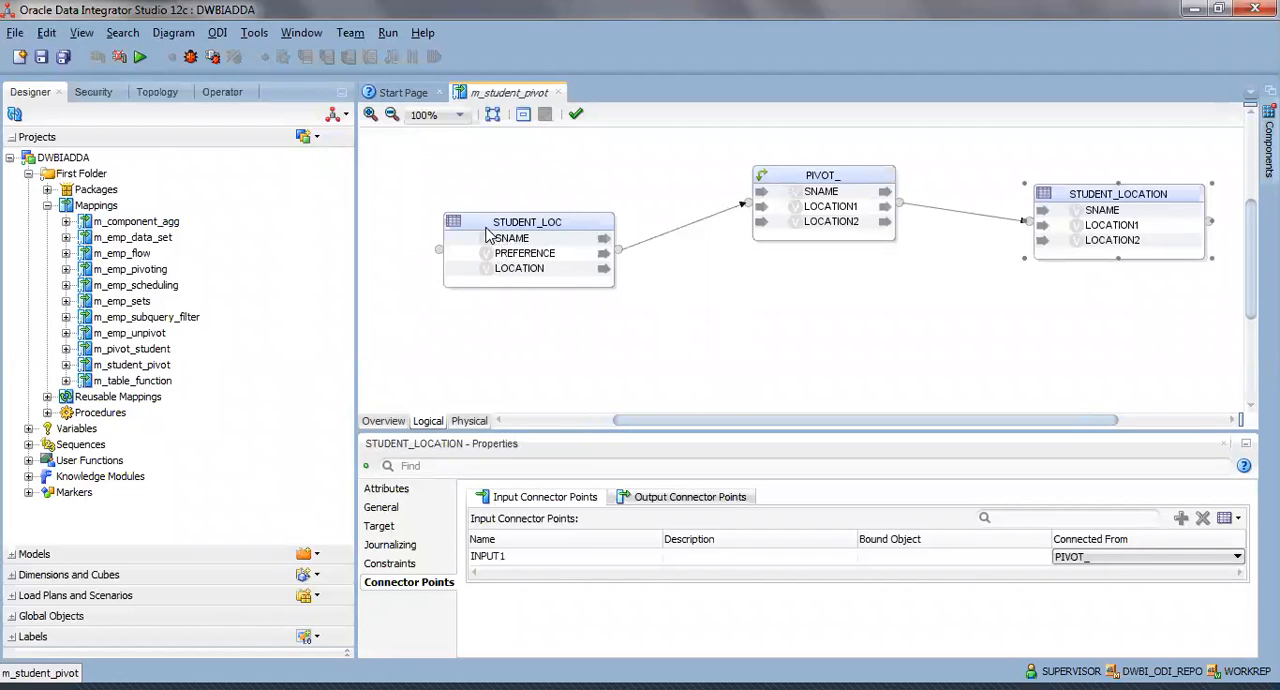
left_click_drag(478, 232, 446, 201)
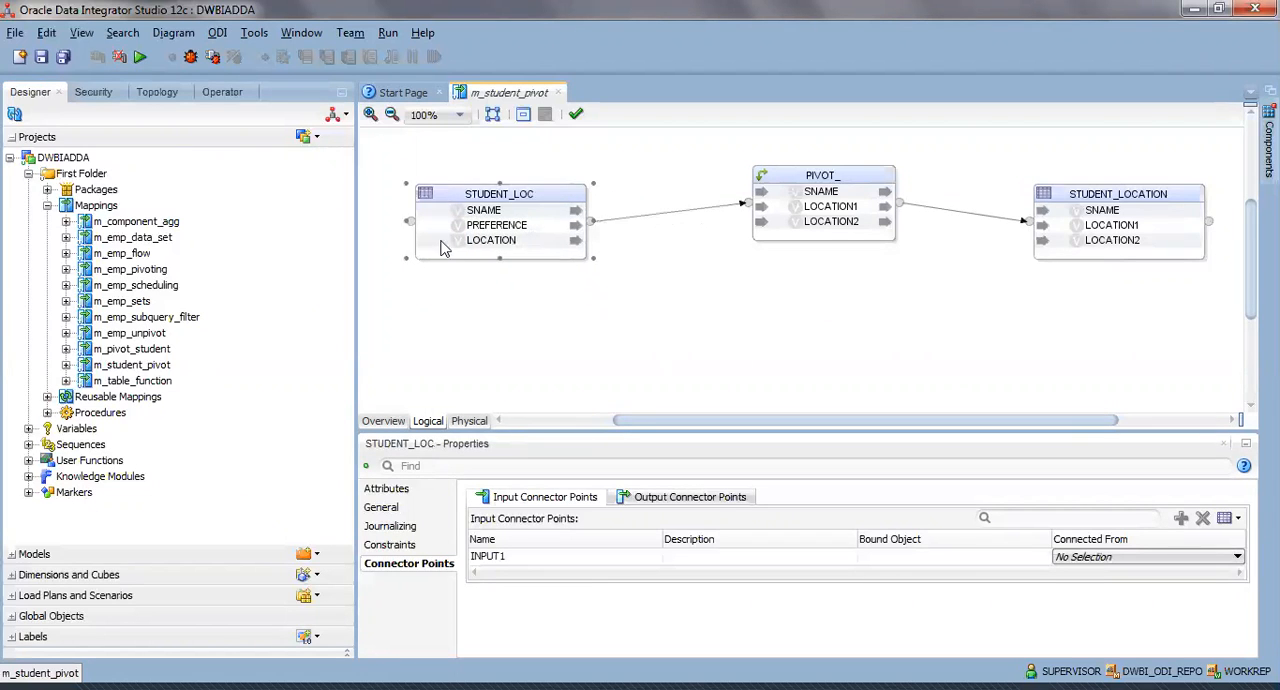
View the data rows of the STUDENT_LOC source datastore and close the data view.
left_click(481, 212)
right_click(483, 209)
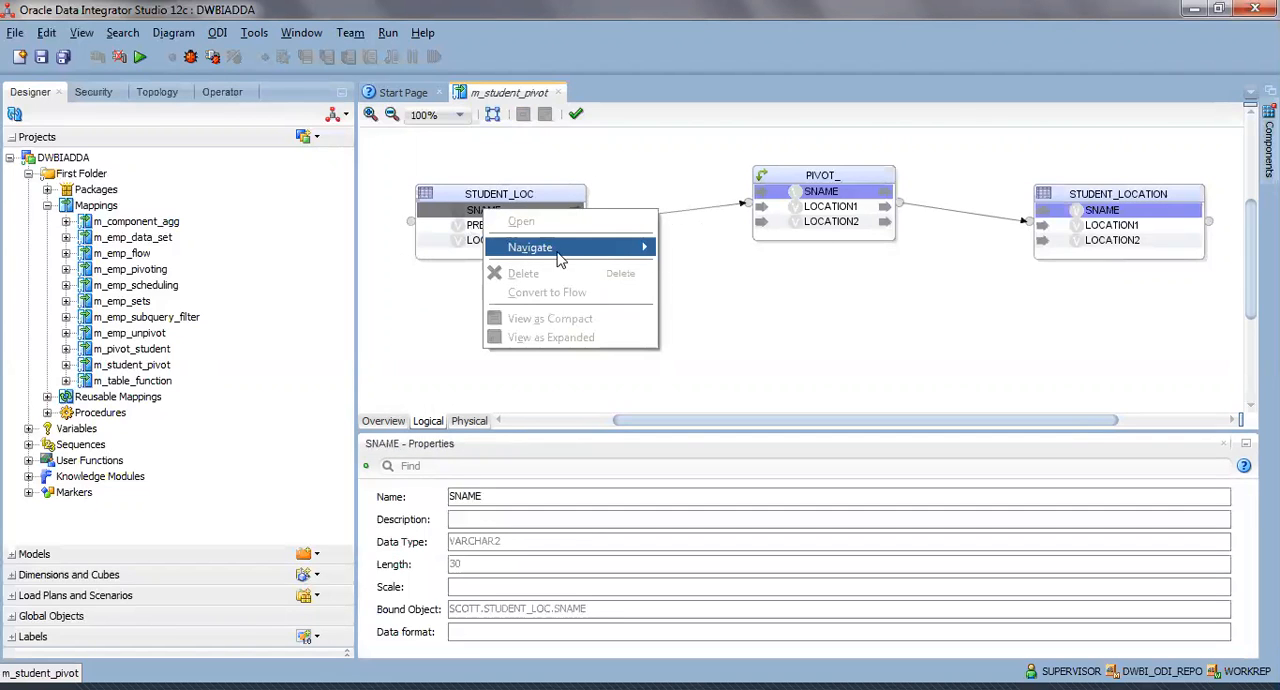
left_click(476, 200)
right_click(473, 200)
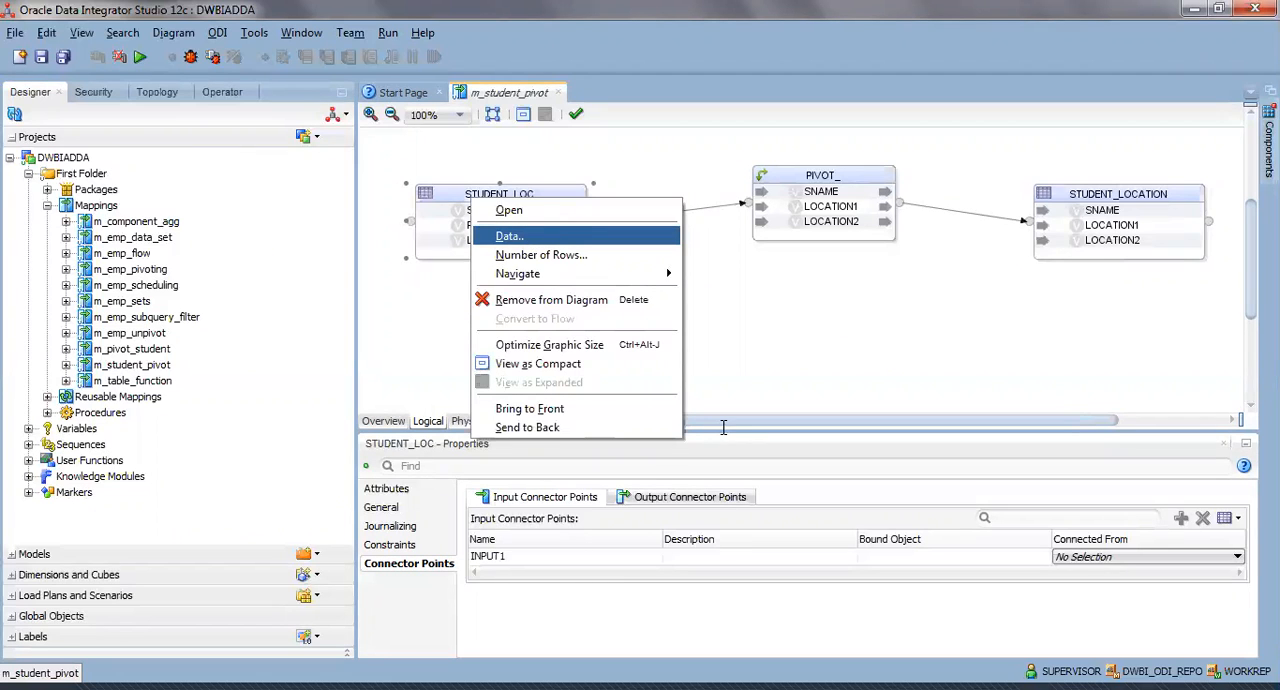
key("Return")
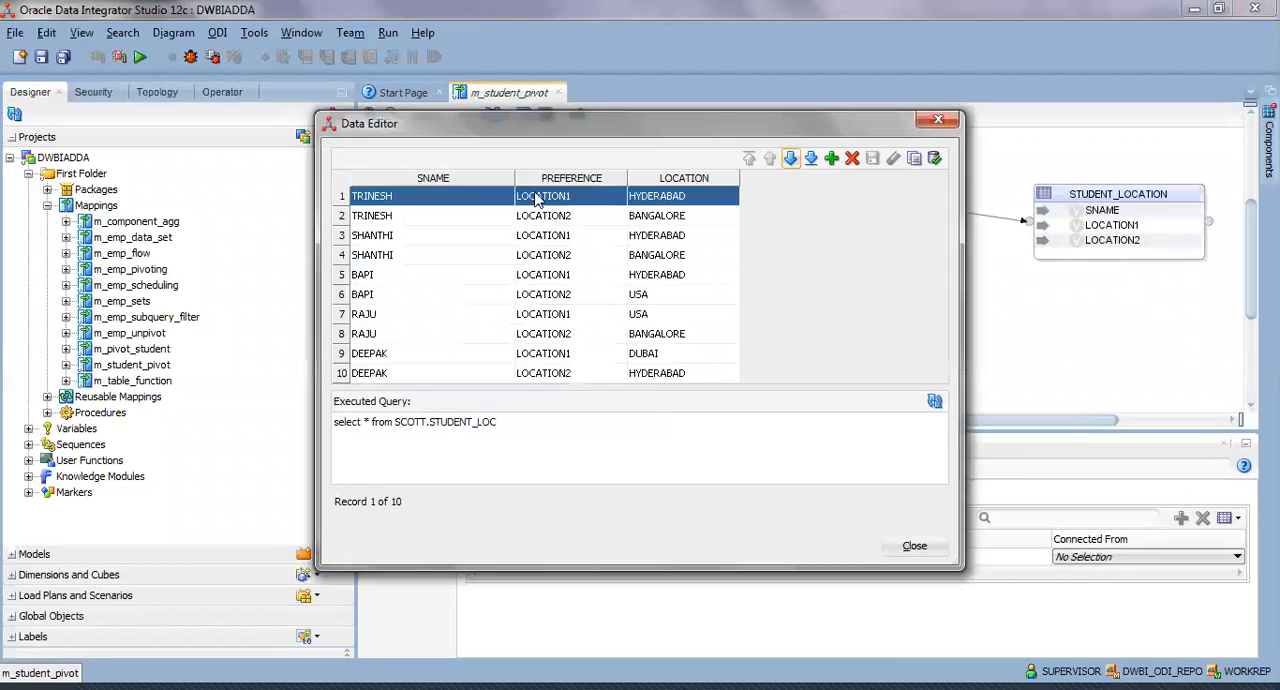
left_click(915, 546)
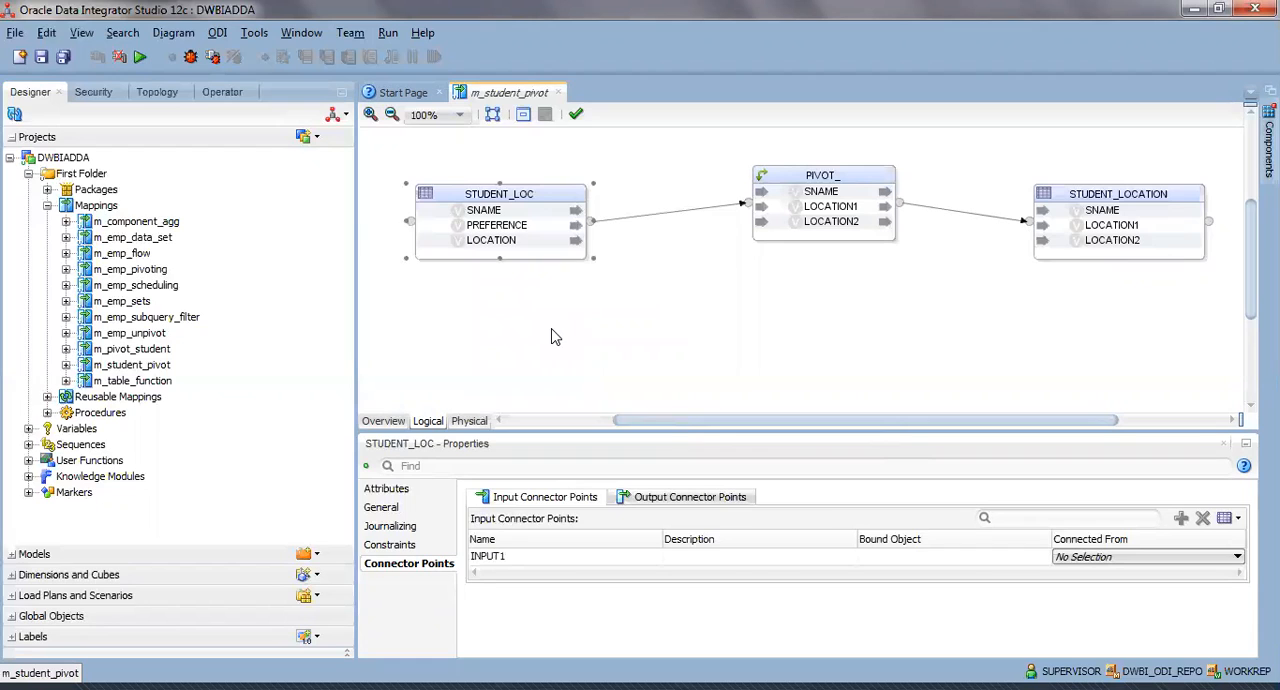
Open the m_emp_pivoting mapping and display the data of its EMP_LOCATION source datastore.
left_click_drag(154, 272, 110, 272)
double_click(113, 270)
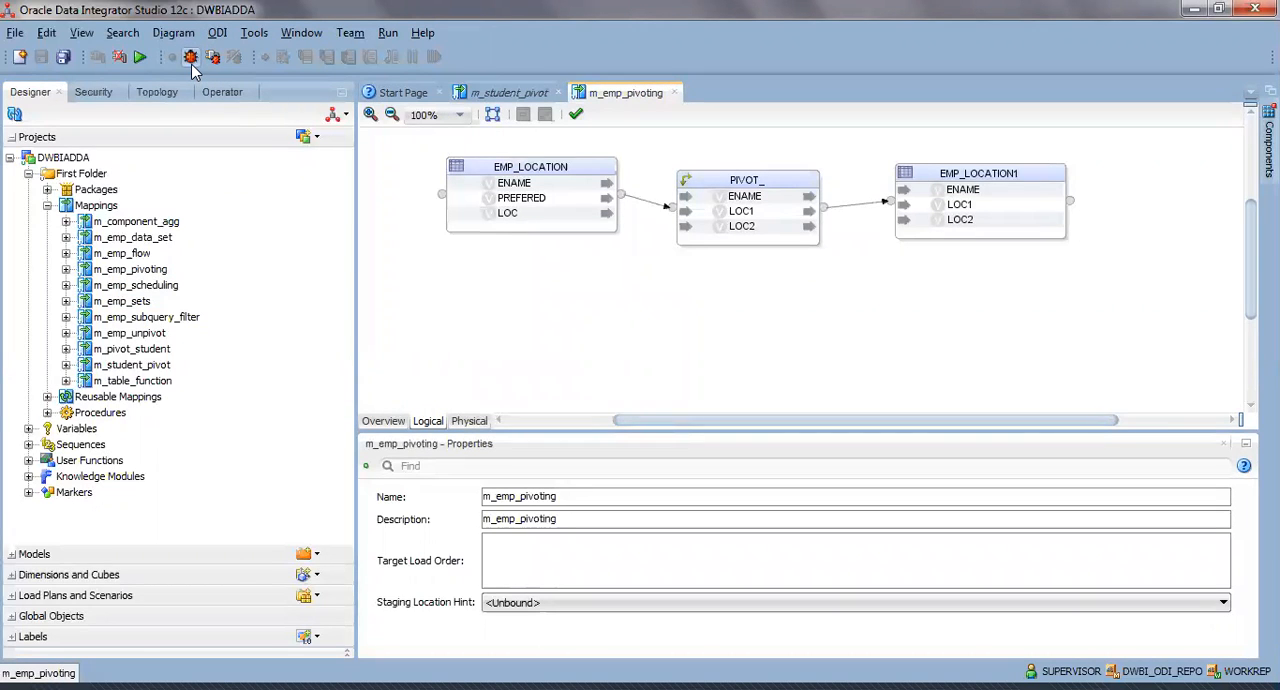
left_click(543, 168)
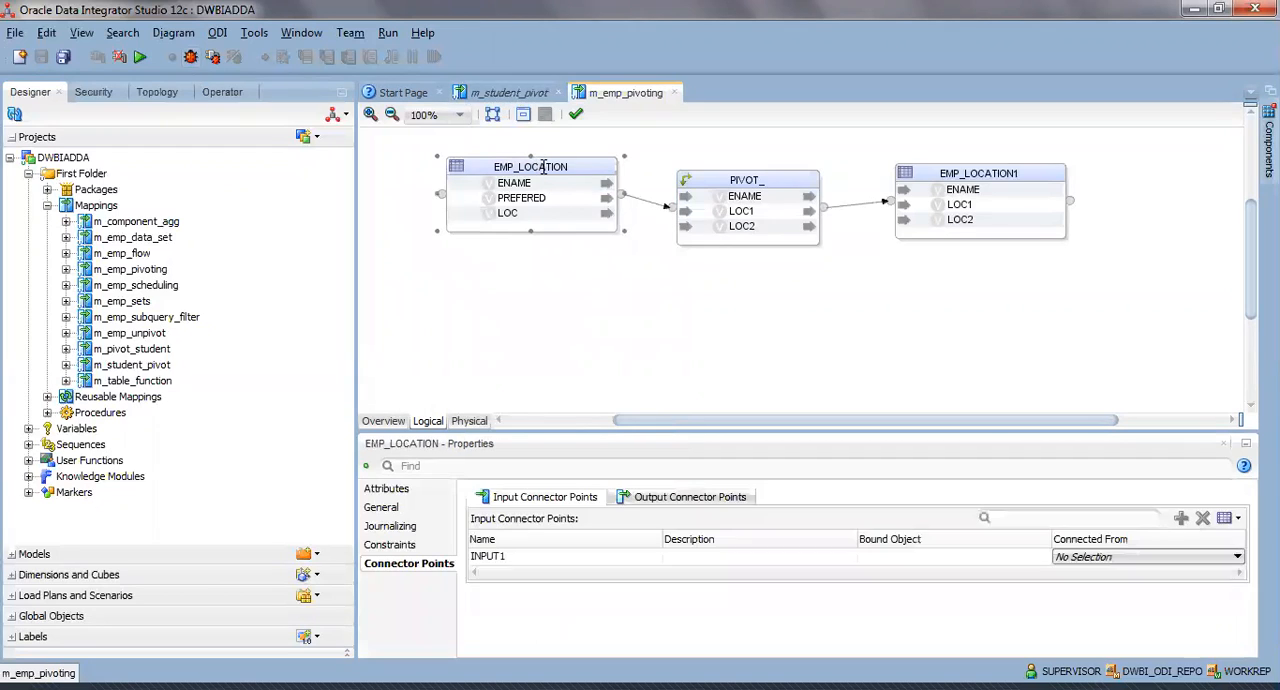
right_click(543, 168)
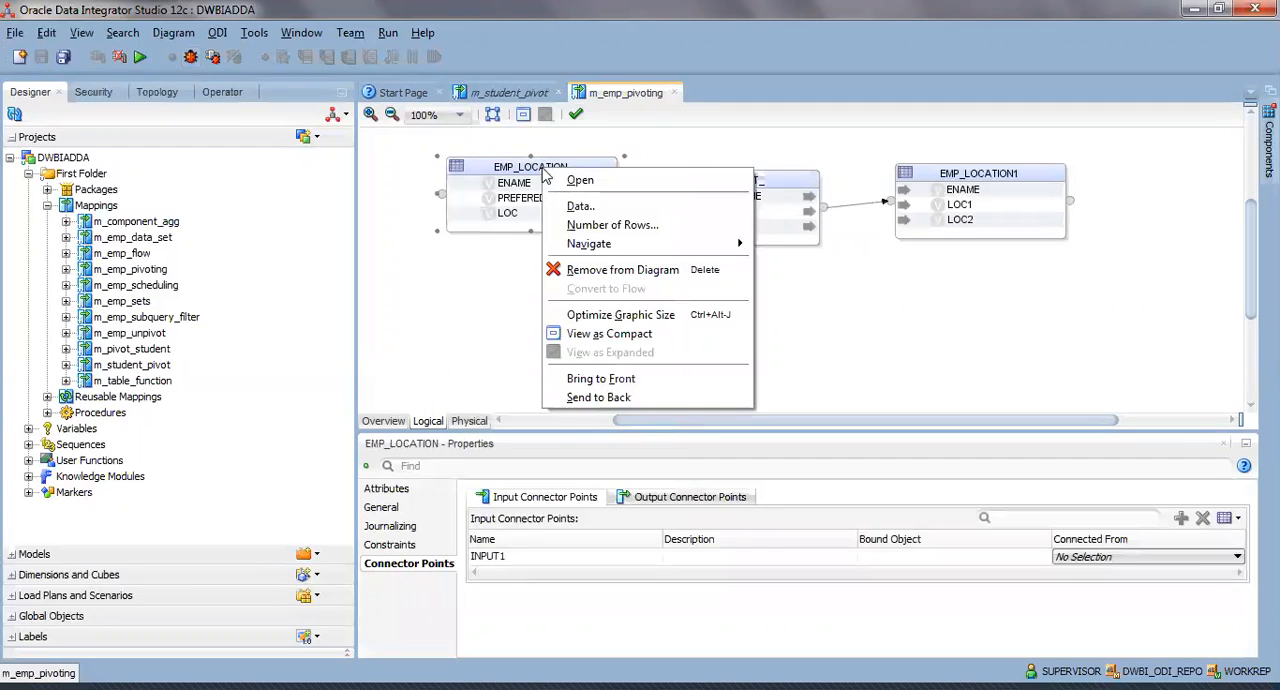
left_click(582, 207)
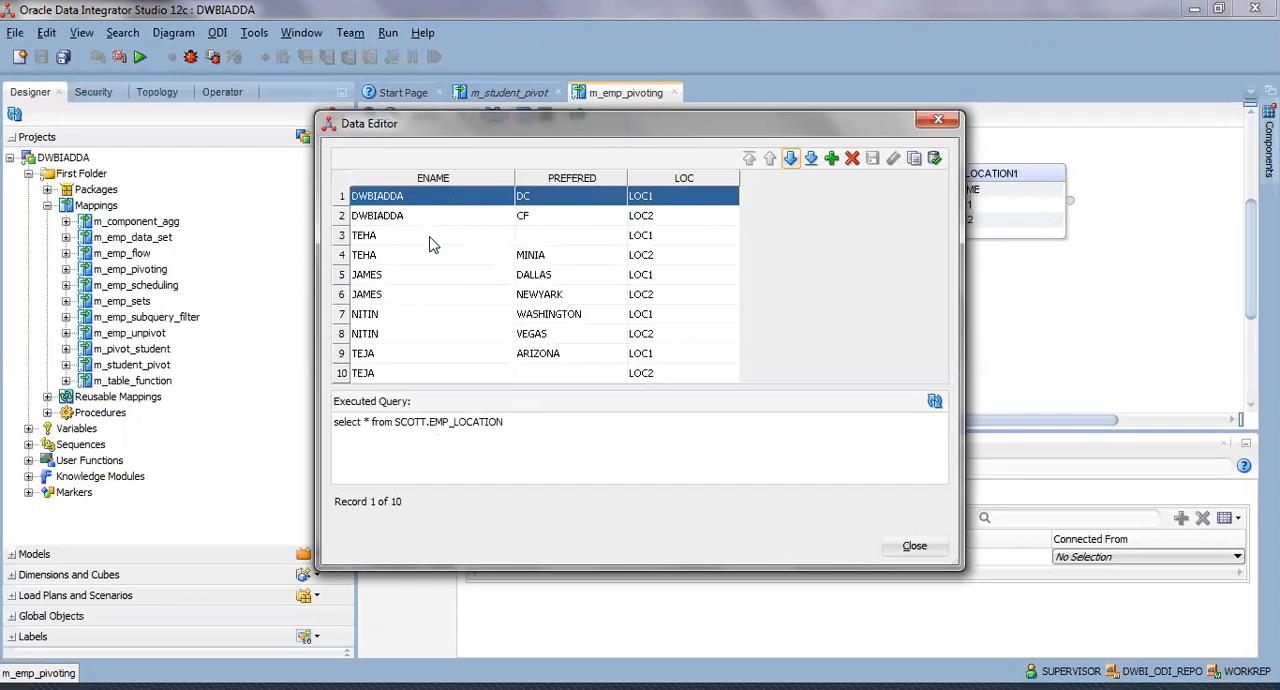
Examine the PREFERED values of rows 3, 4, 9 and 10 in the EMP_LOCATION data, and close the data view.
left_click(562, 240)
left_click(410, 240)
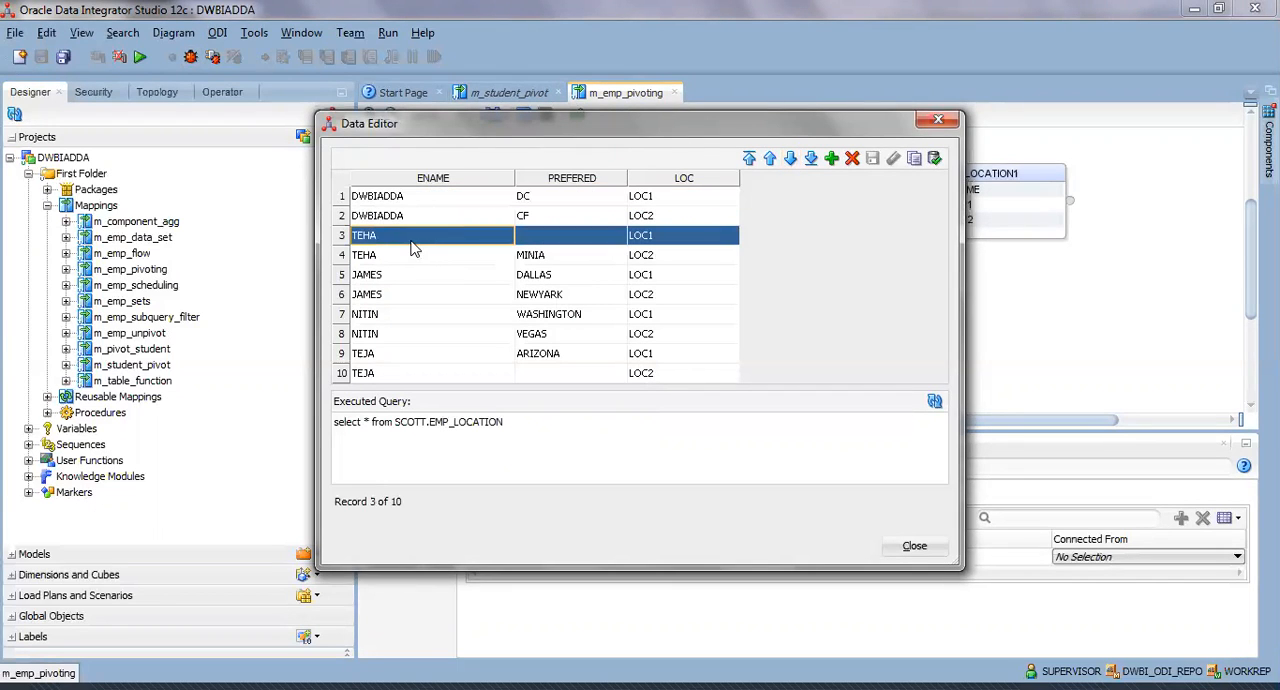
left_click(570, 257)
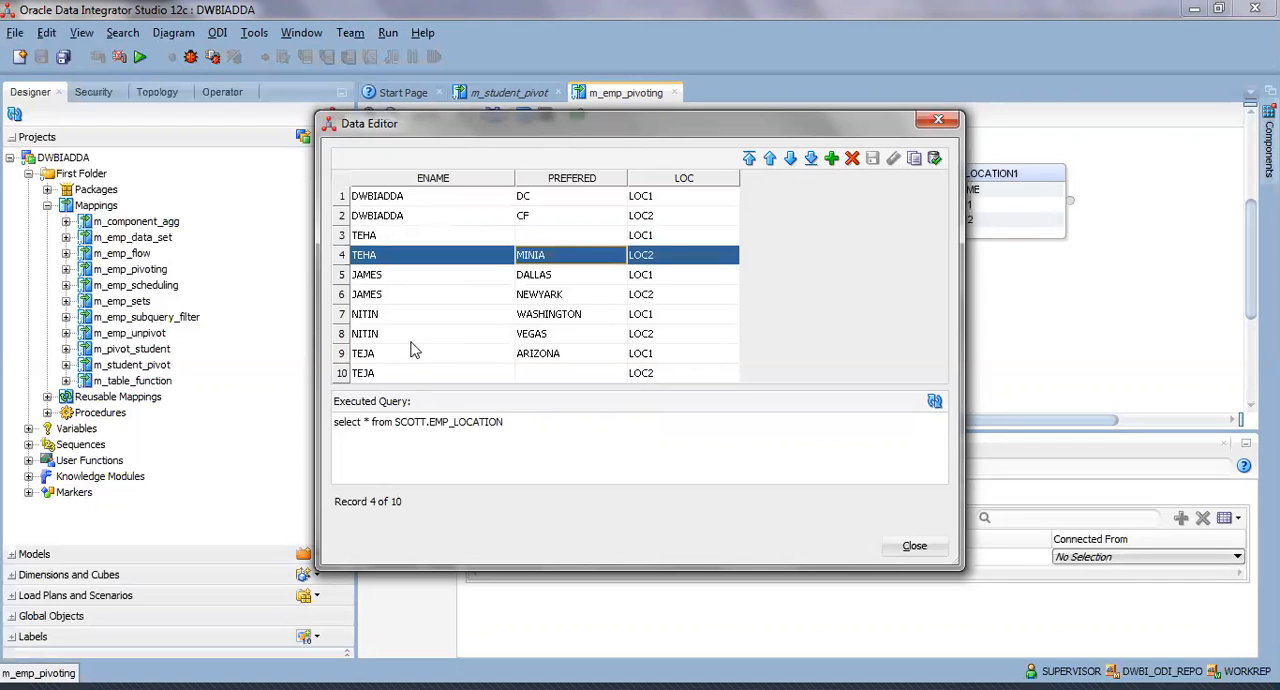
left_click(412, 338)
left_click(553, 358)
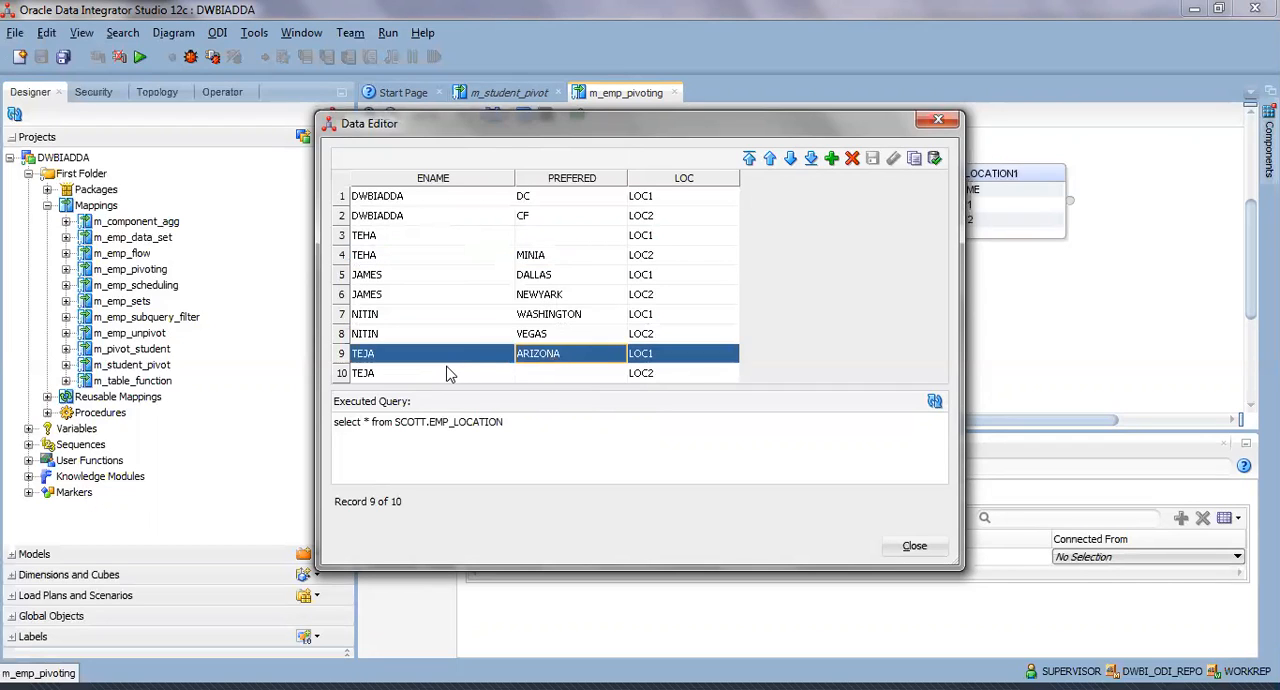
left_click(540, 373)
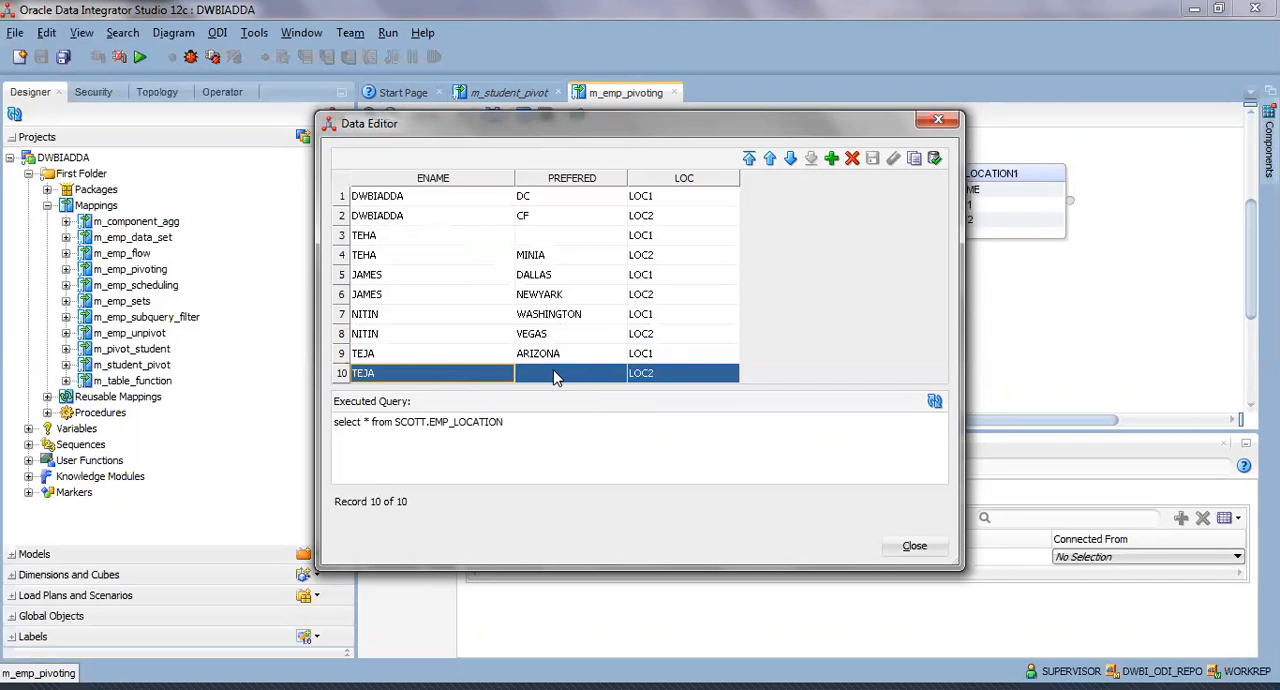
left_click(557, 377)
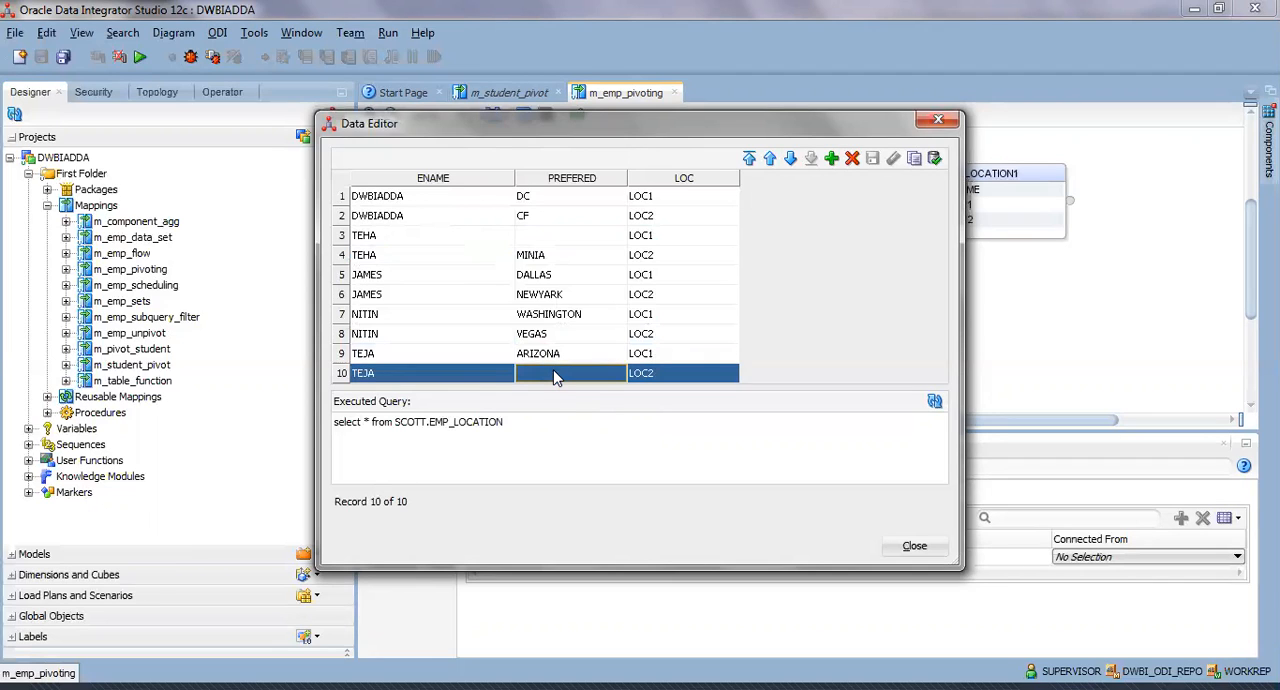
left_click(925, 550)
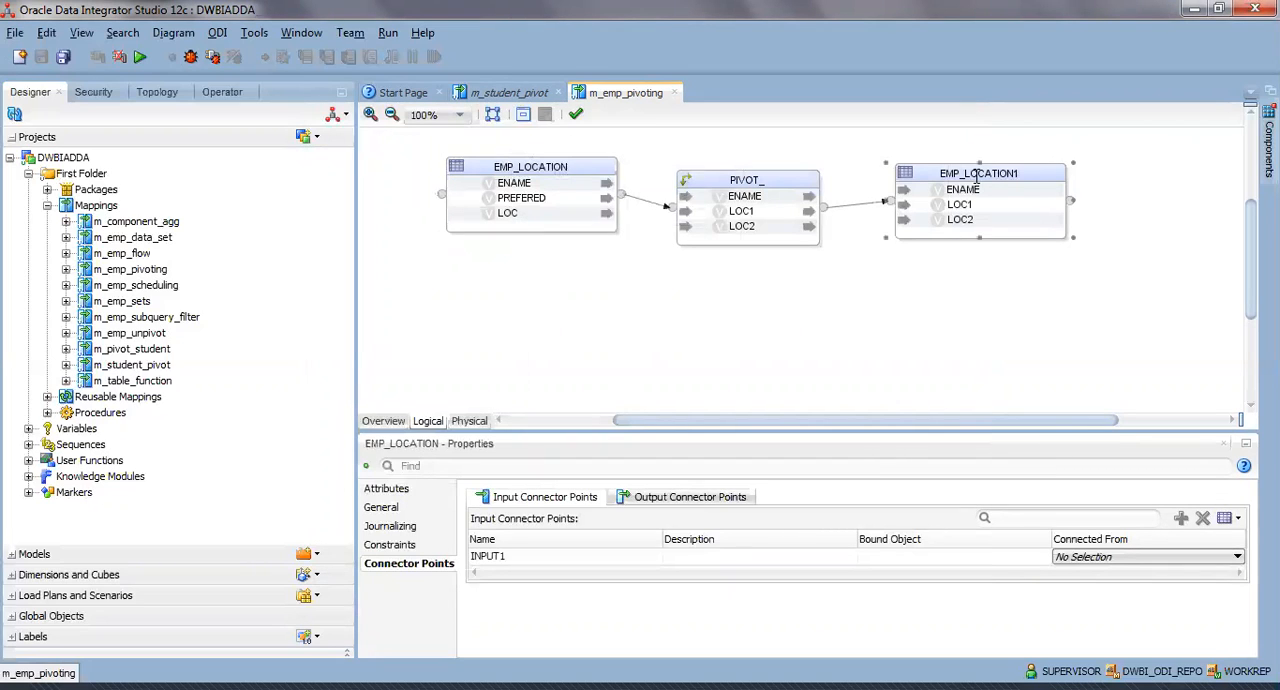
Inspect the Integration Knowledge Module options of EMP_LOCATION1 in the physical design, including the TRUNCATE_TARGET_TABLE setting.
left_click(445, 385)
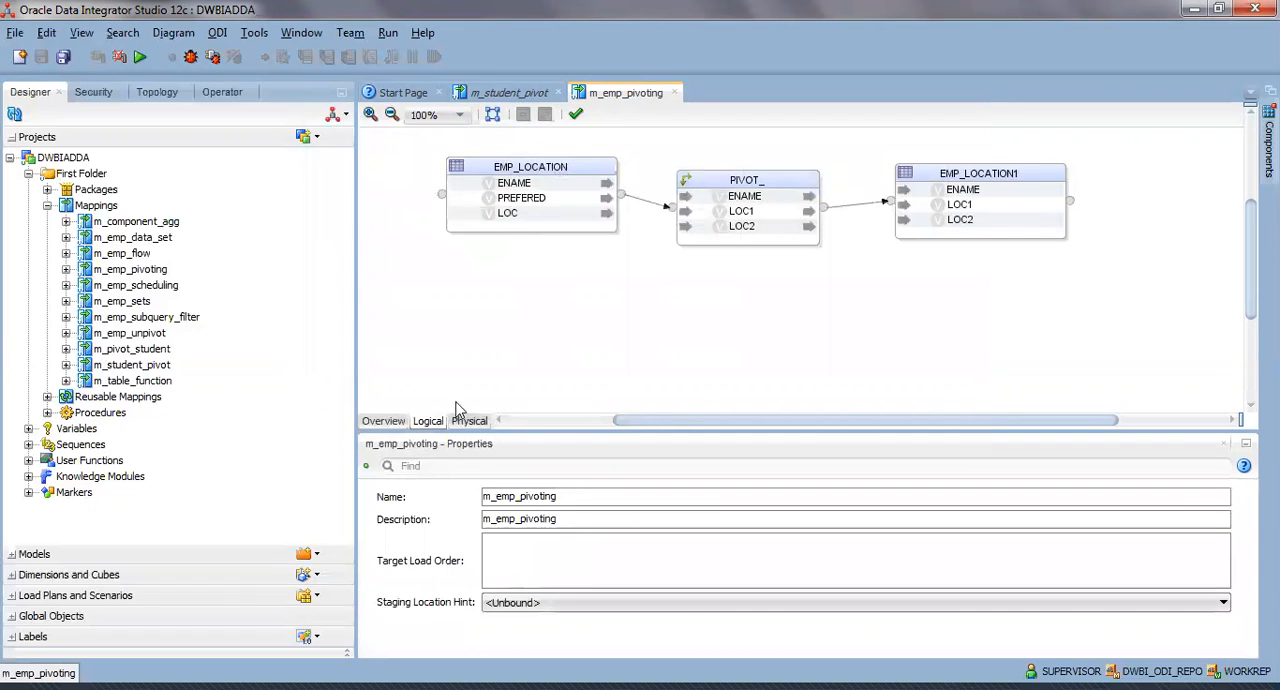
left_click(479, 424)
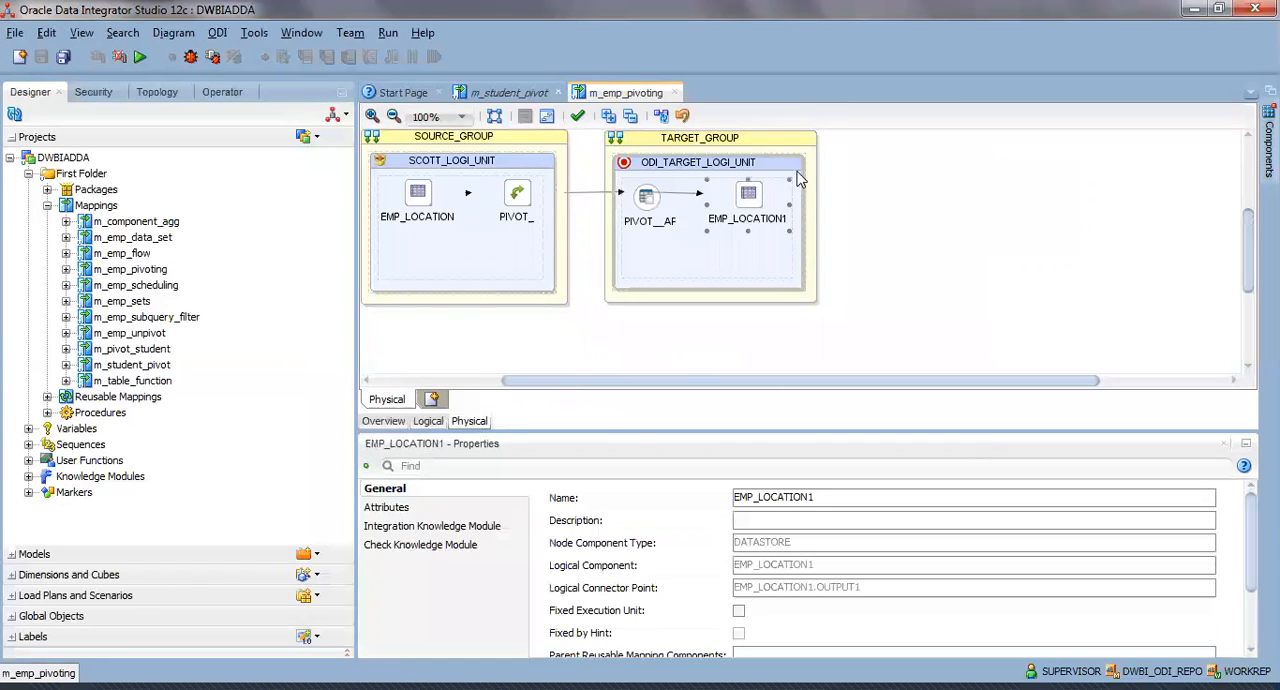
left_click(450, 525)
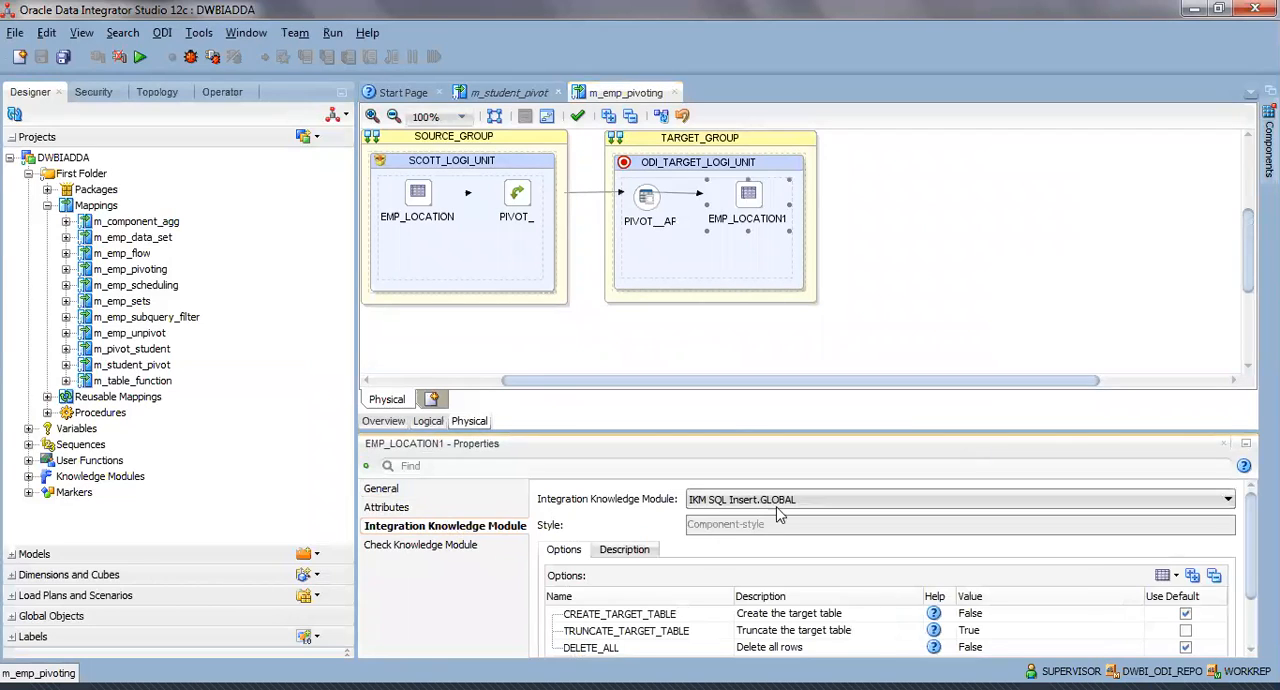
left_click(781, 501)
left_click(816, 370)
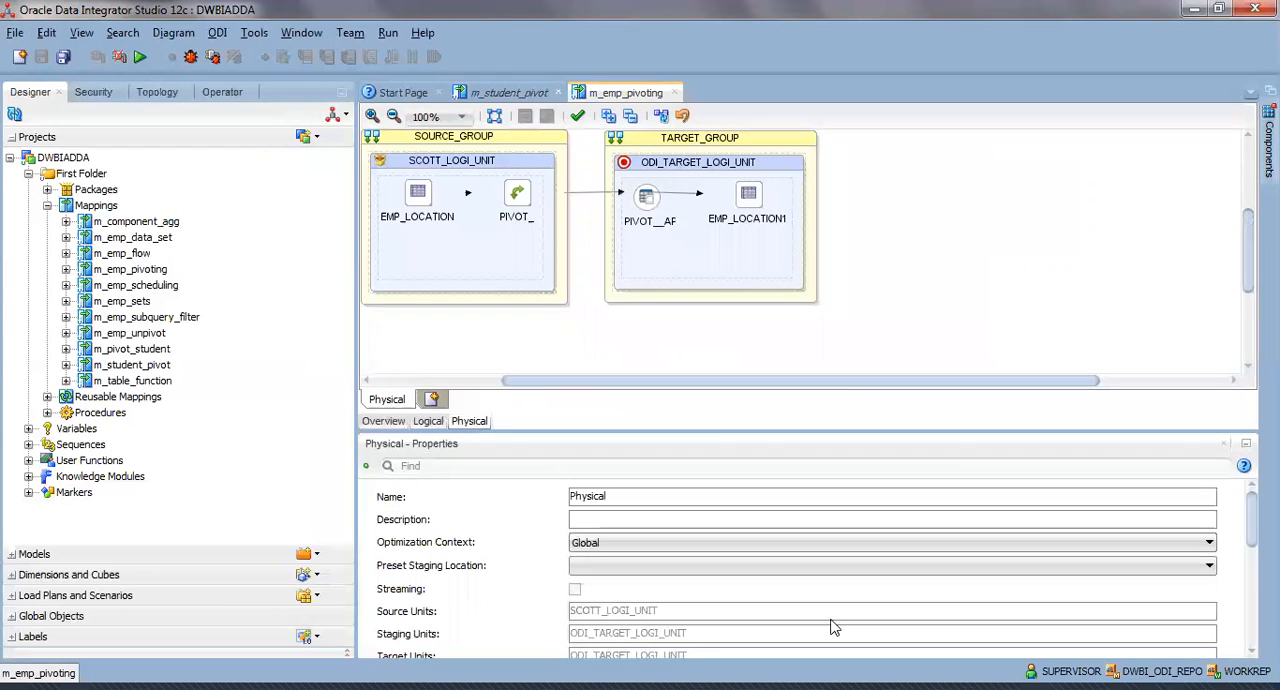
left_click(748, 196)
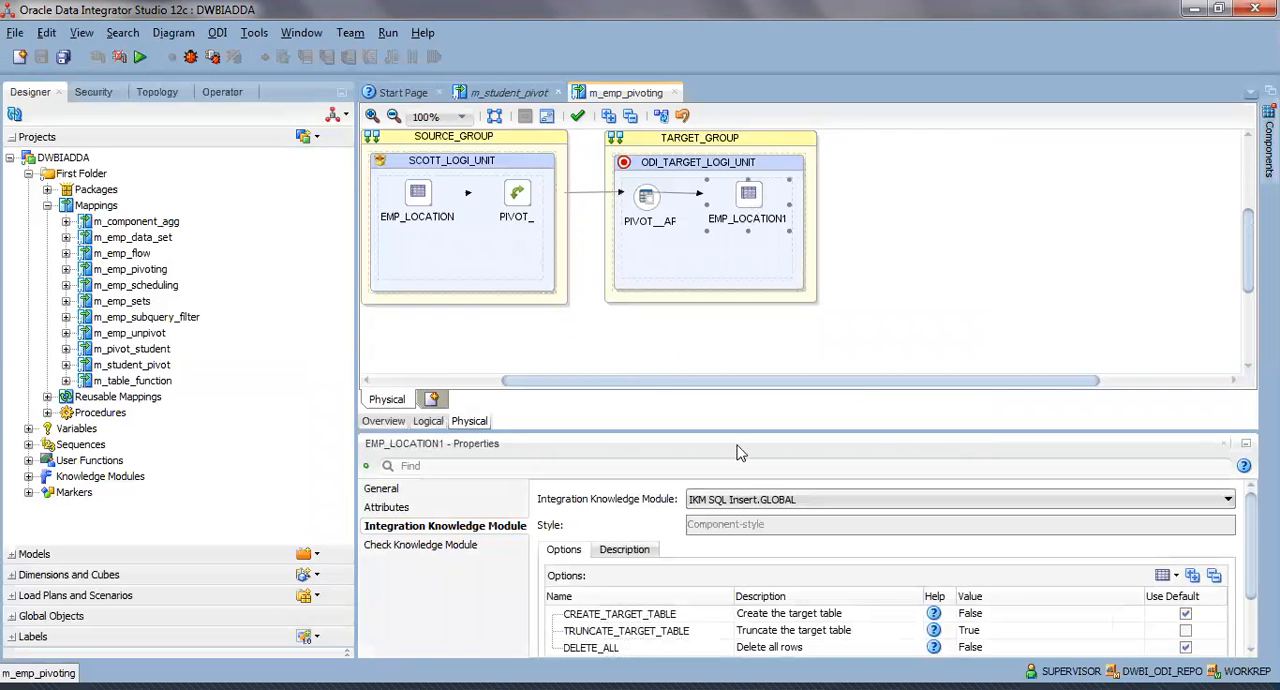
left_click_drag(763, 431, 748, 337)
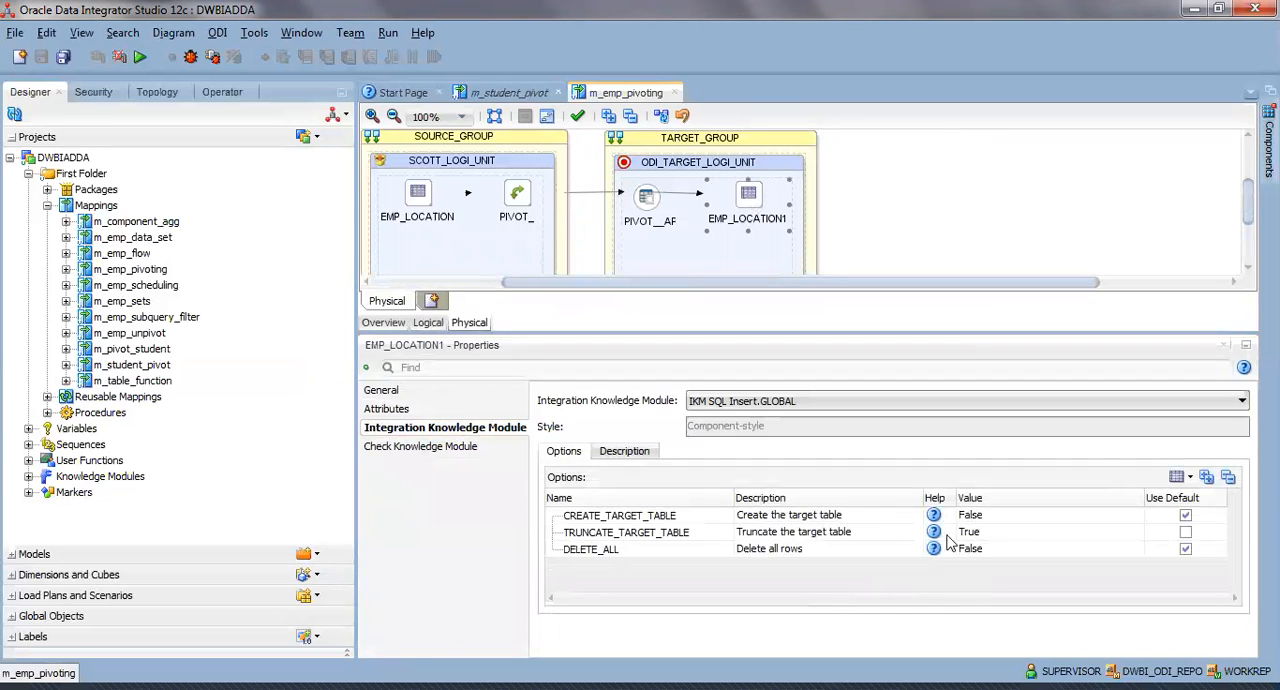
left_click(996, 535)
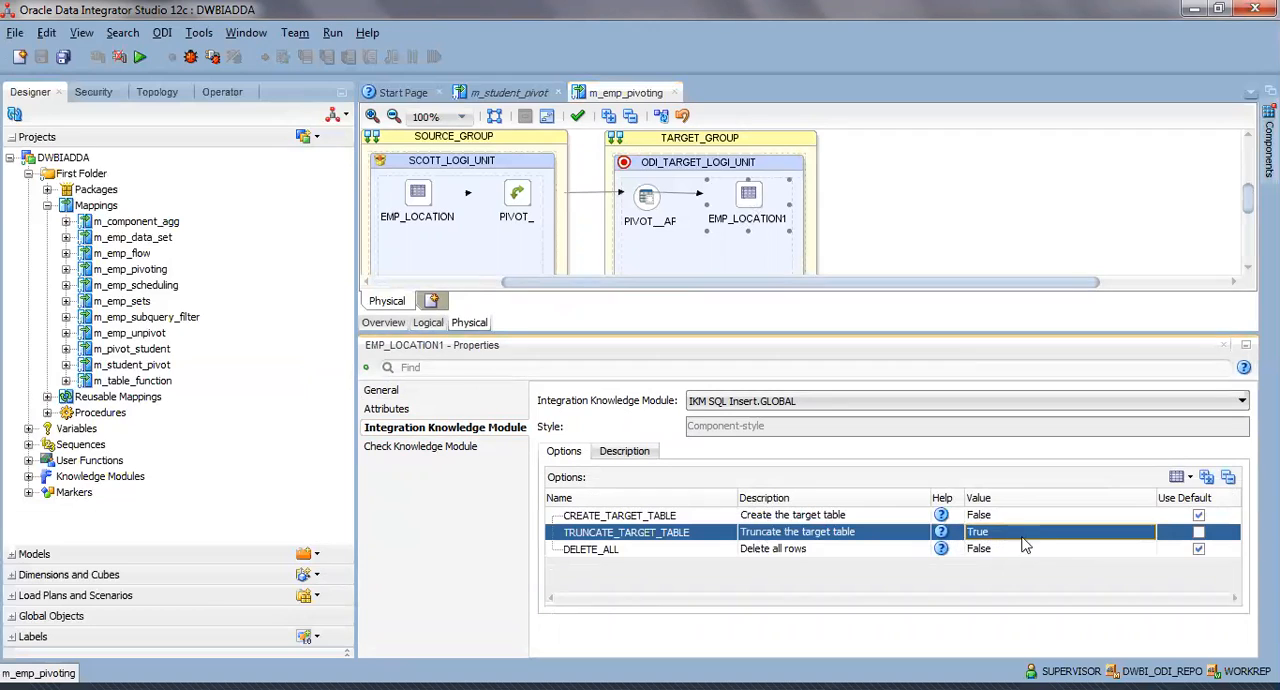
Run the m_emp_pivoting mapping in the Global context with the local agent and list all executions in the Operator.
left_click(142, 59)
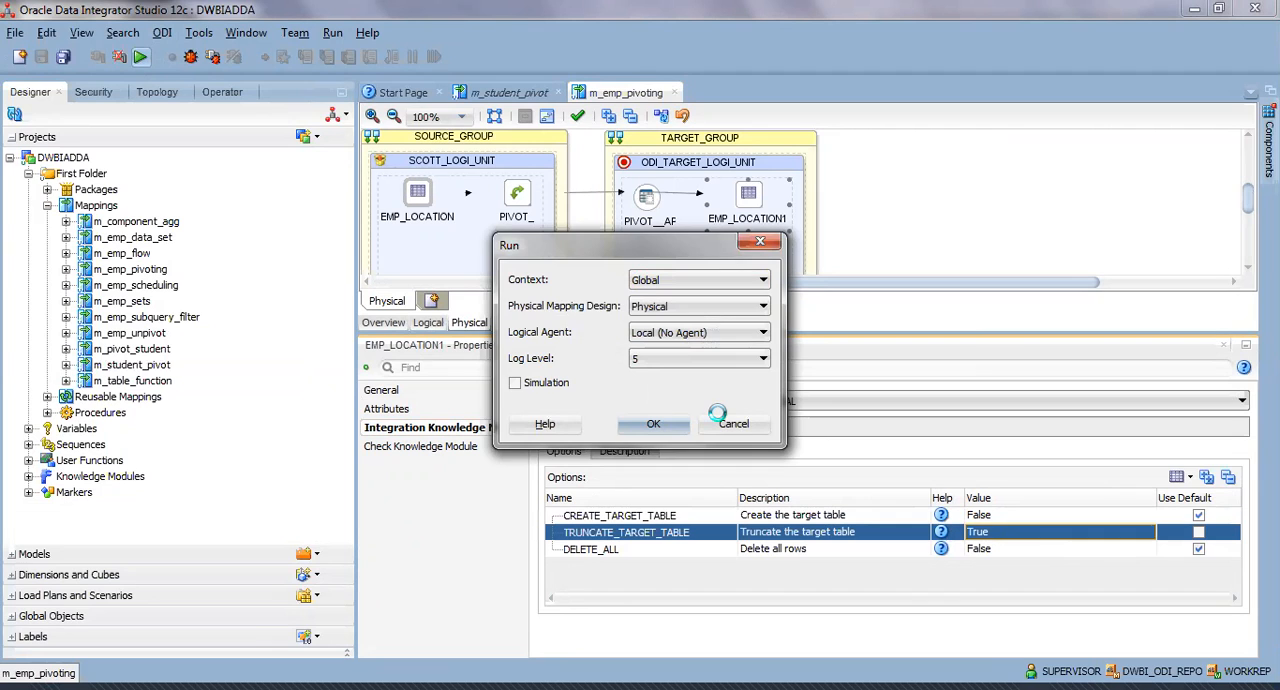
left_click(777, 374)
left_click(222, 91)
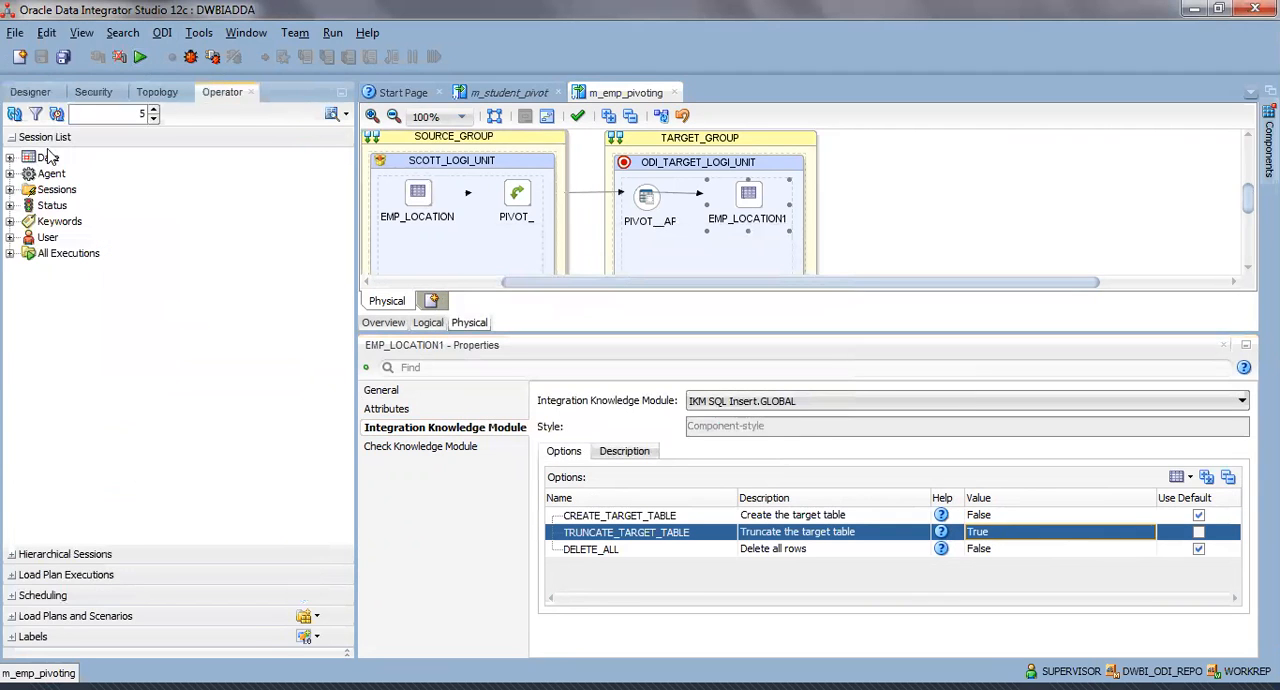
left_click(9, 253)
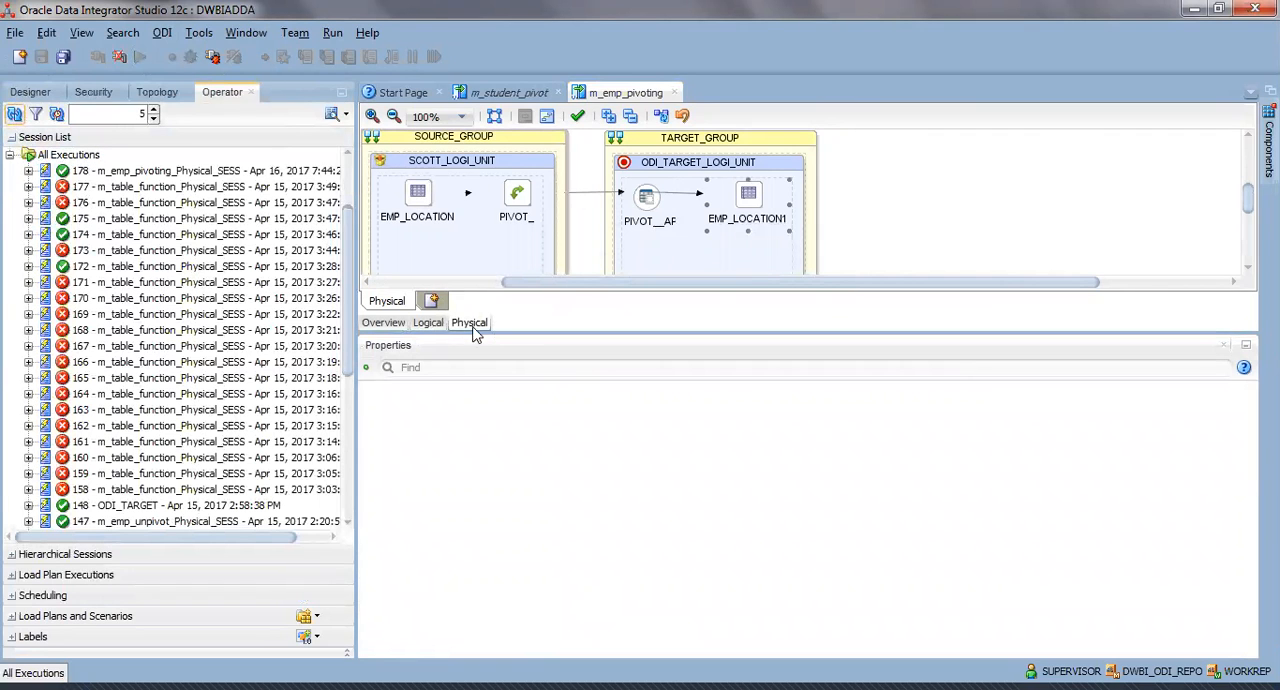
Display the data of the EMP_LOCATION1 target datastore in the logical design, check the first two rows, and close the data view.
left_click(428, 322)
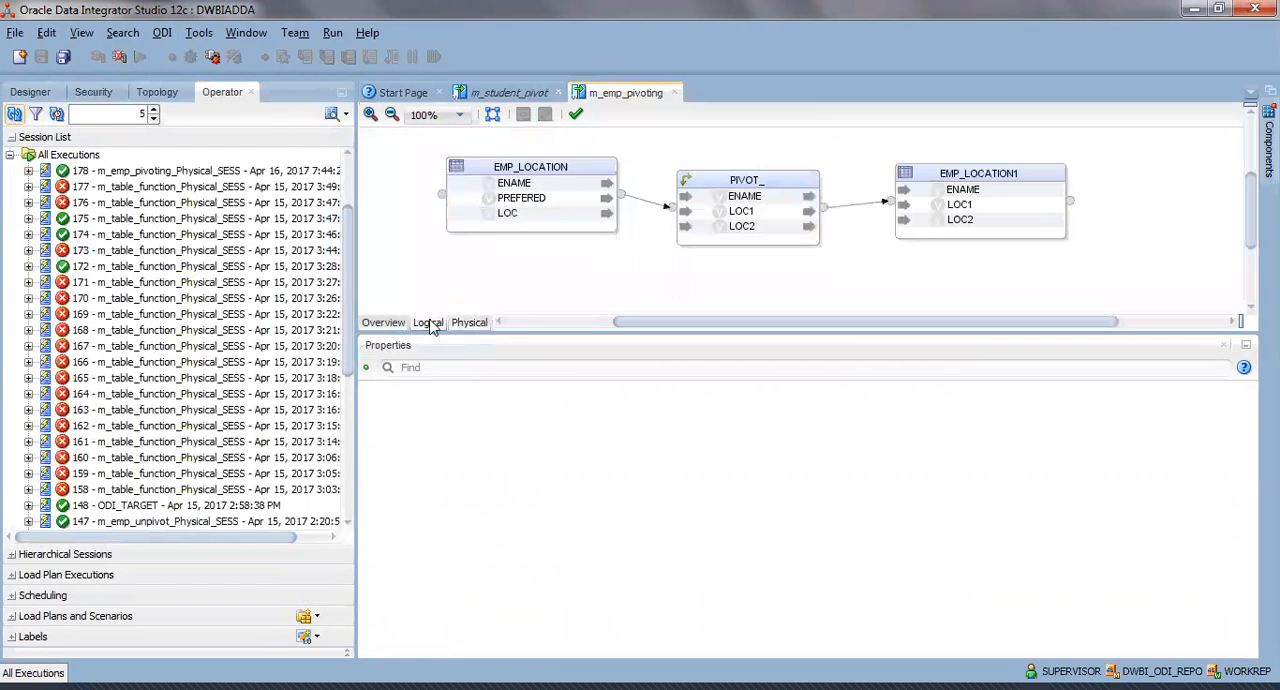
right_click(950, 175)
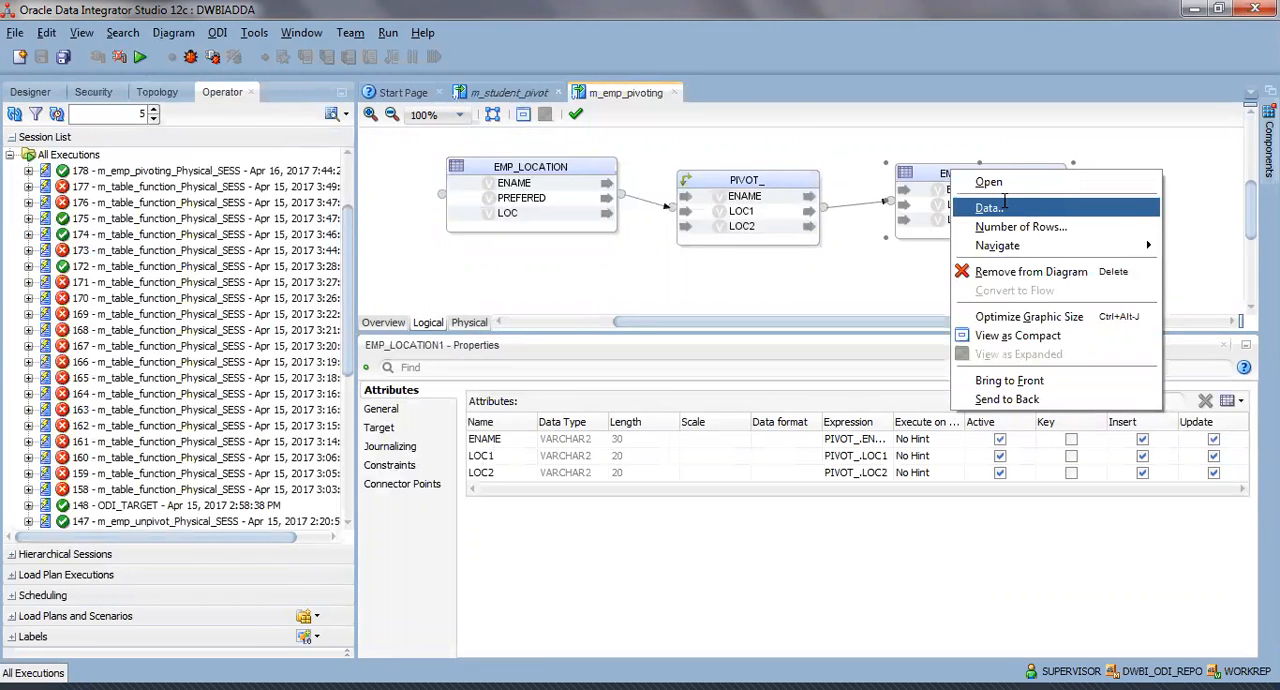
left_click(988, 208)
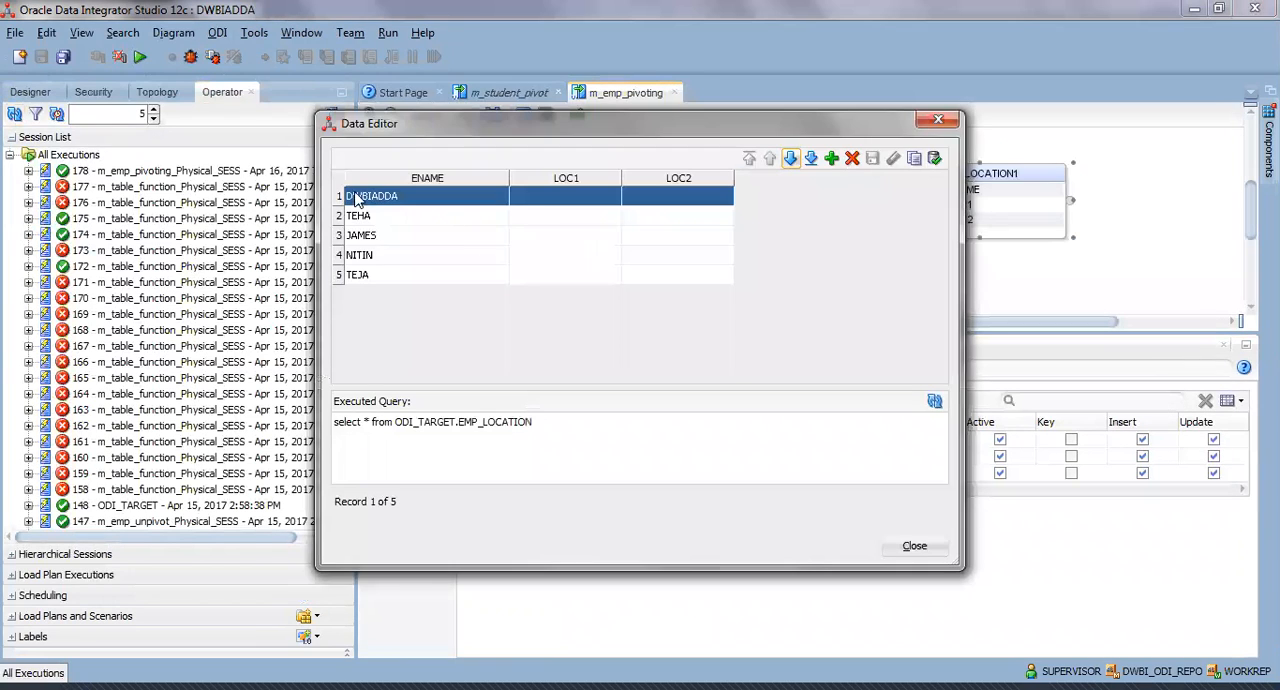
left_click(428, 216)
left_click(425, 197)
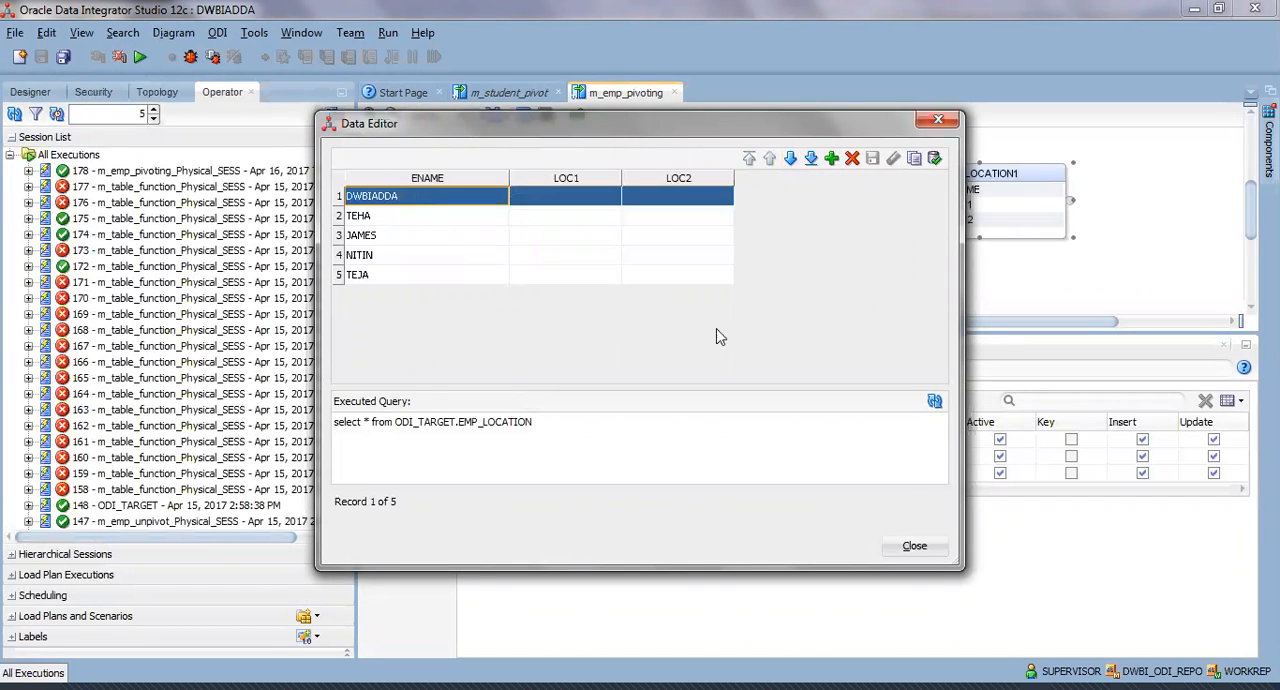
left_click(914, 546)
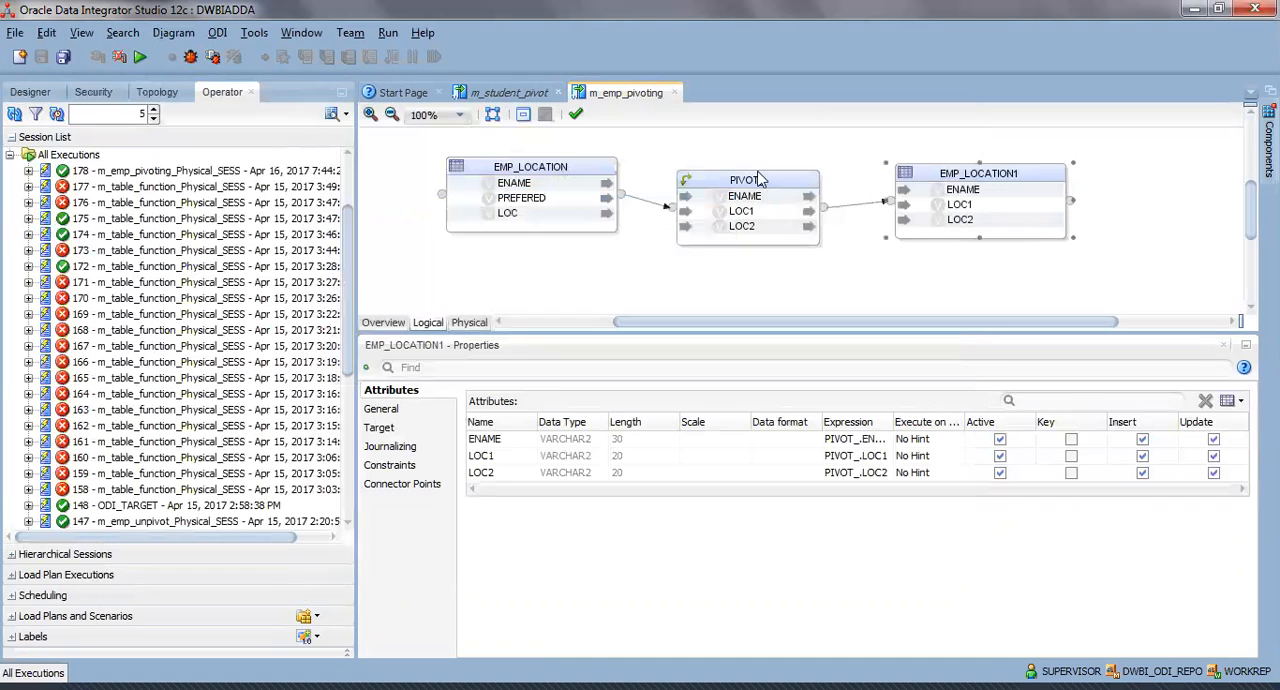
Reopen the EMP_LOCATION1 target data, inspect the first row's LOC2 value and the executed query, and close the data view.
left_click(928, 171)
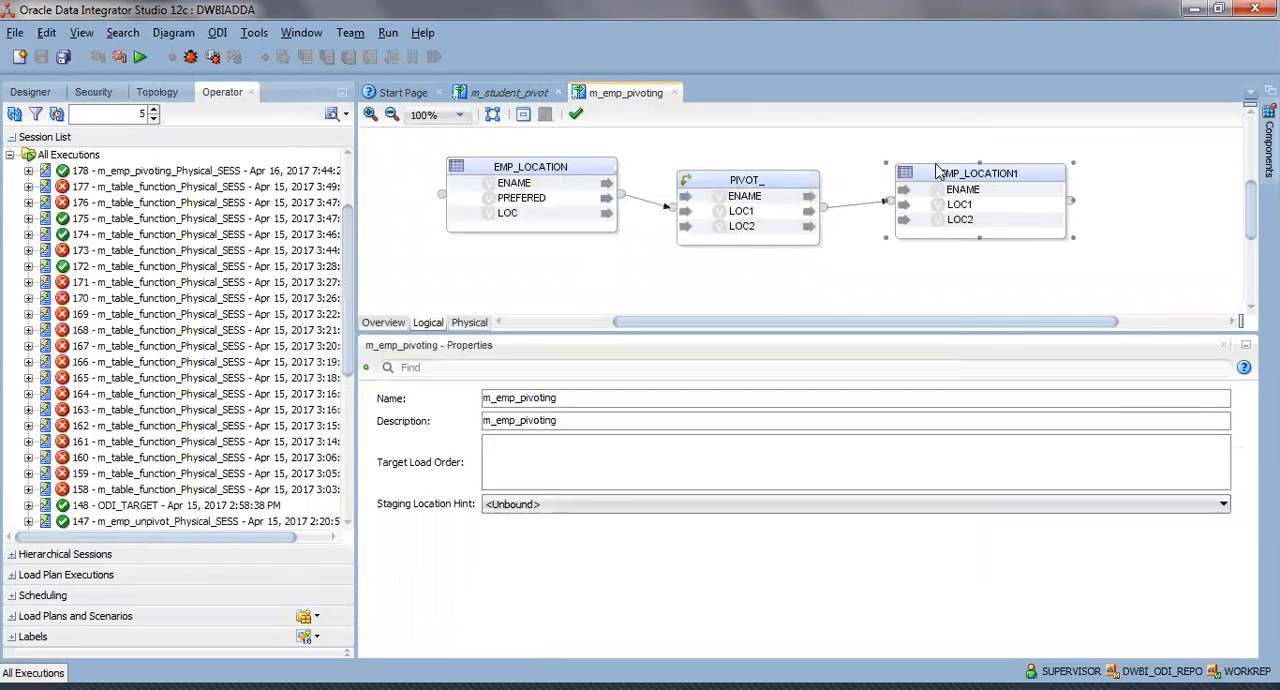
right_click(936, 167)
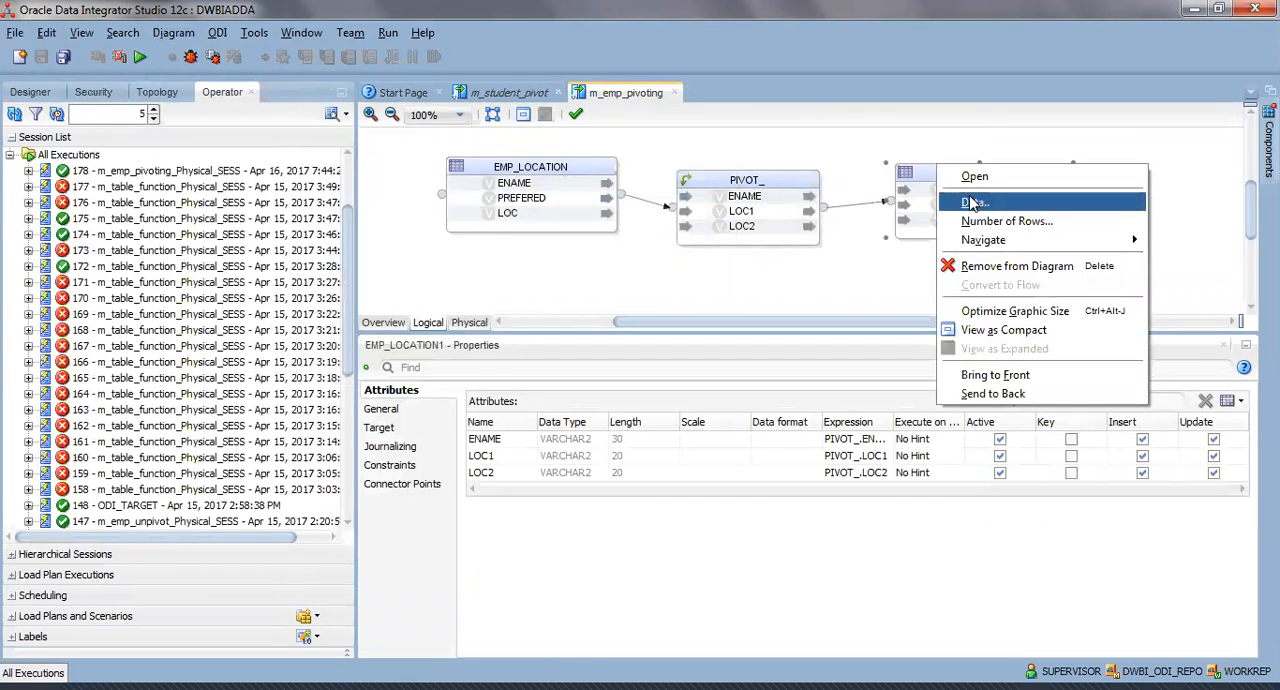
left_click(970, 204)
left_click(706, 199)
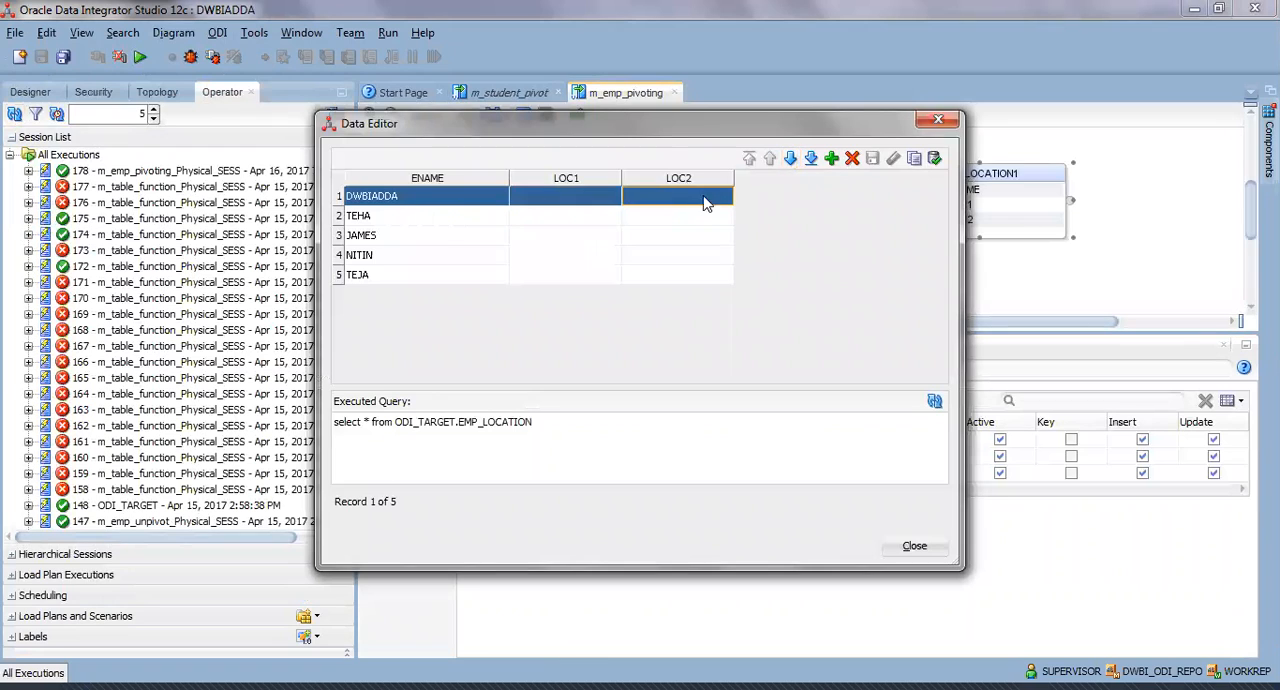
left_click_drag(709, 428, 178, 424)
left_click(572, 424)
left_click(914, 547)
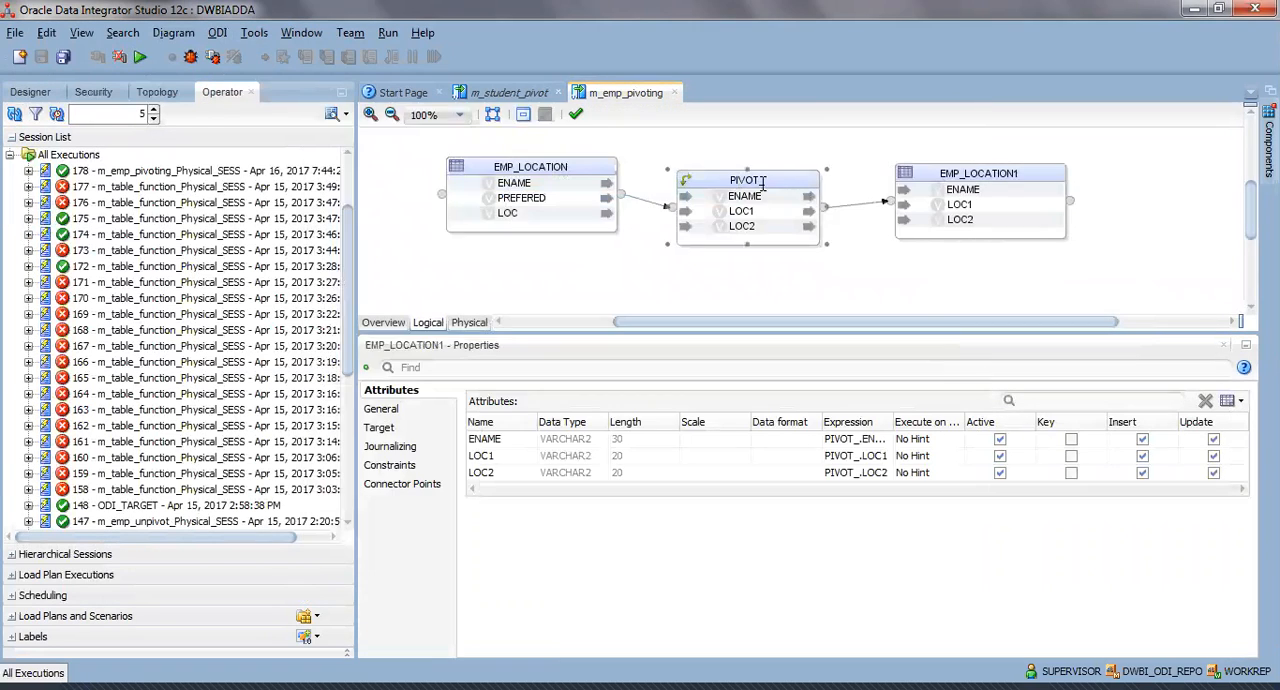
Review the PIVOT_ component's attribute expressions, matching rows and row locator in m_emp_pivoting.
left_click(745, 181)
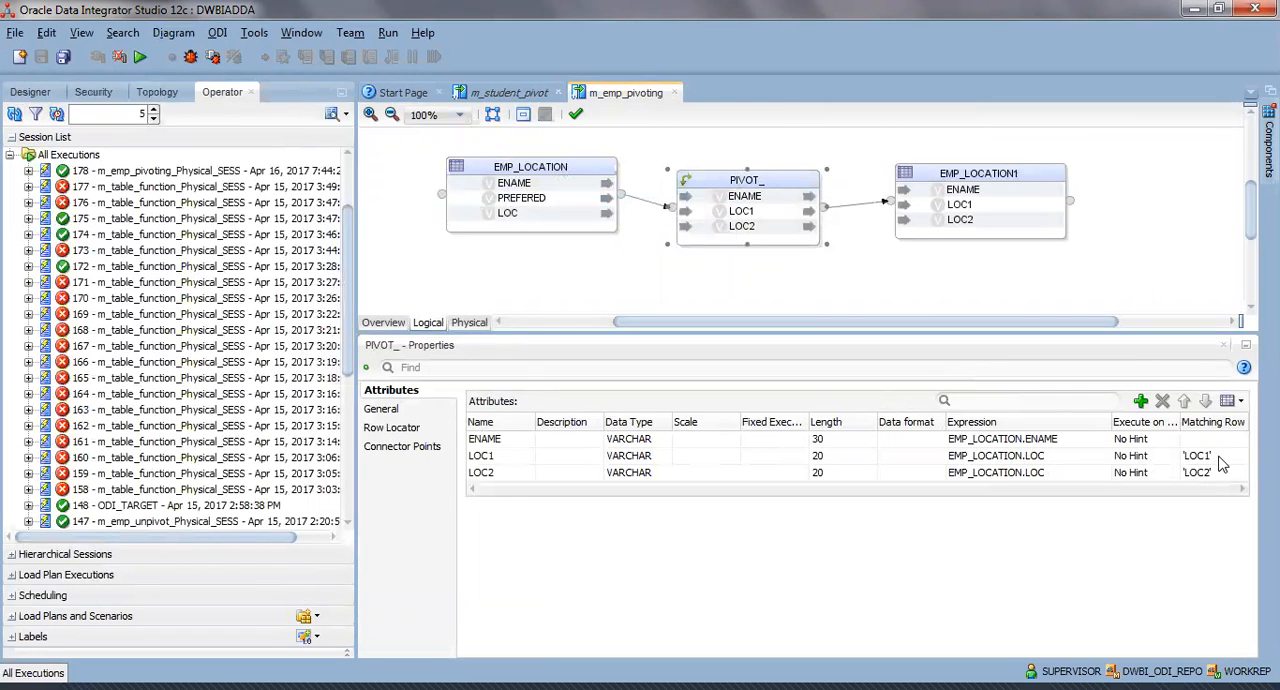
left_click(400, 427)
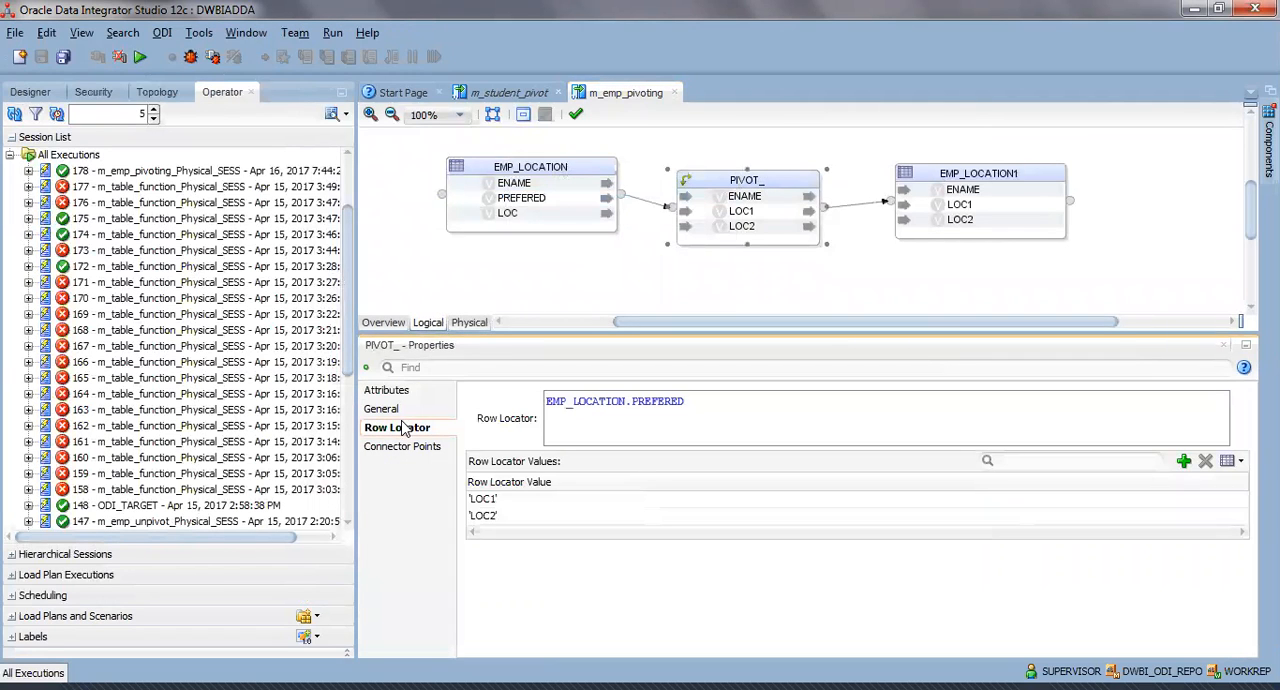
left_click(401, 390)
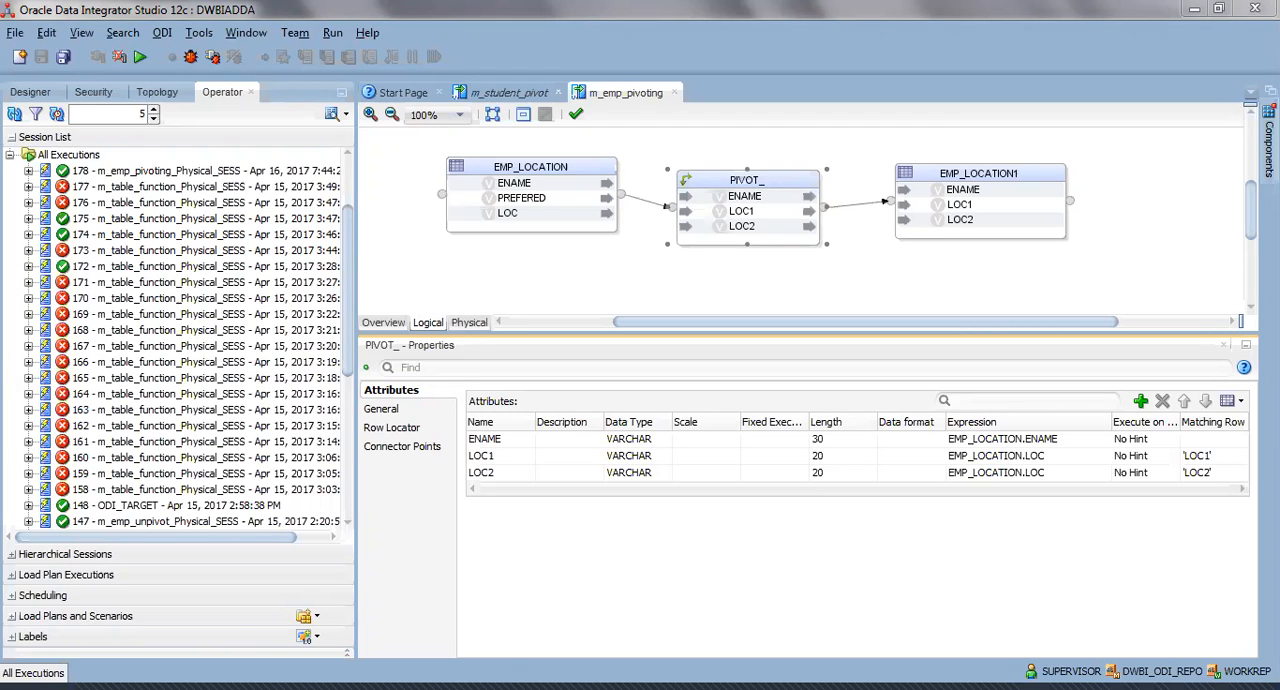
left_click(745, 179)
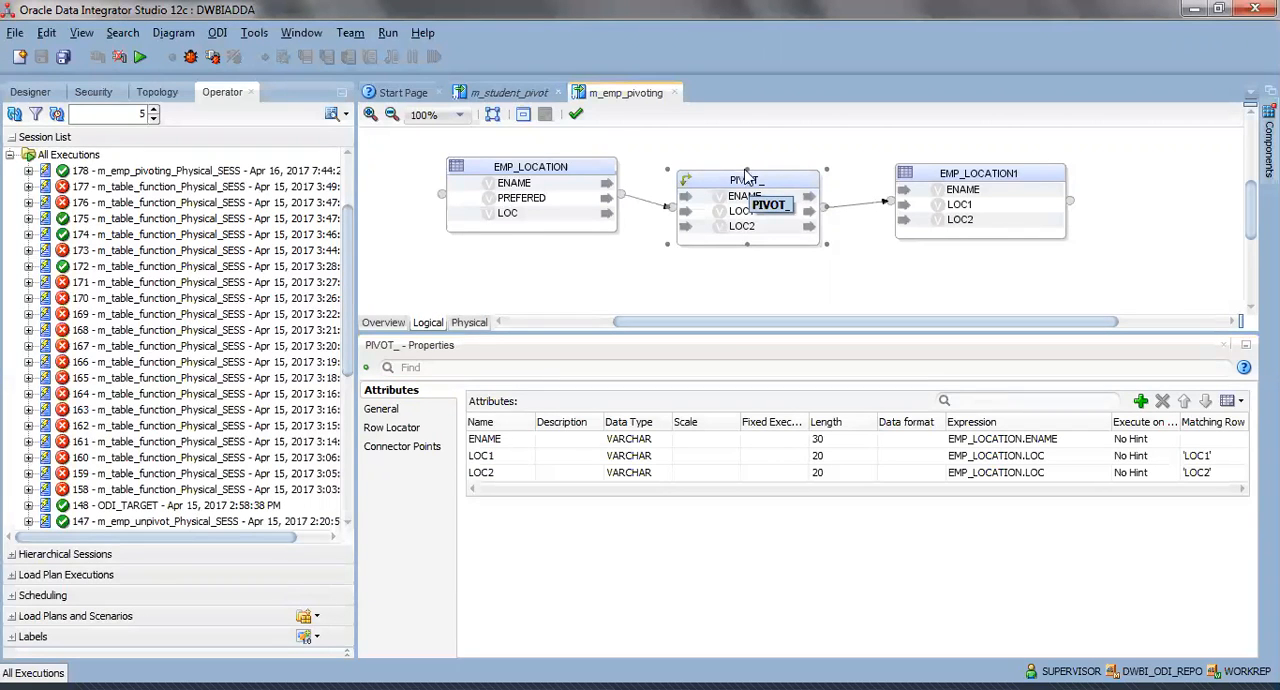
Run the m_emp_pivoting mapping again and refresh the Operator session list.
left_click(139, 57)
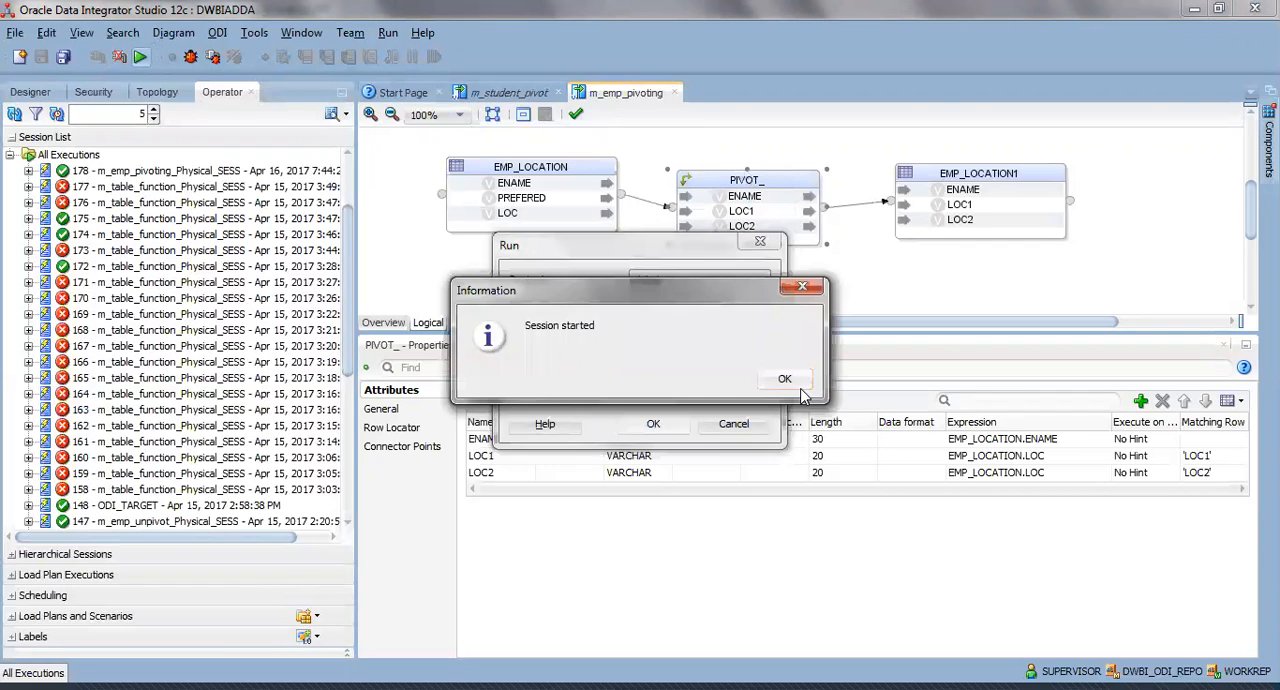
left_click(777, 374)
left_click(16, 114)
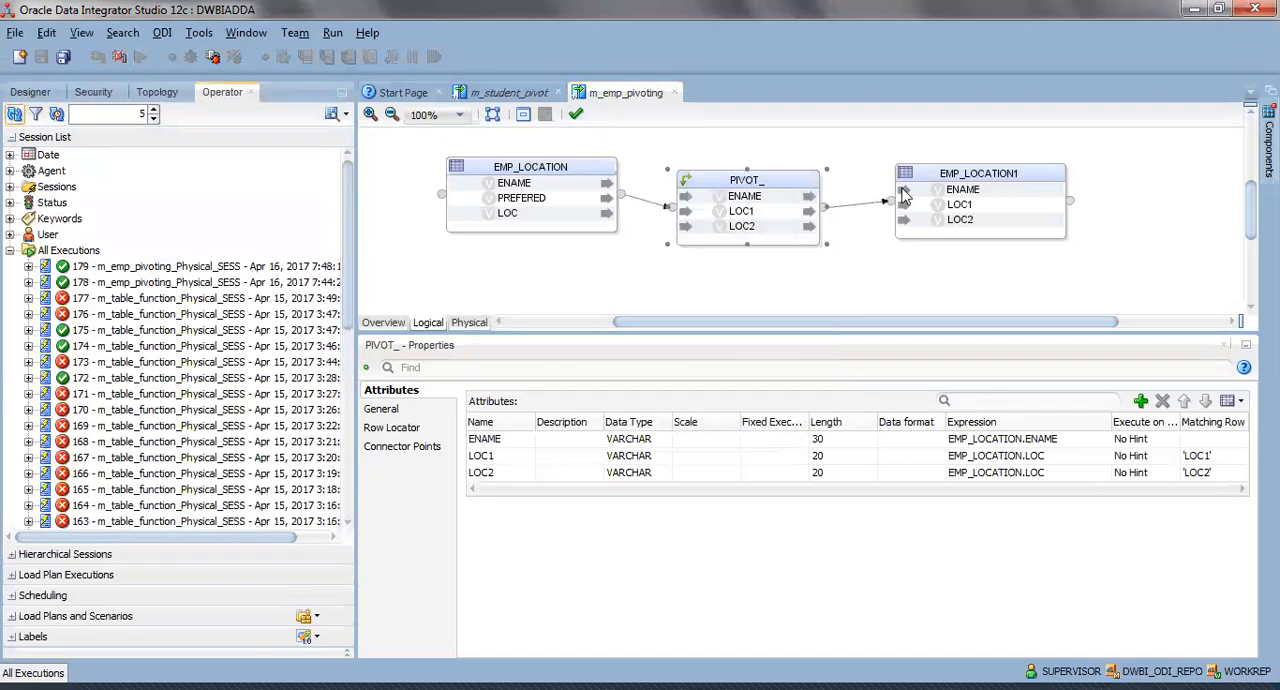
Display the reloaded data of the EMP_LOCATION1 target datastore and close the data view.
right_click(1005, 172)
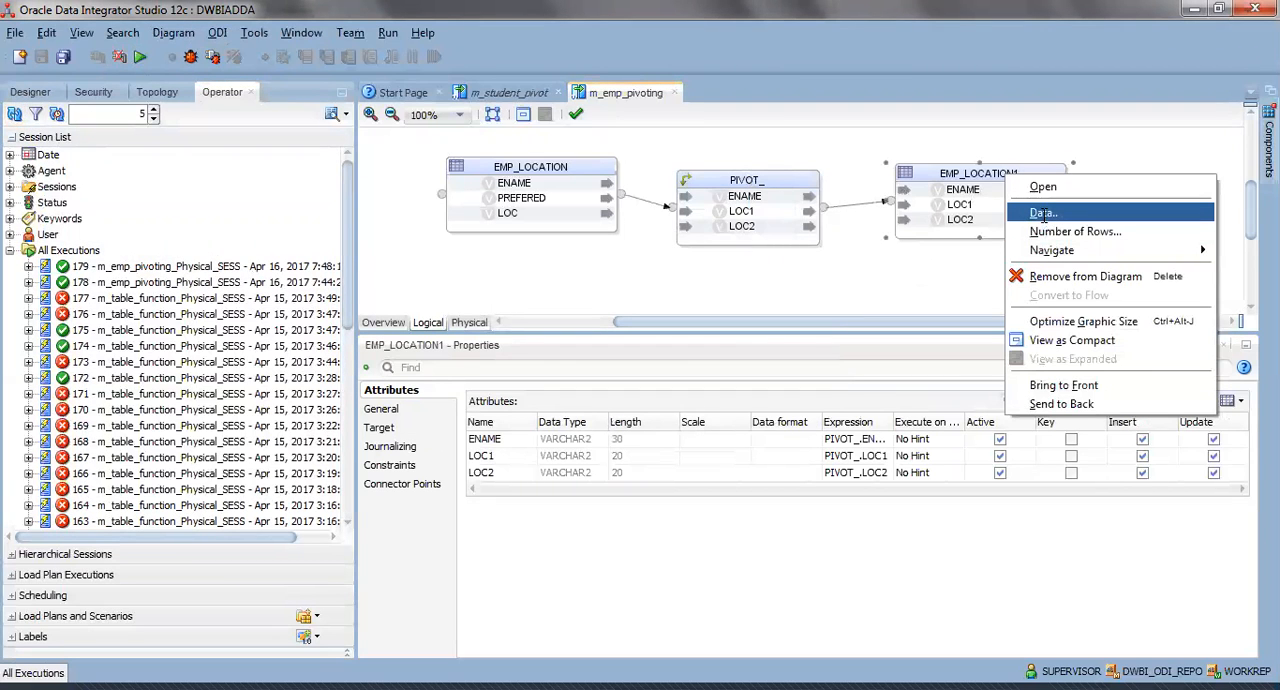
left_click(1043, 213)
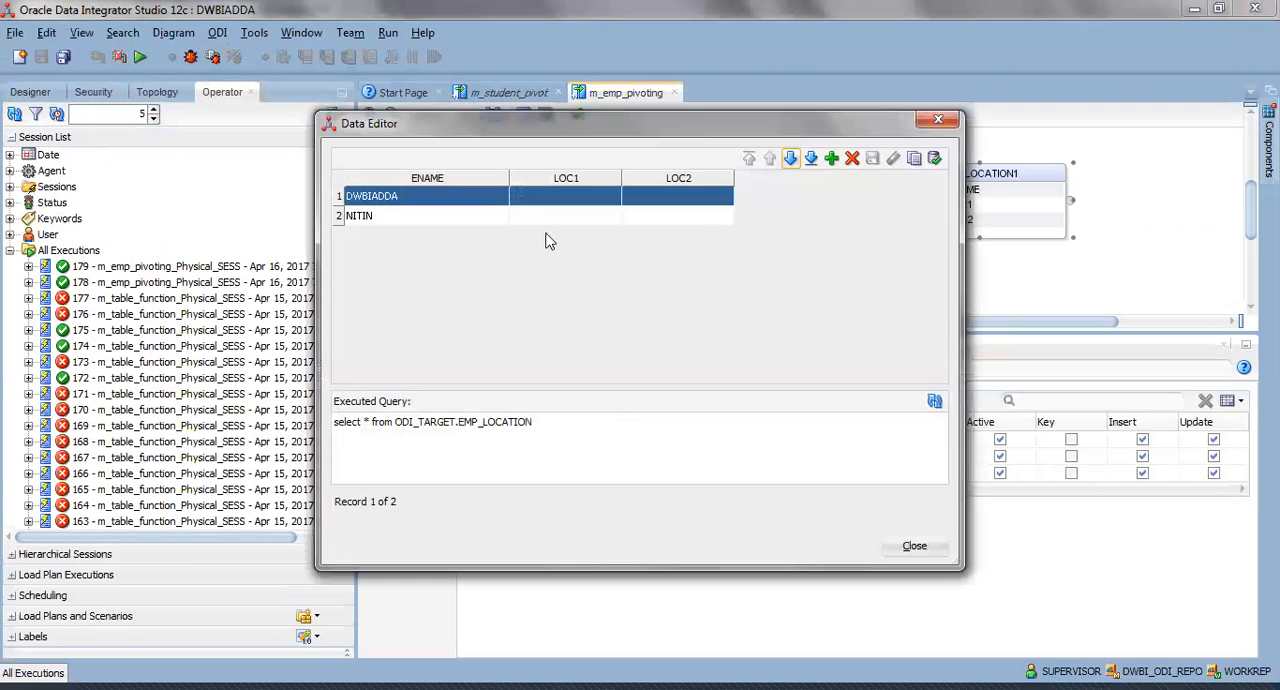
left_click(928, 549)
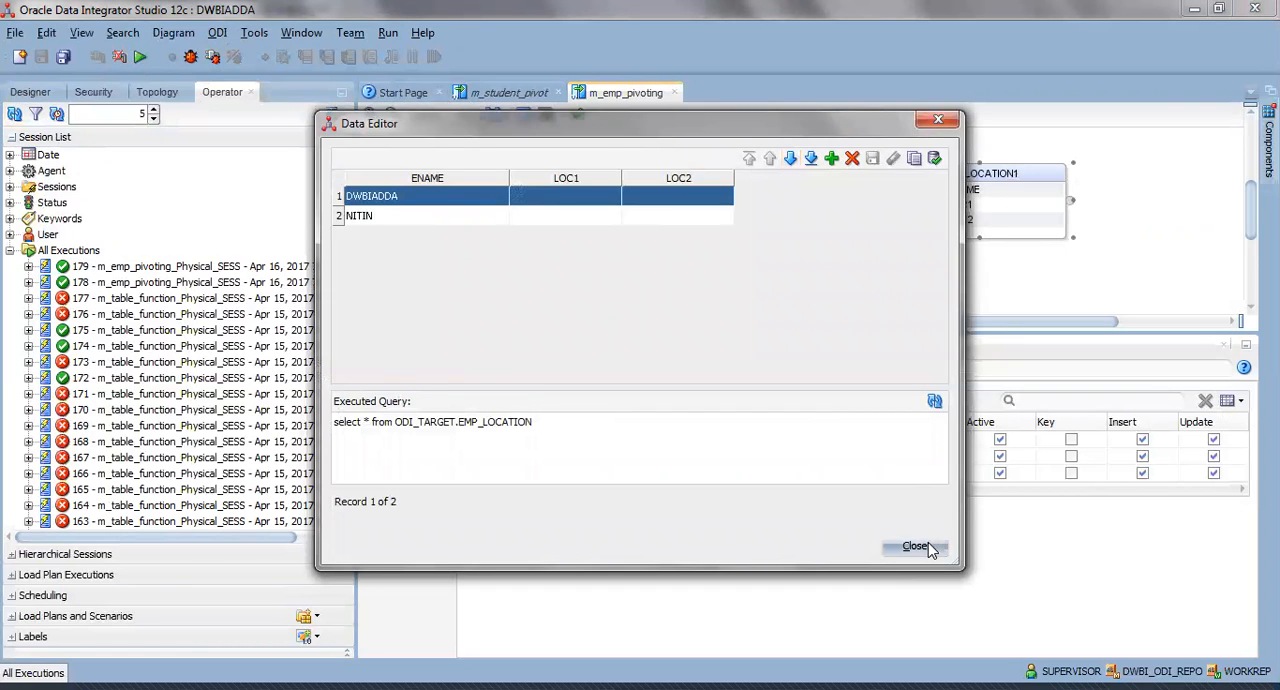
Collapse the All Executions list, return to the Designer projects, and examine the PIVOT_ component's attributes, general settings and row locator values.
left_click(746, 175)
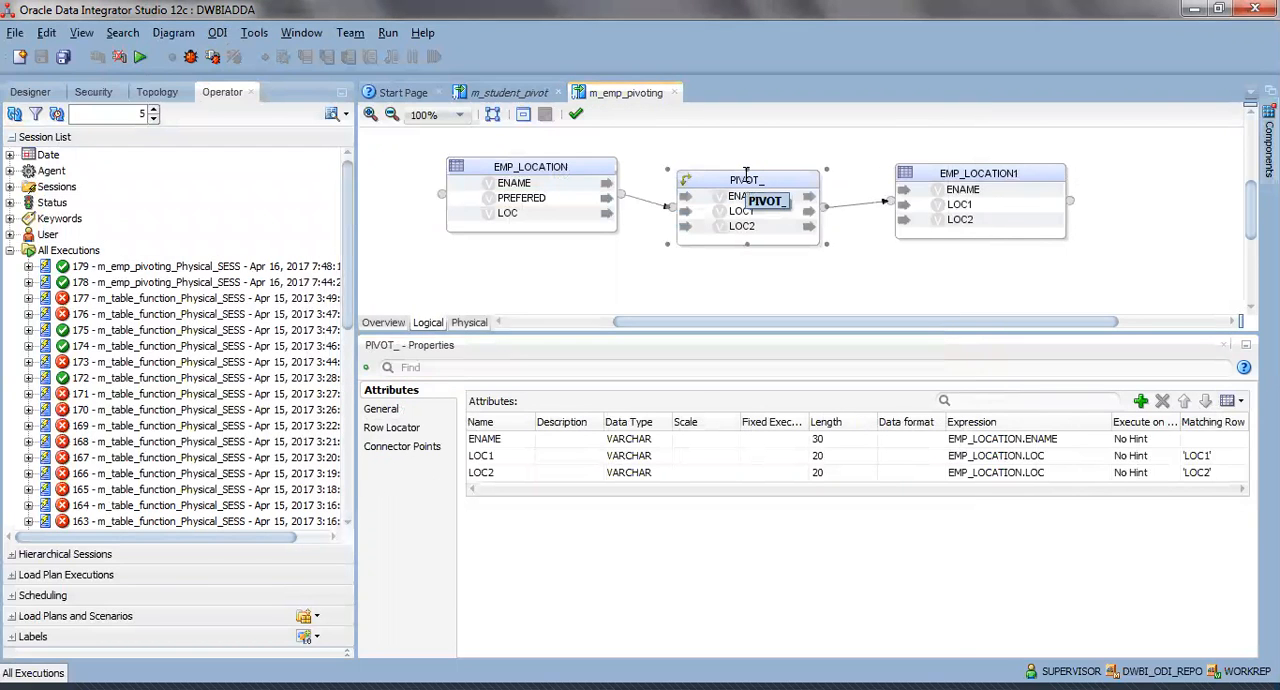
left_click(11, 250)
left_click(30, 92)
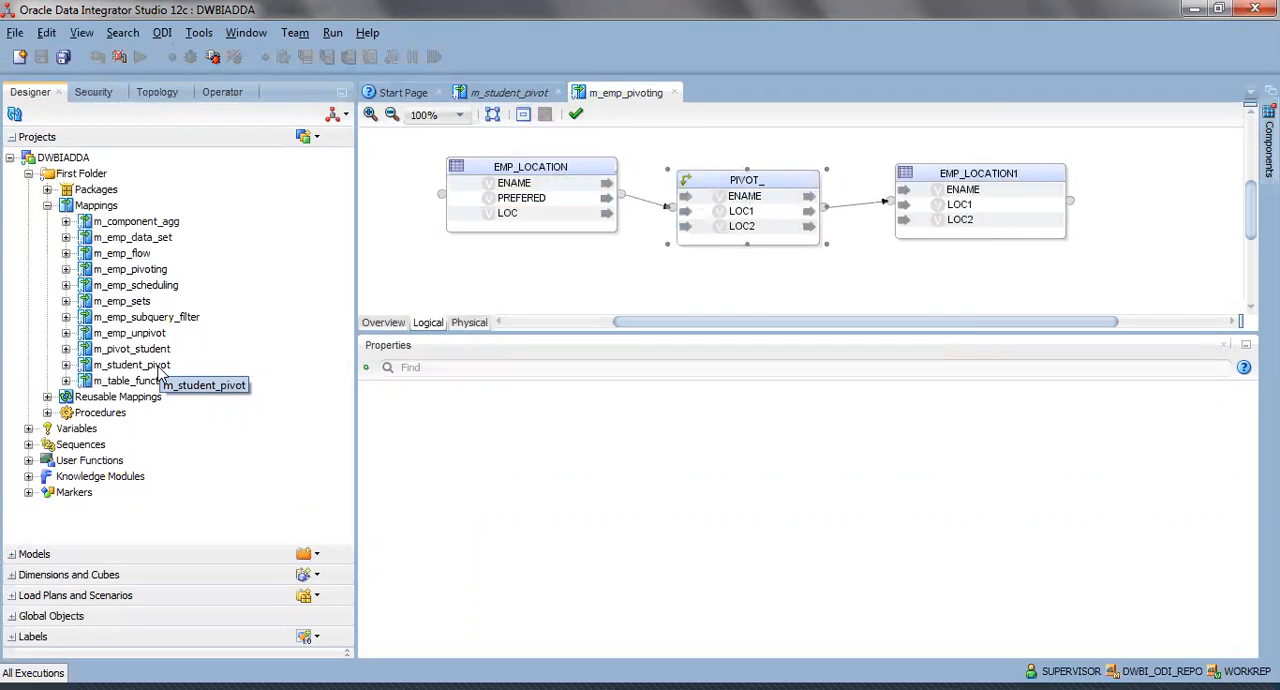
left_click(735, 188)
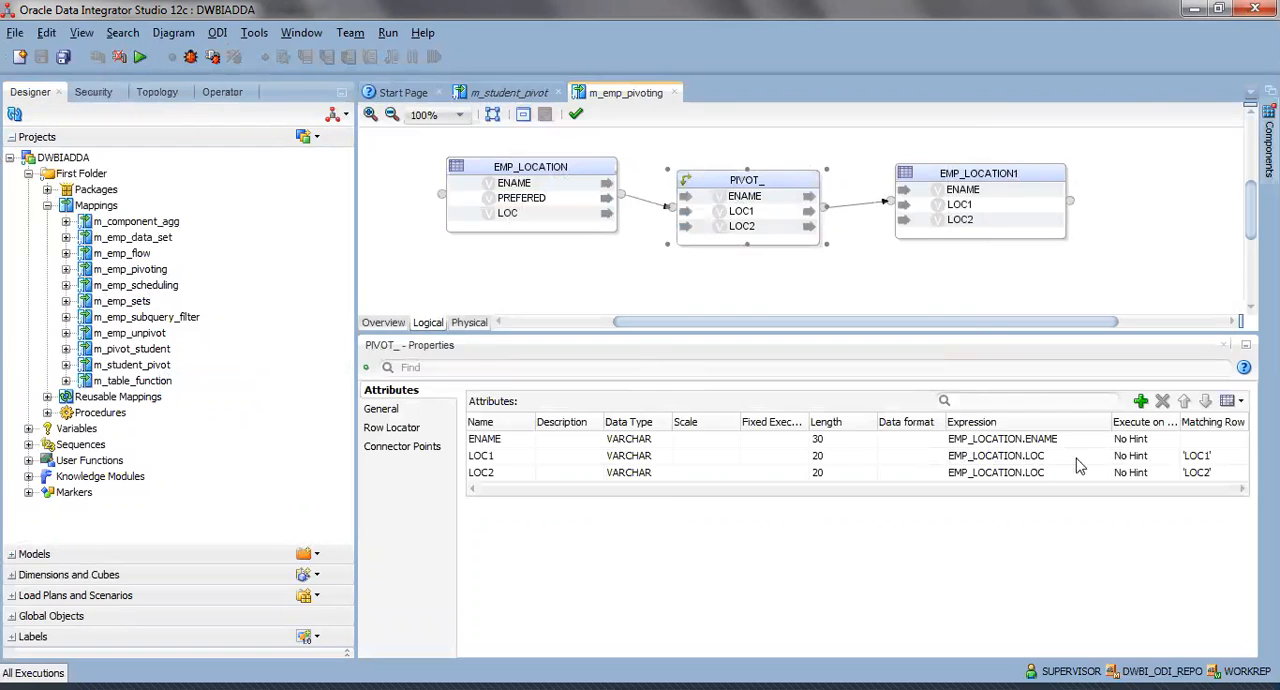
left_click(1040, 495)
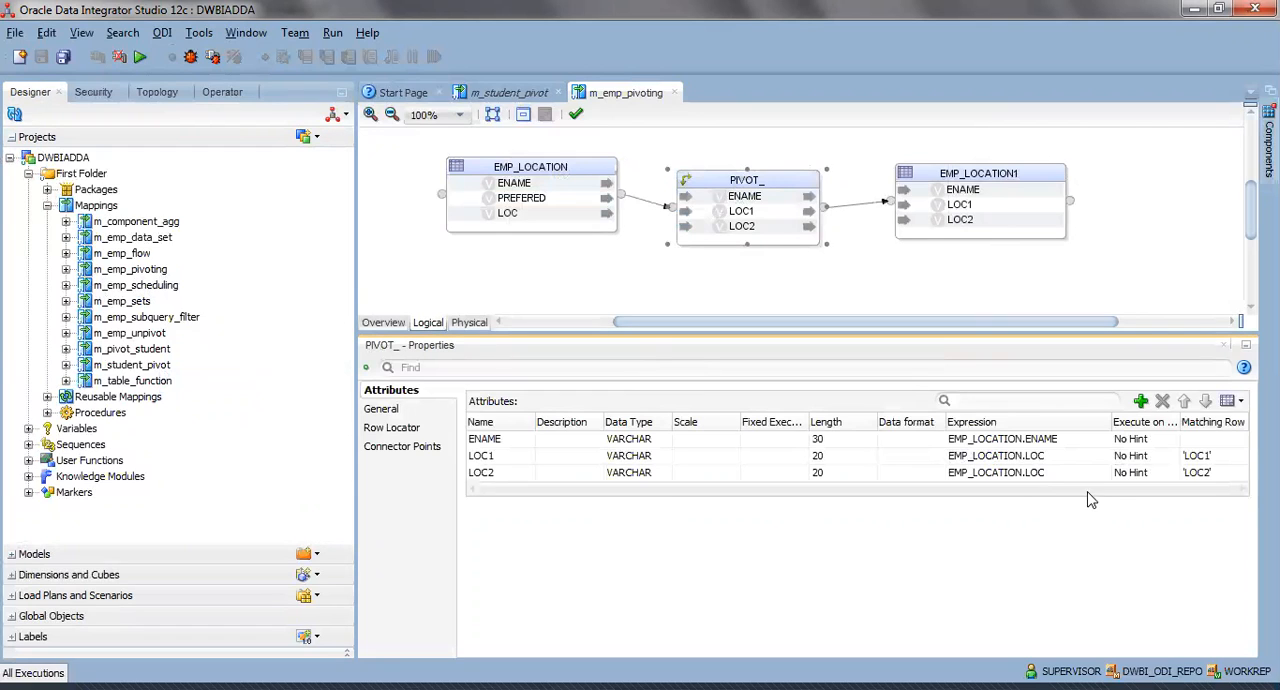
left_click(380, 410)
left_click(405, 432)
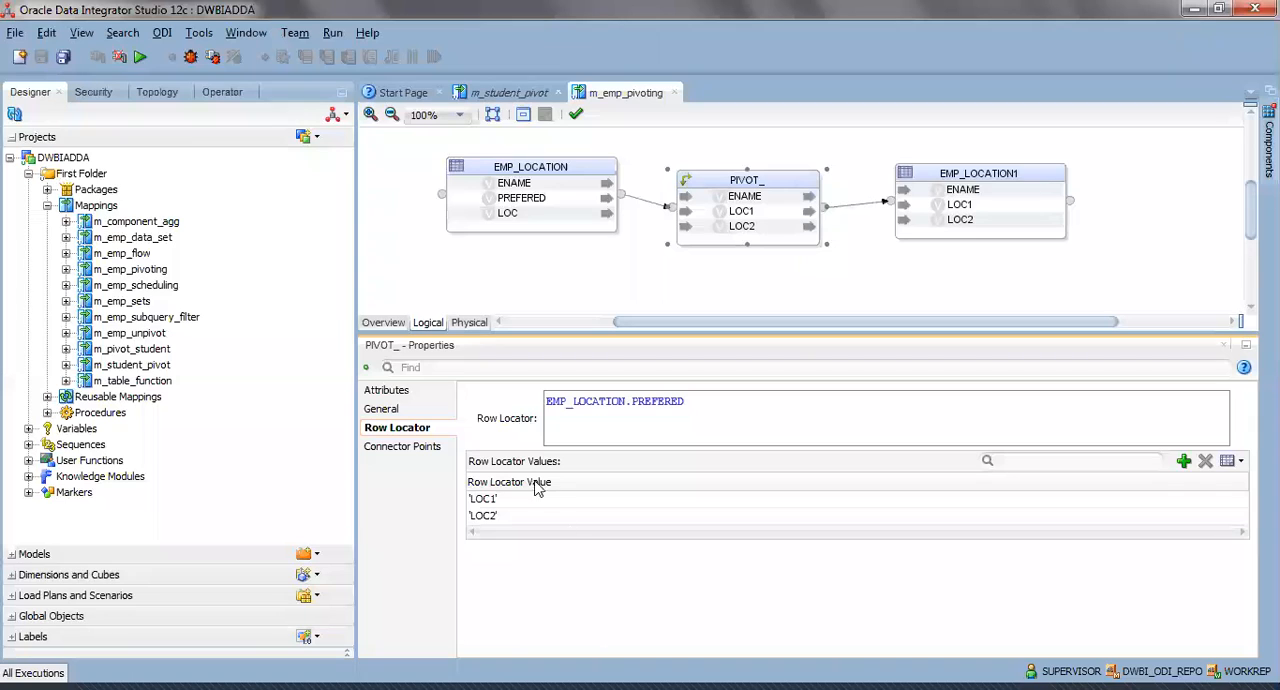
left_click(396, 409)
left_click(399, 392)
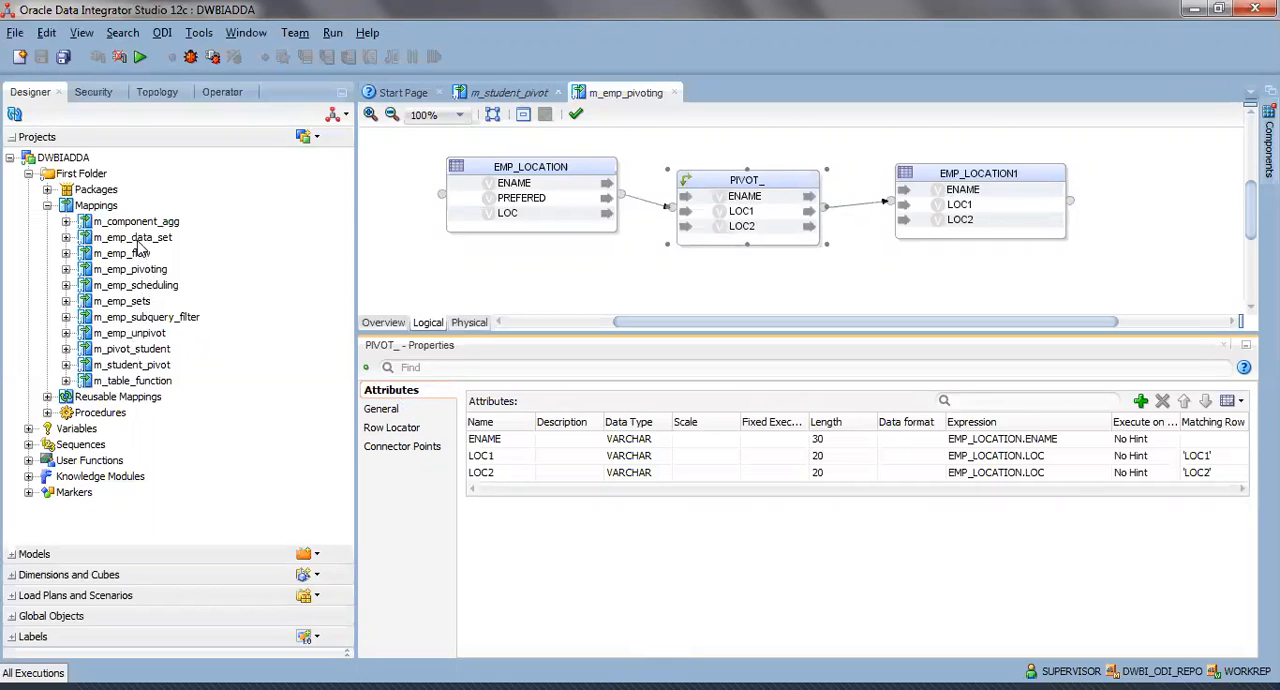
Open the m_student_pivot mapping, display the data of its STUDENT_LOC source datastore, and close the data view.
double_click(155, 366)
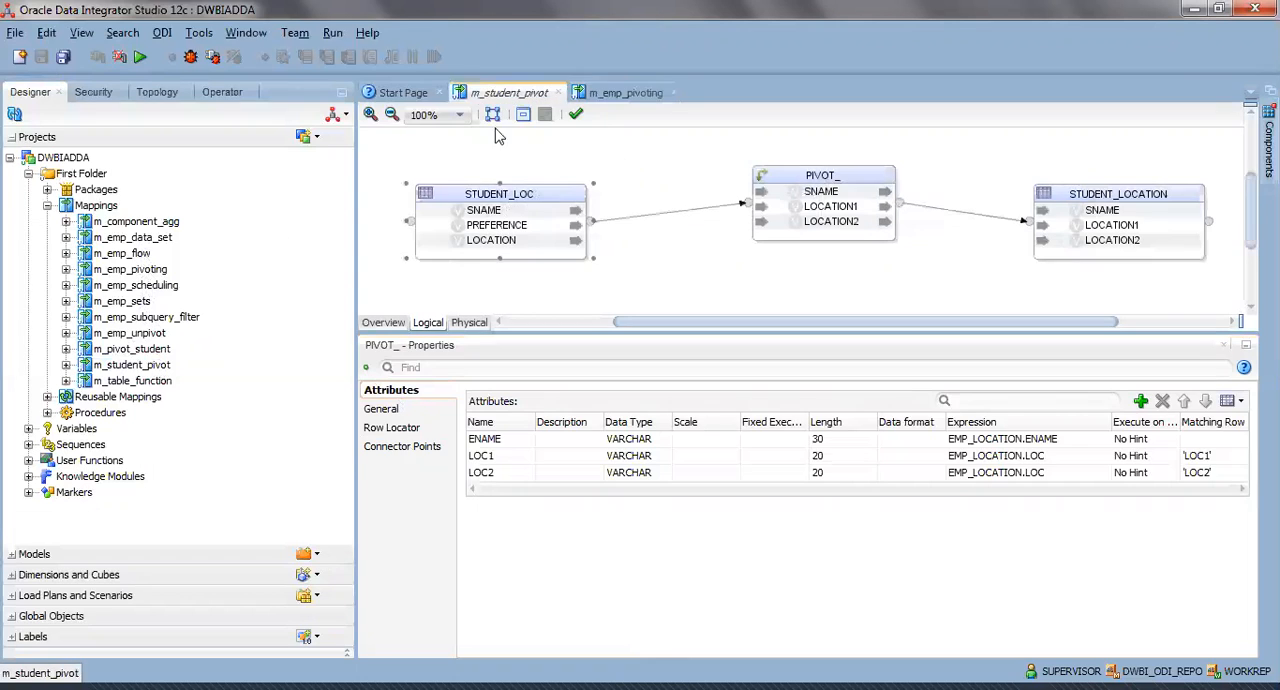
left_click(540, 193)
right_click(538, 190)
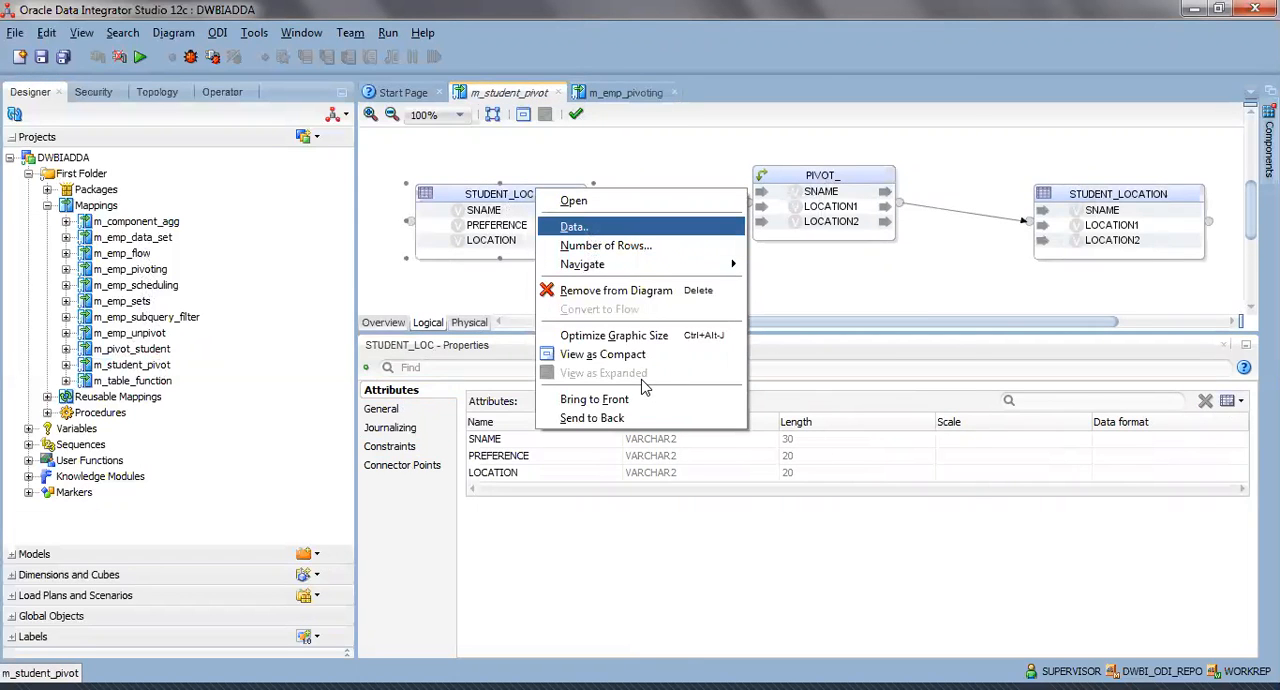
key("Return")
left_click(914, 547)
Save and run the m_student_pivot mapping in the Global context with the Physical design, Local (No Agent) and log level 5.
right_click(1070, 204)
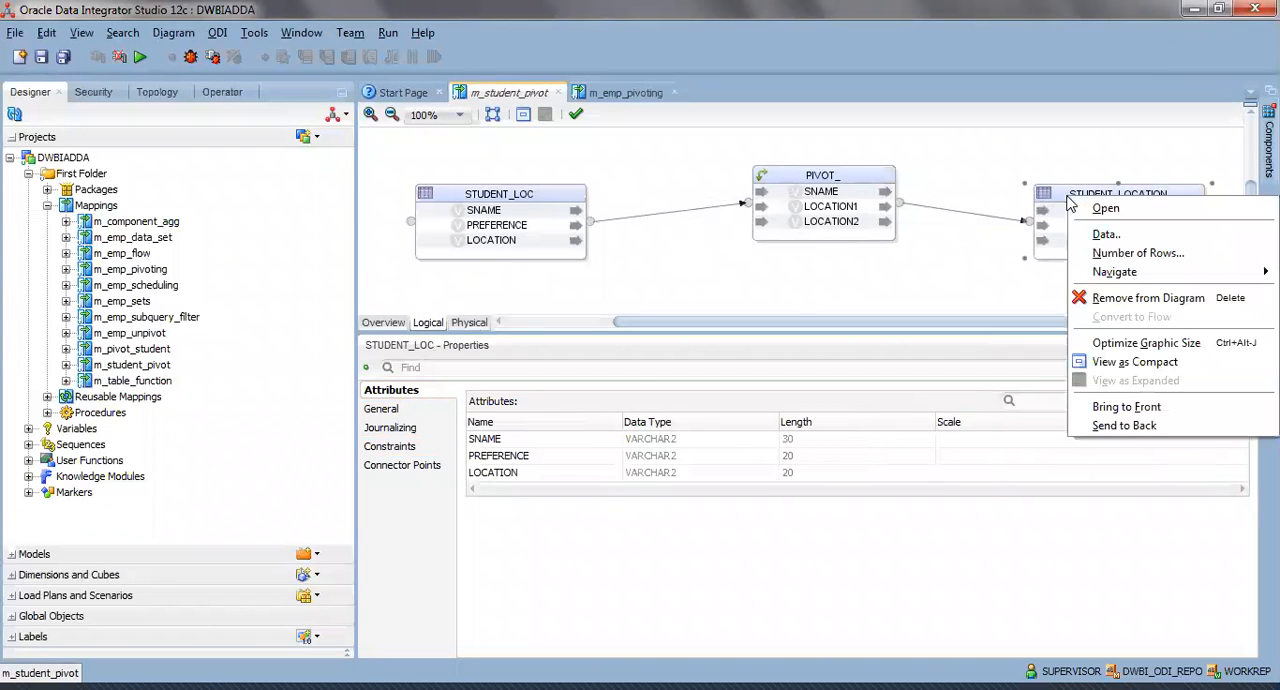
left_click(695, 270)
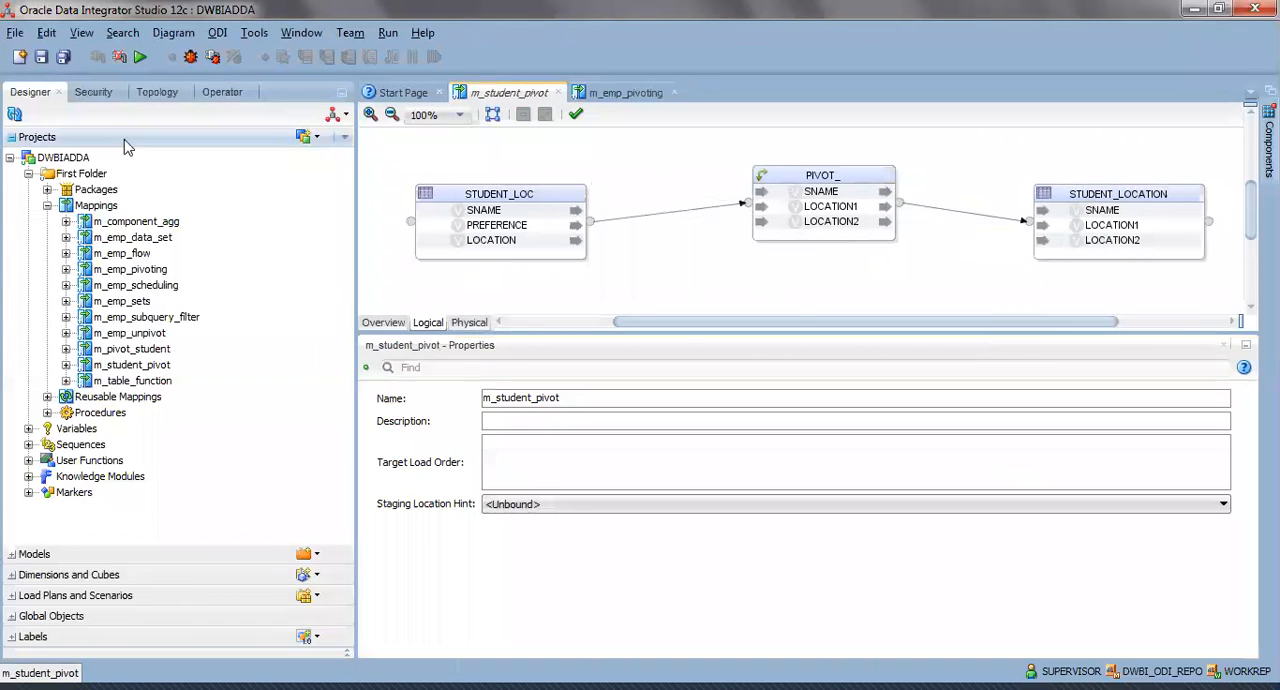
left_click(138, 56)
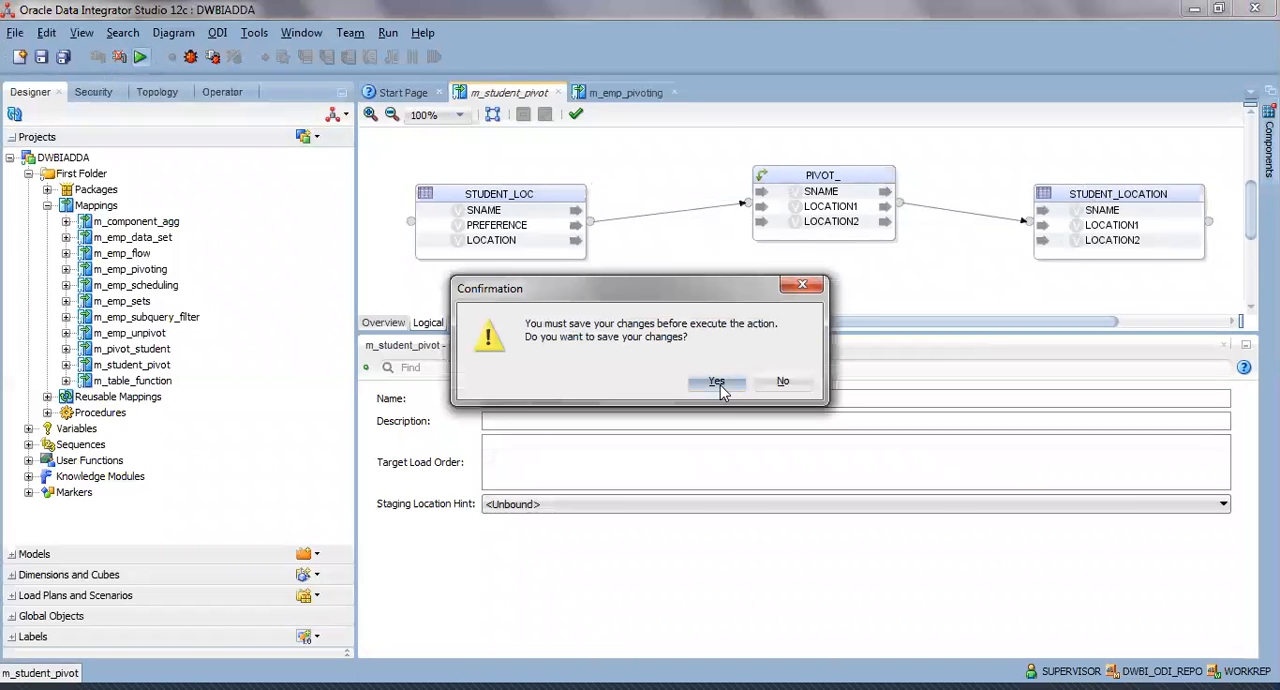
left_click(716, 382)
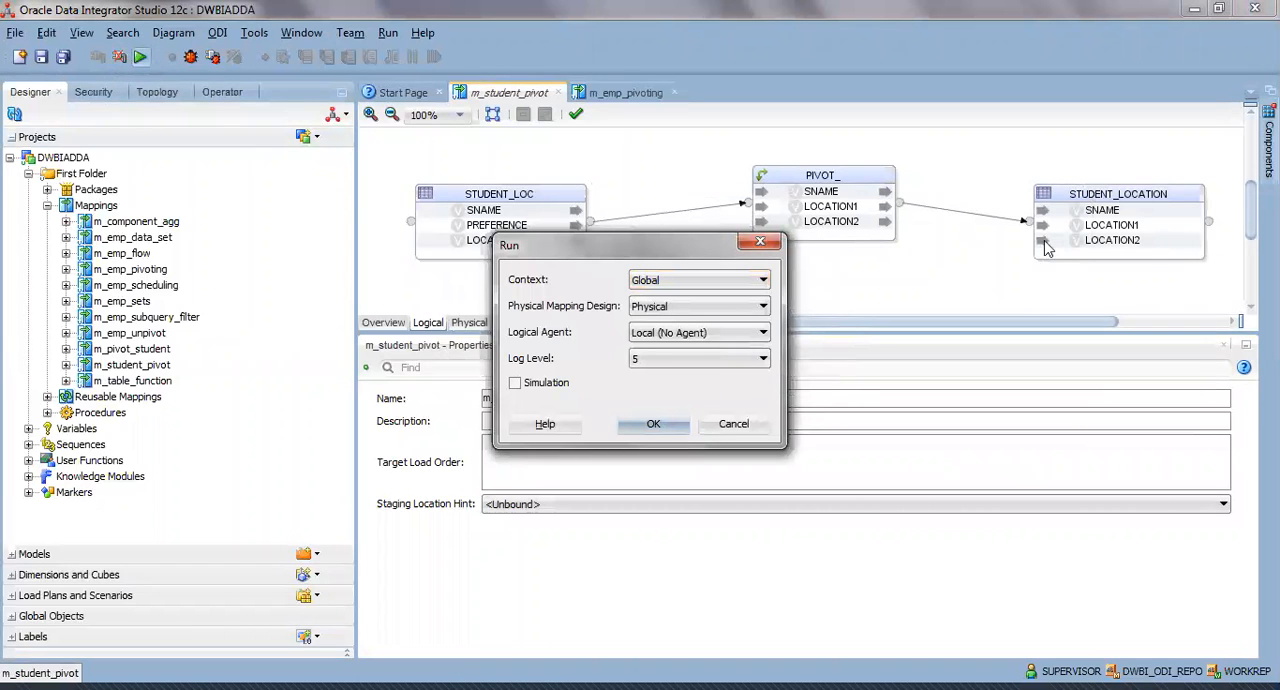
left_click(651, 425)
left_click(785, 378)
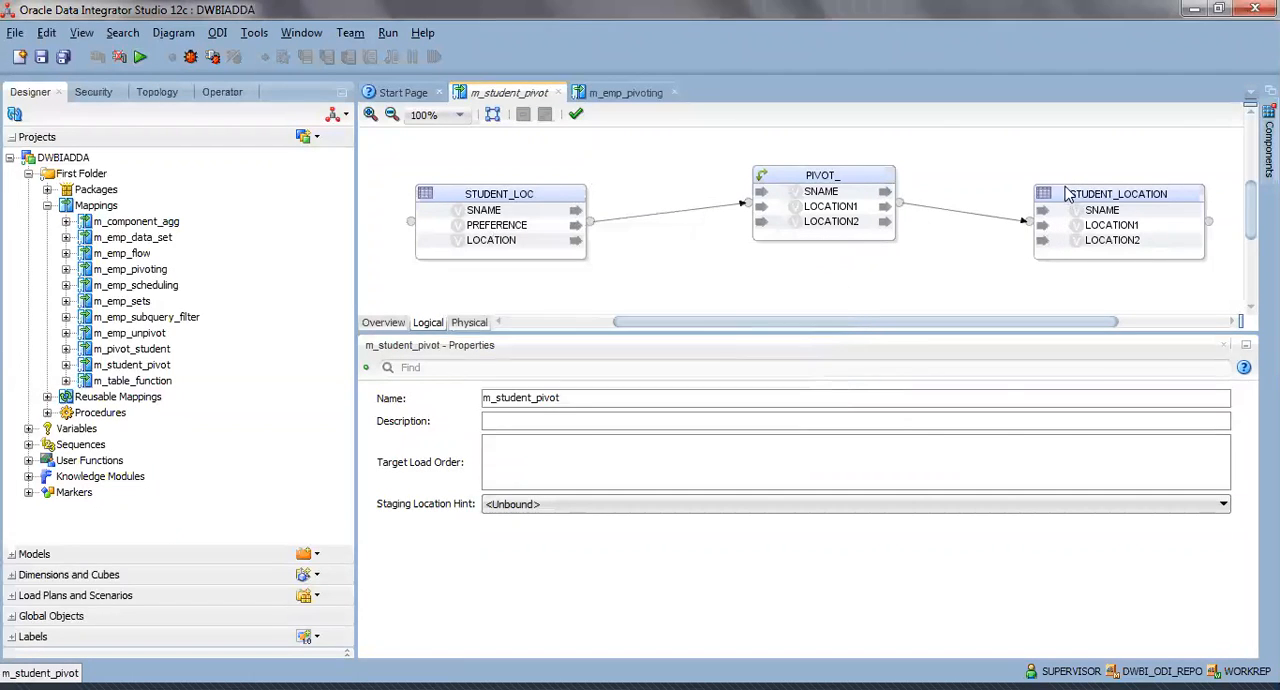
Check the data of the STUDENT_LOCATION target datastore, and close the data view and the m_emp_pivoting mapping.
right_click(1064, 188)
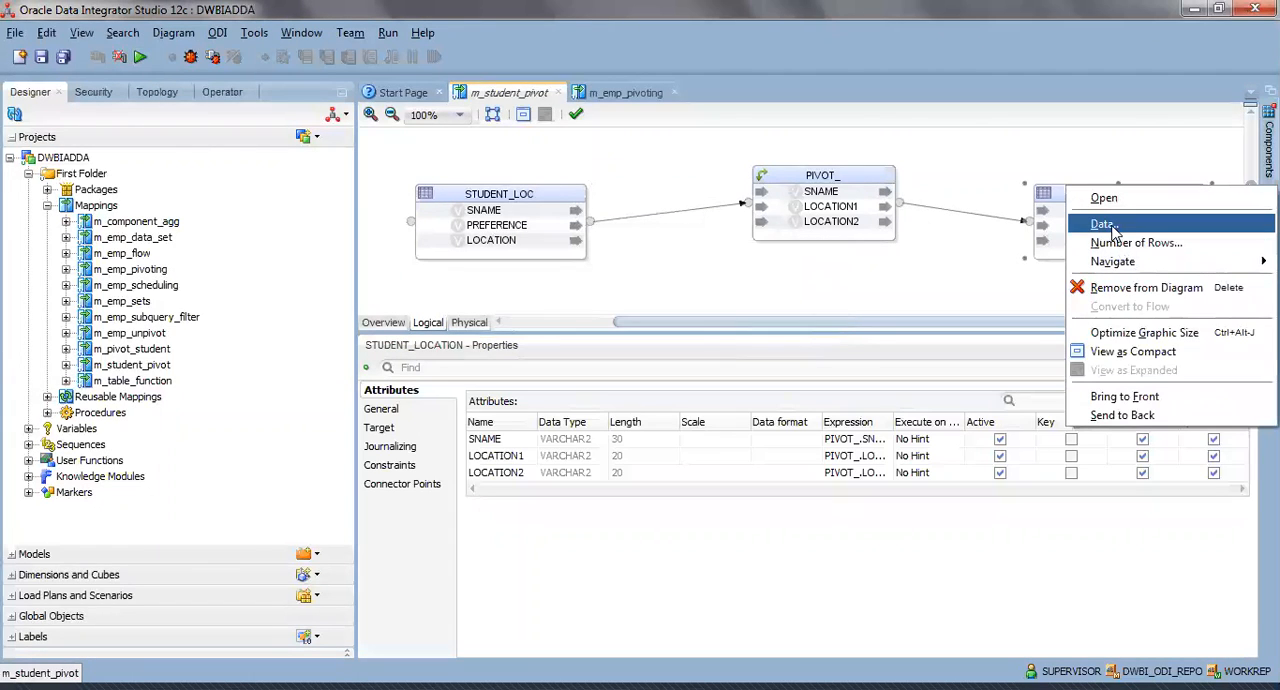
left_click(1105, 225)
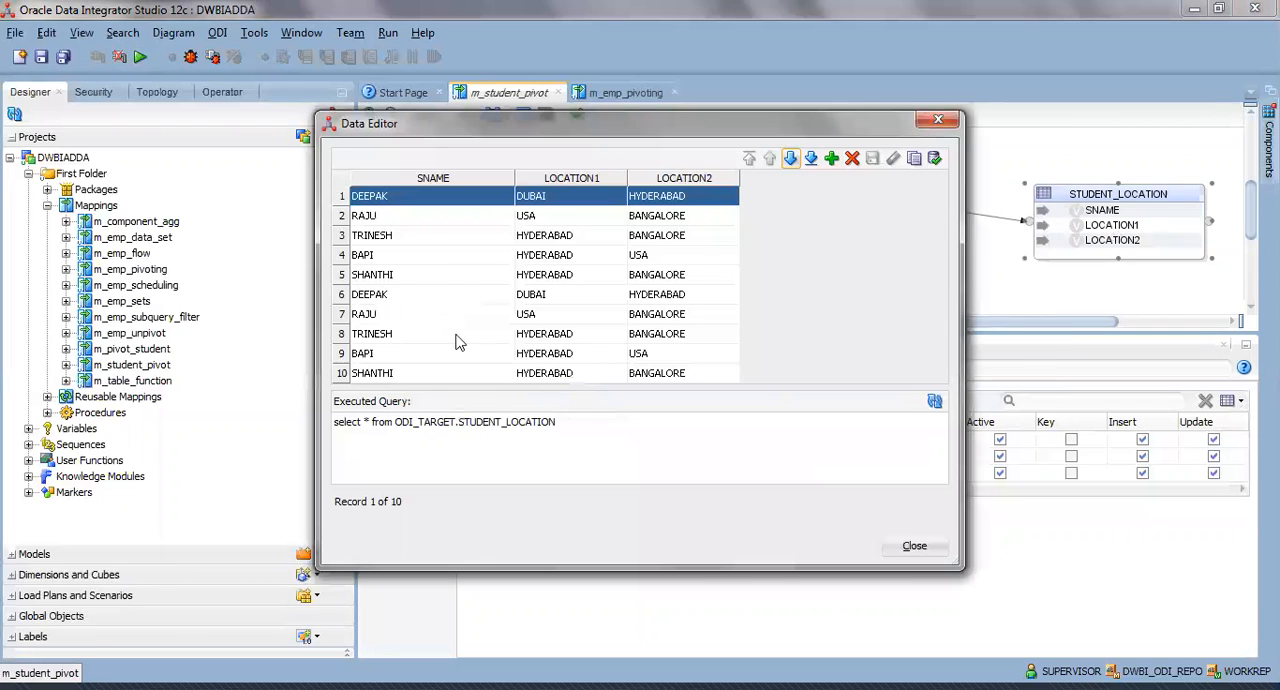
left_click(920, 553)
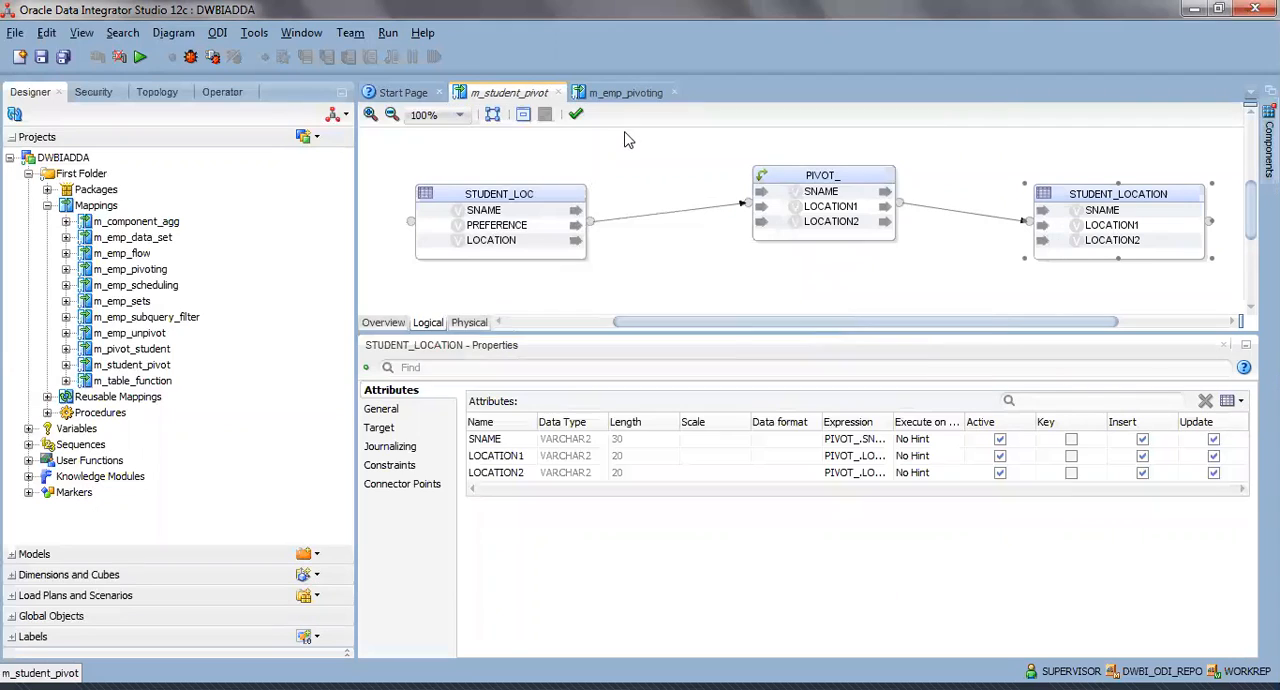
left_click(674, 91)
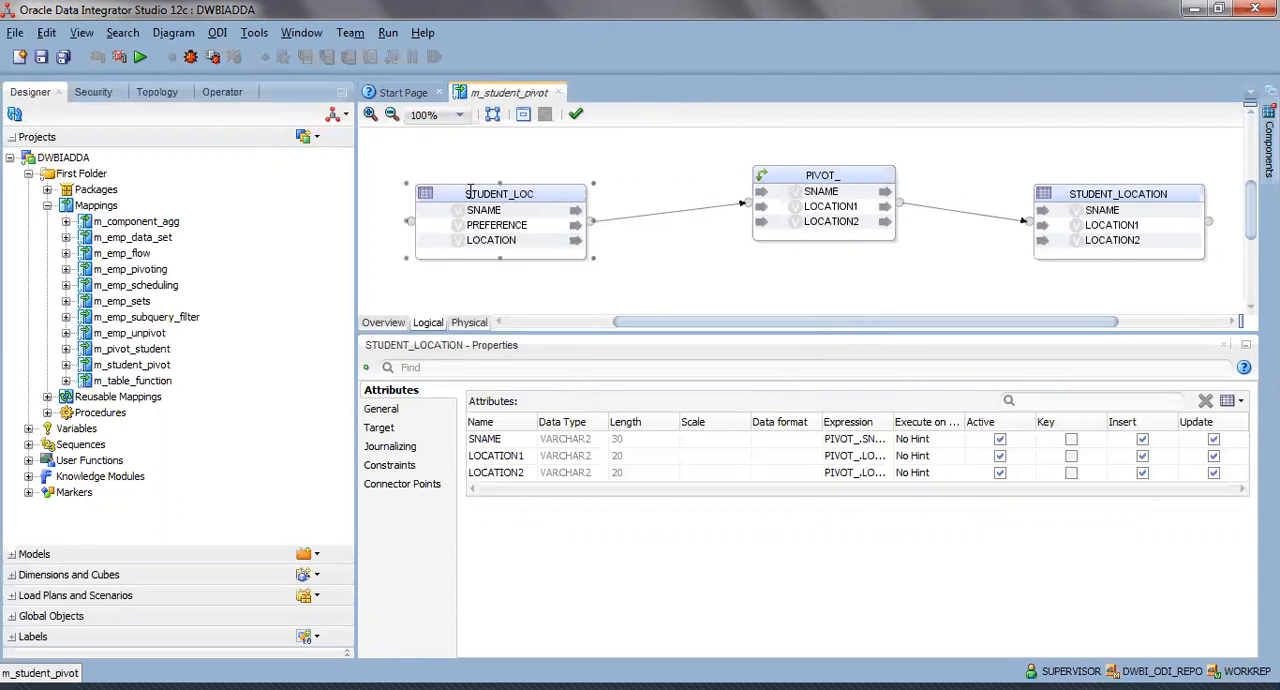
Move STUDENT_LOC, PIVOT_ and STUDENT_LOCATION slightly up and to the left in the mapping diagram, and select the PIVOT_ component.
left_click_drag(463, 207, 449, 193)
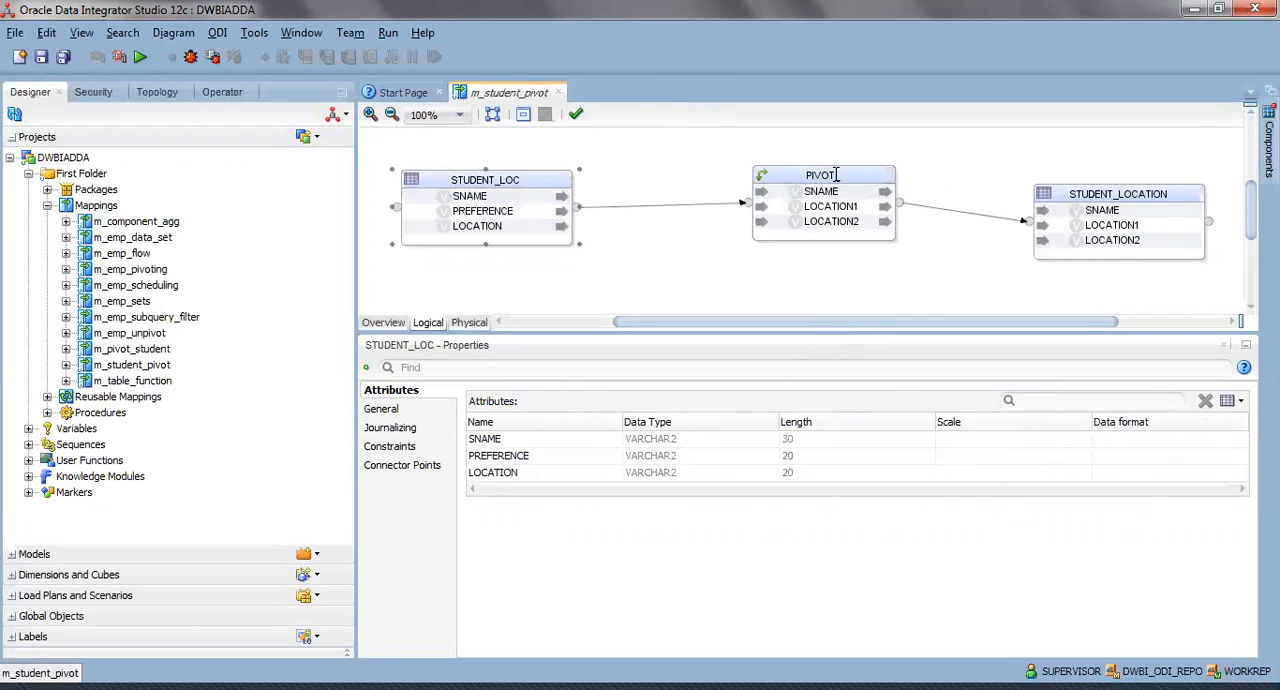
left_click_drag(866, 190, 852, 195)
left_click_drag(1070, 190, 1056, 162)
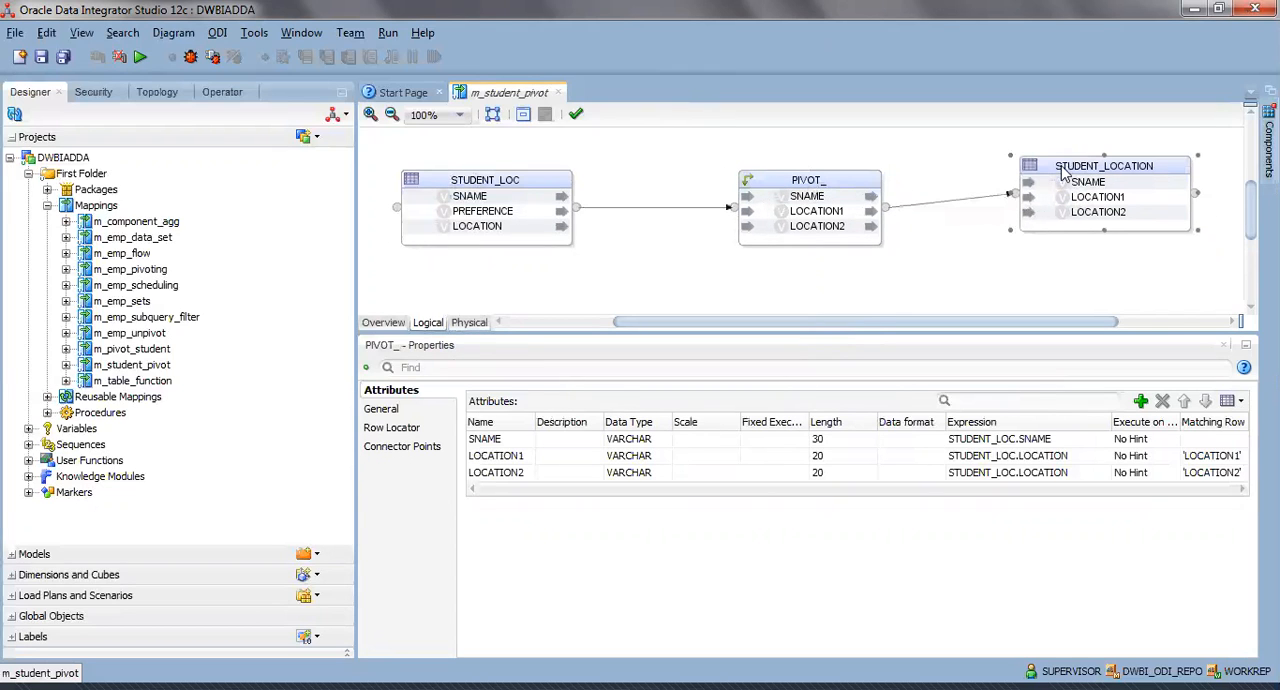
left_click(843, 186)
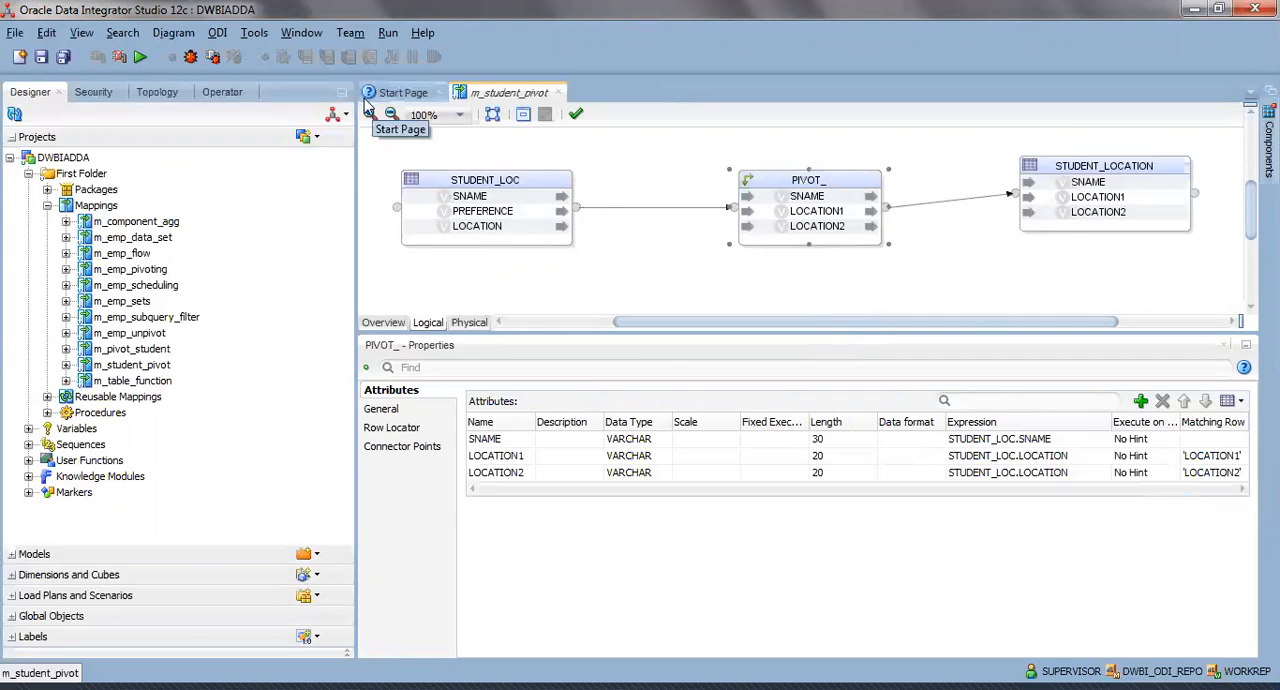
Review the first rows of the STUDENT_LOC source data, close the data view, and check the datastore's general settings and attributes.
right_click(500, 183)
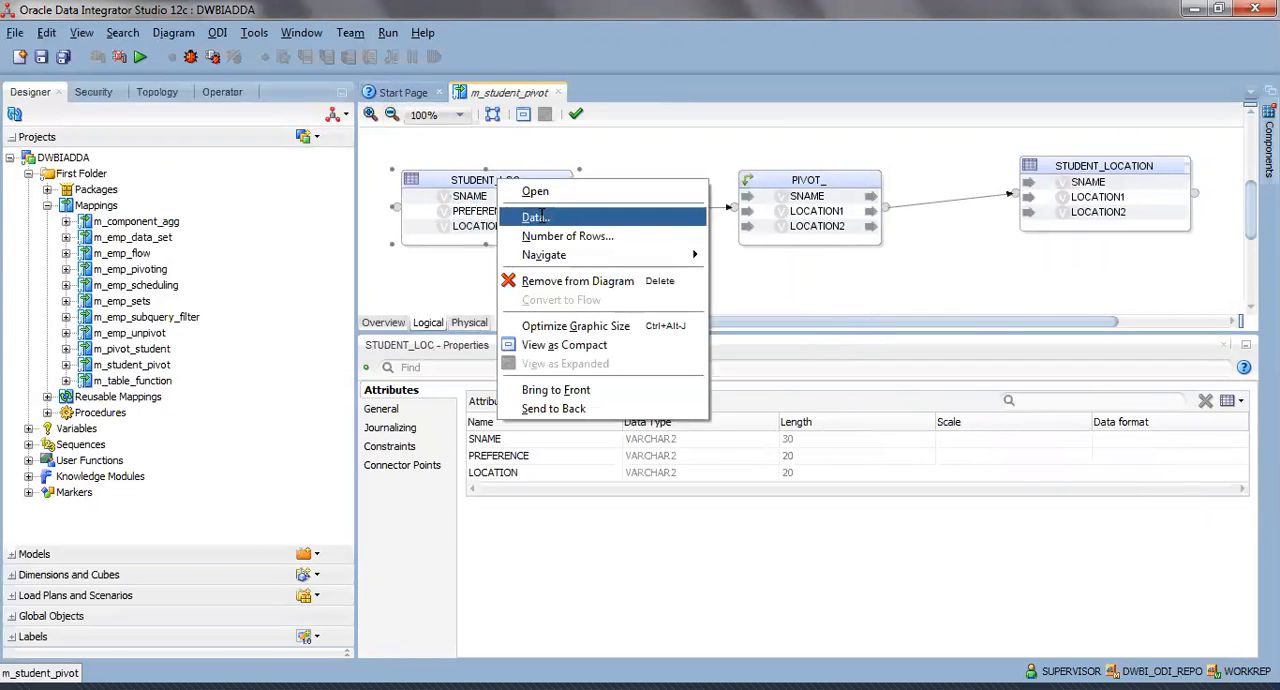
left_click(537, 217)
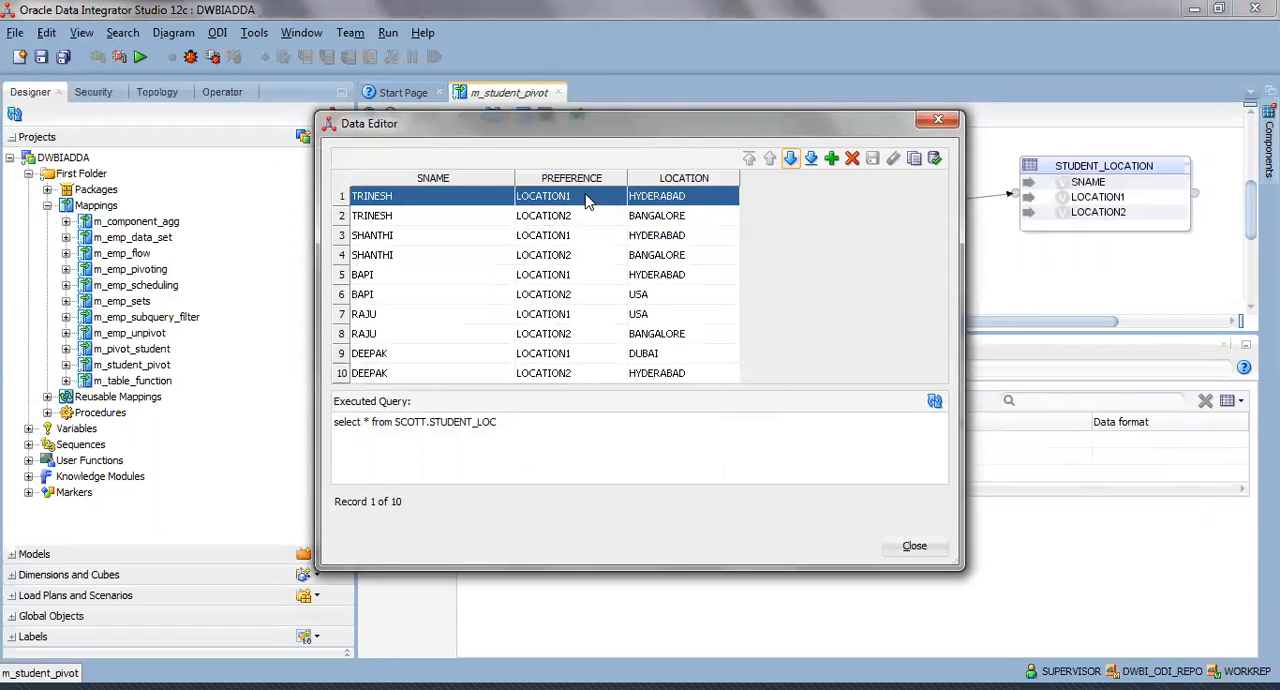
left_click(587, 220)
left_click(587, 236)
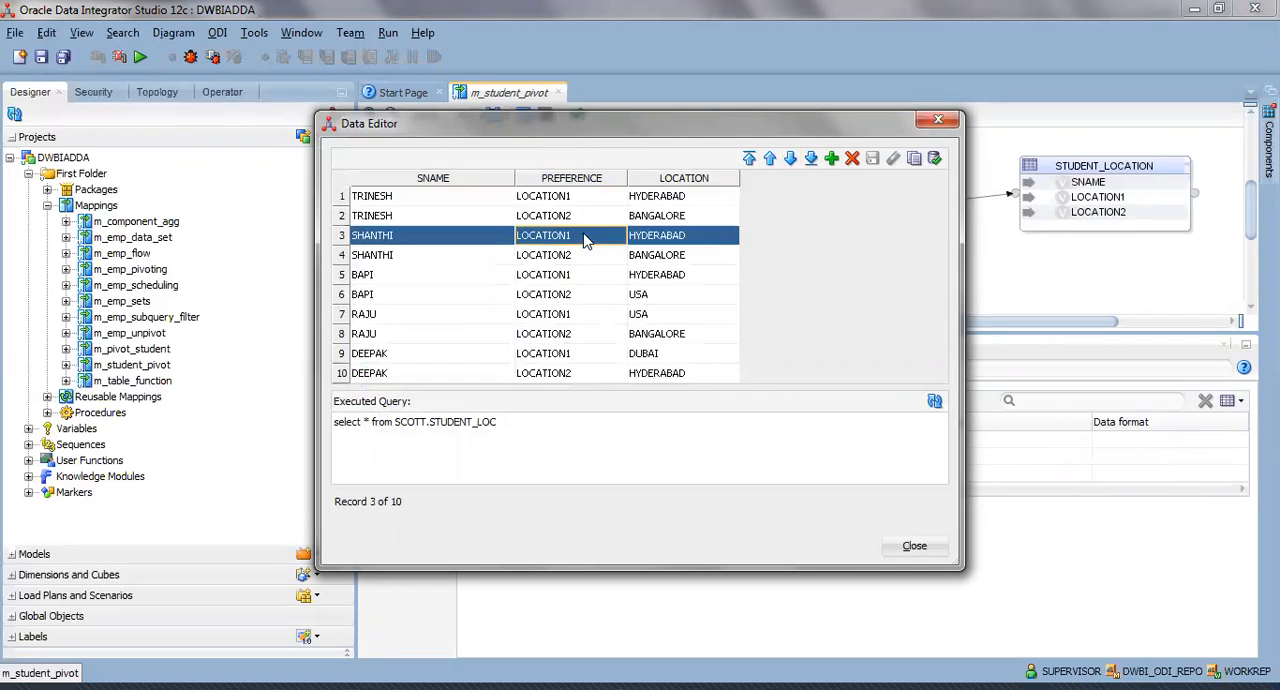
left_click(587, 255)
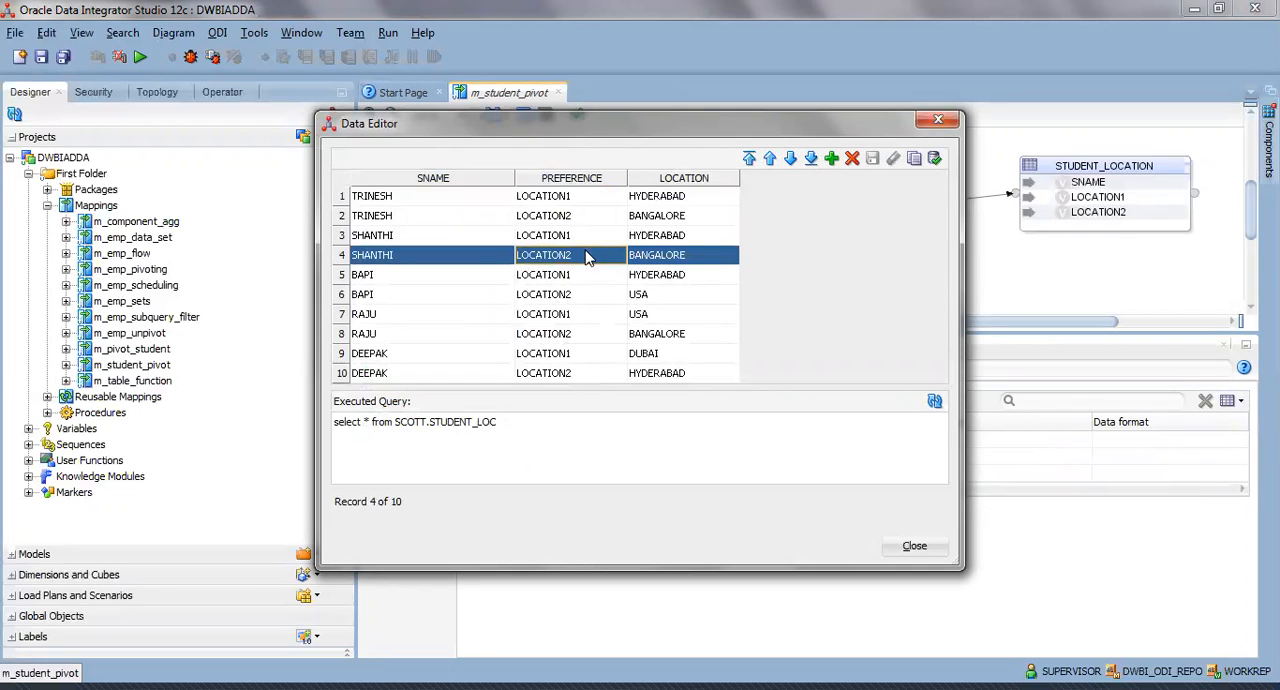
left_click(901, 550)
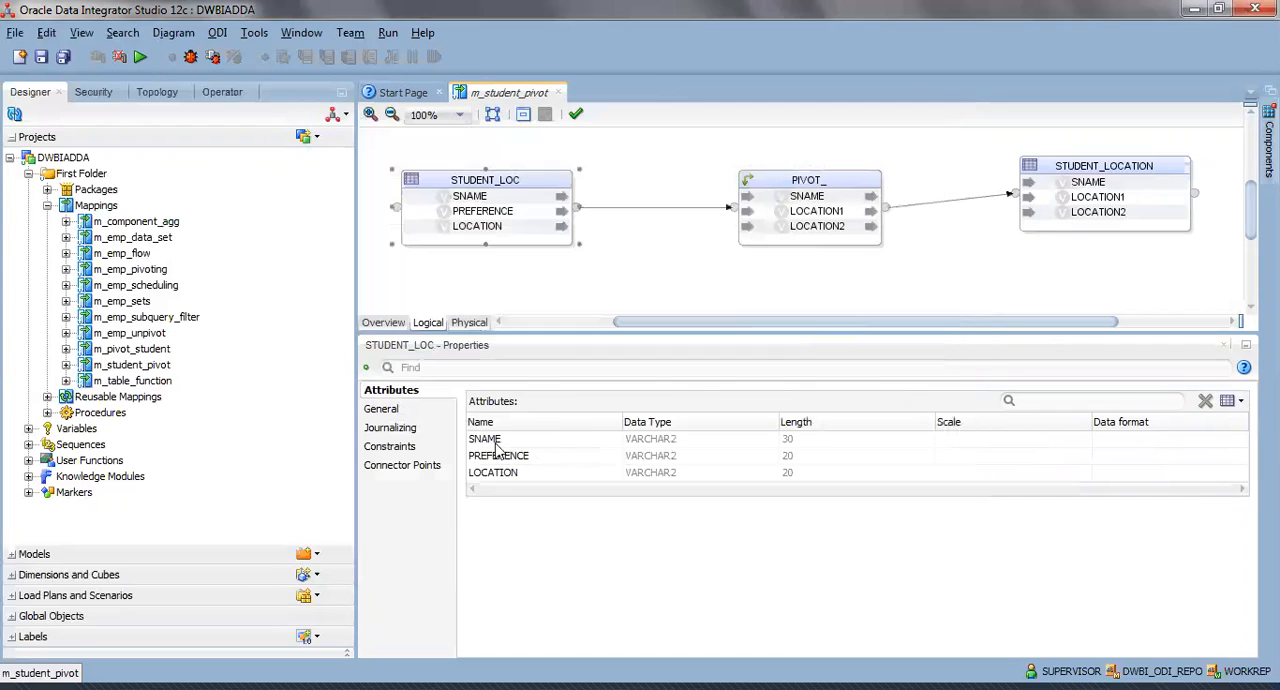
left_click(409, 409)
left_click(372, 390)
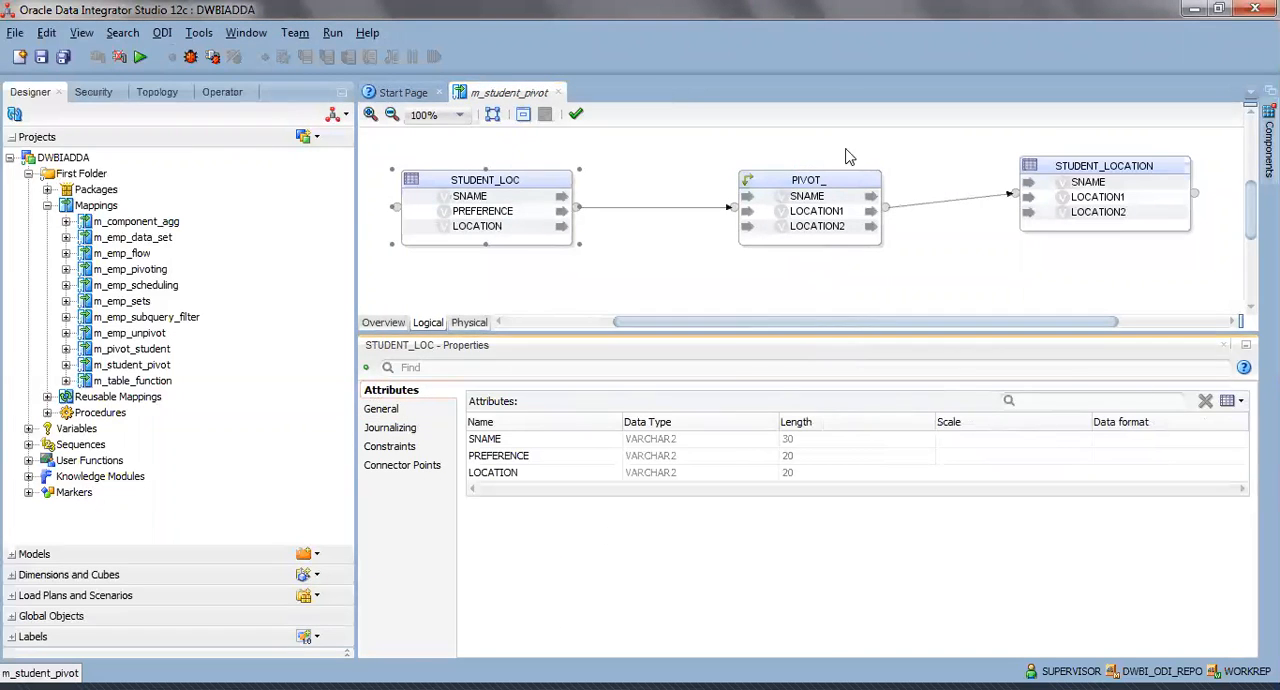
Inspect the expression of the PIVOT_ component's LOCATION1 attribute, locate the LOCATION column under STUDENT_LOC, and close the expression editor.
left_click(806, 181)
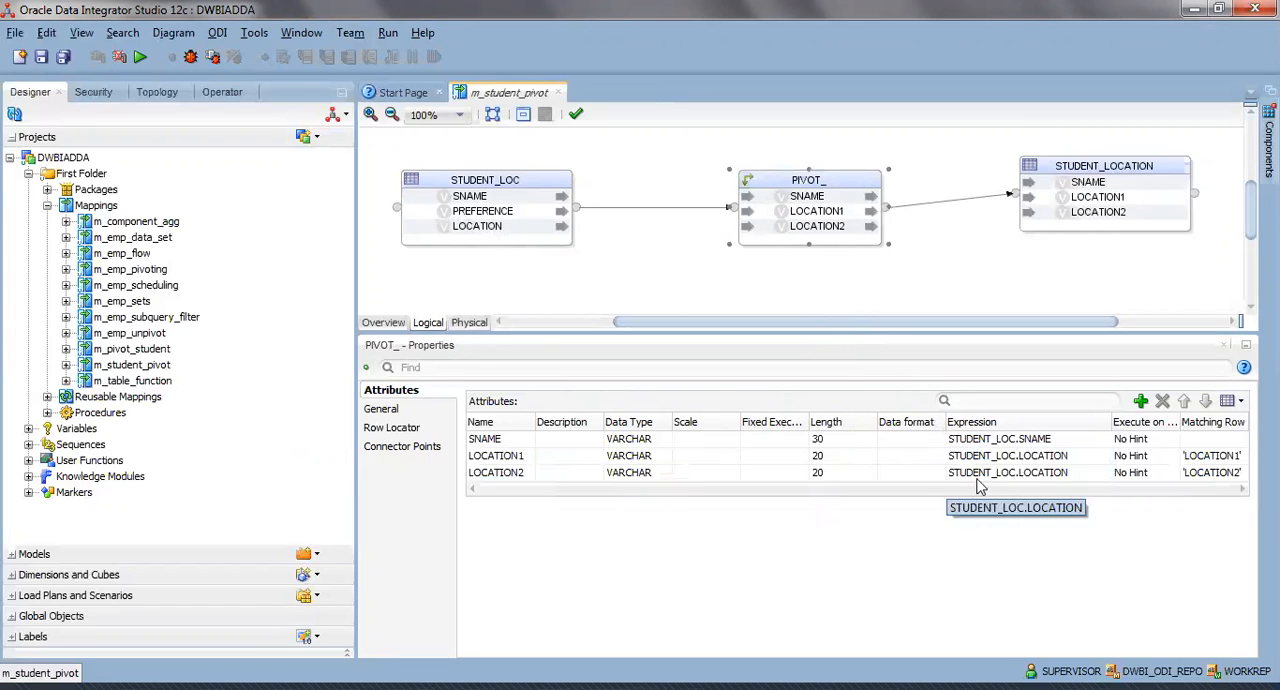
left_click(1100, 458)
left_click(1100, 458)
left_click(1099, 456)
left_click(243, 82)
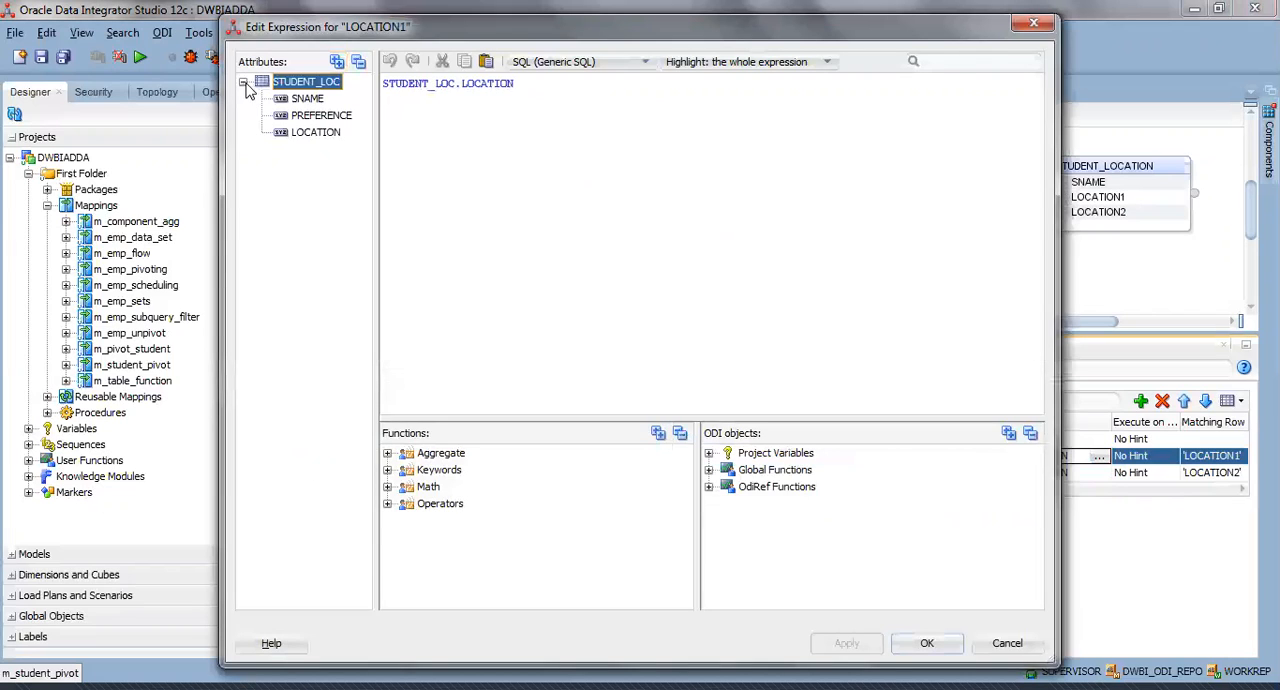
left_click(312, 134)
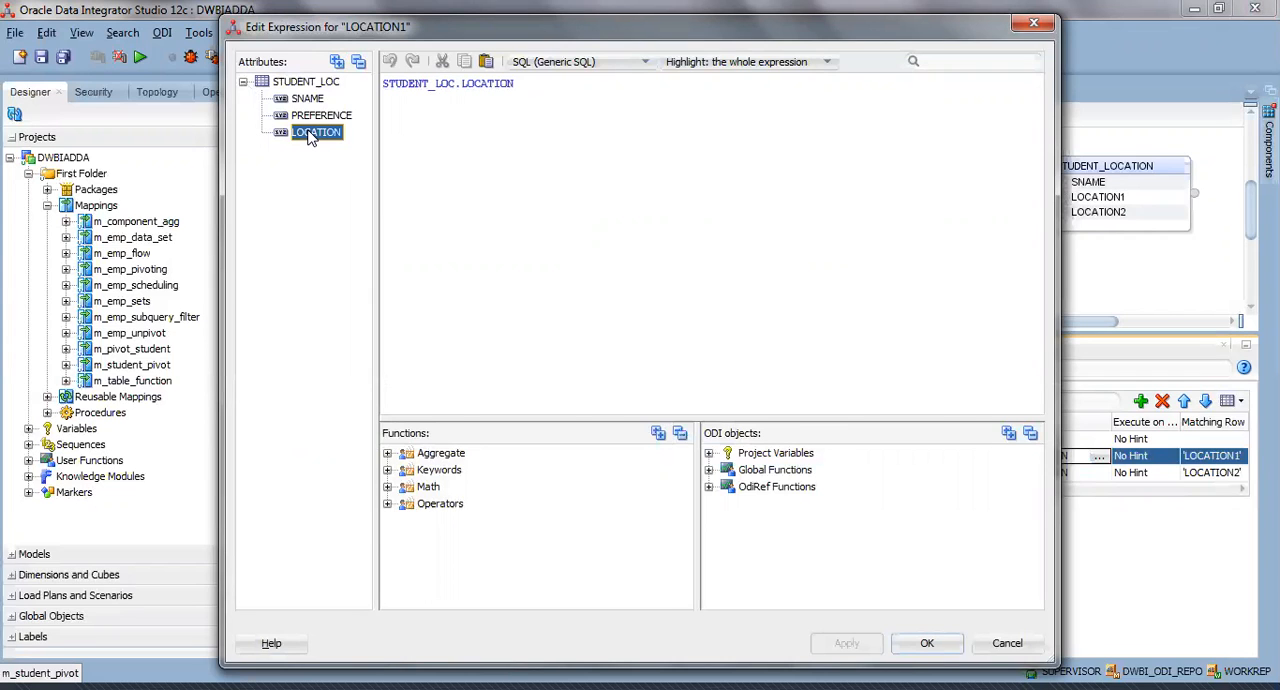
left_click(927, 643)
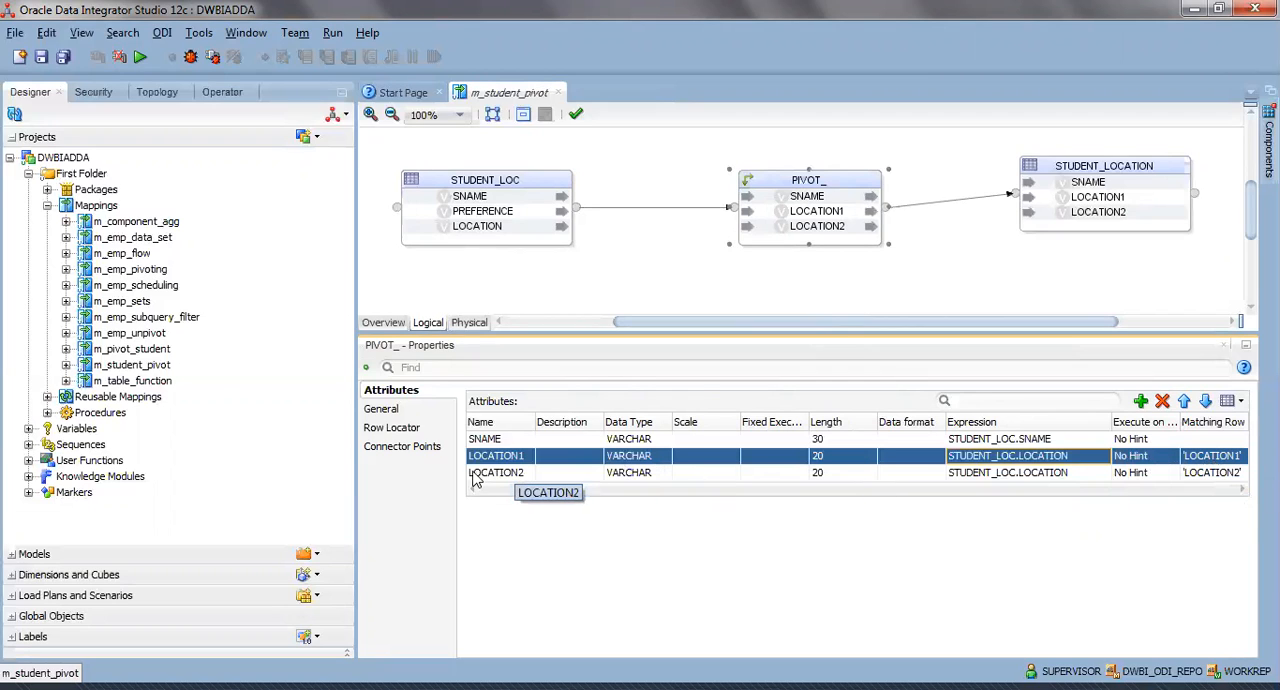
Inspect the expression of the LOCATION2 attribute and its LOCATION source column, and close the expression editor.
left_click(1100, 472)
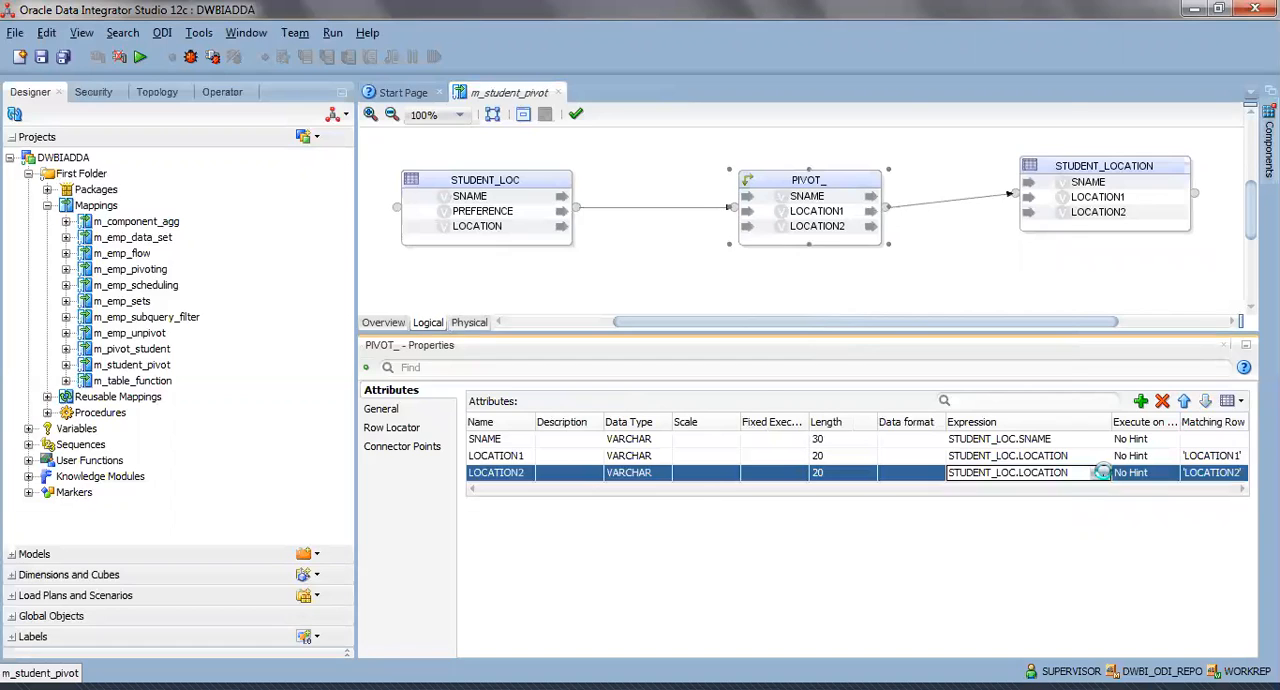
left_click(1100, 472)
left_click(243, 81)
left_click(312, 133)
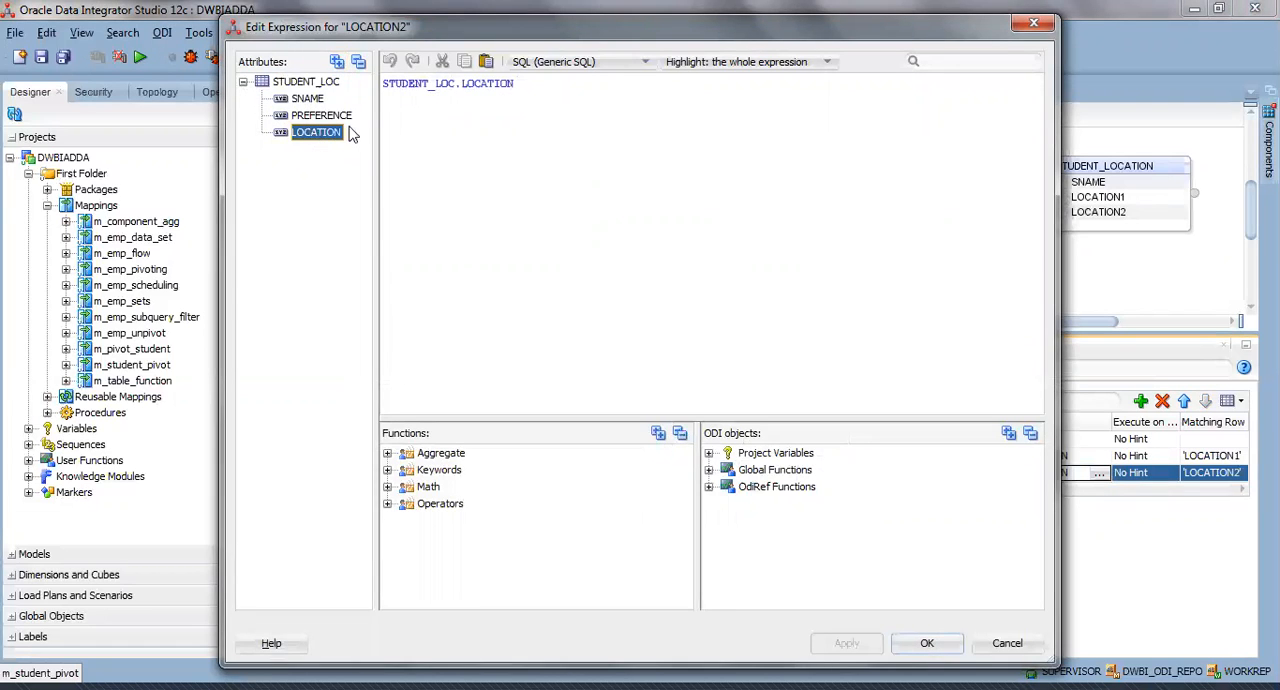
key("Return")
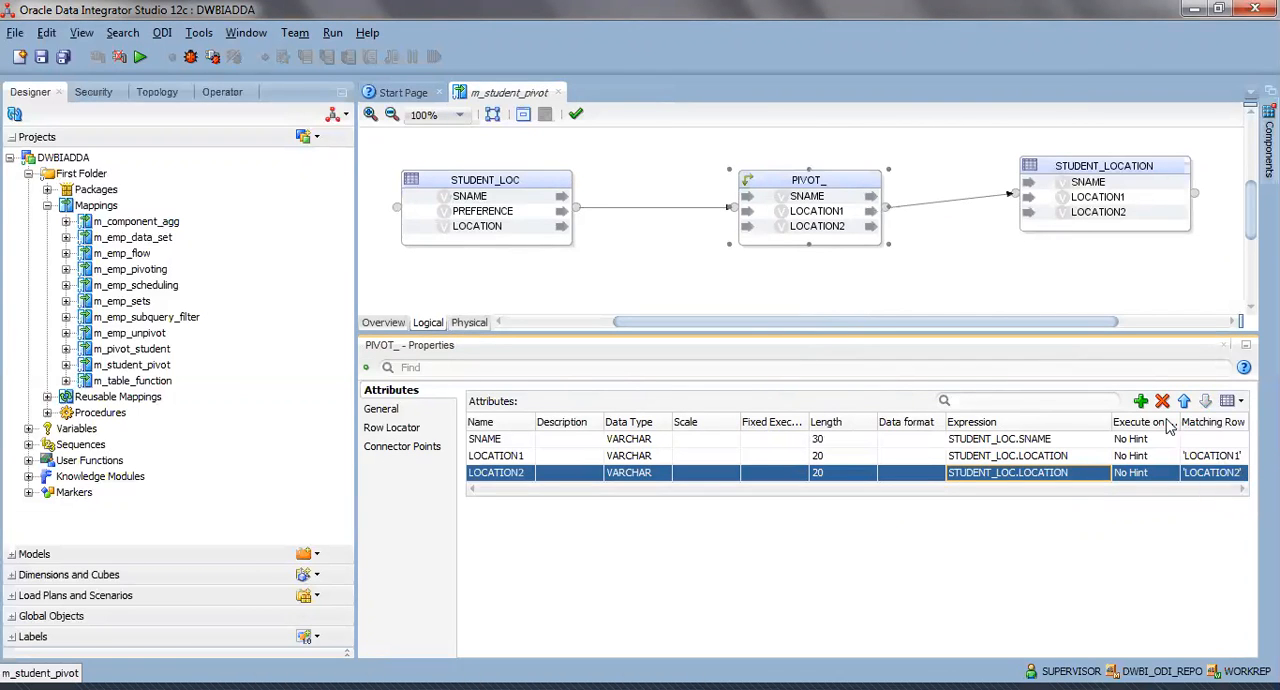
Add a new attribute to the PIVOT_ component and delete it again.
left_click(1141, 401)
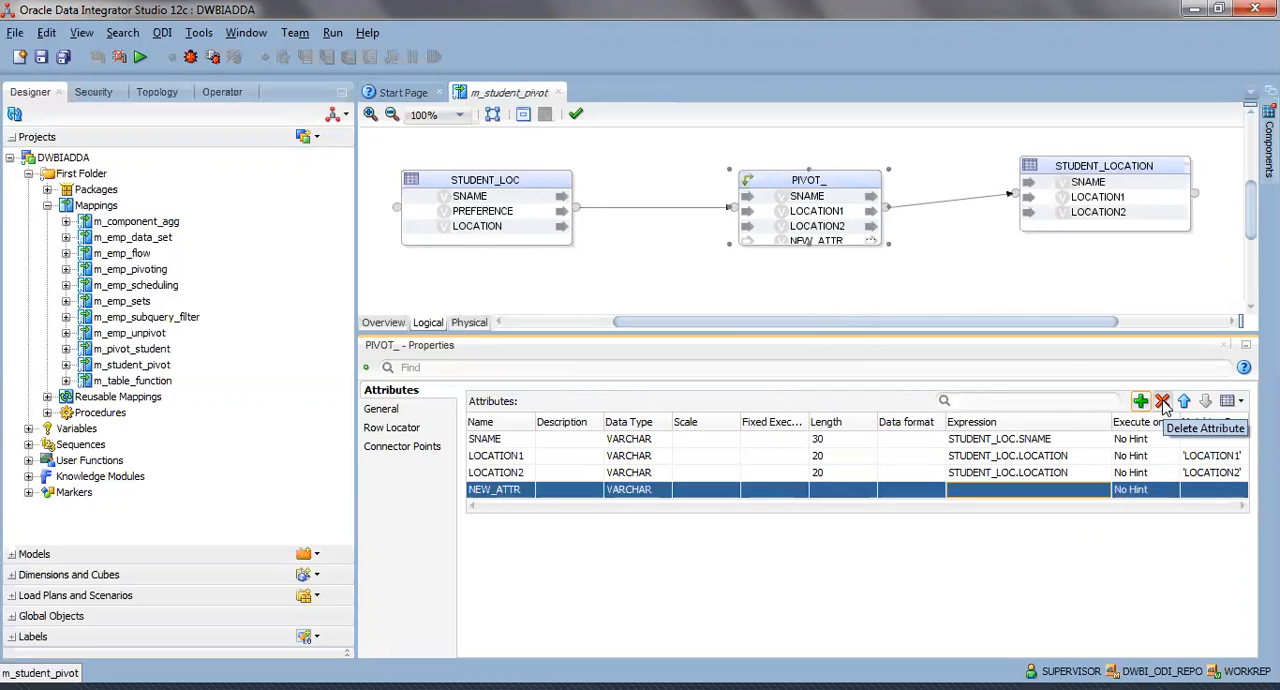
left_click(1163, 402)
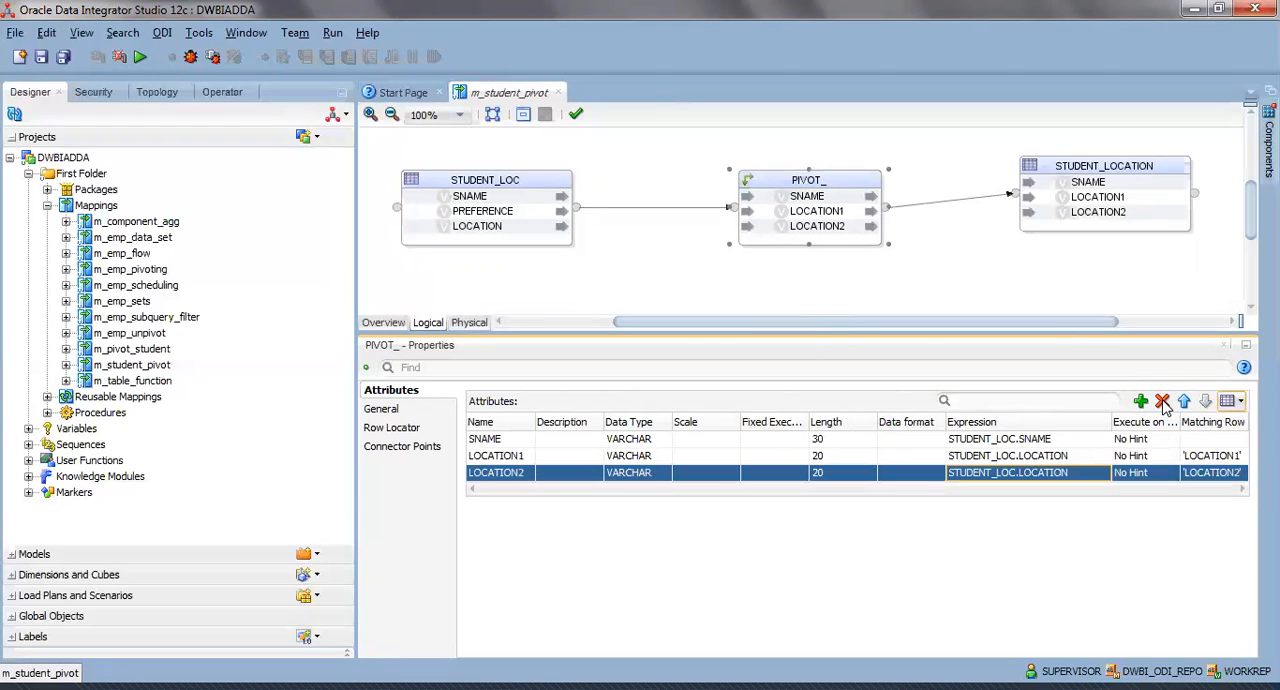
Display the STUDENT_LOC data again, check the PREFERENCE values in the first and last rows, and close the data view.
right_click(494, 177)
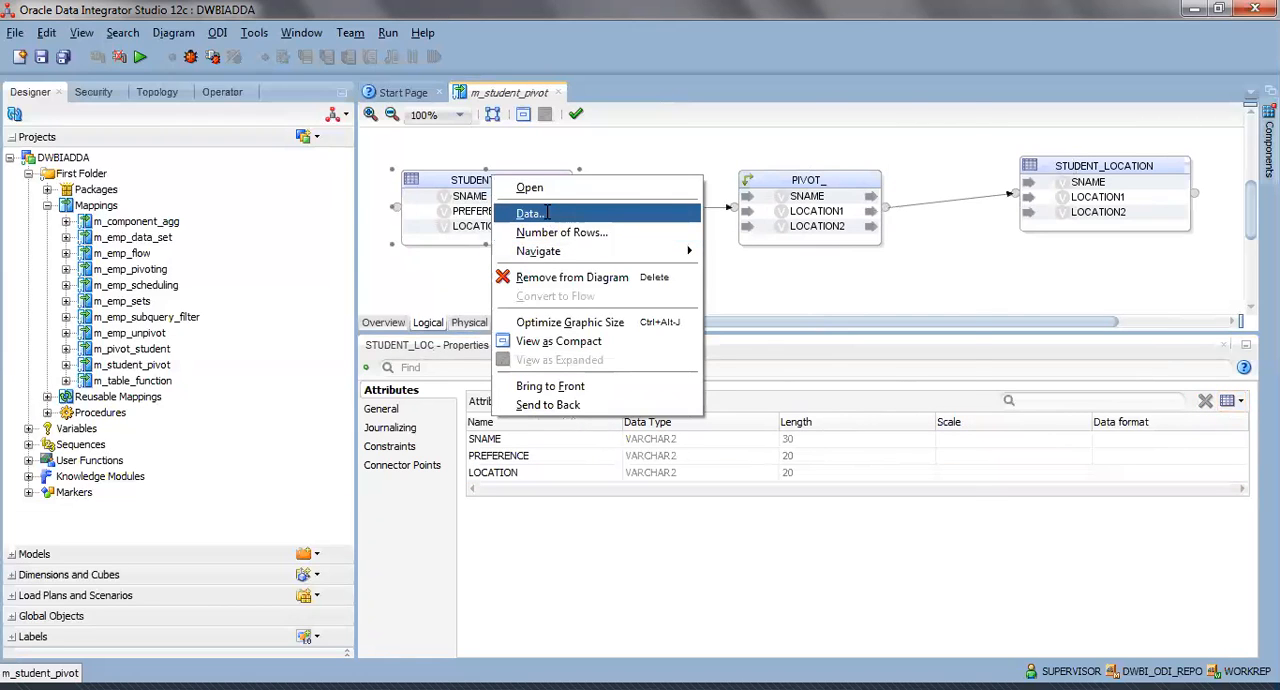
left_click(547, 213)
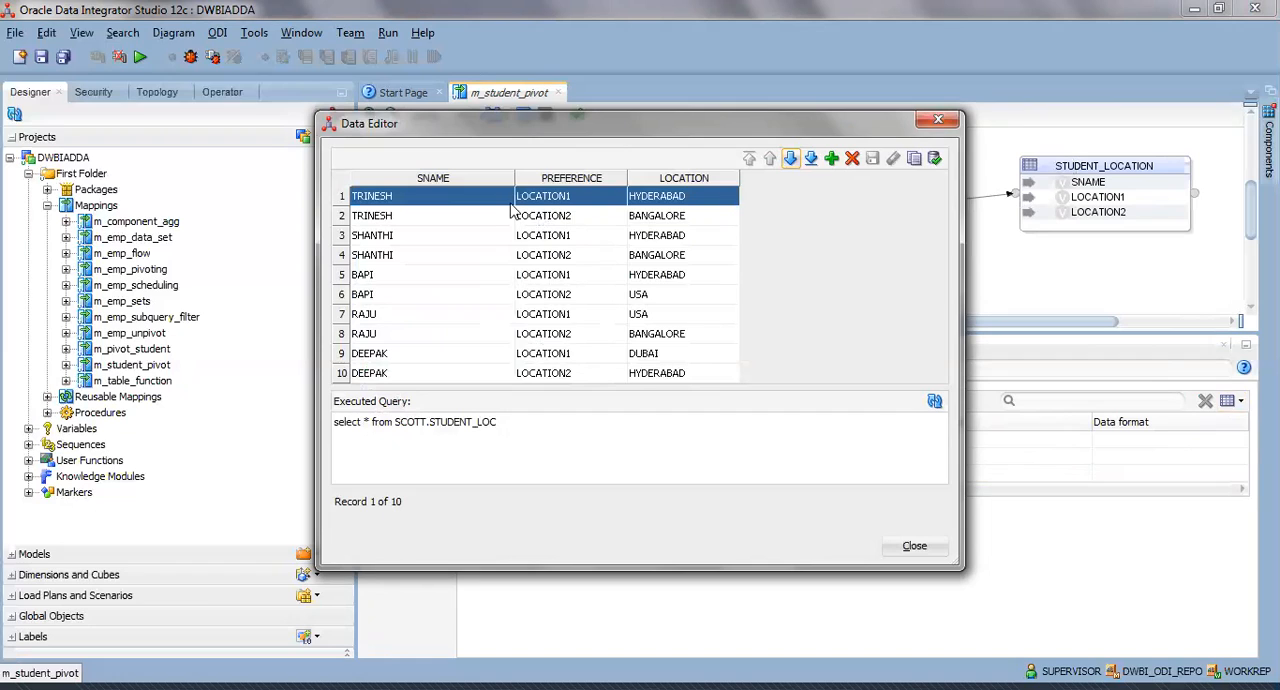
left_click(560, 372)
left_click(556, 202)
left_click(917, 547)
Examine the PIVOT_ component's row locator expression STUDENT_LOC.PREFERENCE and its row locator values 'LOCATION1' and 'LOCATION2'.
left_click(782, 190)
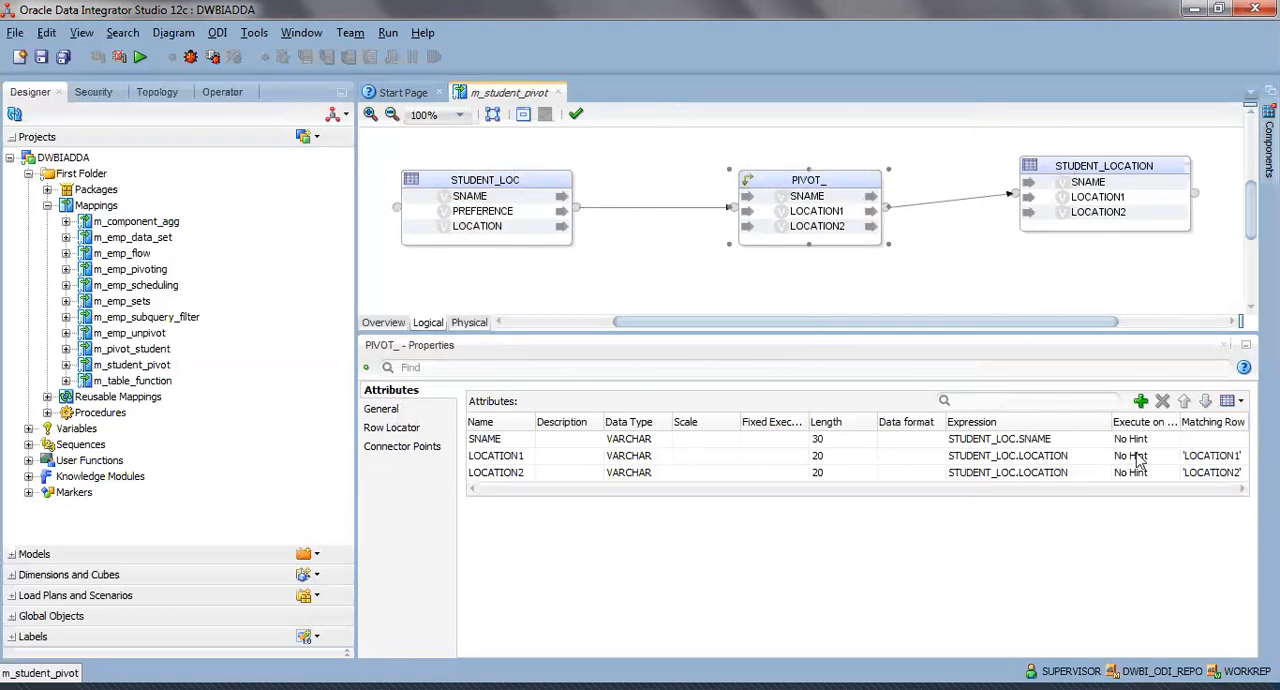
left_click(398, 427)
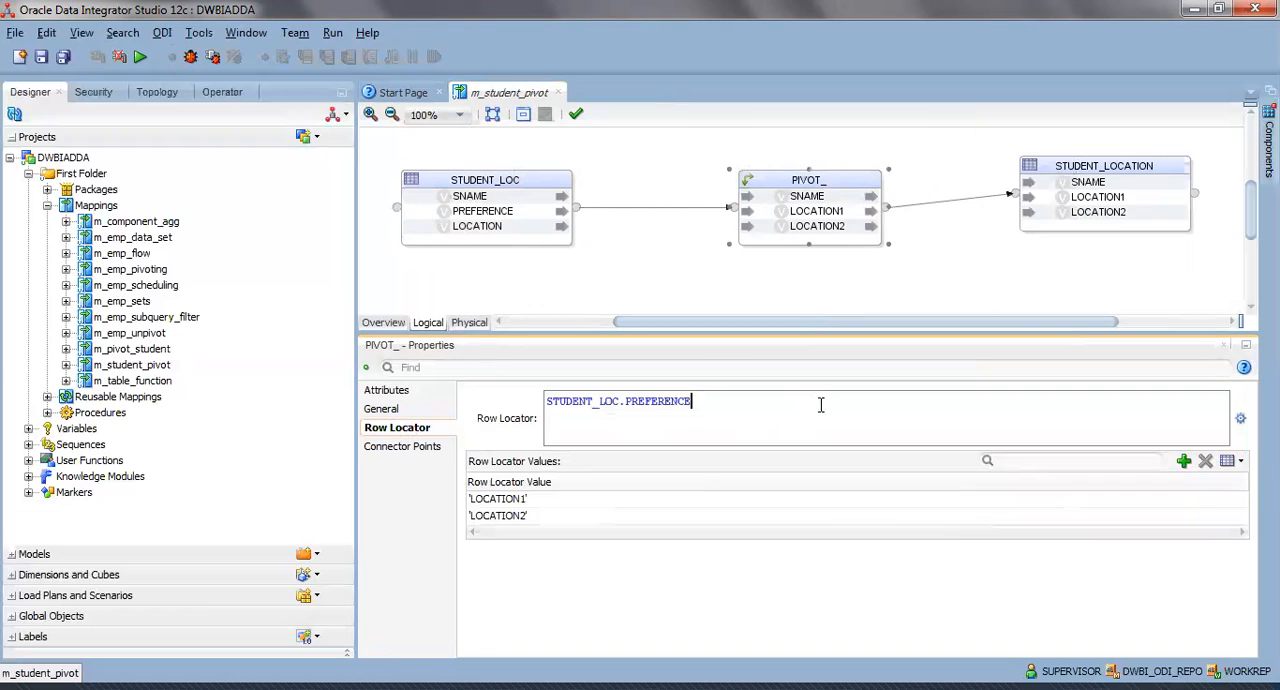
left_click_drag(743, 403, 543, 402)
left_click(714, 410)
left_click_drag(714, 410, 541, 405)
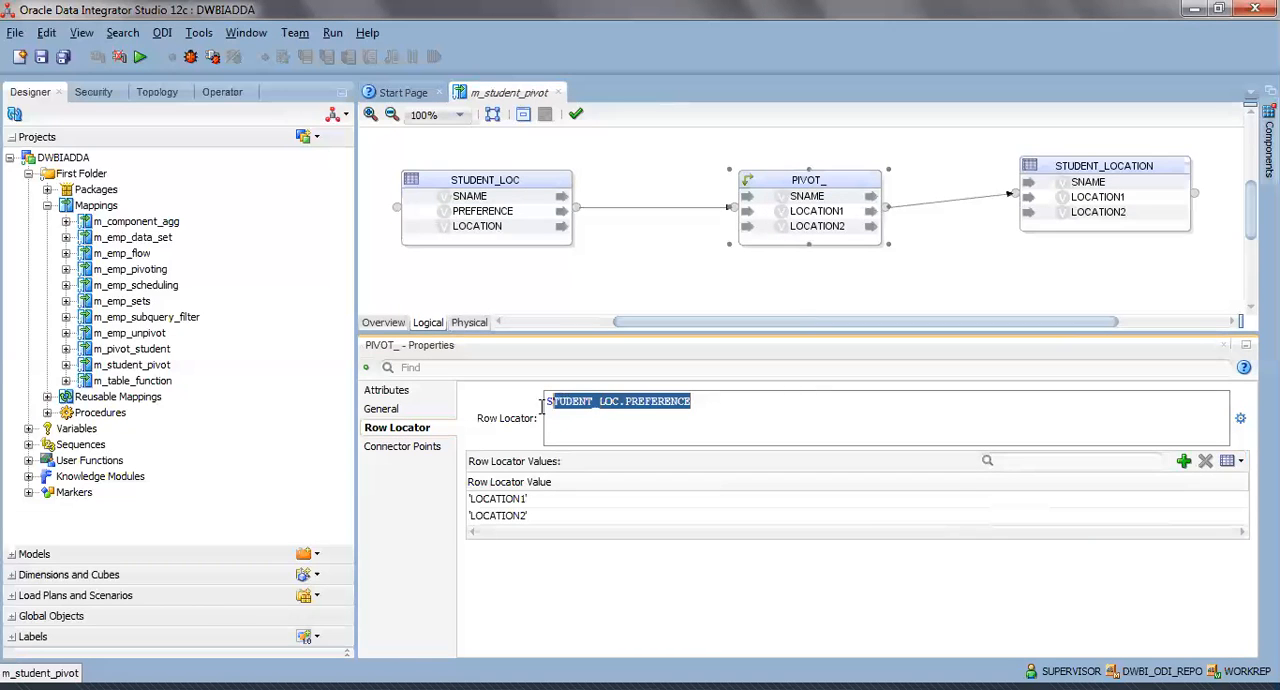
left_click(710, 405)
left_click_drag(710, 405, 533, 403)
left_click(670, 416)
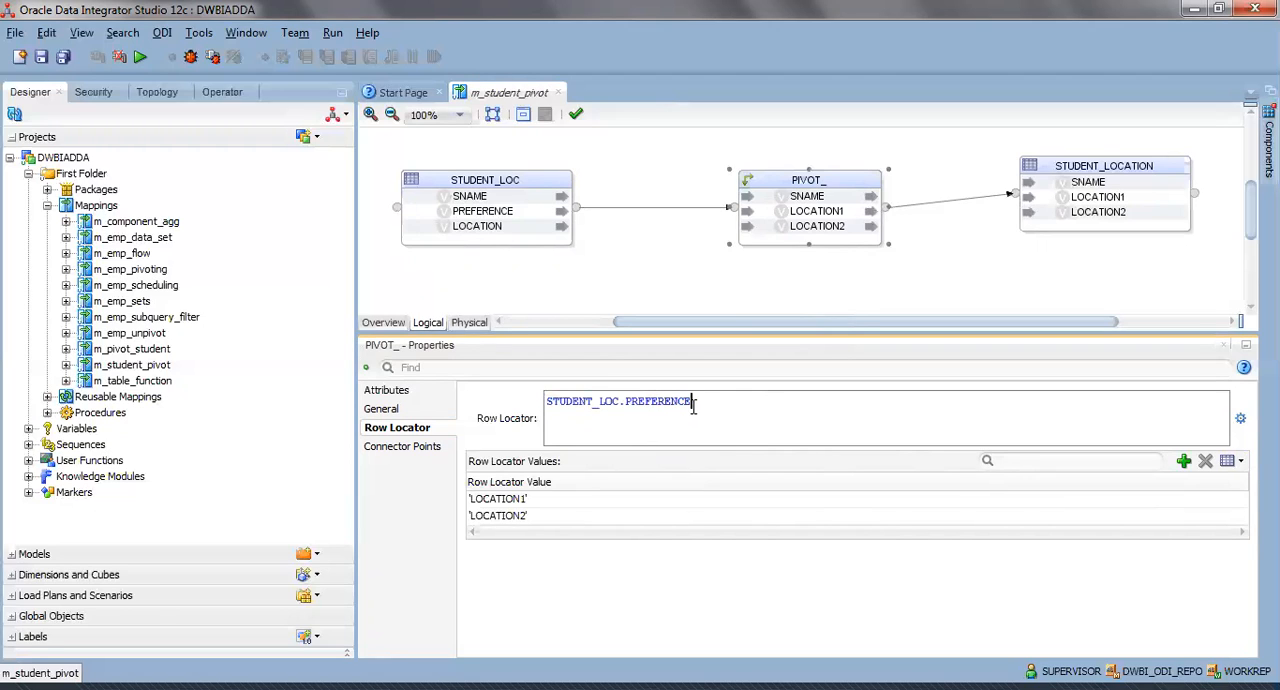
left_click_drag(726, 399, 529, 397)
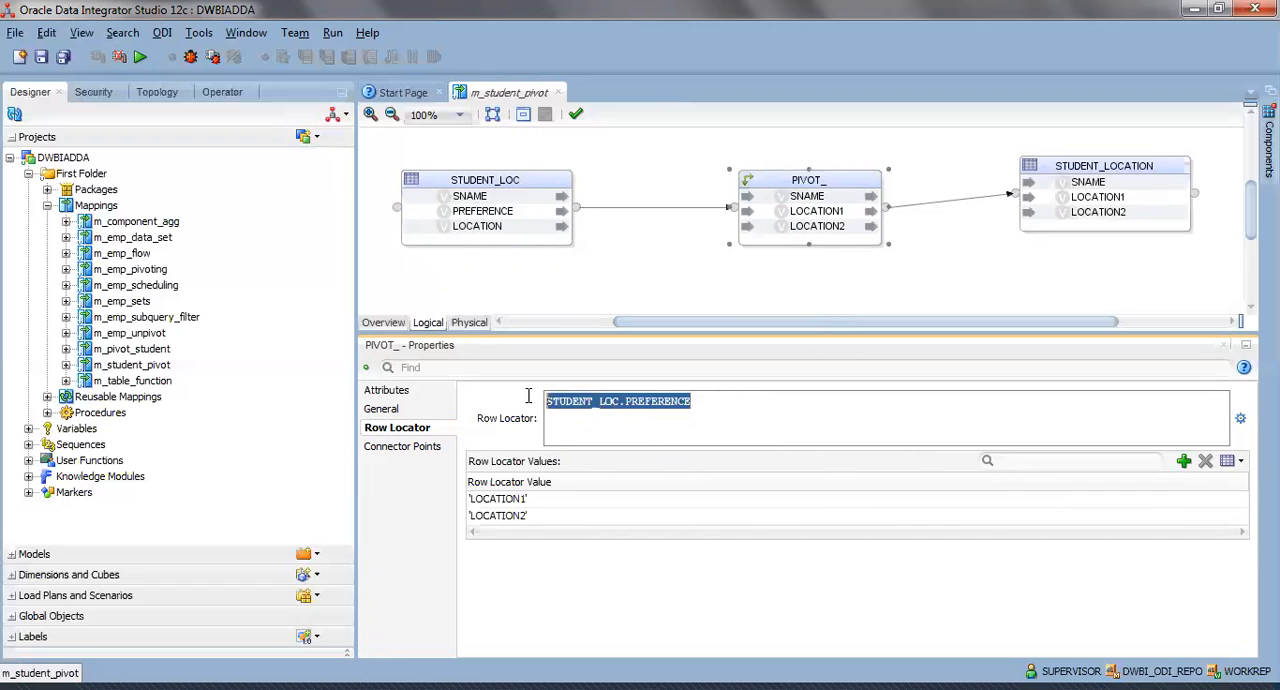
left_click_drag(711, 403, 562, 388)
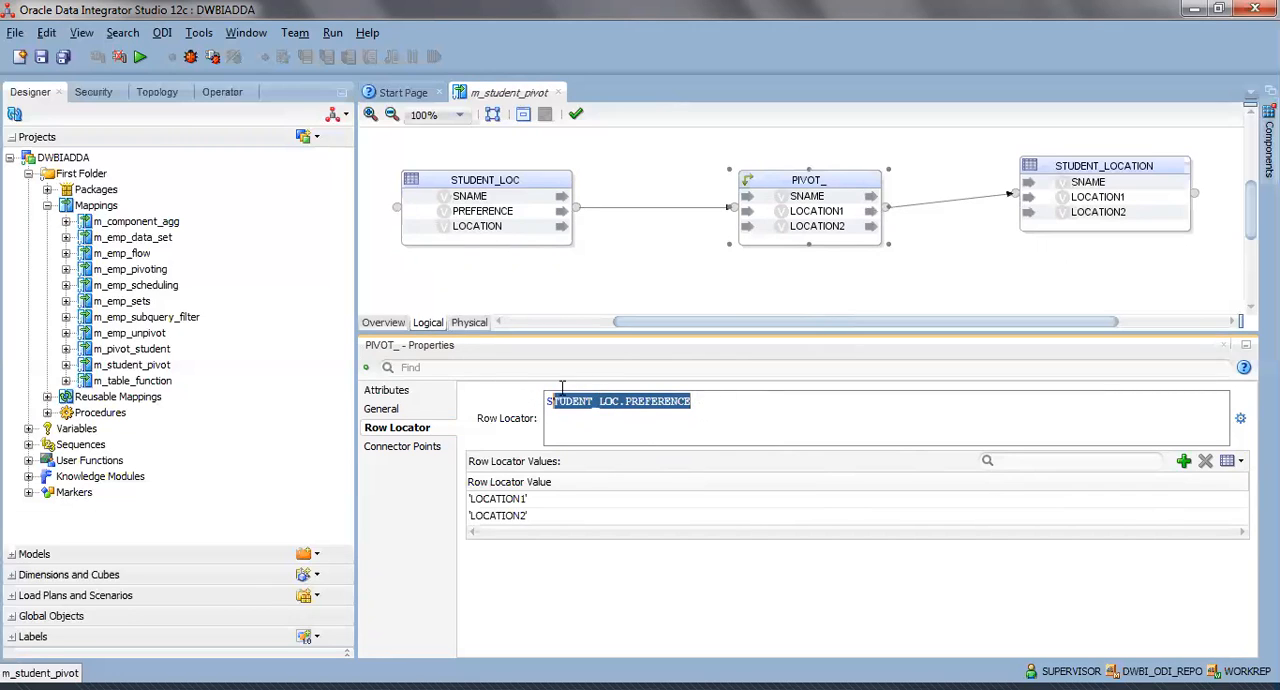
left_click(624, 398)
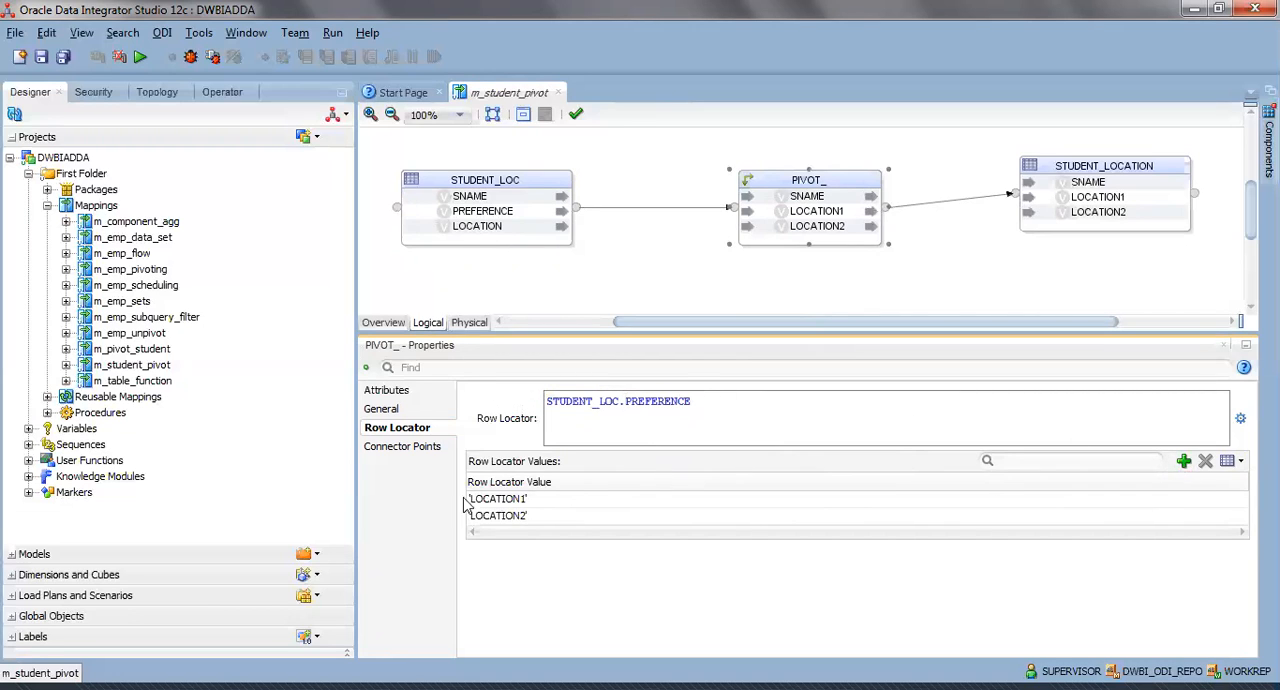
left_click(545, 501)
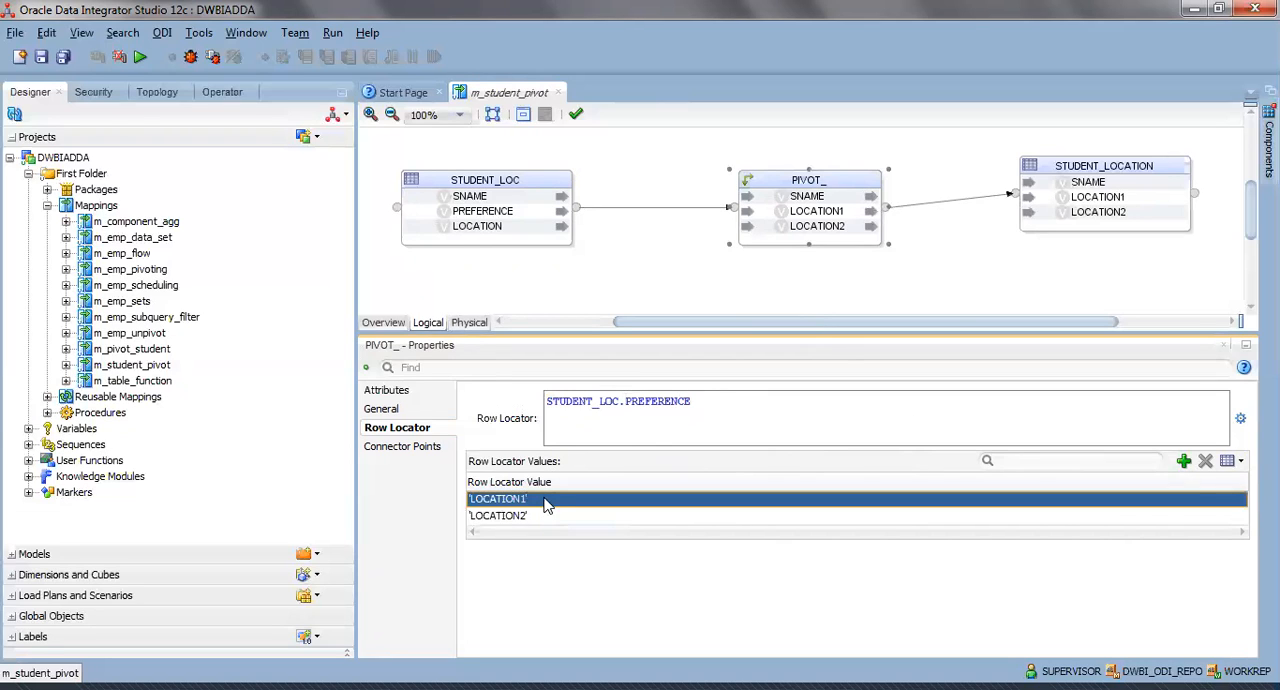
left_click(545, 516)
left_click(548, 499)
Return to the PIVOT_ attributes and view the available Matching Row choices for LOCATION1.
left_click(418, 396)
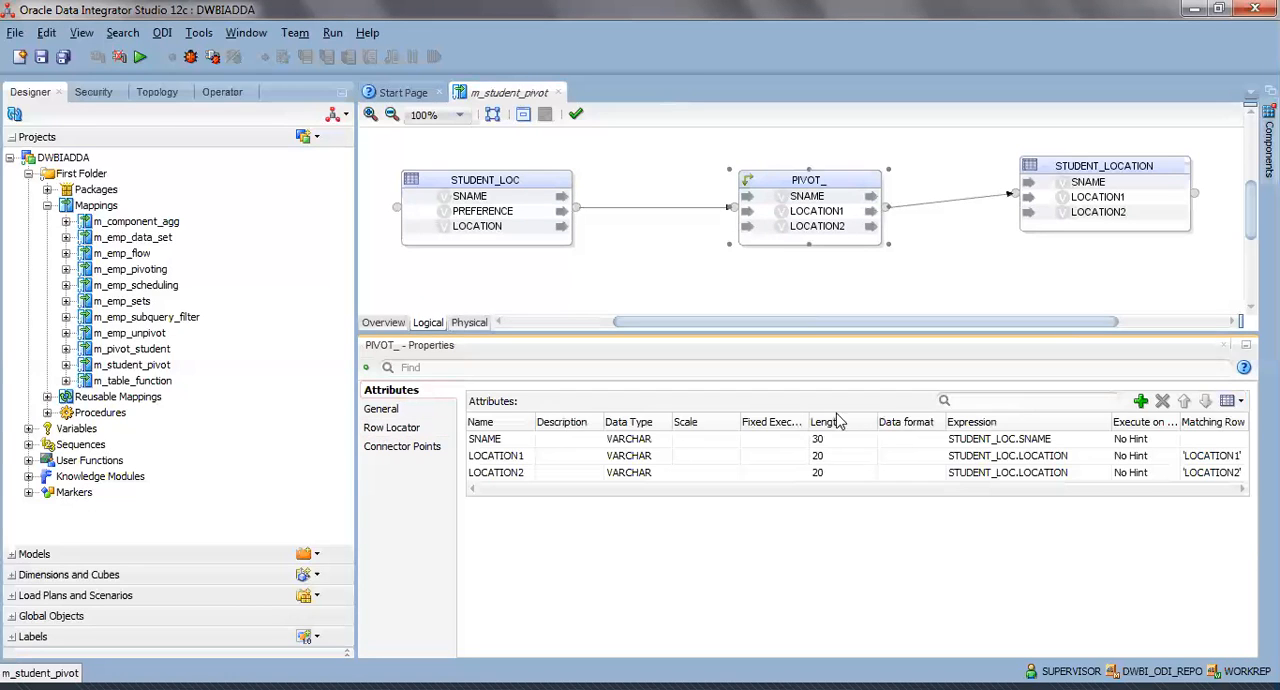
left_click(1205, 457)
left_click(1207, 457)
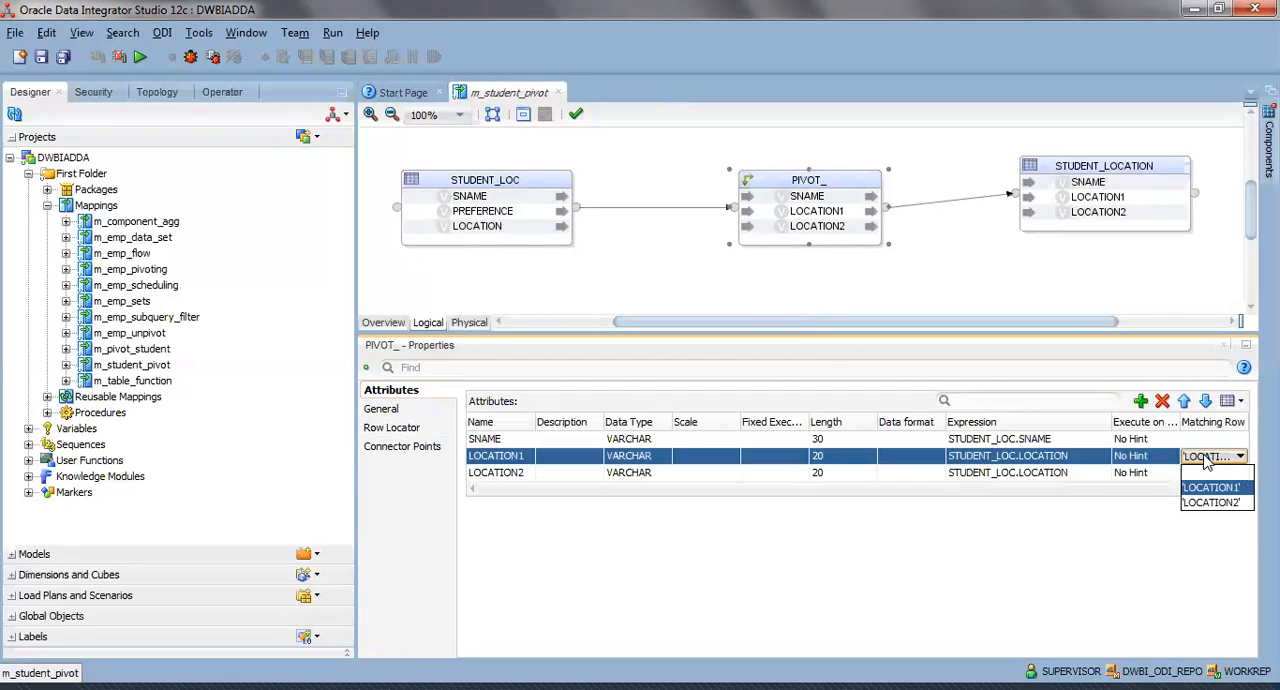
Recheck the PIVOT_ row locator expression and its 'LOCATION1' value, and go back through the general settings to the attributes.
left_click(404, 429)
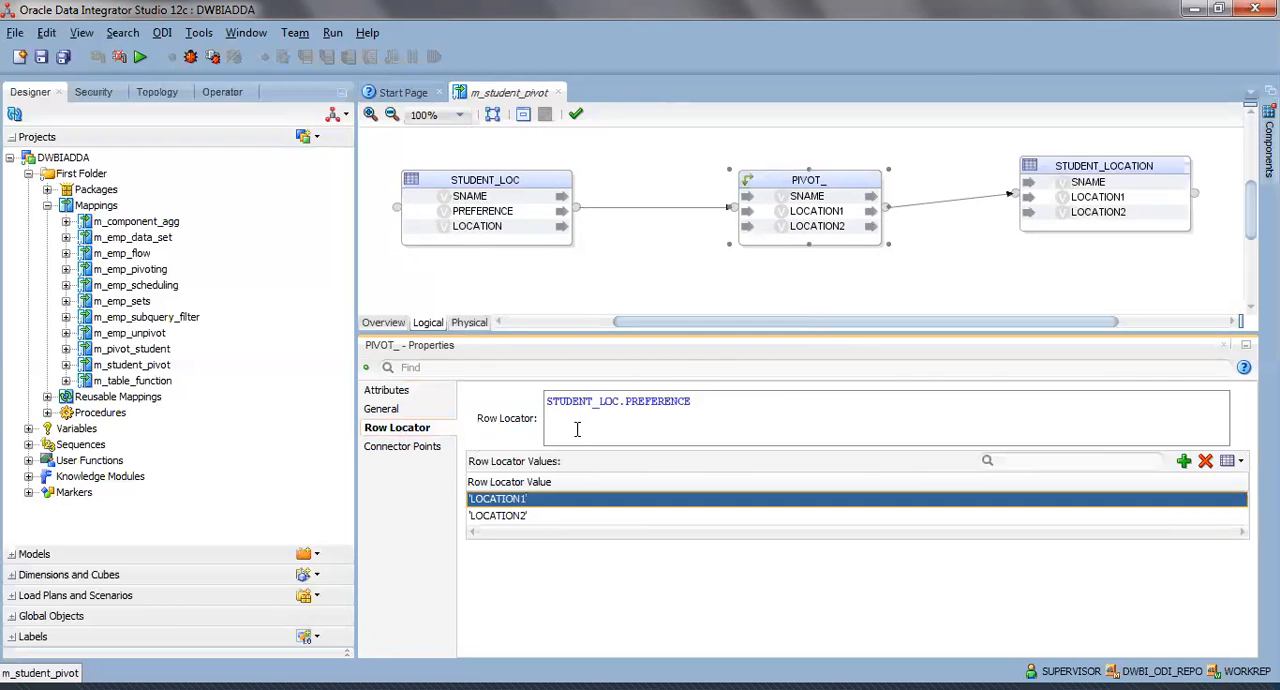
left_click_drag(782, 404, 526, 405)
left_click(666, 416)
left_click_drag(728, 404, 537, 401)
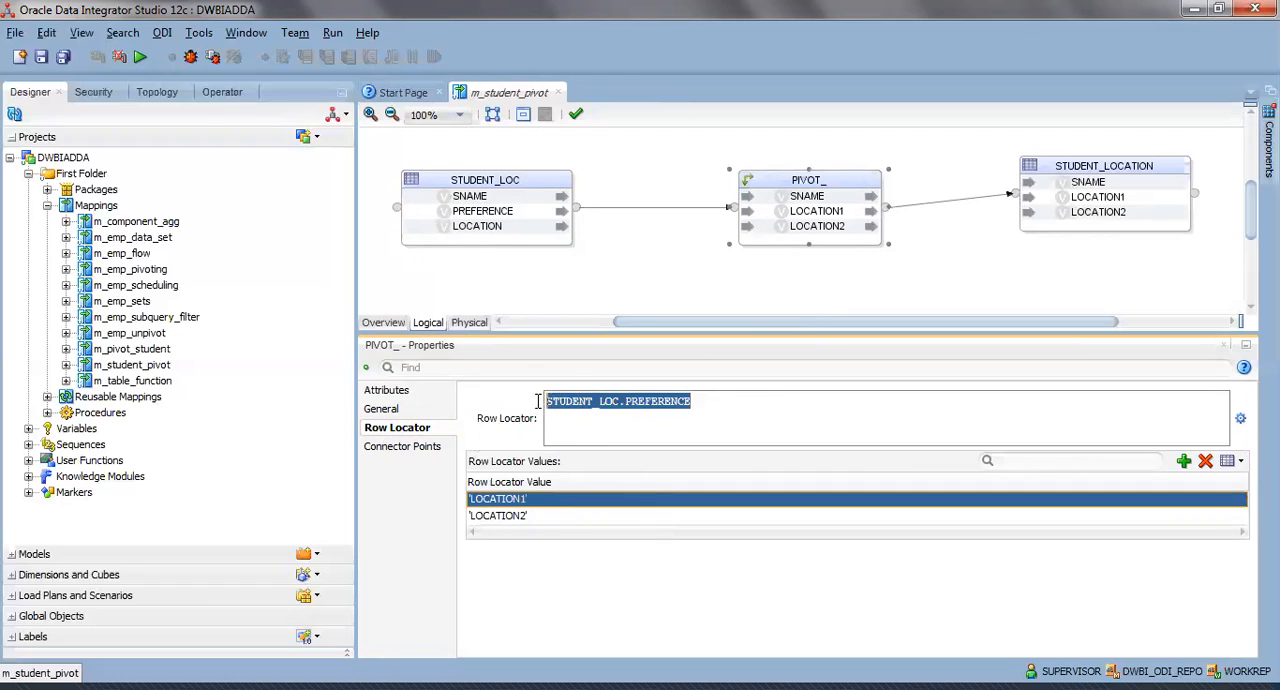
left_click(605, 413)
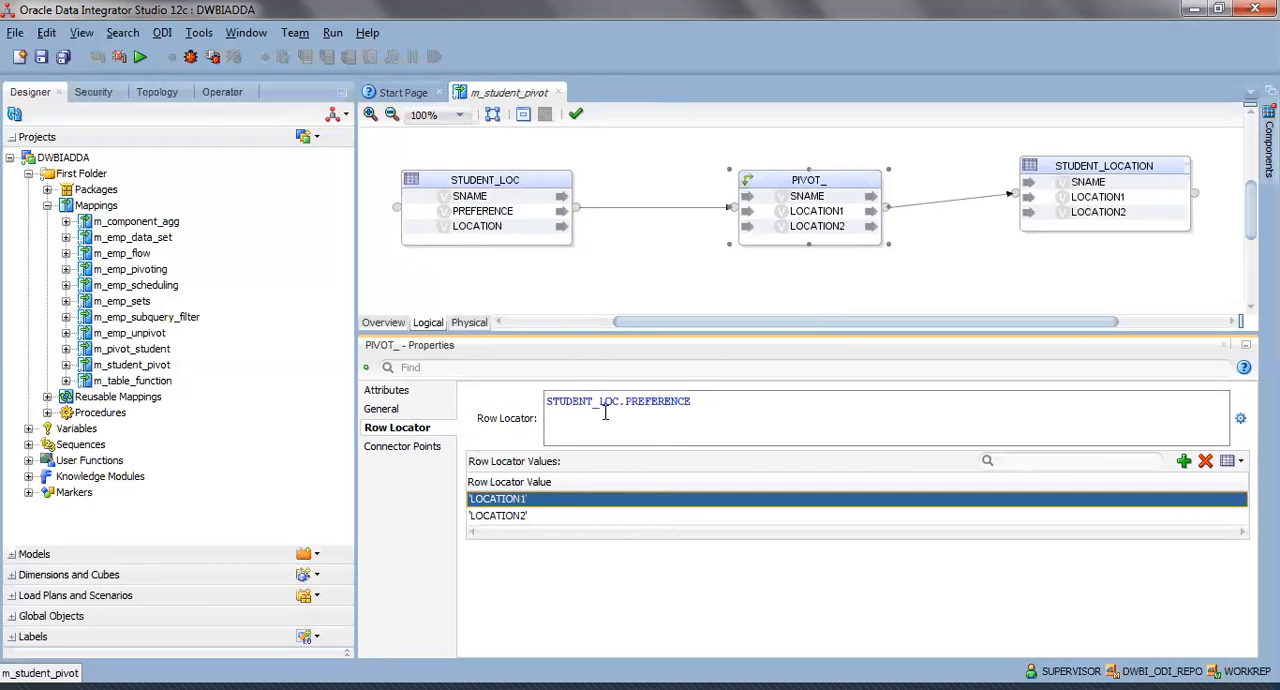
left_click_drag(735, 405, 542, 396)
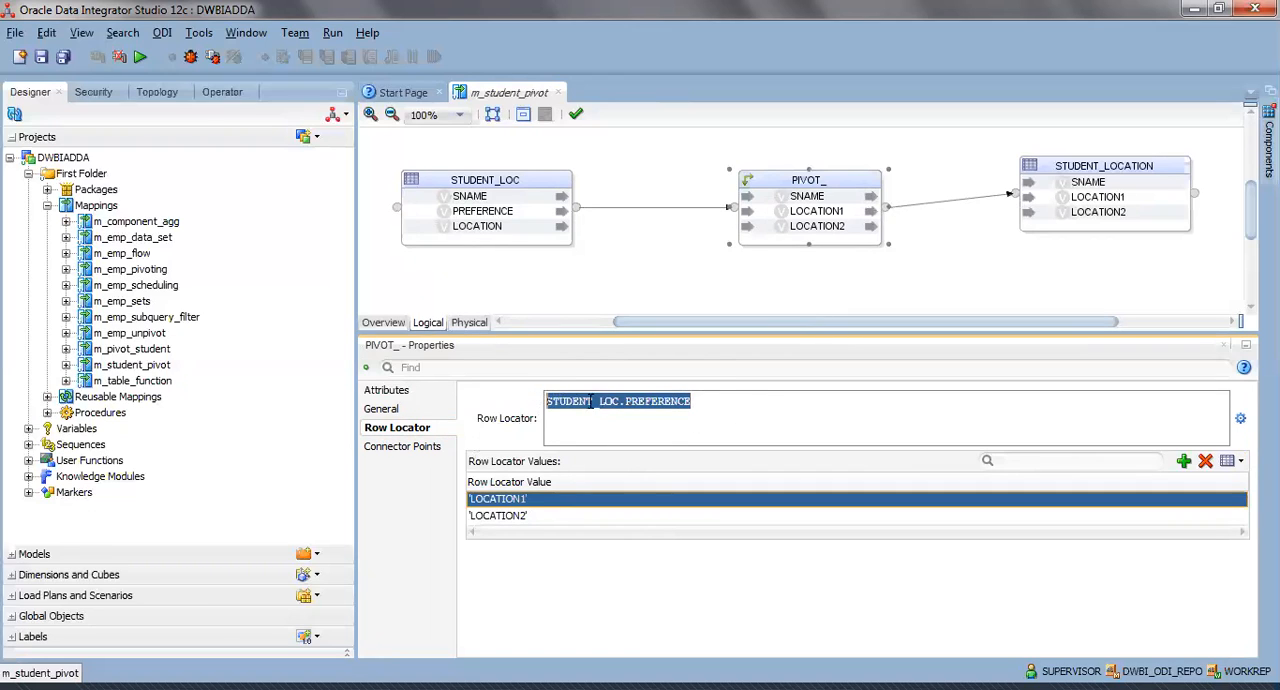
left_click(535, 500)
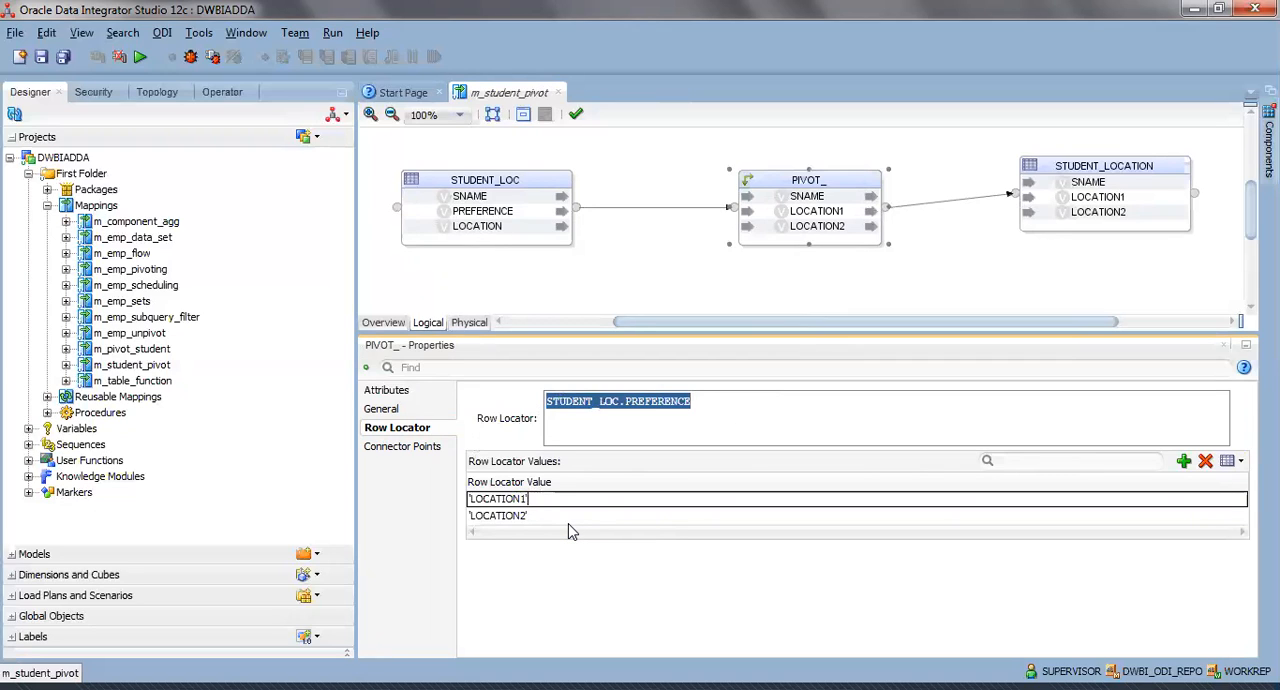
left_click(400, 410)
left_click(399, 395)
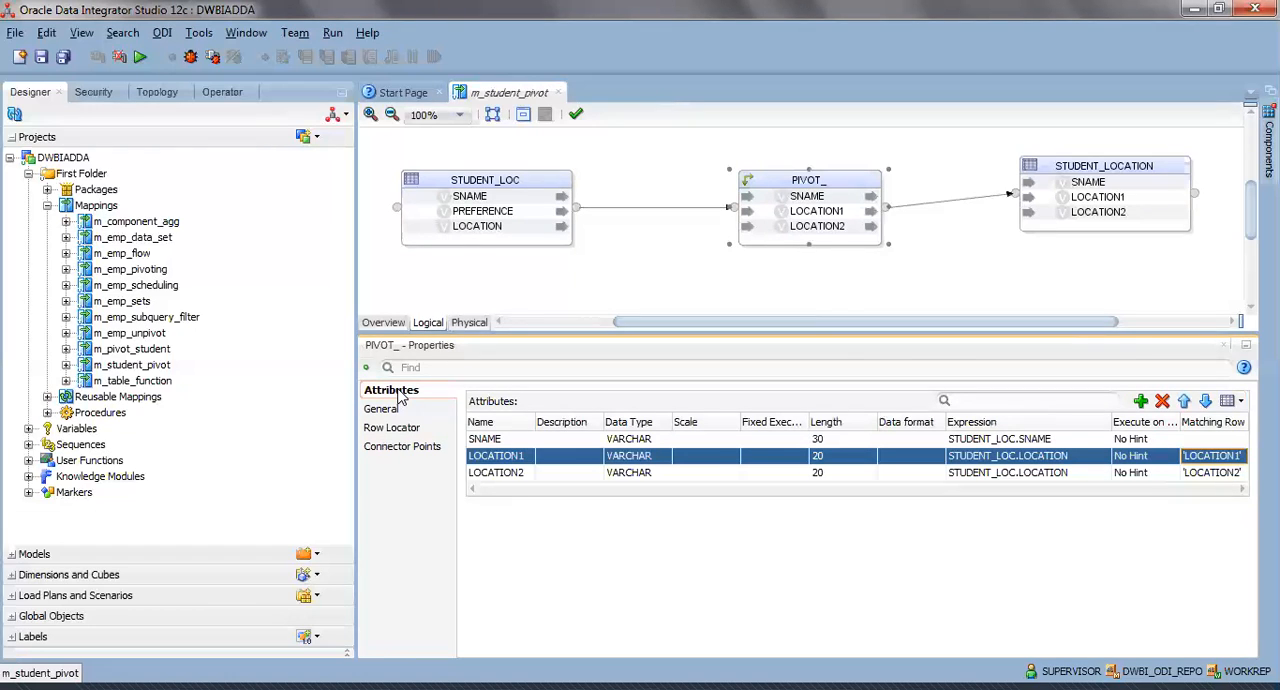
Add 'LOCATION3' as a third row locator value of the PIVOT_ component.
left_click(1212, 458)
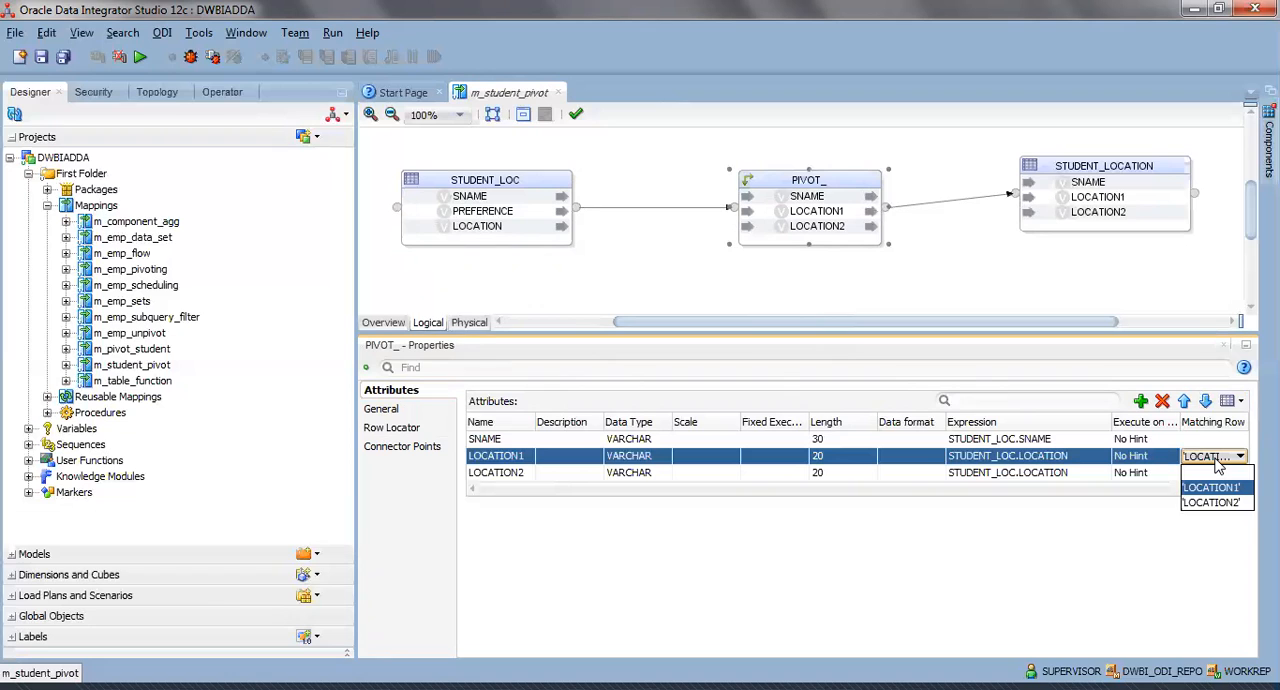
left_click(410, 428)
left_click(556, 516)
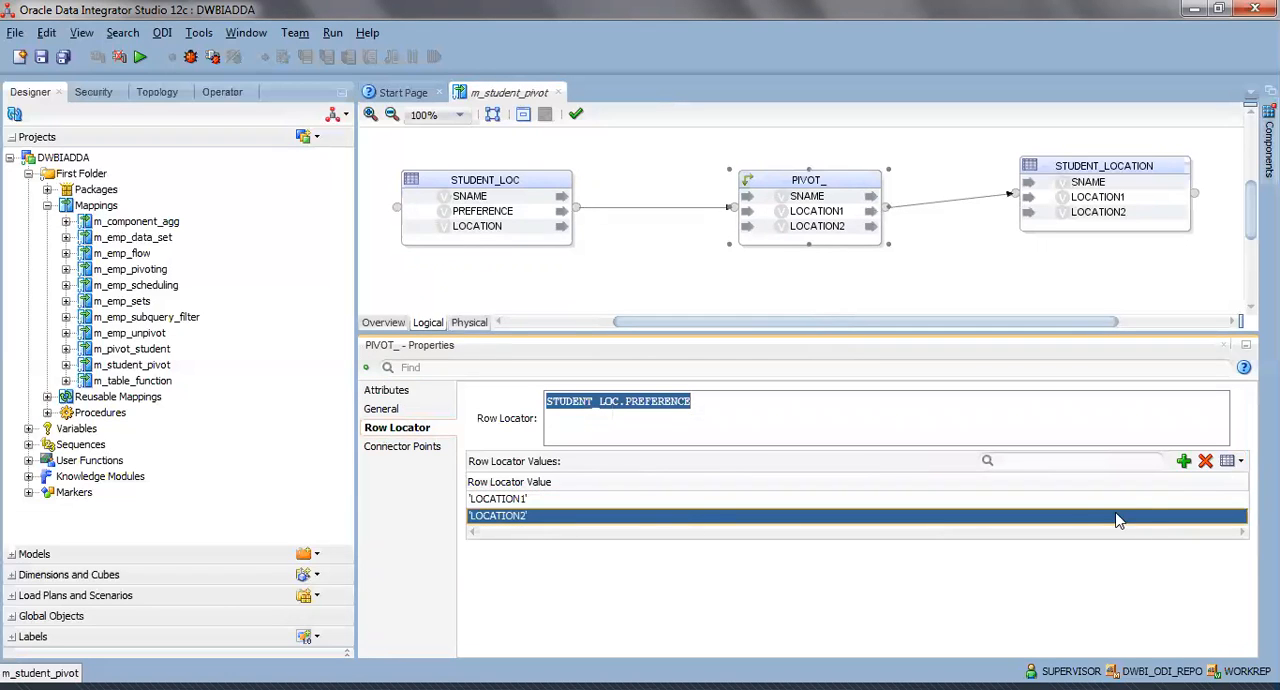
left_click(1183, 461)
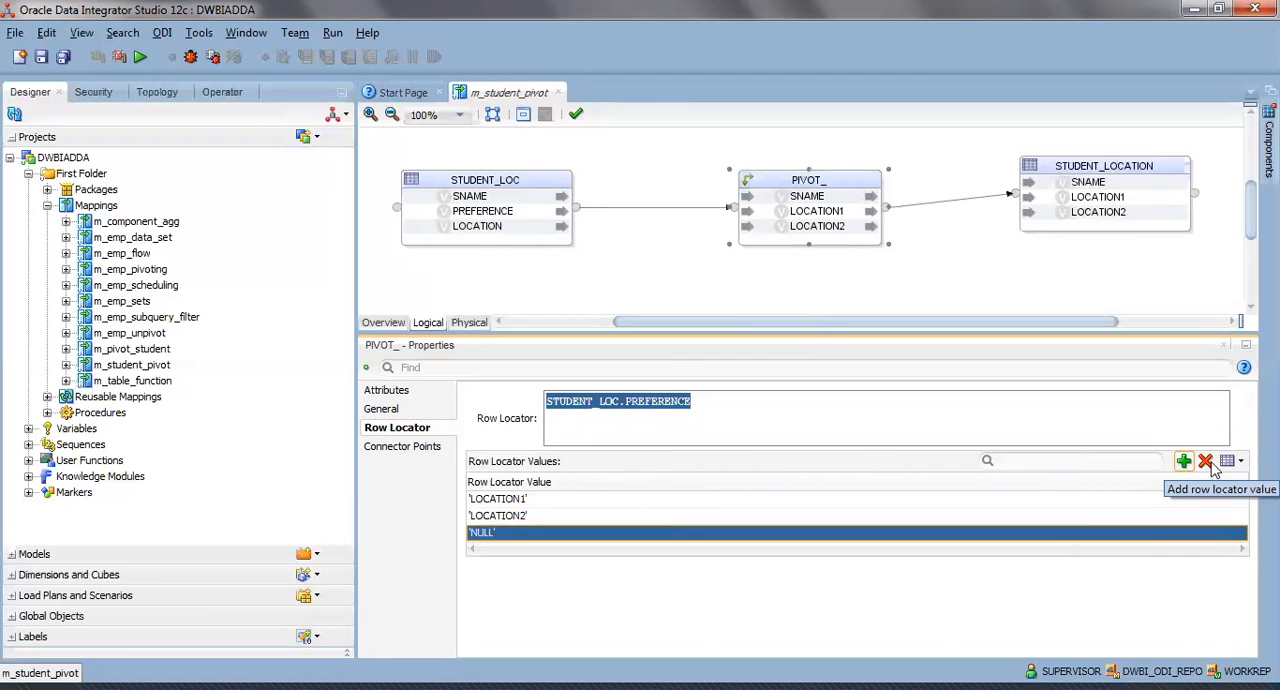
left_click(510, 533)
left_click_drag(510, 533, 398, 536)
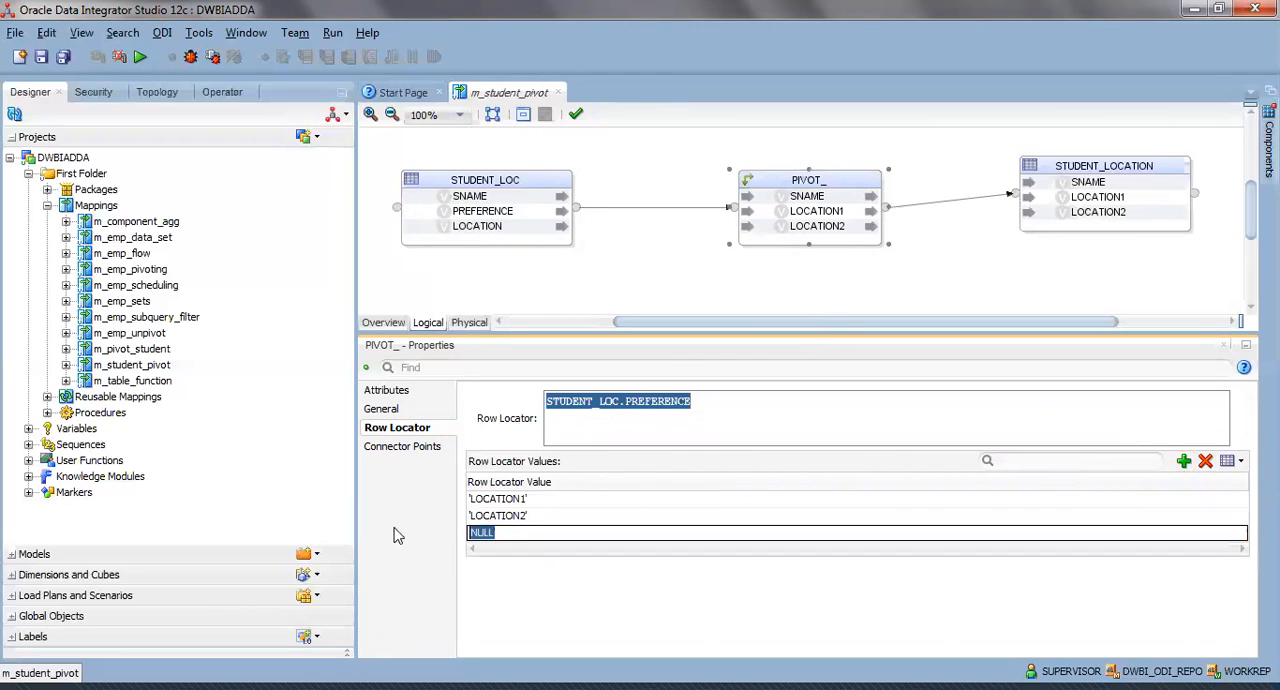
type("'")
type("TION")
type("3")
type("'")
key("BackSpace")
Return to the PIVOT_ attributes and view the available Matching Row choices for LOCATION1 and SNAME.
left_click(420, 394)
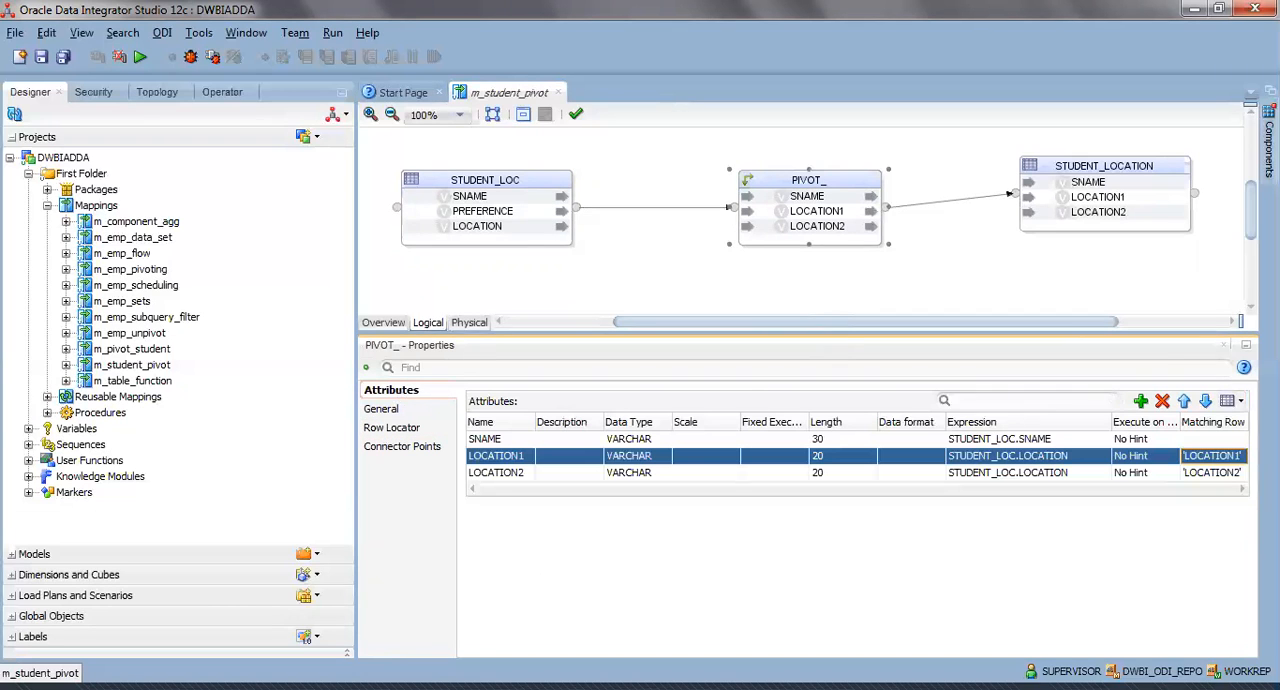
left_click(1228, 460)
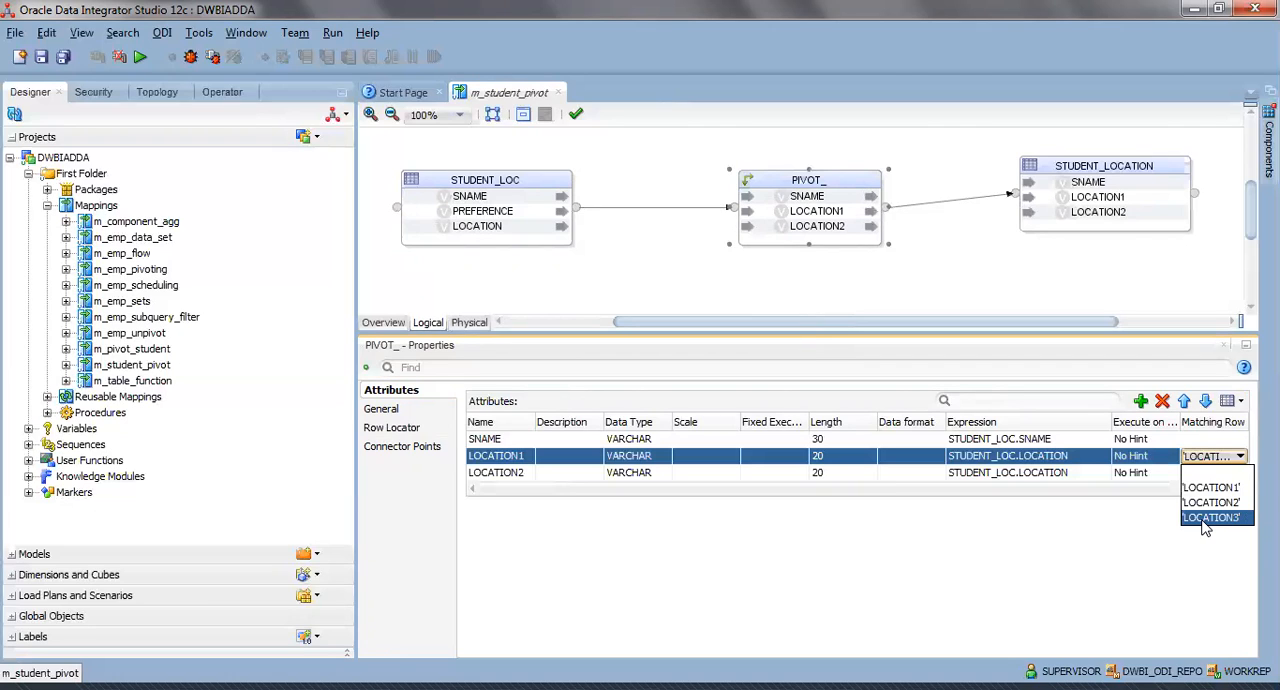
left_click(1192, 443)
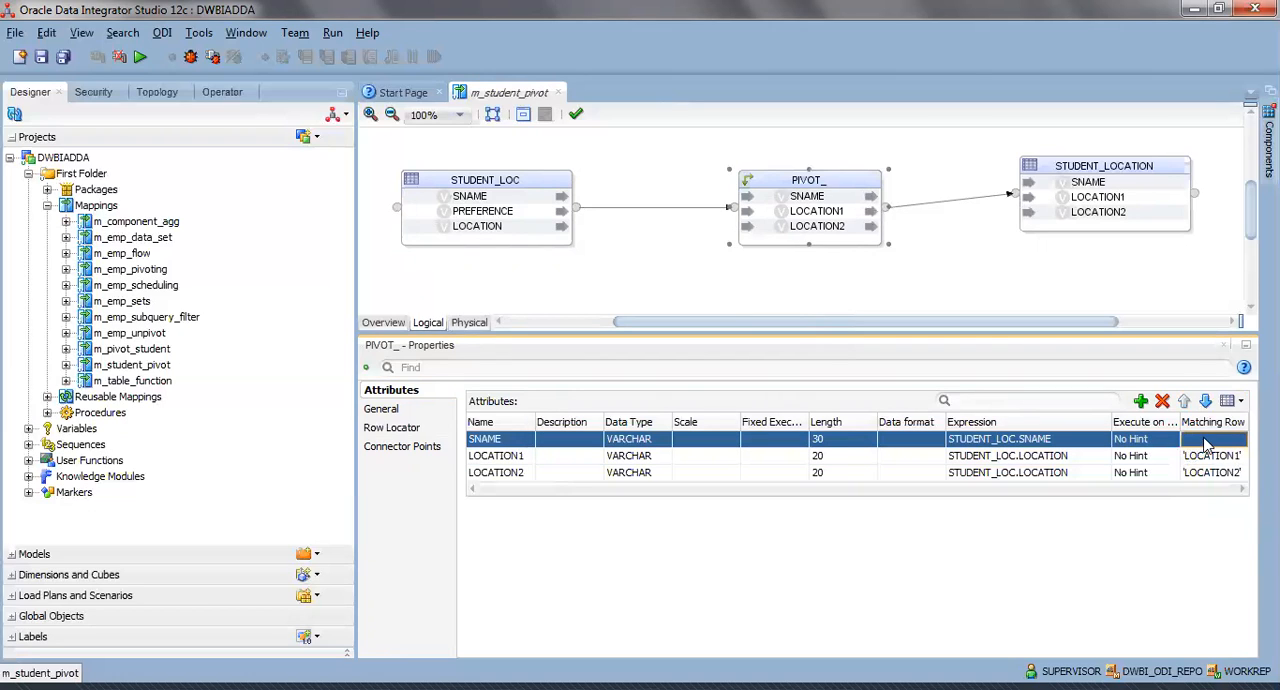
left_click(1207, 444)
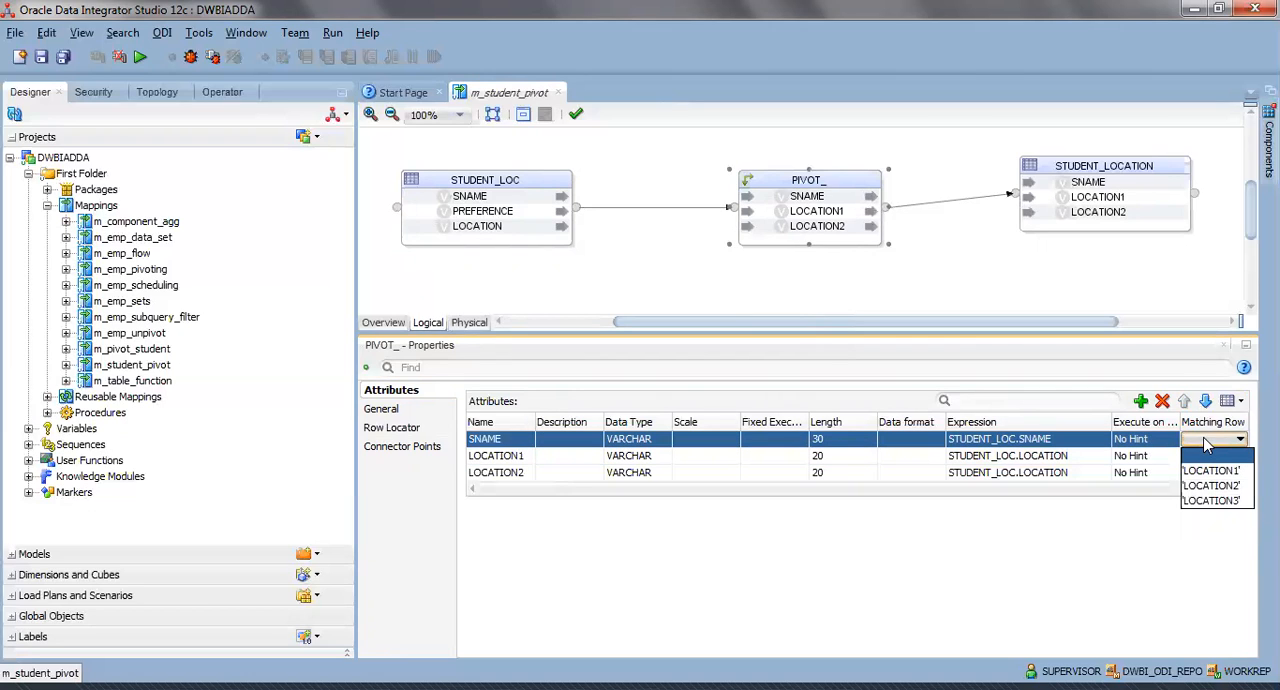
Examine the STUDENT_LOC source attributes SNAME, PREFERENCE and LOCATION and trace their links through PIVOT_ to the target.
left_click(517, 178)
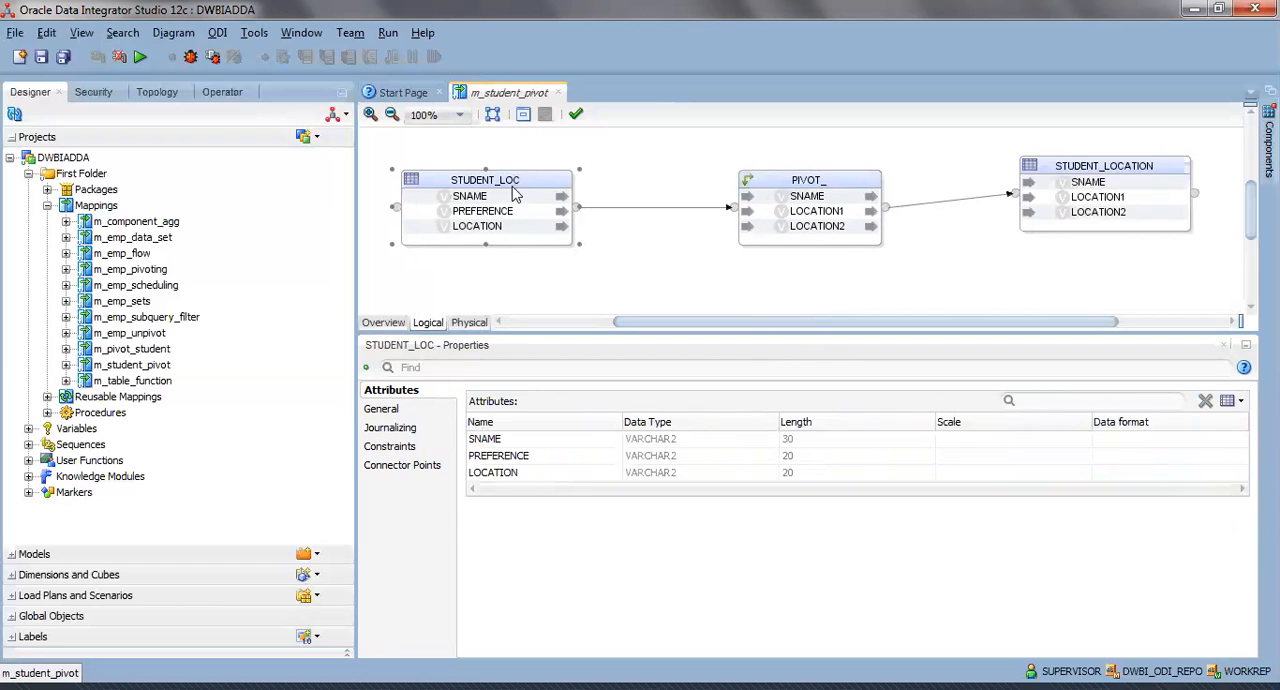
left_click(472, 197)
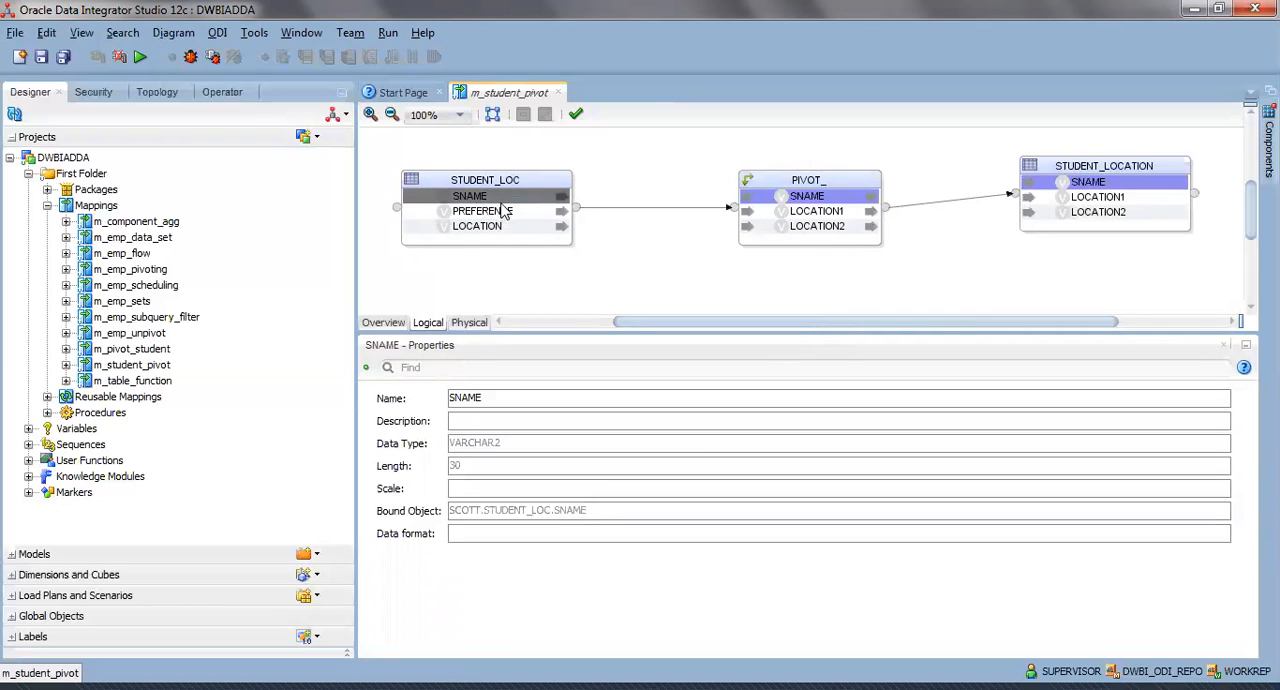
left_click(501, 211)
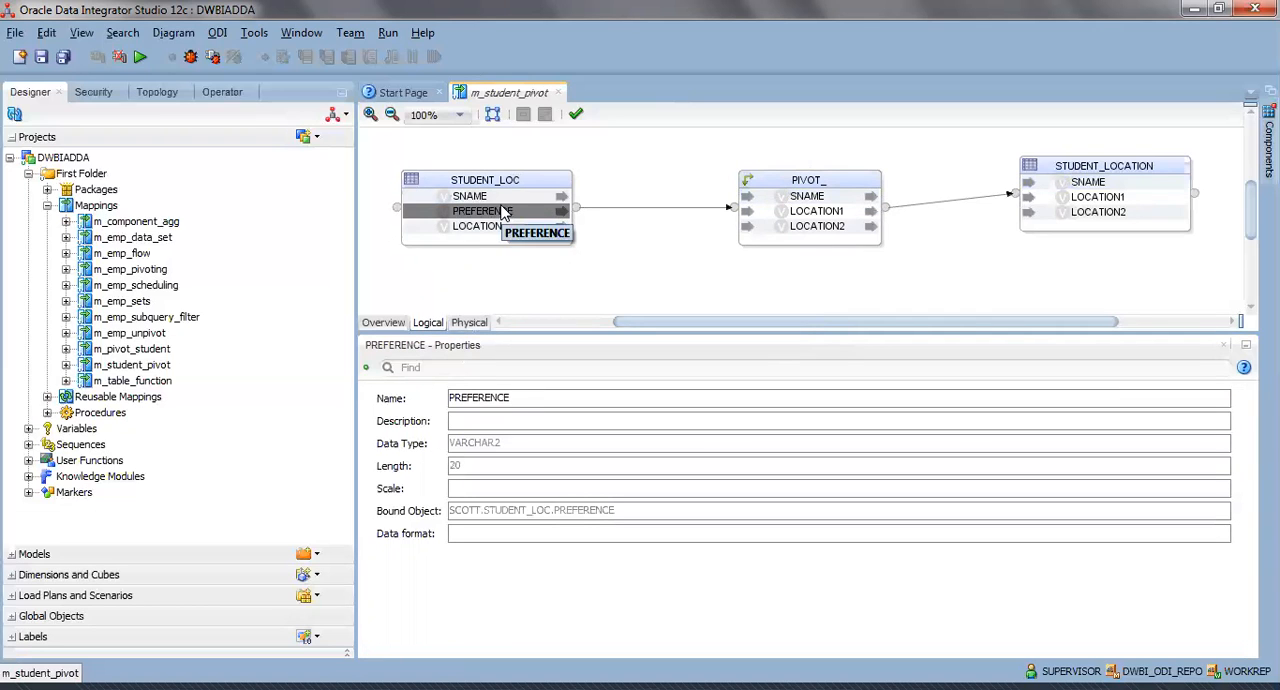
left_click(497, 227)
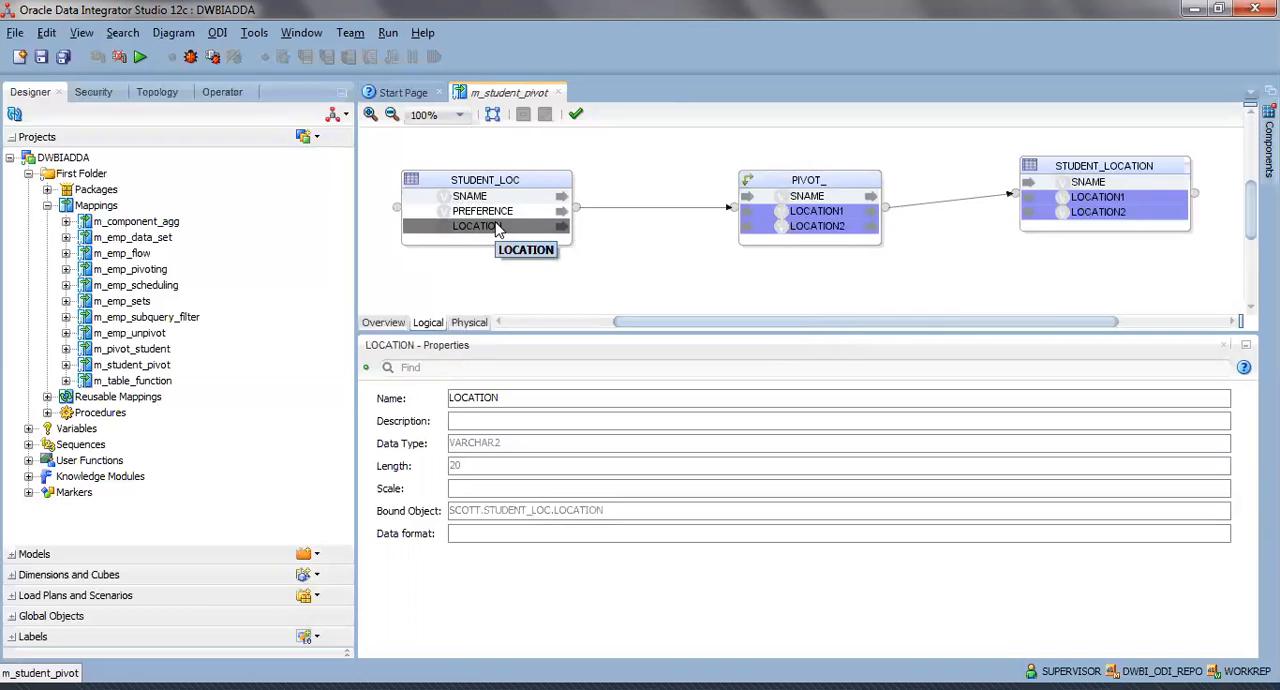
left_click(497, 212)
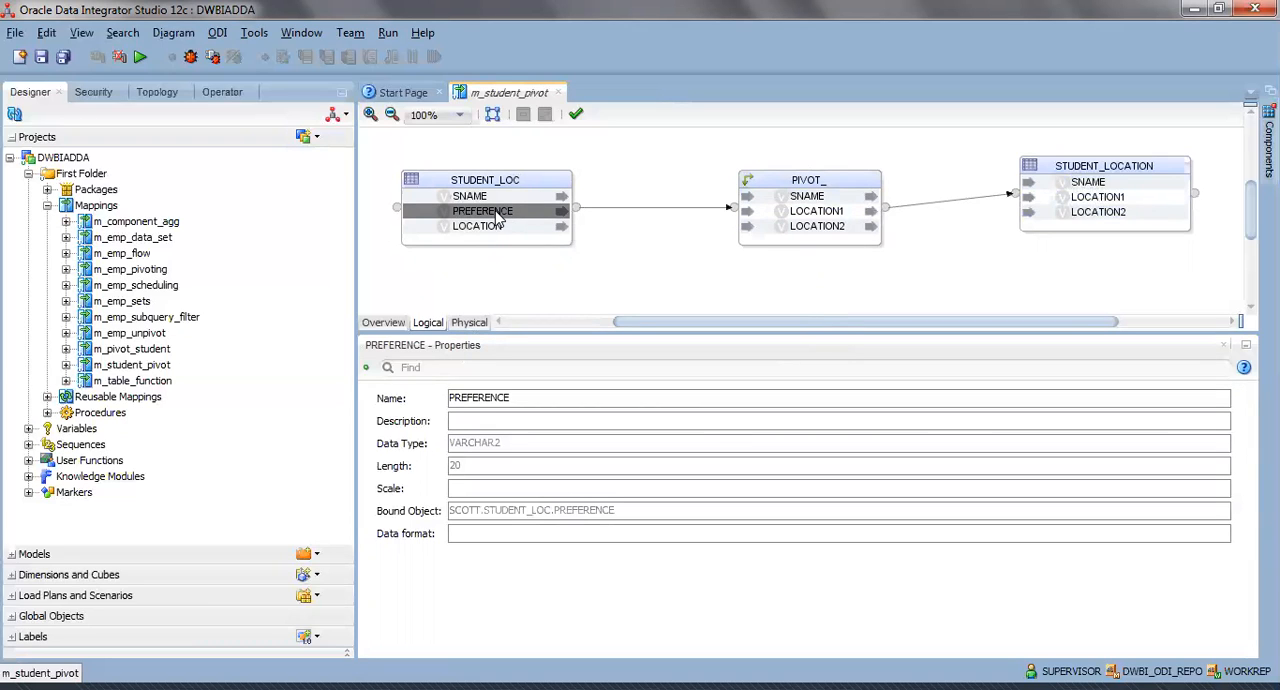
Display the STUDENT_LOC source data to review its PREFERENCE and LOCATION rows, and close the data view.
left_click(505, 180)
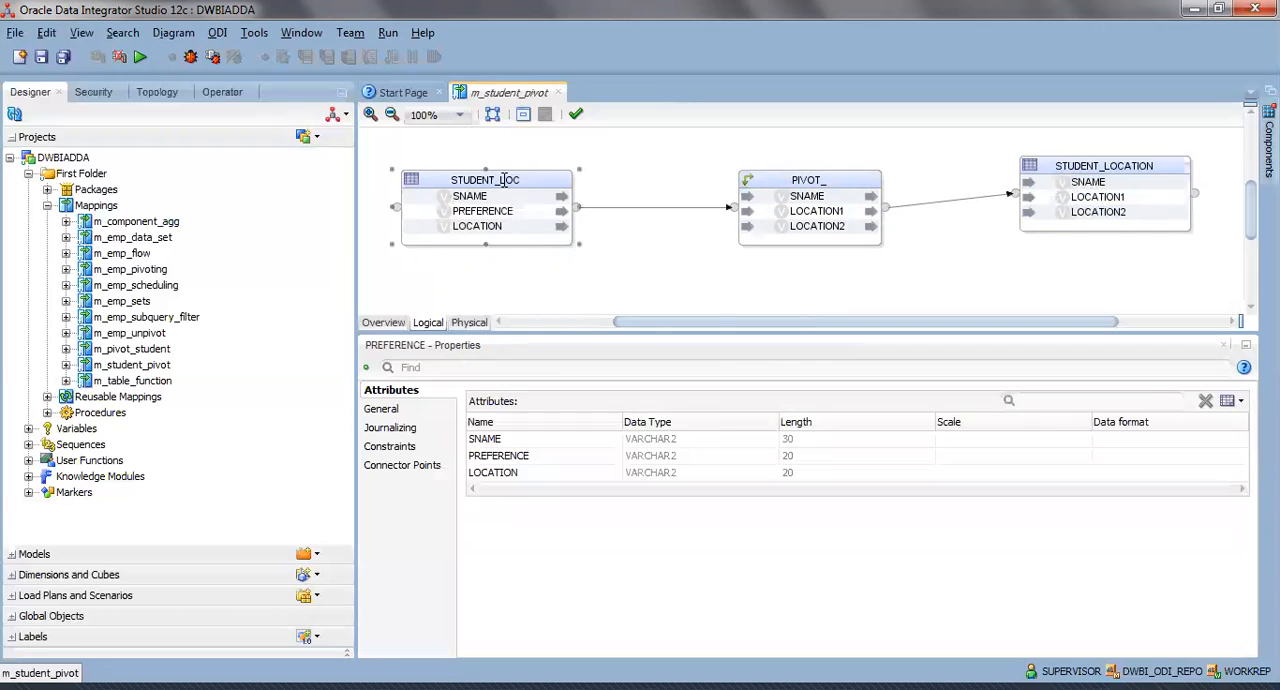
right_click(505, 182)
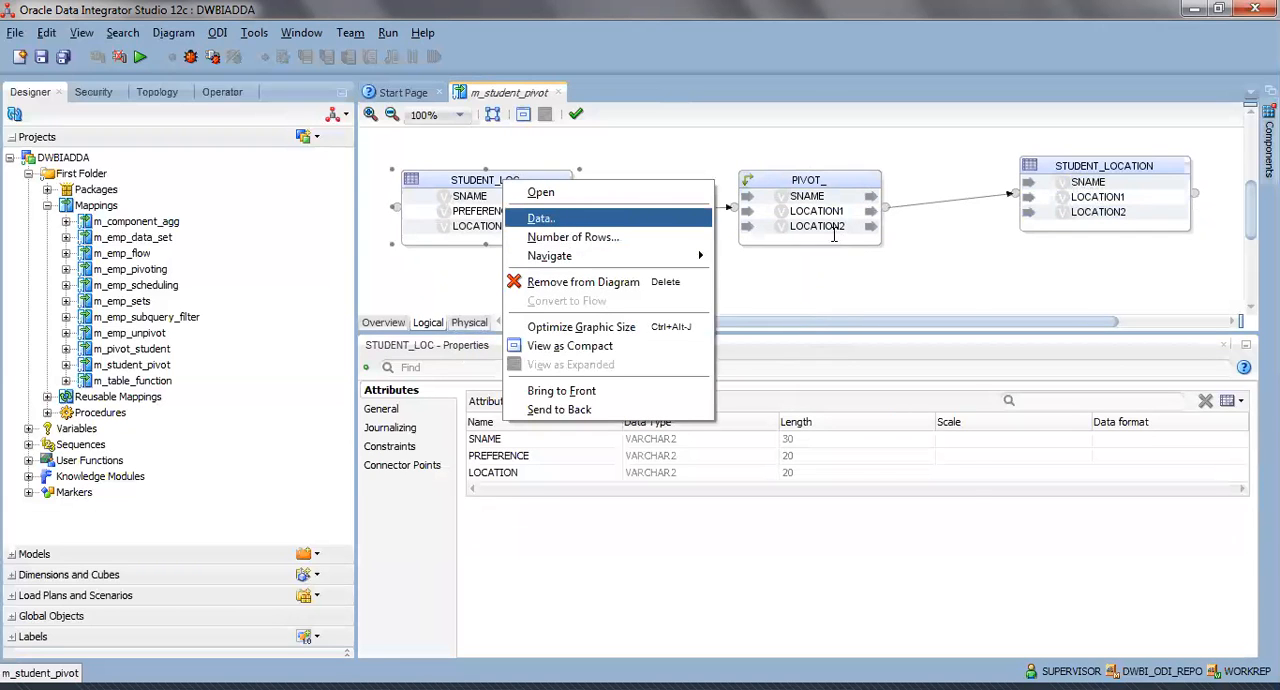
left_click(690, 218)
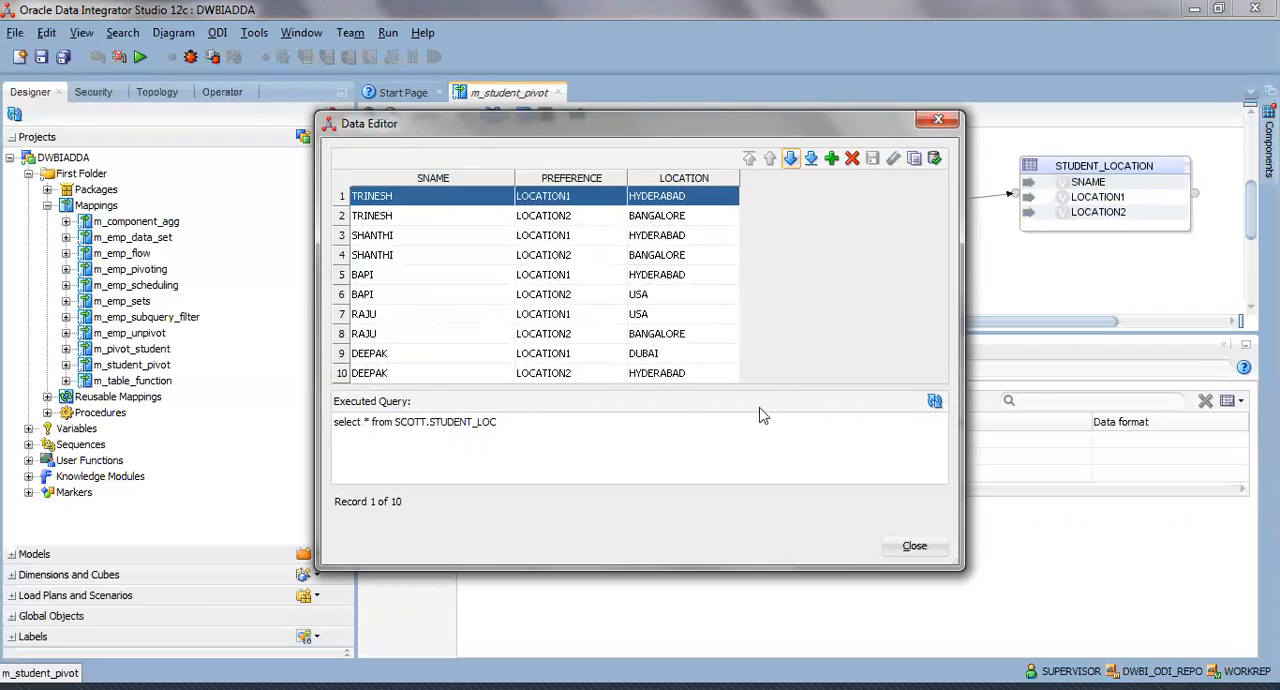
left_click(912, 548)
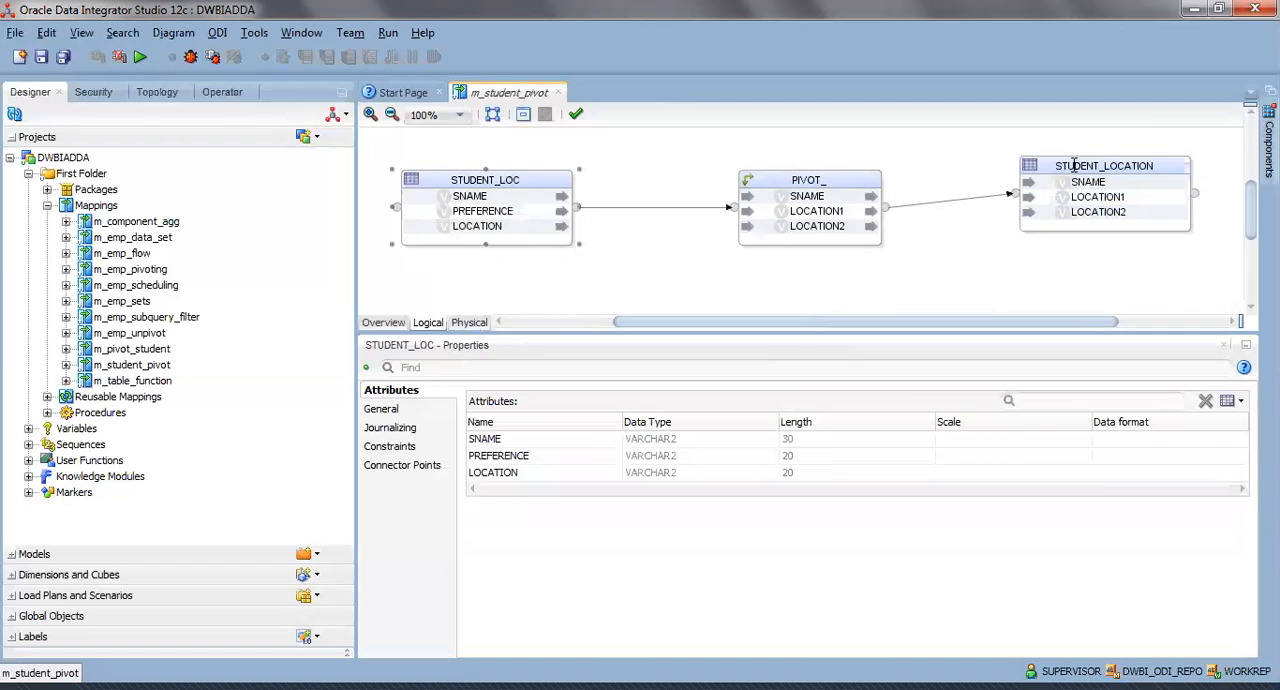
Display the STUDENT_LOCATION target data, check its first row, close the data view and go back to the PIVOT_ attributes.
right_click(863, 170)
left_click(946, 205)
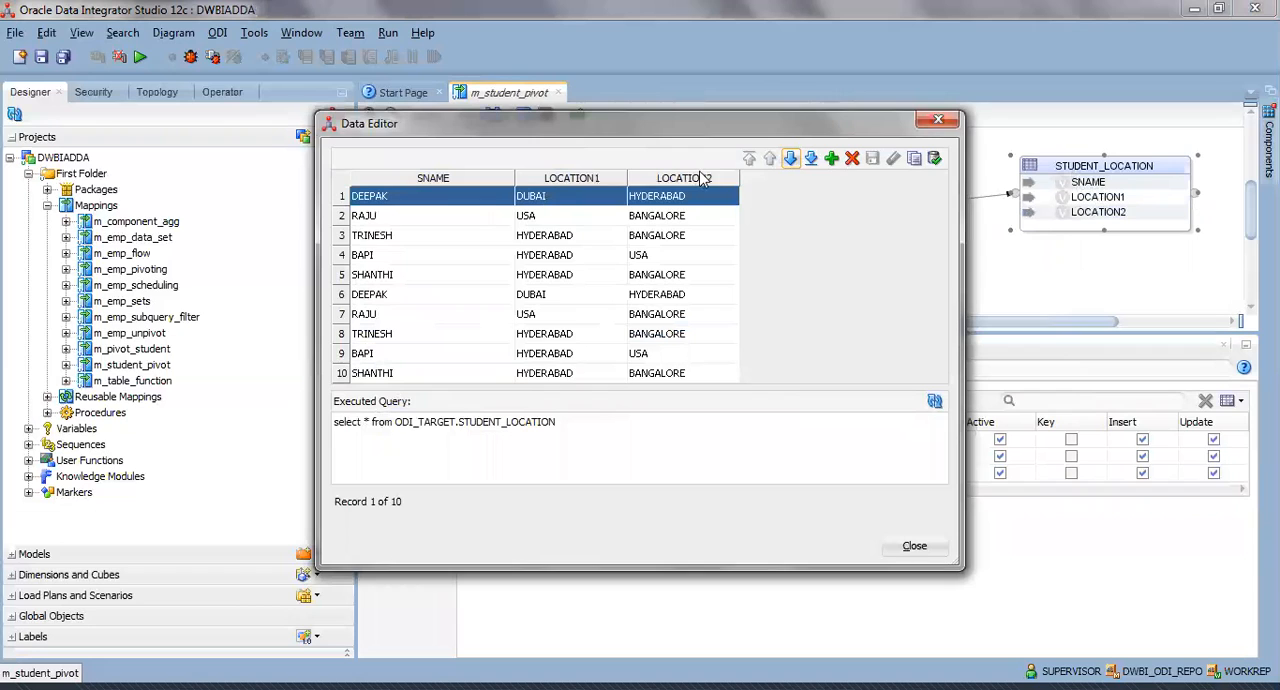
left_click(445, 204)
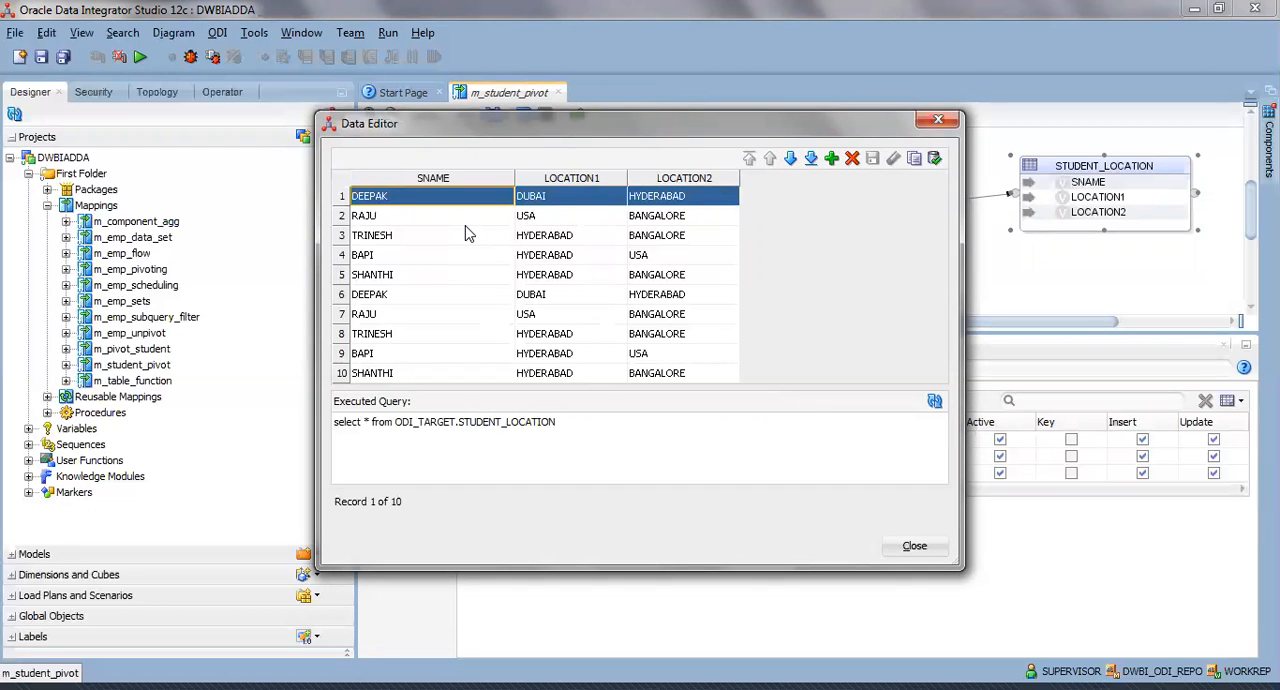
left_click(913, 546)
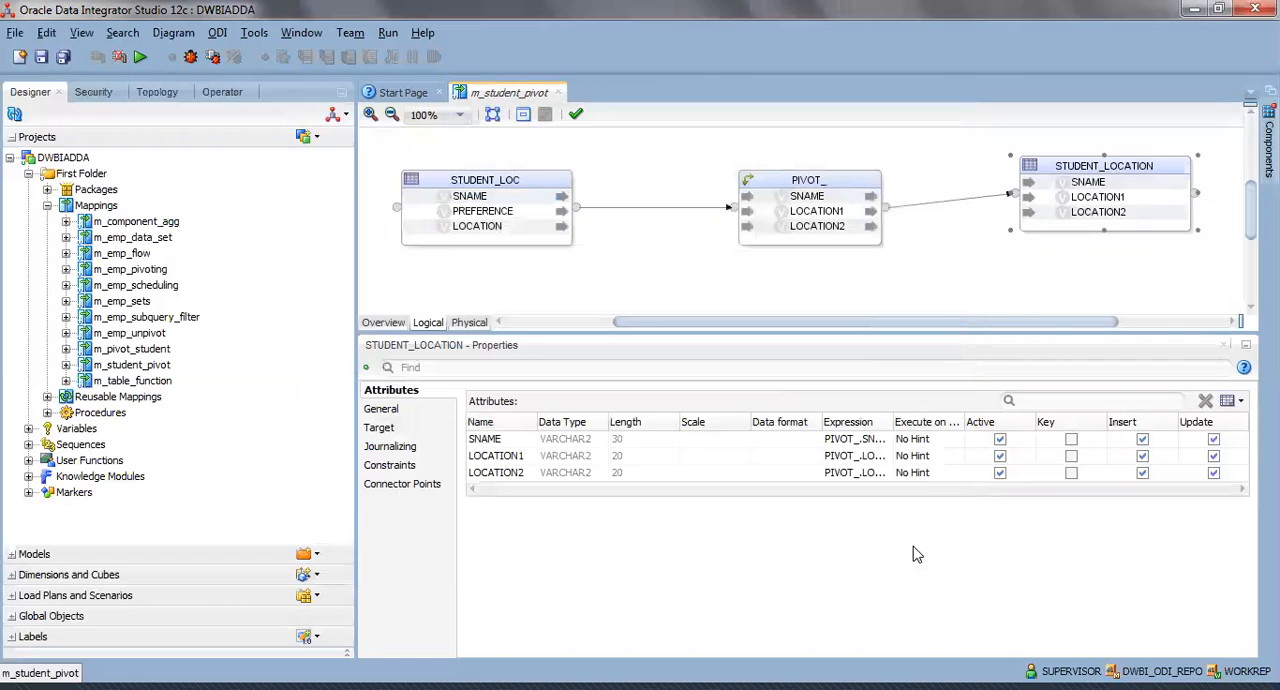
left_click(801, 182)
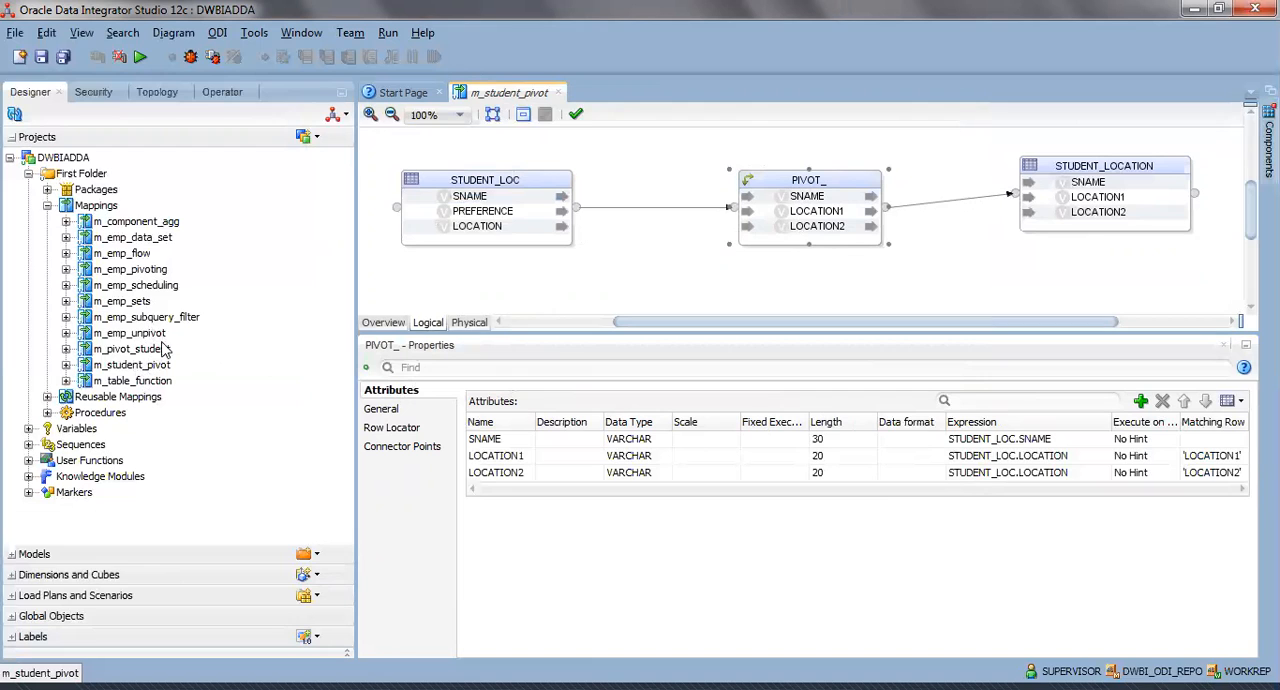
Open the m_emp_unpivot mapping and view the attributes of its UNPIVOT component.
left_click(158, 333)
double_click(158, 333)
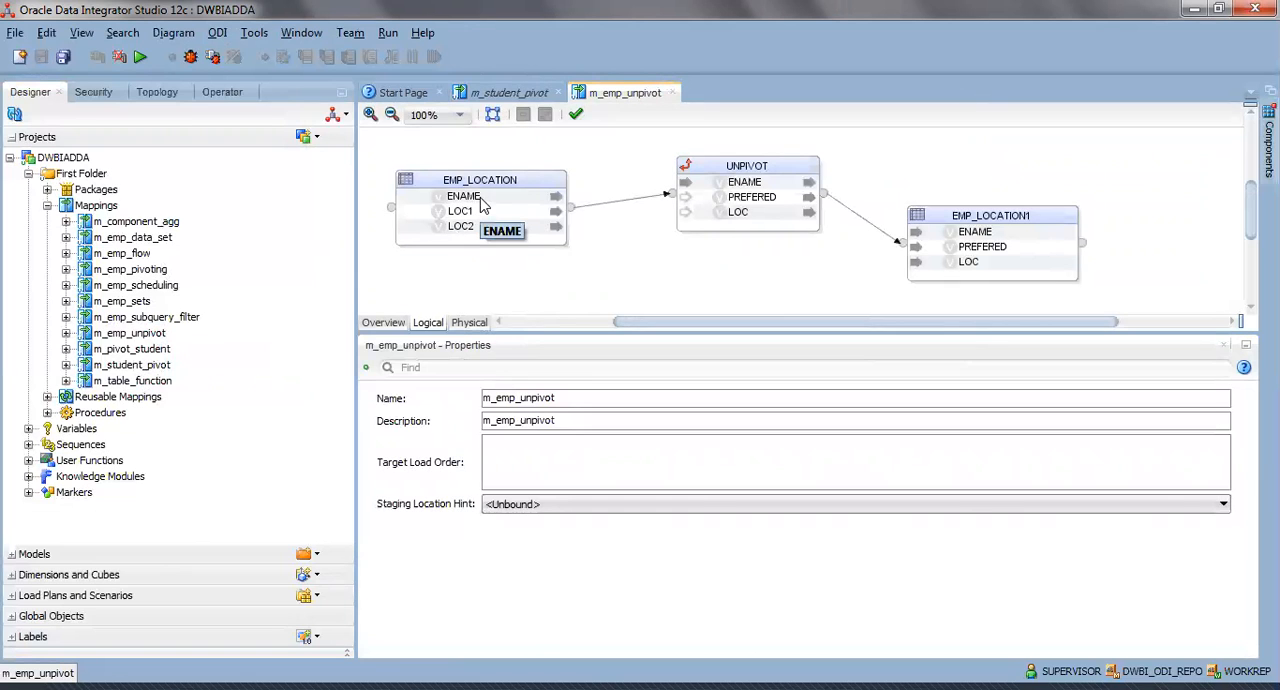
left_click(720, 176)
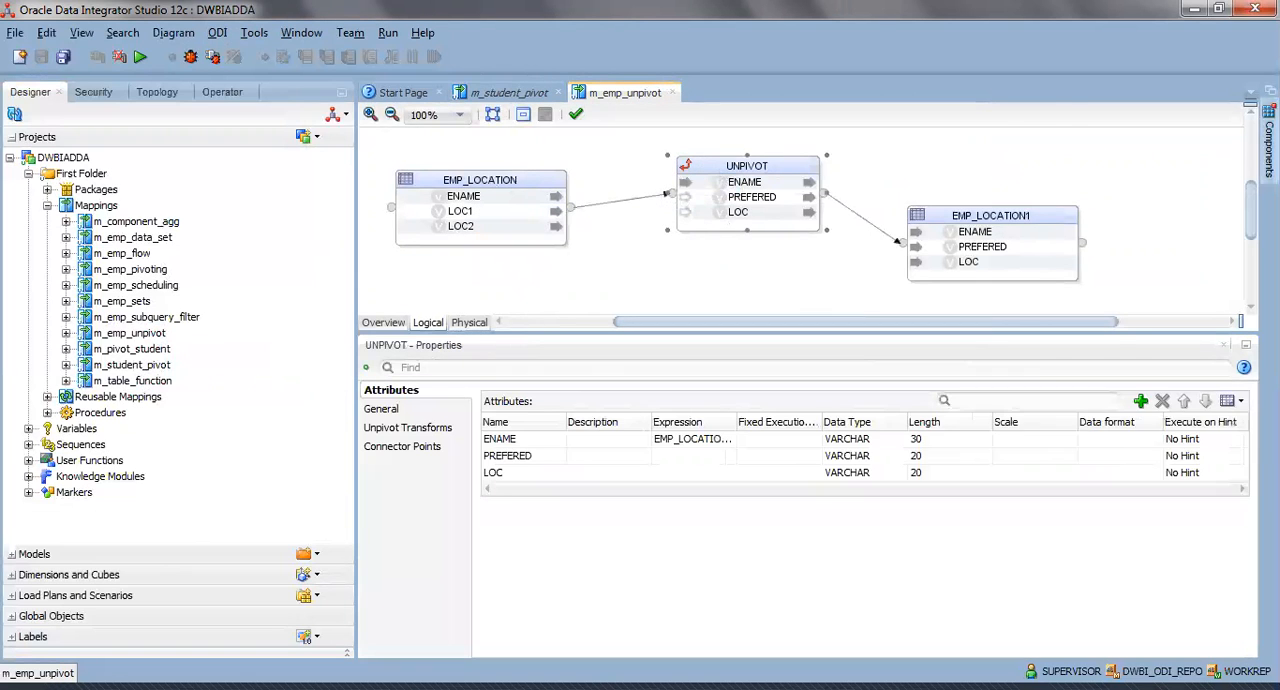
left_click(896, 180)
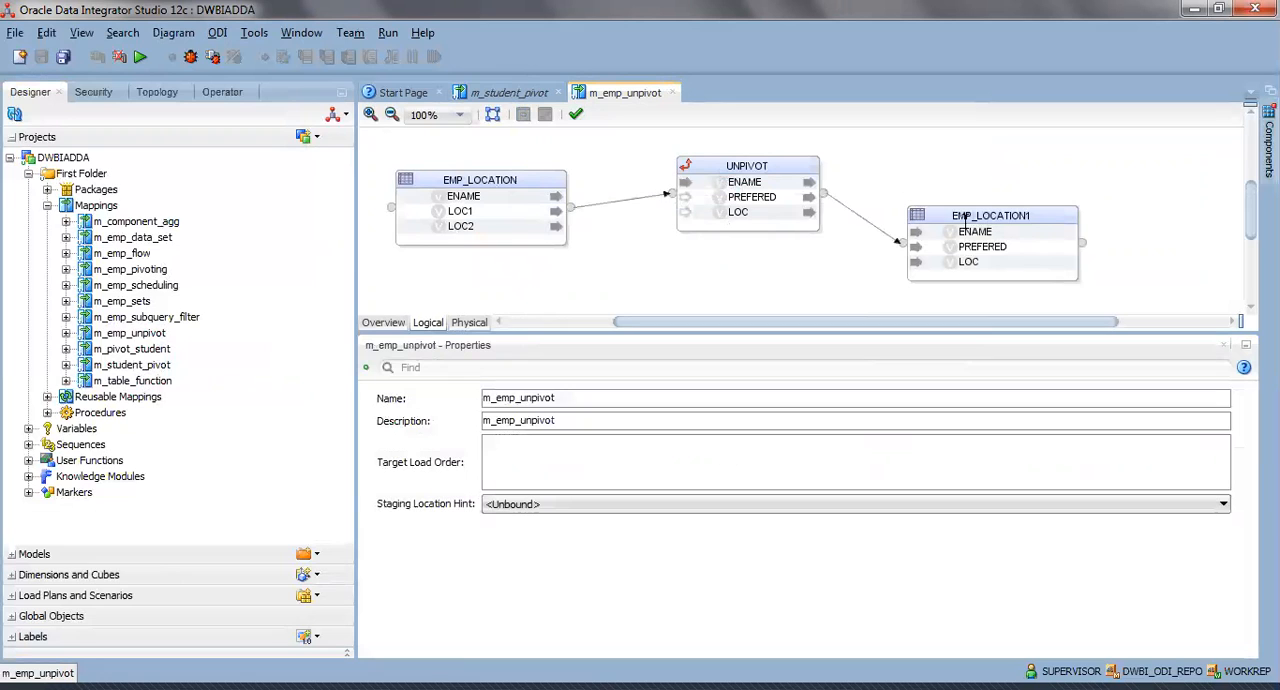
Shift the UNPIVOT component slightly in the diagram and display its unpivot transforms.
left_click_drag(757, 165, 743, 189)
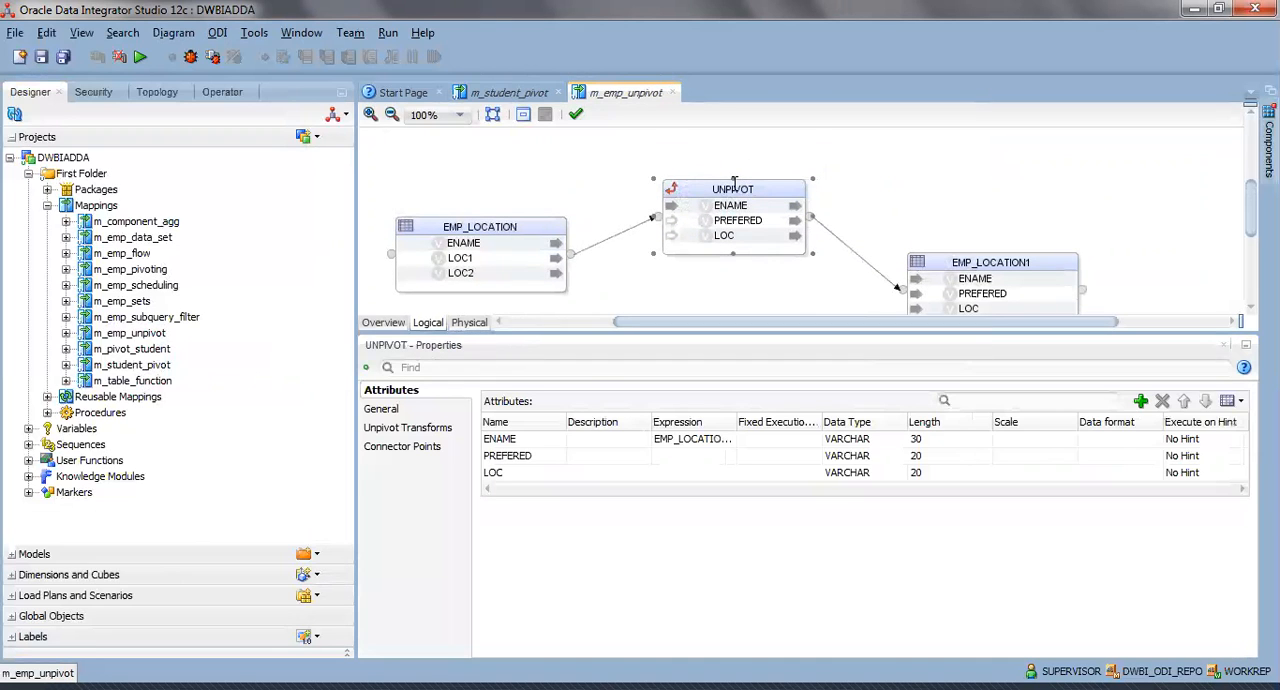
left_click(380, 410)
left_click(398, 429)
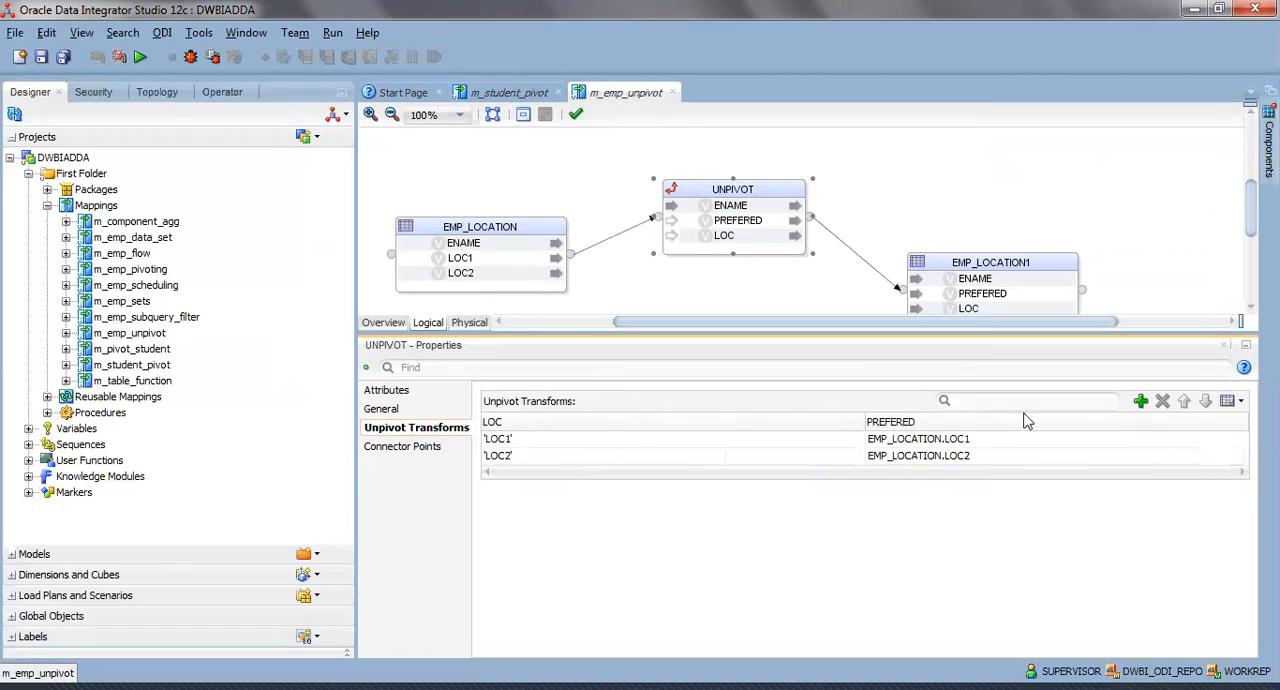
Inspect the PREFERED expression EMP_LOCATION.LOC1 of the 'LOC1' transform in the expression editor and leave without changing it.
left_click(983, 443)
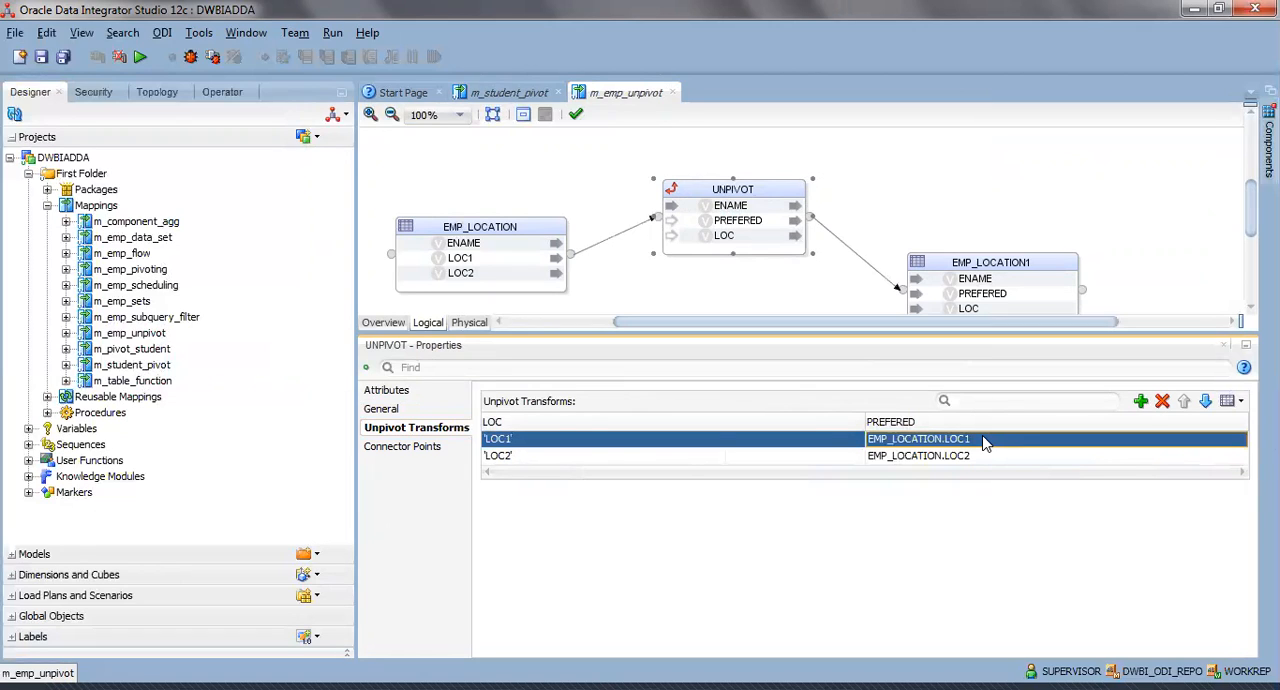
left_click(1223, 433)
left_click(1233, 440)
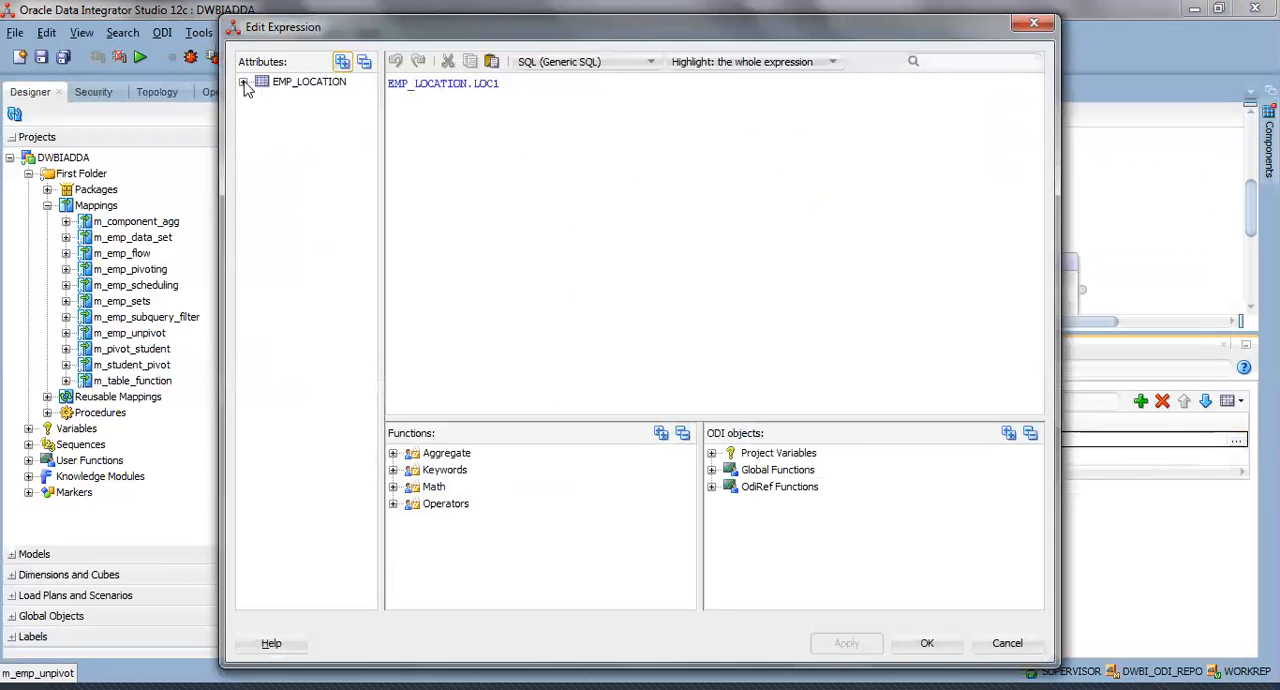
left_click(243, 82)
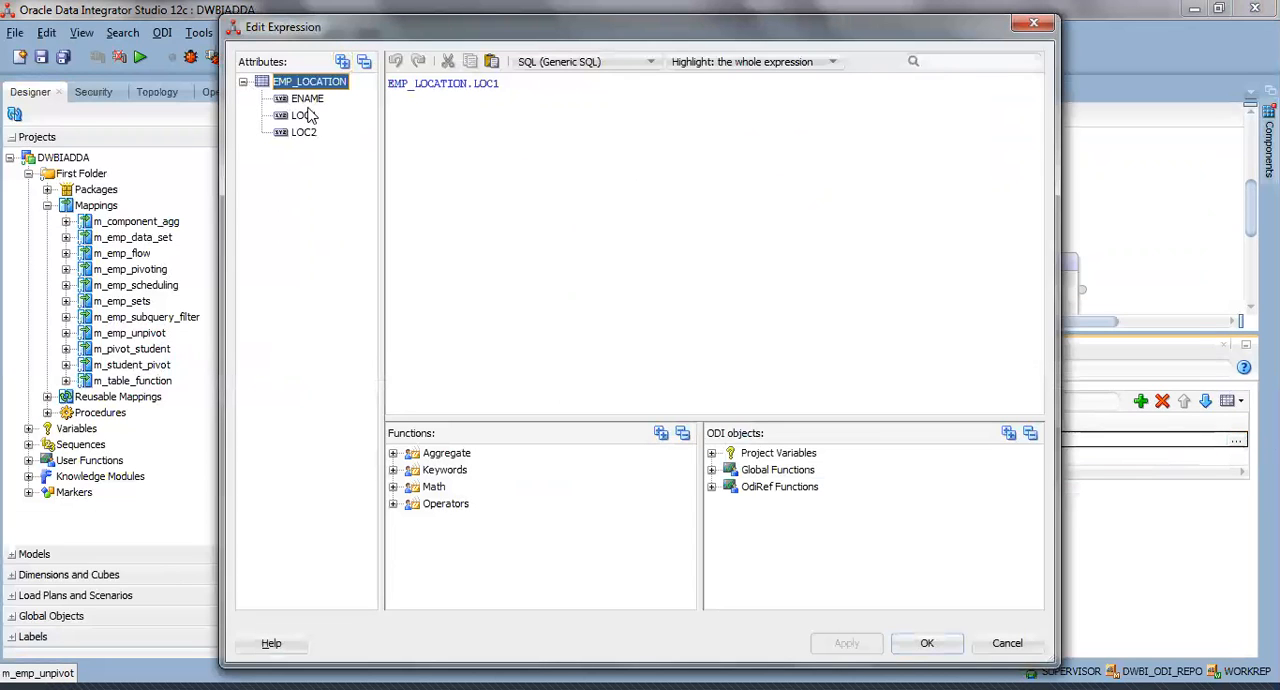
left_click(1016, 646)
Inspect the PREFERED expression EMP_LOCATION.LOC2 of the 'LOC2' transform and its source attributes, leaving the editor without changes.
left_click(1230, 457)
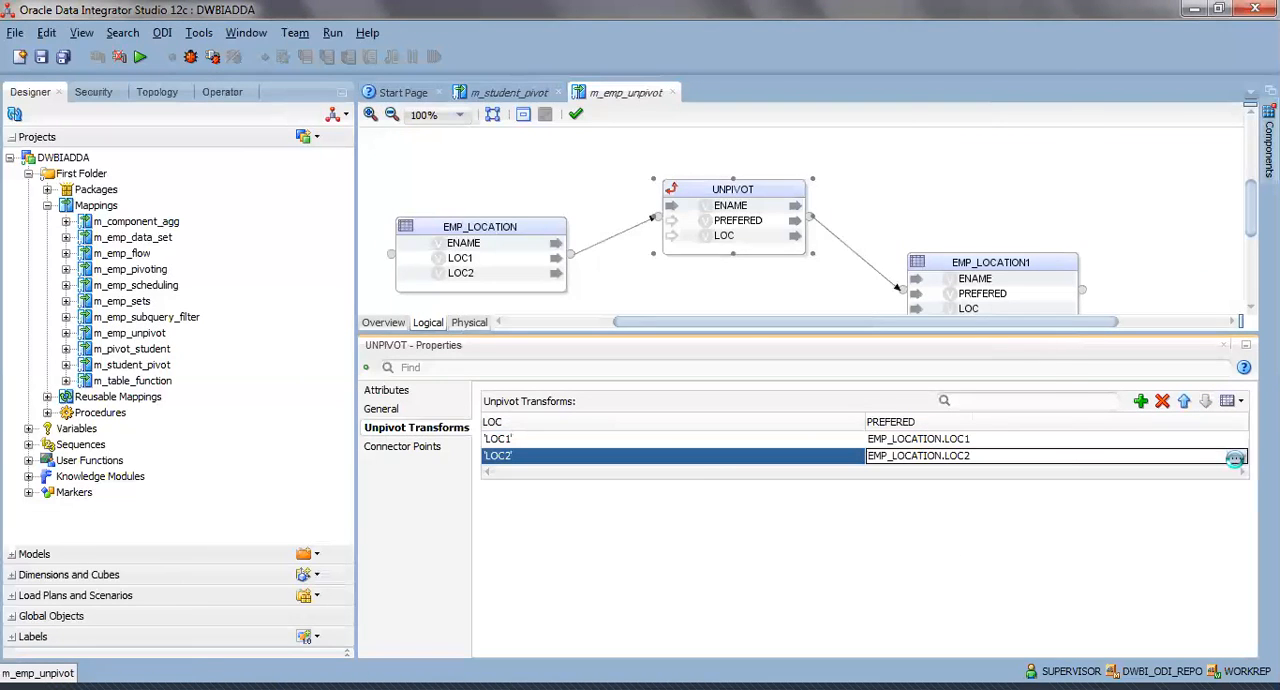
left_click(1237, 457)
left_click(244, 83)
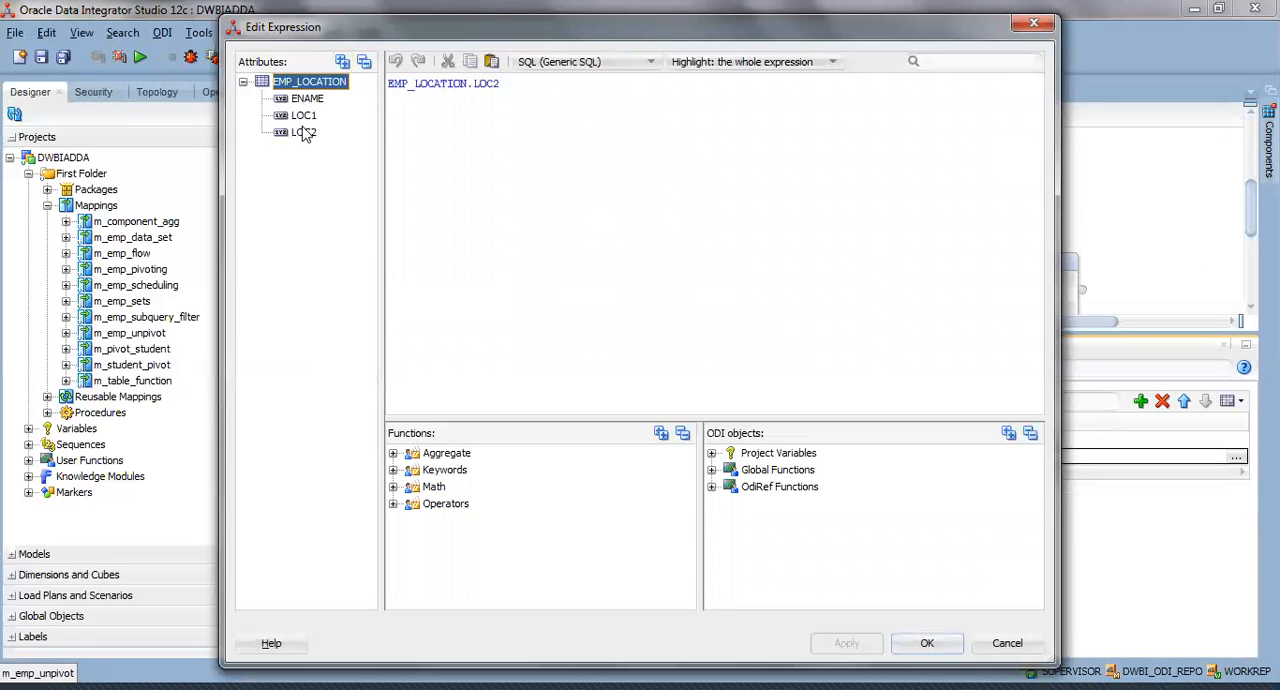
left_click(1000, 645)
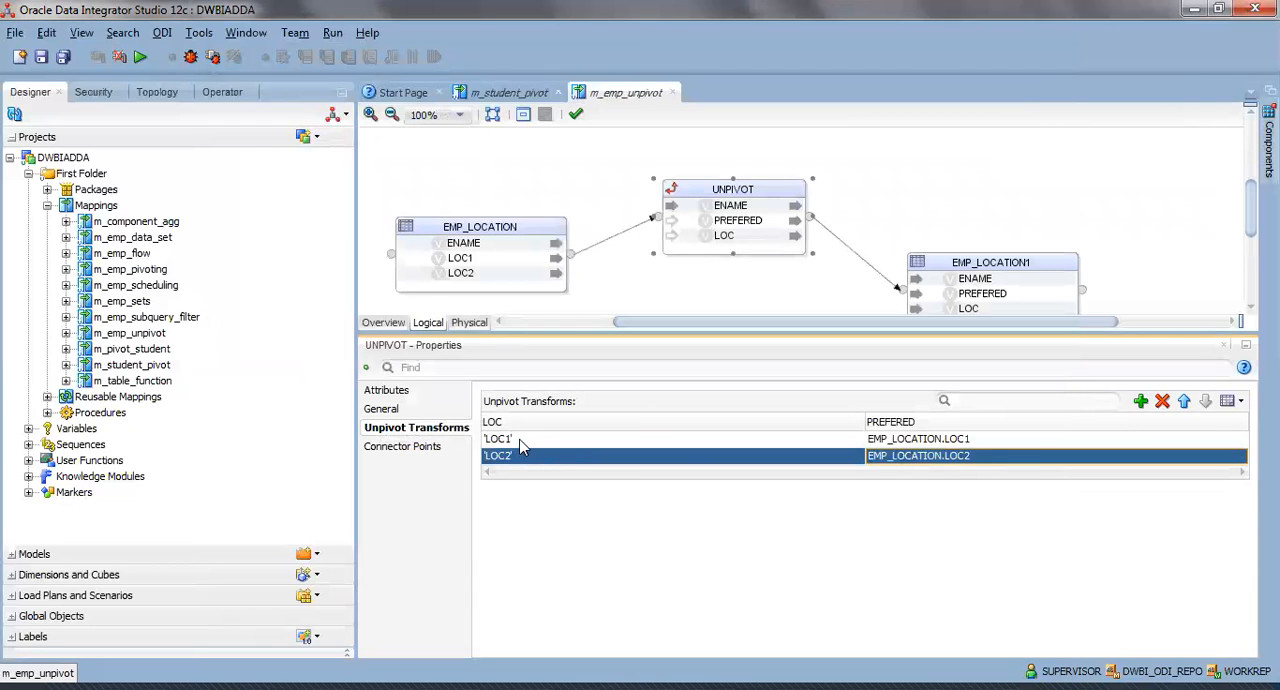
Move the EMP_LOCATION1 target level with EMP_LOCATION, and display the EMP_LOCATION source data to check its second row.
left_click_drag(962, 262, 970, 226)
left_click(446, 226)
right_click(452, 228)
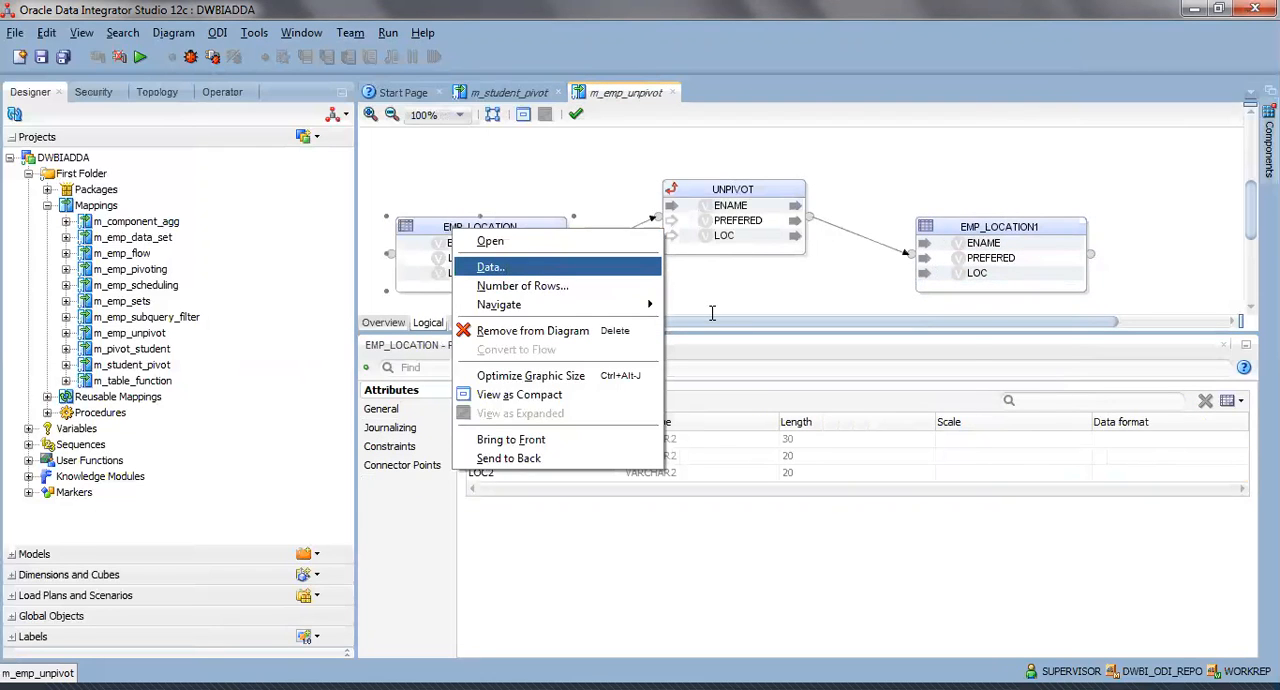
left_click(540, 267)
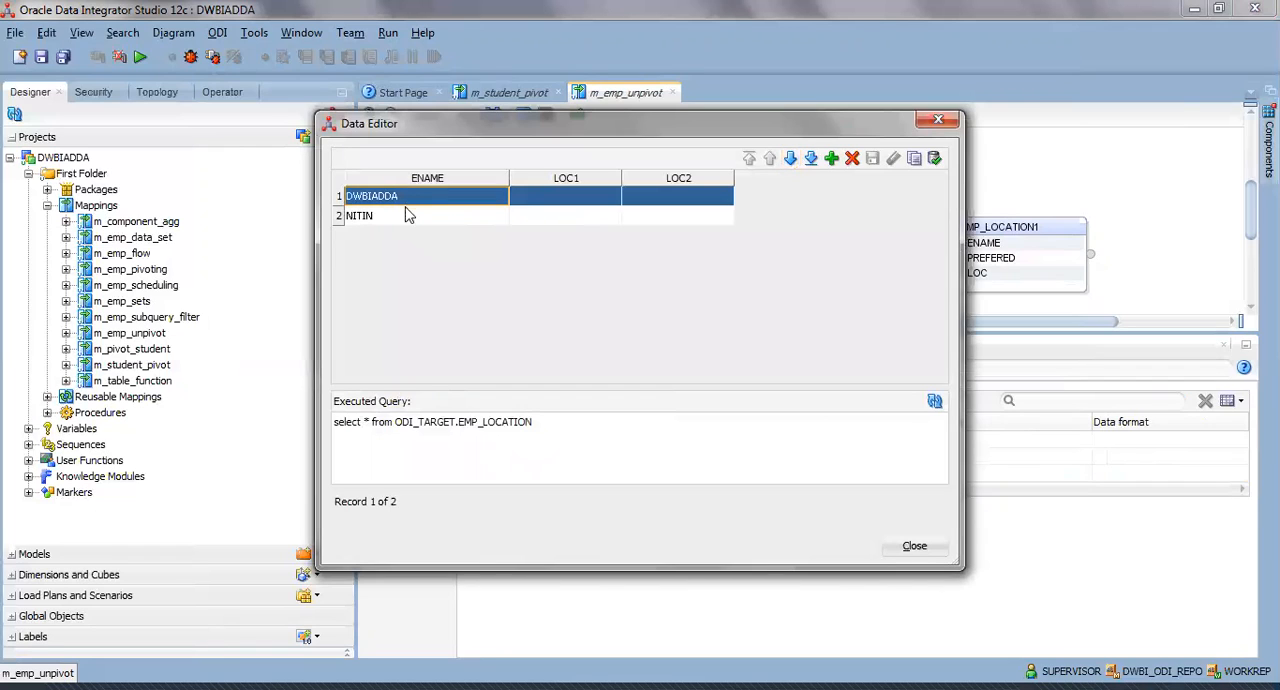
left_click(408, 215)
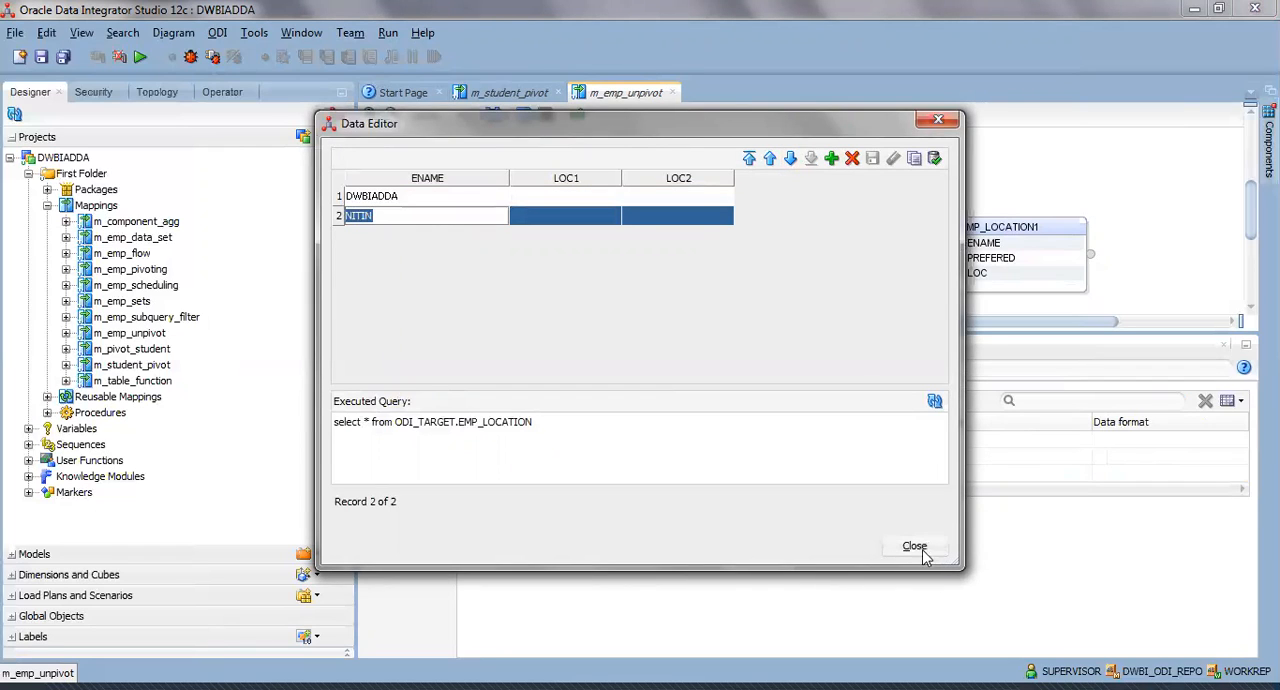
Check the first row of the EMP_LOCATION source data, display the data again and examine the second row before closing it.
left_click(408, 198)
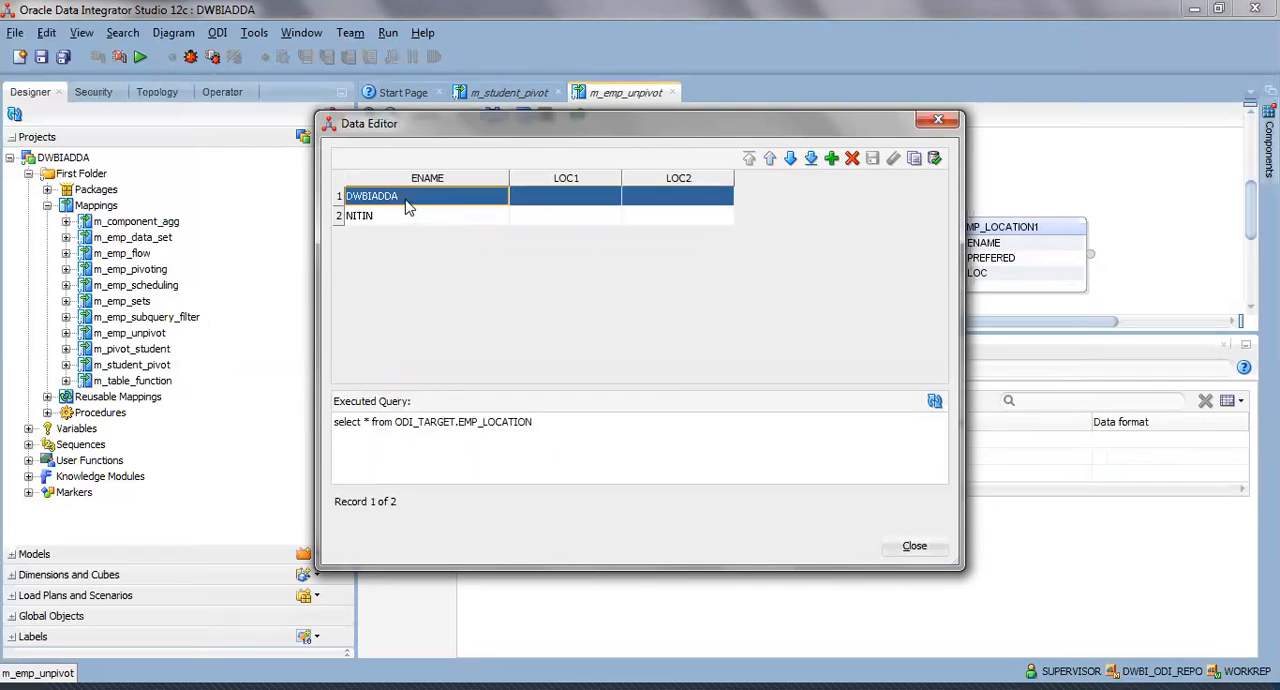
left_click(909, 551)
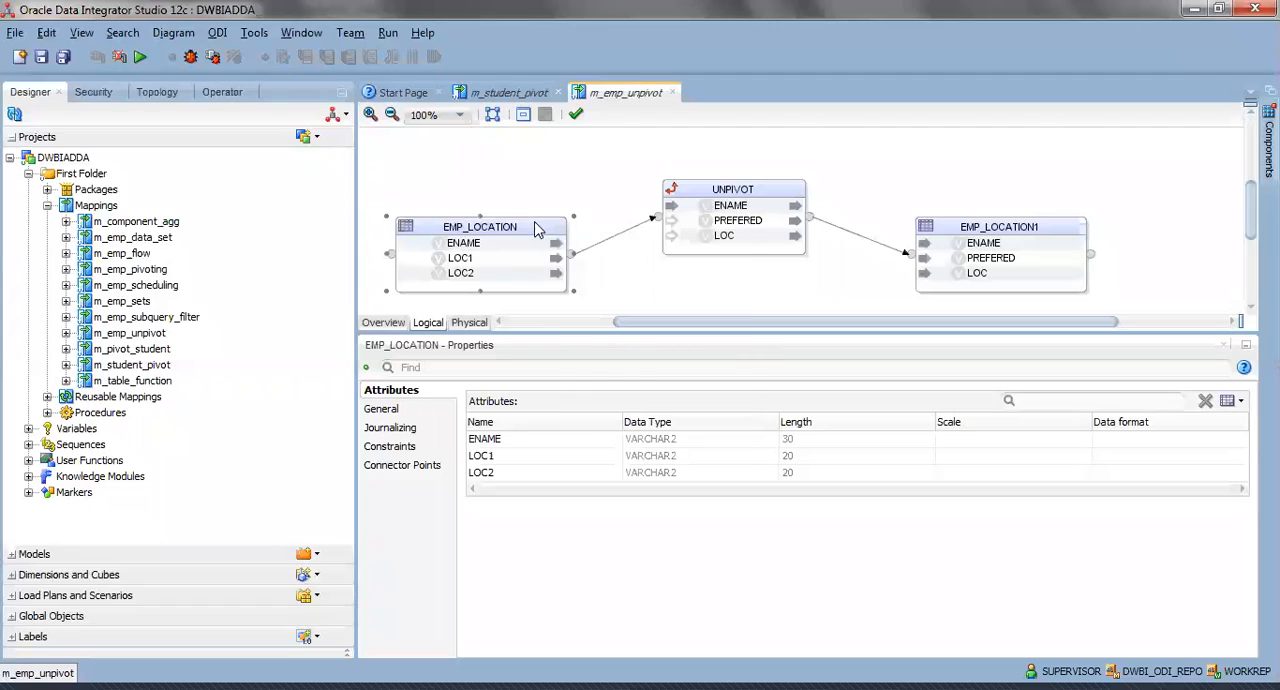
right_click(536, 224)
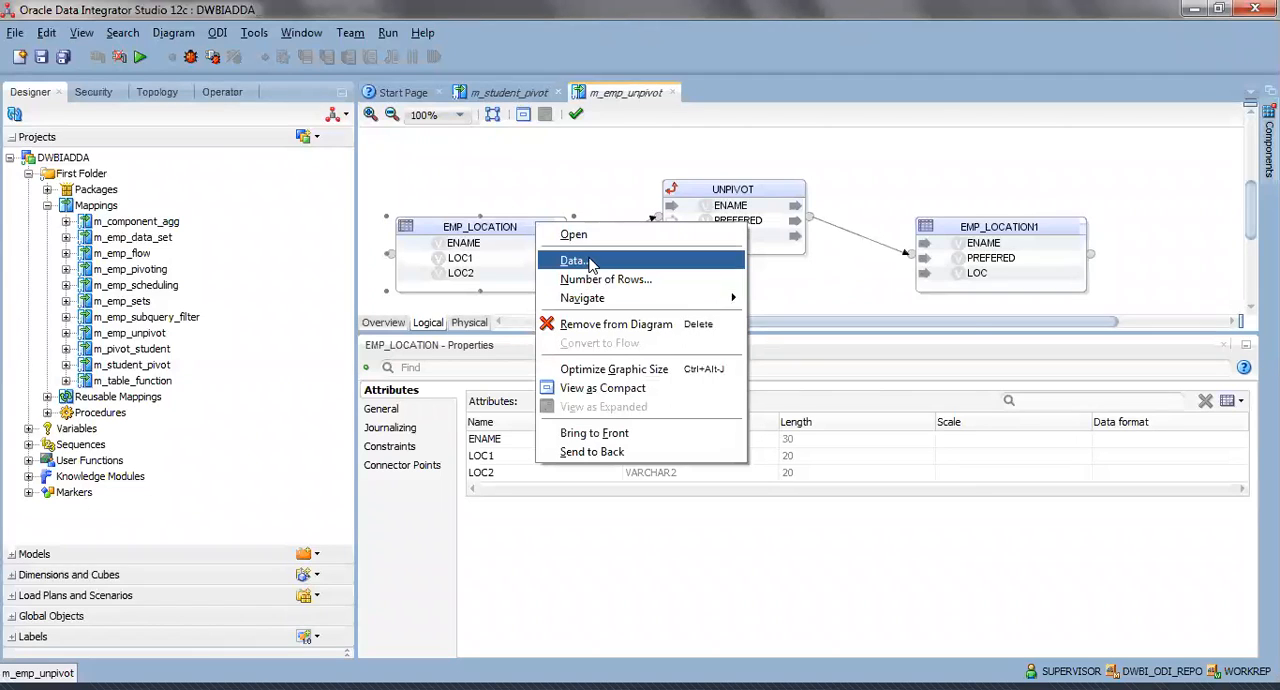
left_click(590, 261)
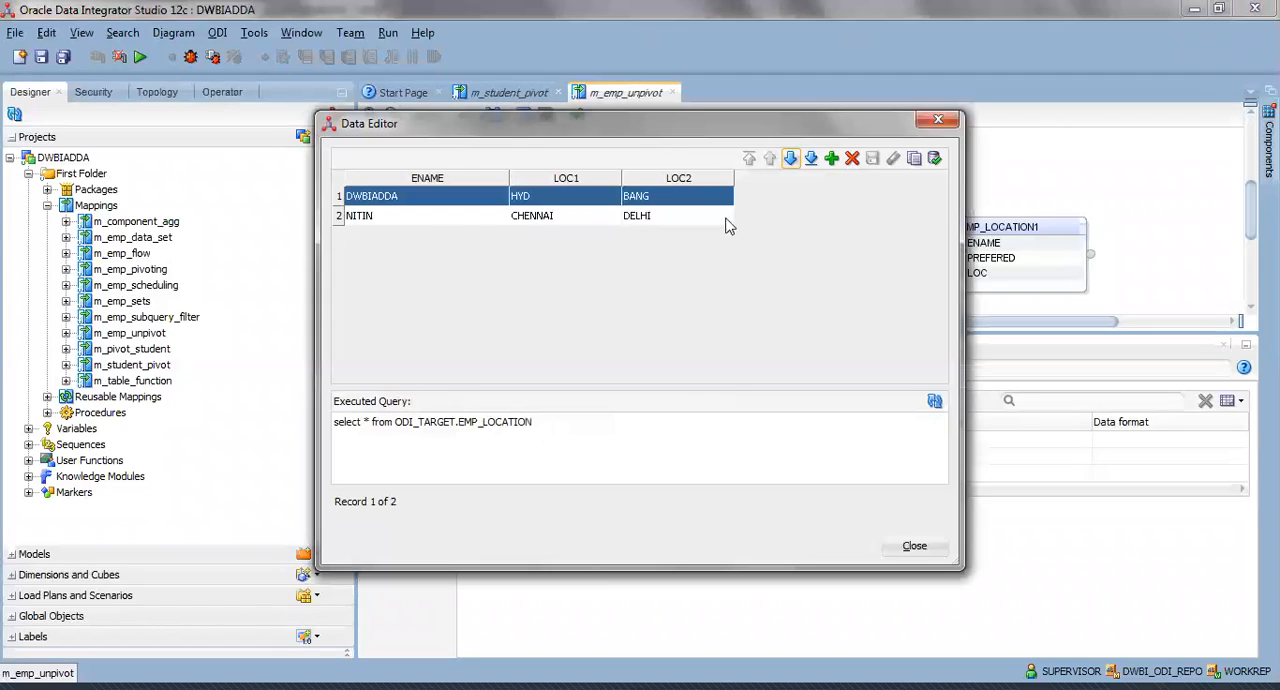
left_click(560, 216)
left_click(930, 550)
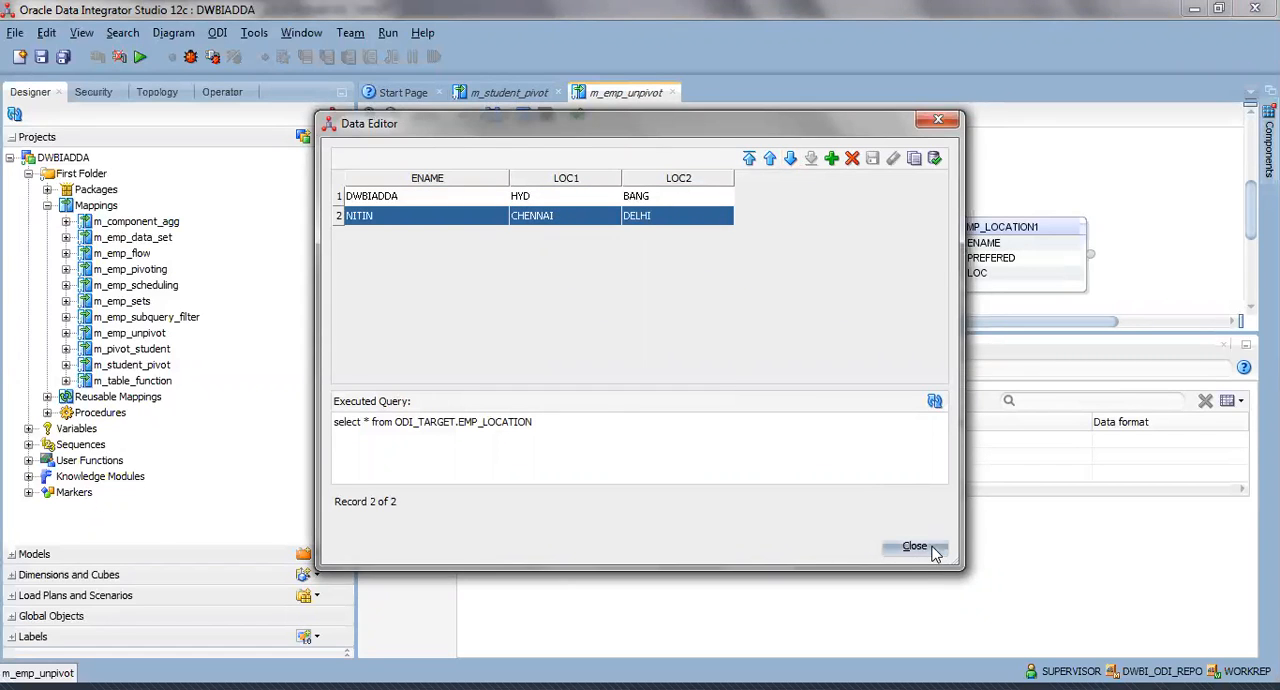
Run m_emp_unpivot in the Global context with the Physical mapping design, the Local (No Agent) agent and log level 5.
left_click(140, 57)
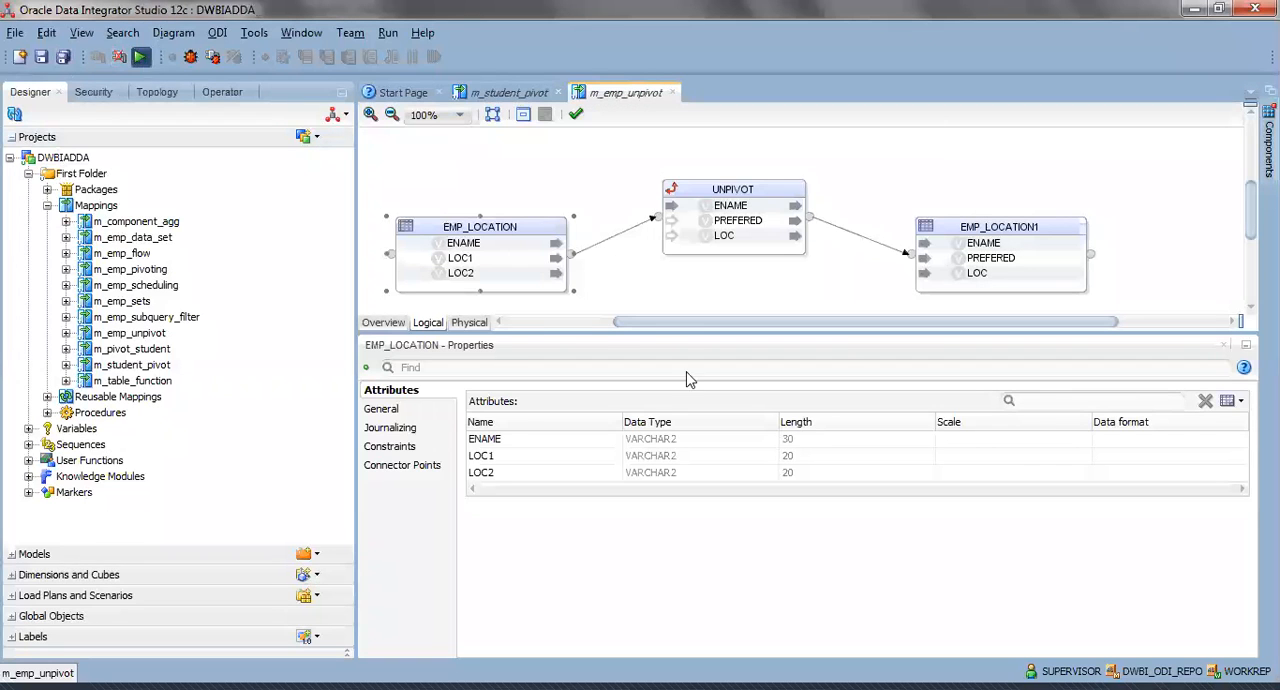
left_click(690, 378)
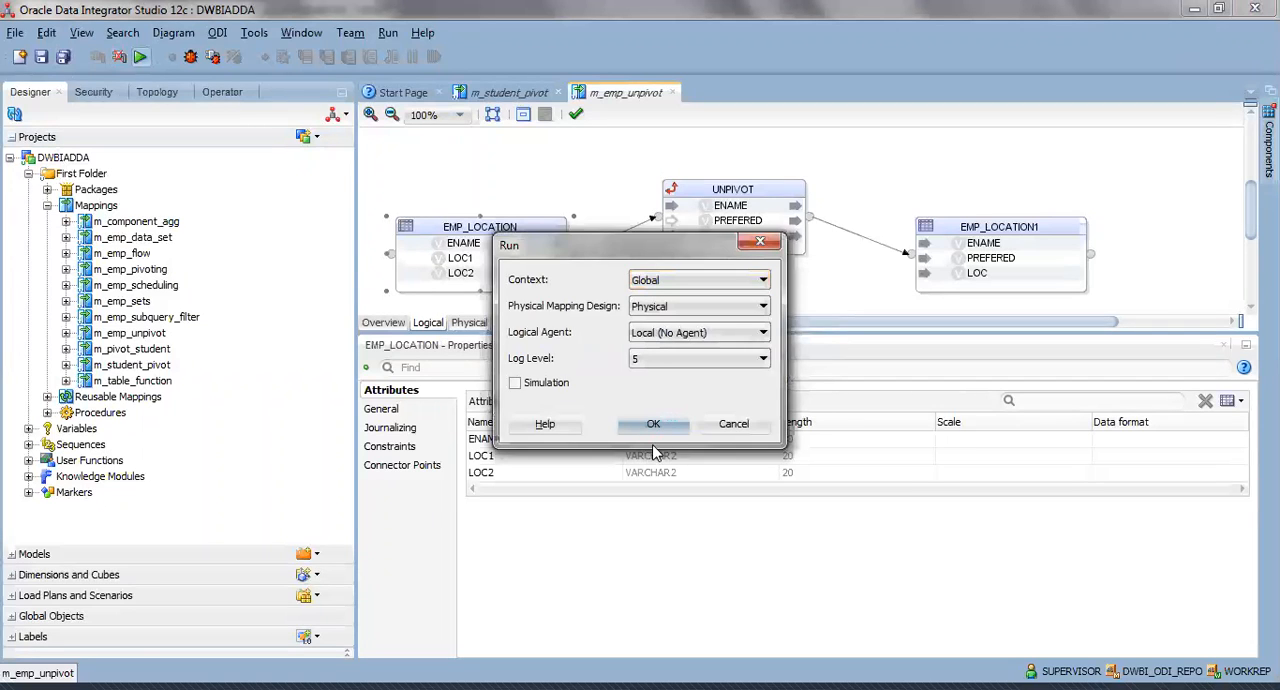
left_click(660, 425)
left_click(768, 378)
Display the EMP_LOCATION1 target data, examine its first two rows, and close the data.
right_click(980, 228)
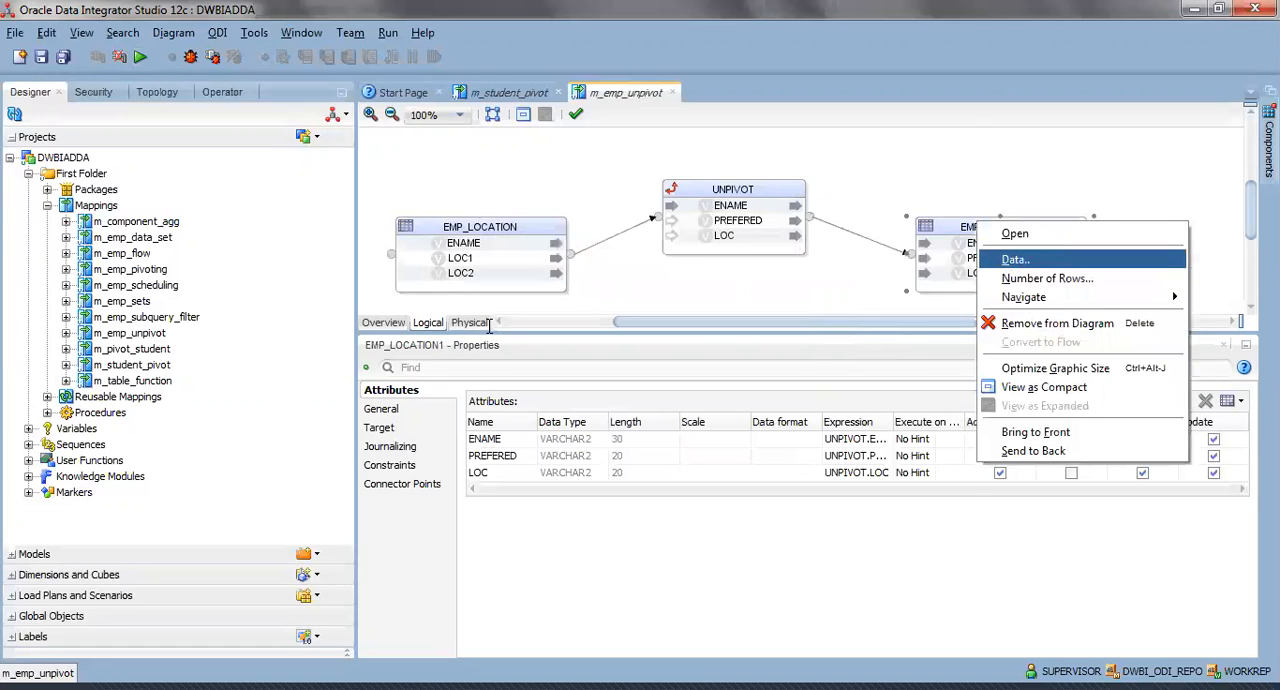
key("Return")
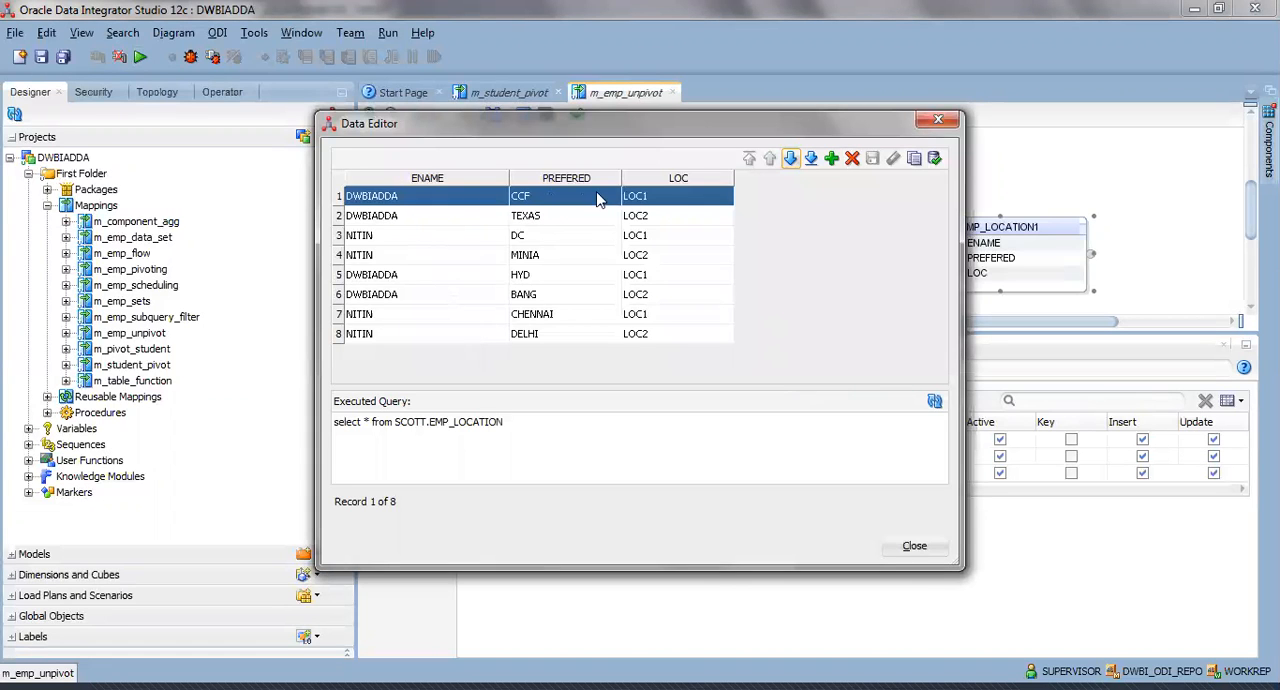
left_click(446, 216)
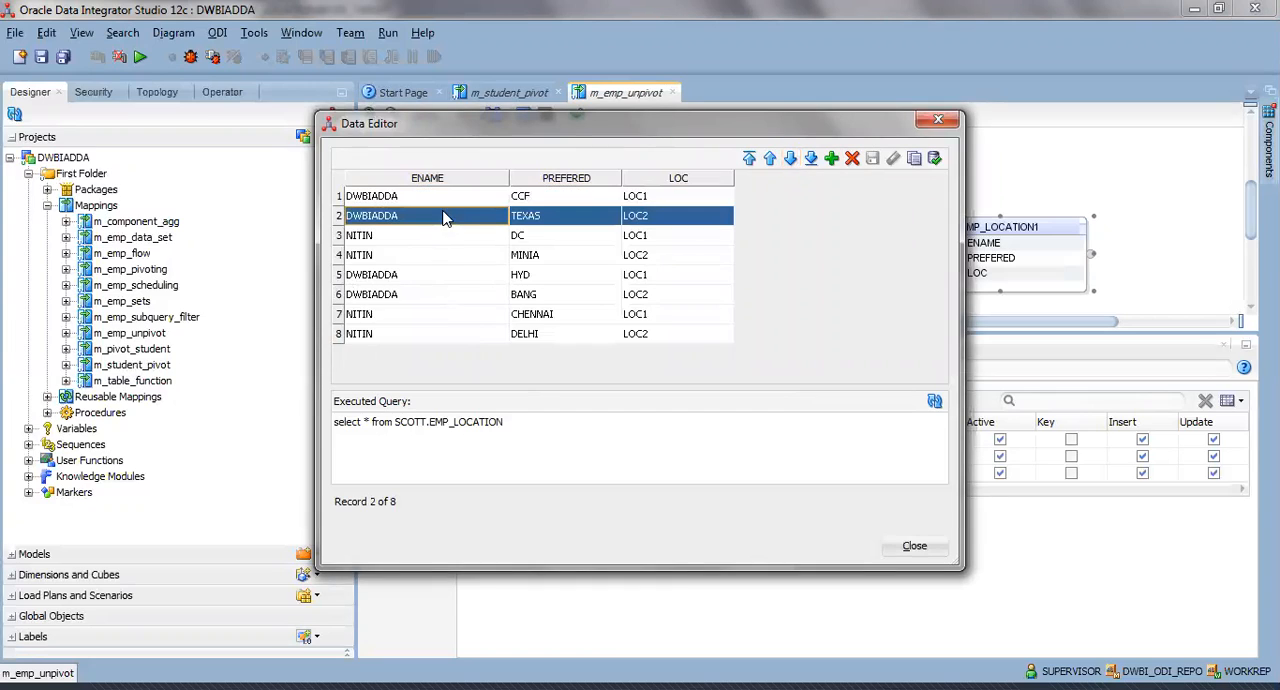
left_click(433, 199)
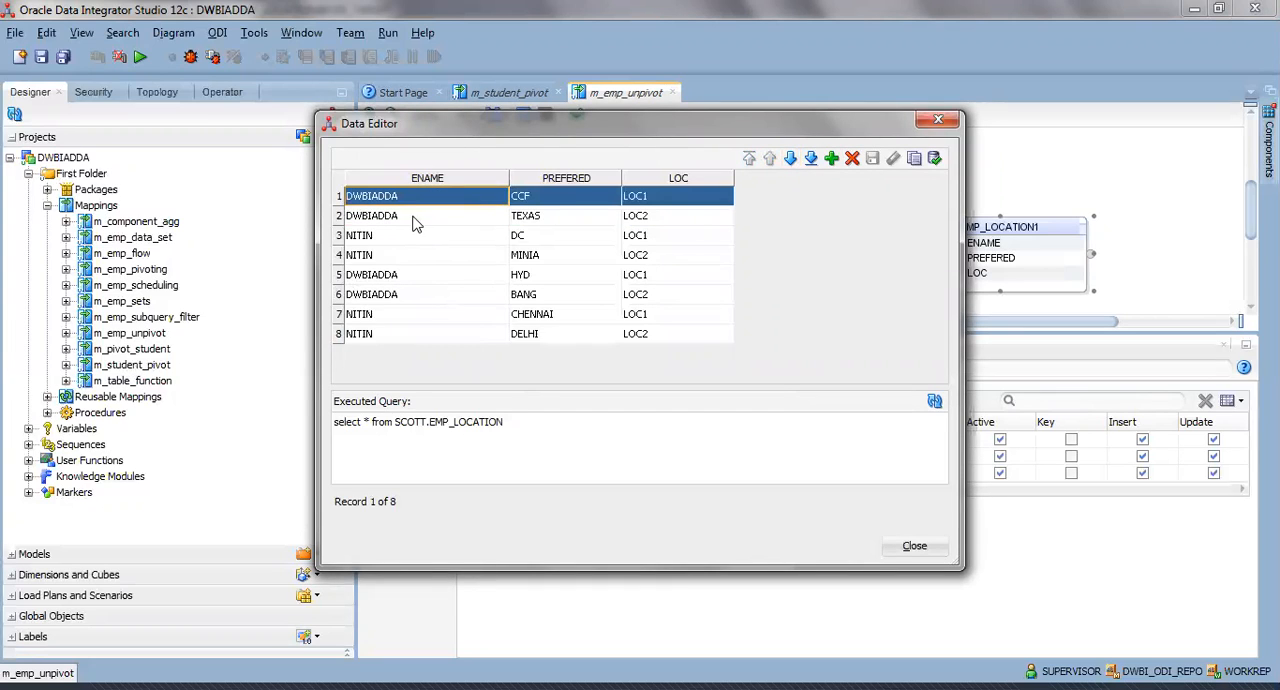
left_click(414, 216)
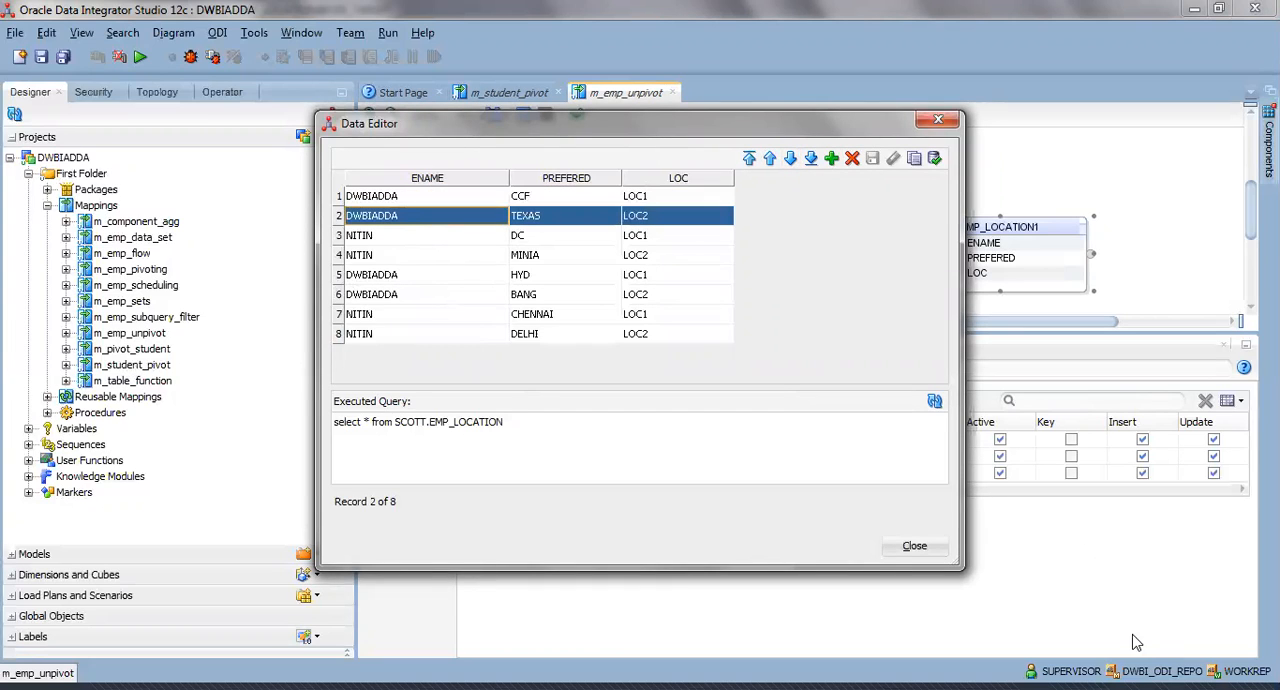
left_click(899, 551)
In the physical design, set the TRUNCATE_TARGET_TABLE option of EMP_LOCATION1's integration knowledge module to True.
left_click(467, 323)
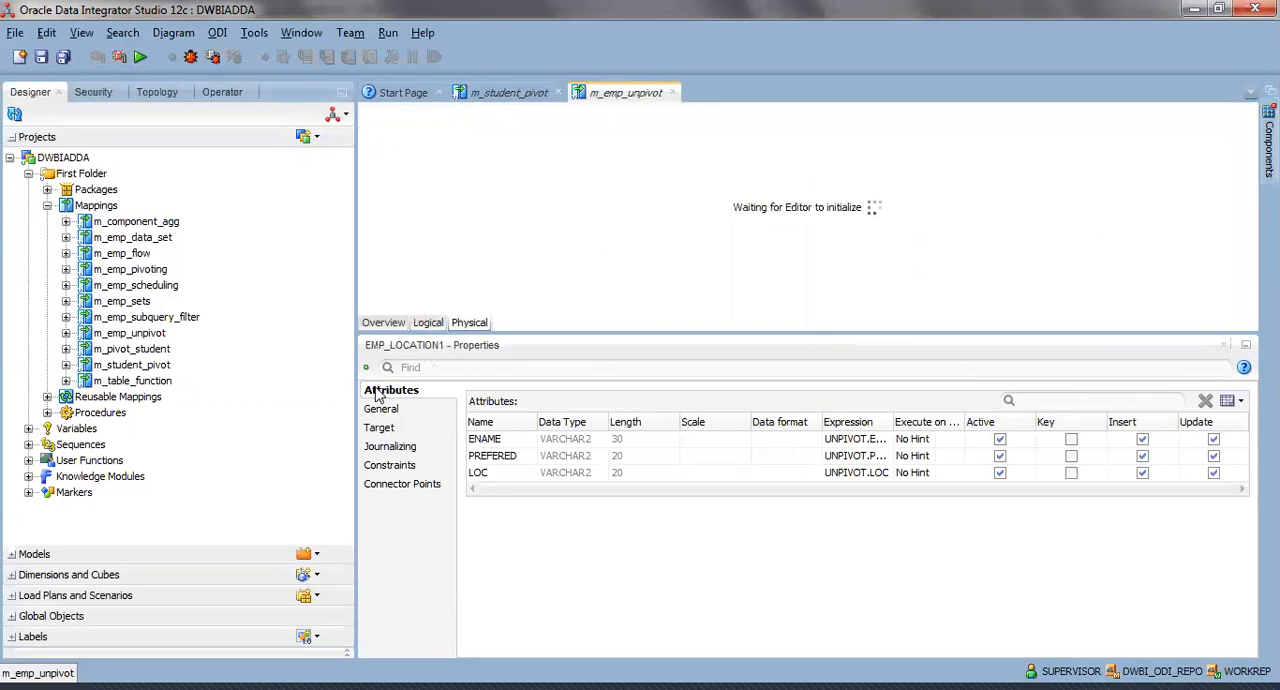
left_click(751, 208)
left_click(437, 428)
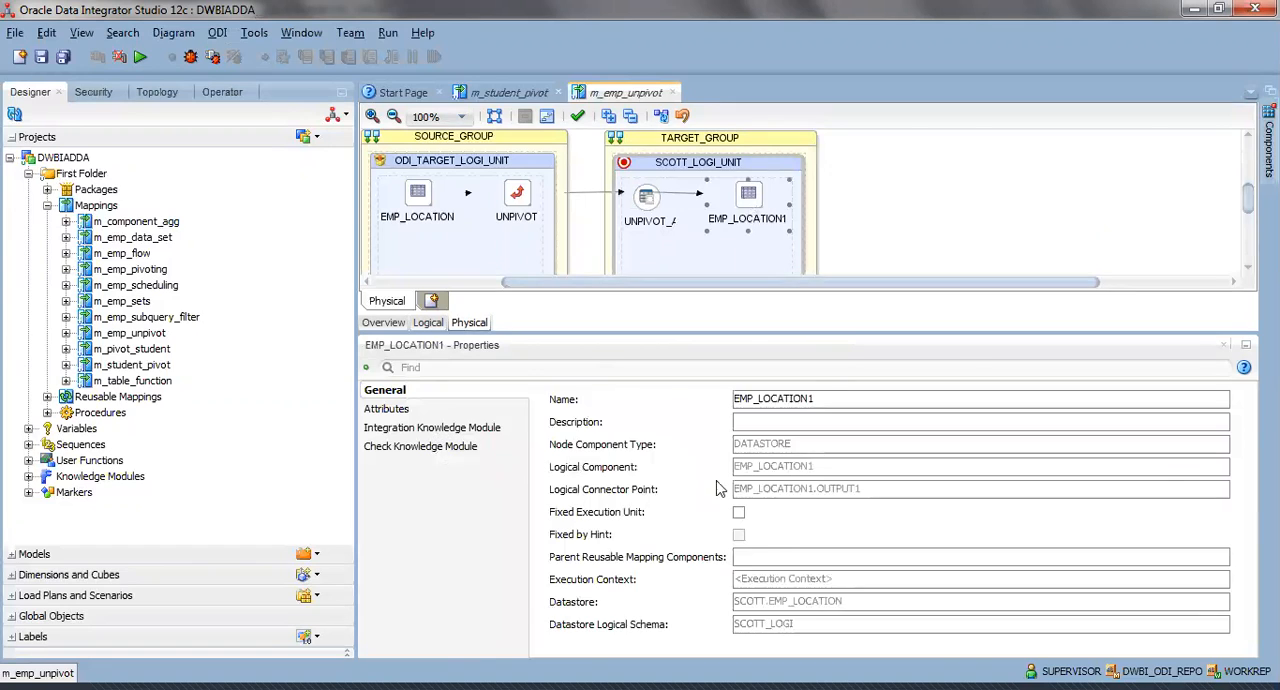
left_click(1012, 533)
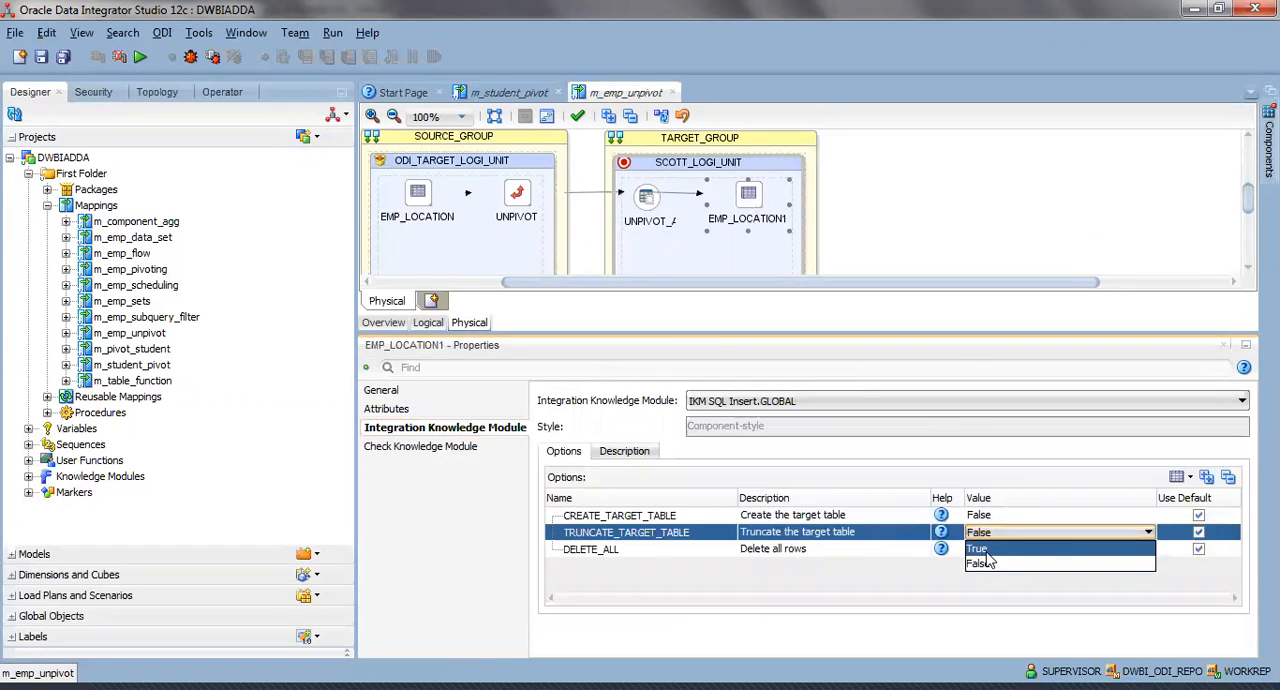
left_click(985, 549)
Run m_emp_unpivot again with target truncation enabled, in the Global context with the Local (No Agent) agent.
left_click(140, 58)
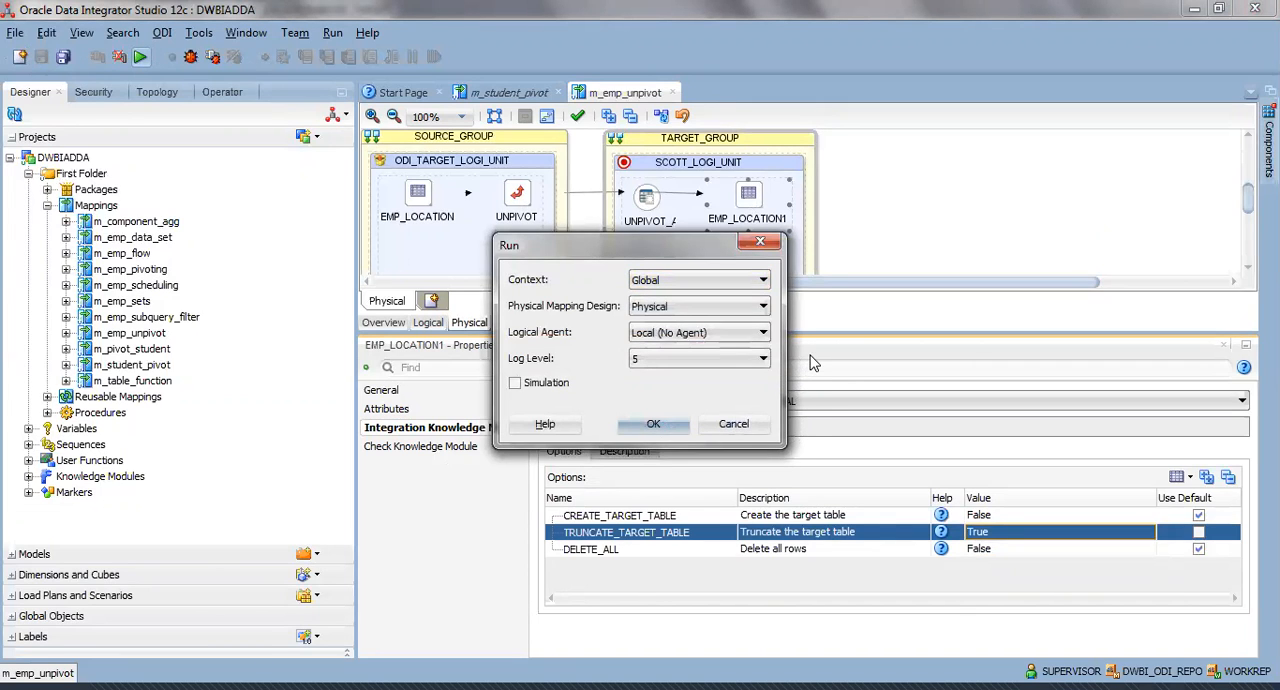
key("Return")
left_click(782, 378)
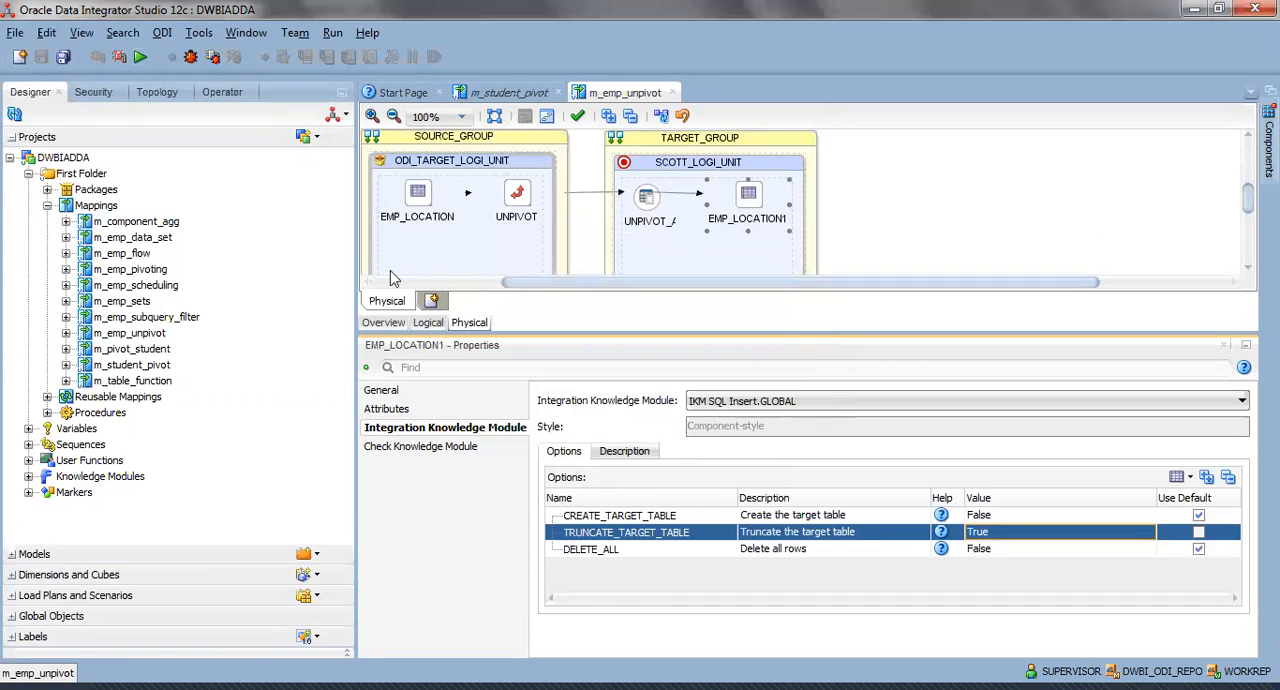
Return to the logical design and display the reloaded EMP_LOCATION1 target data, checking its second row before closing it.
left_click(428, 322)
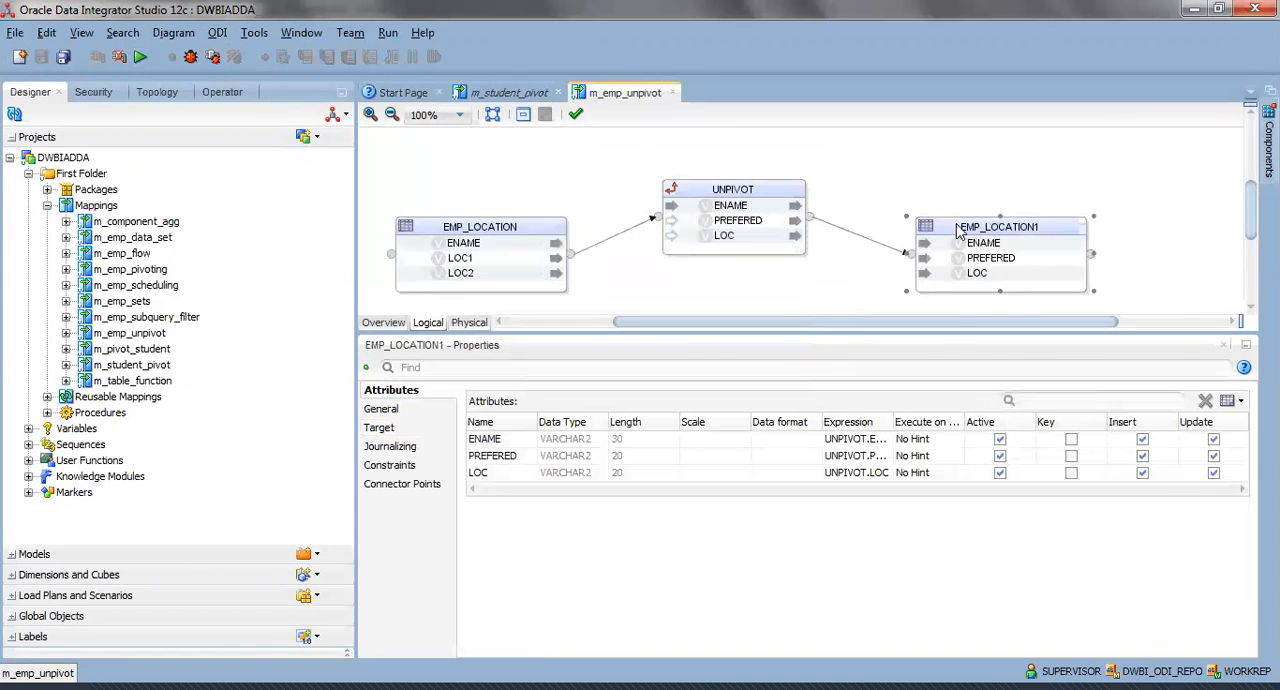
right_click(958, 230)
left_click(1000, 260)
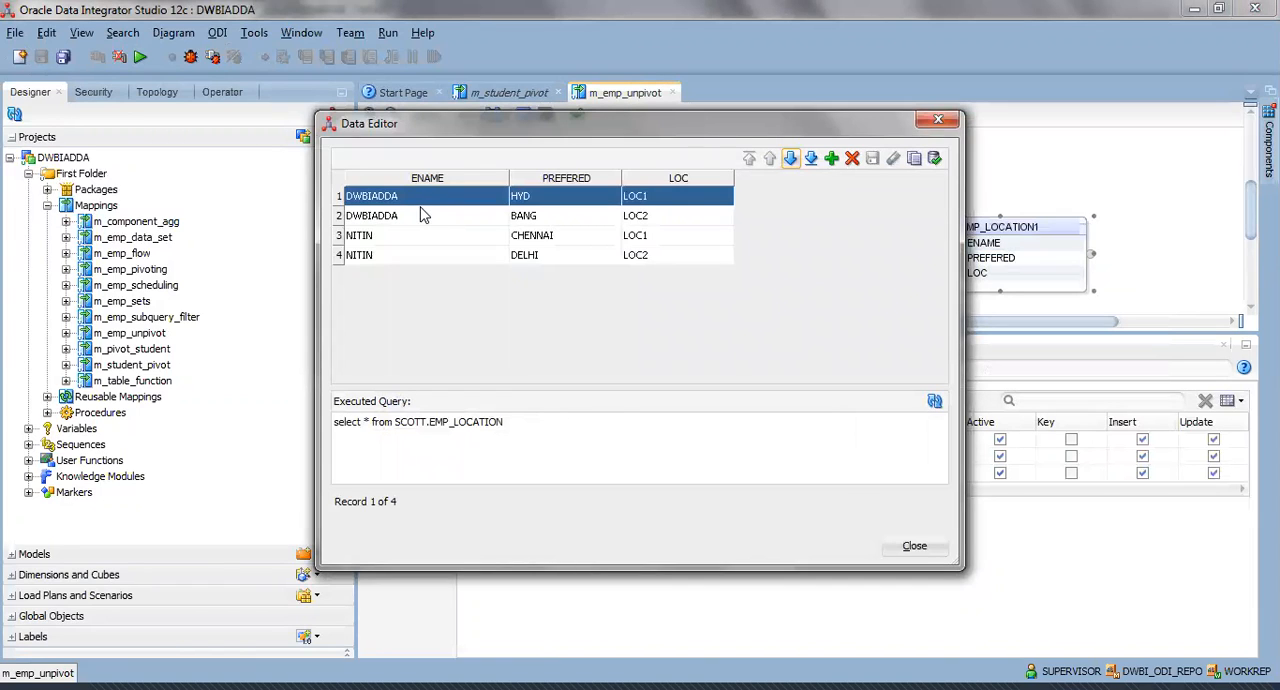
left_click(560, 218)
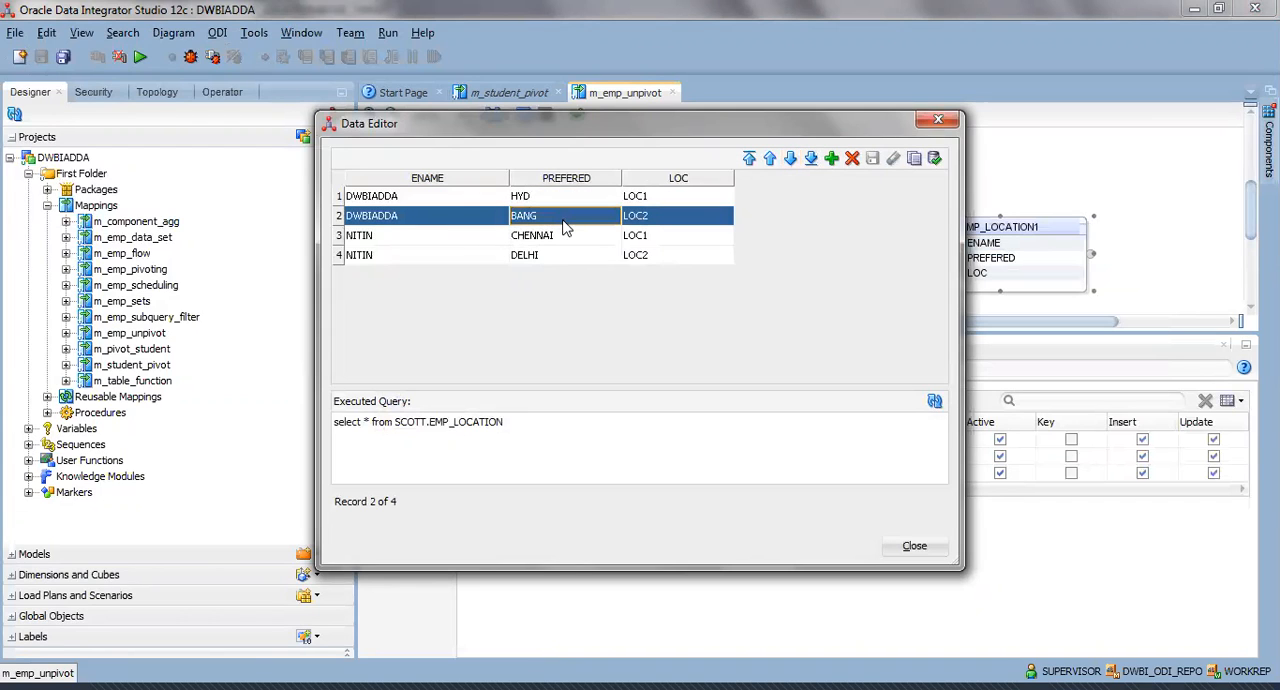
left_click(908, 552)
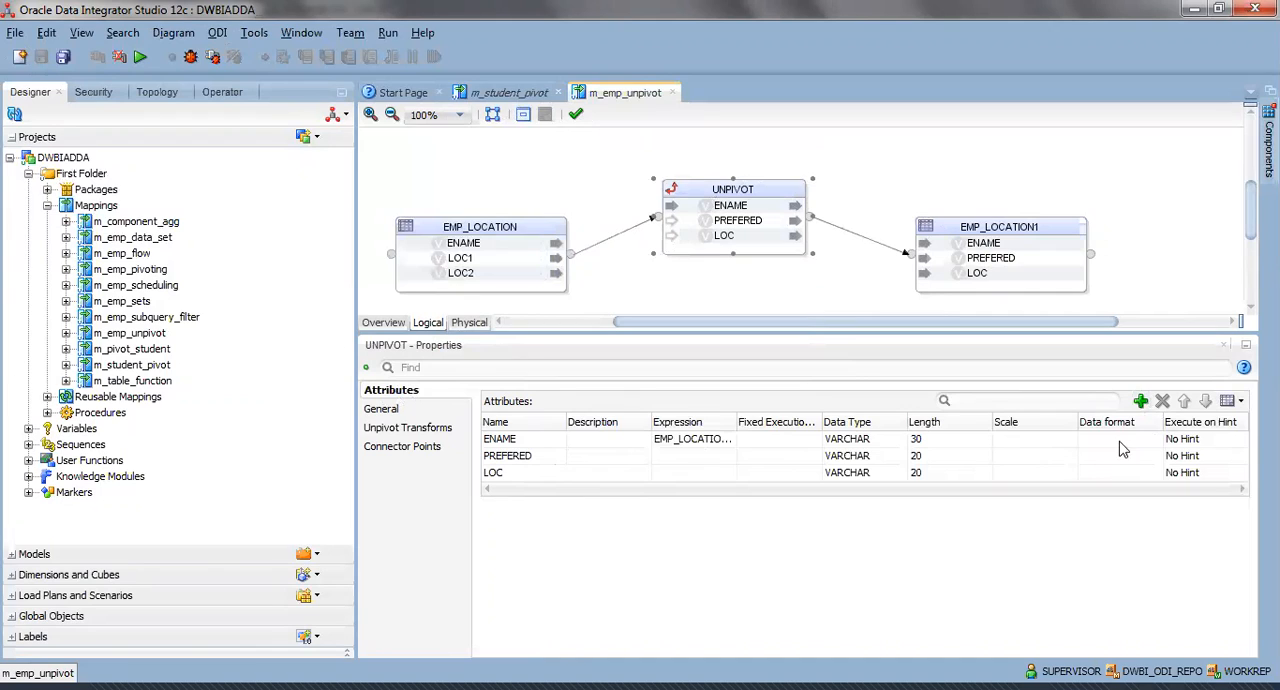
Show the UNPIVOT component's unpivot transforms and examine the 'LOC1' locator value and its PREFERED expression.
left_click(410, 428)
left_click(530, 443)
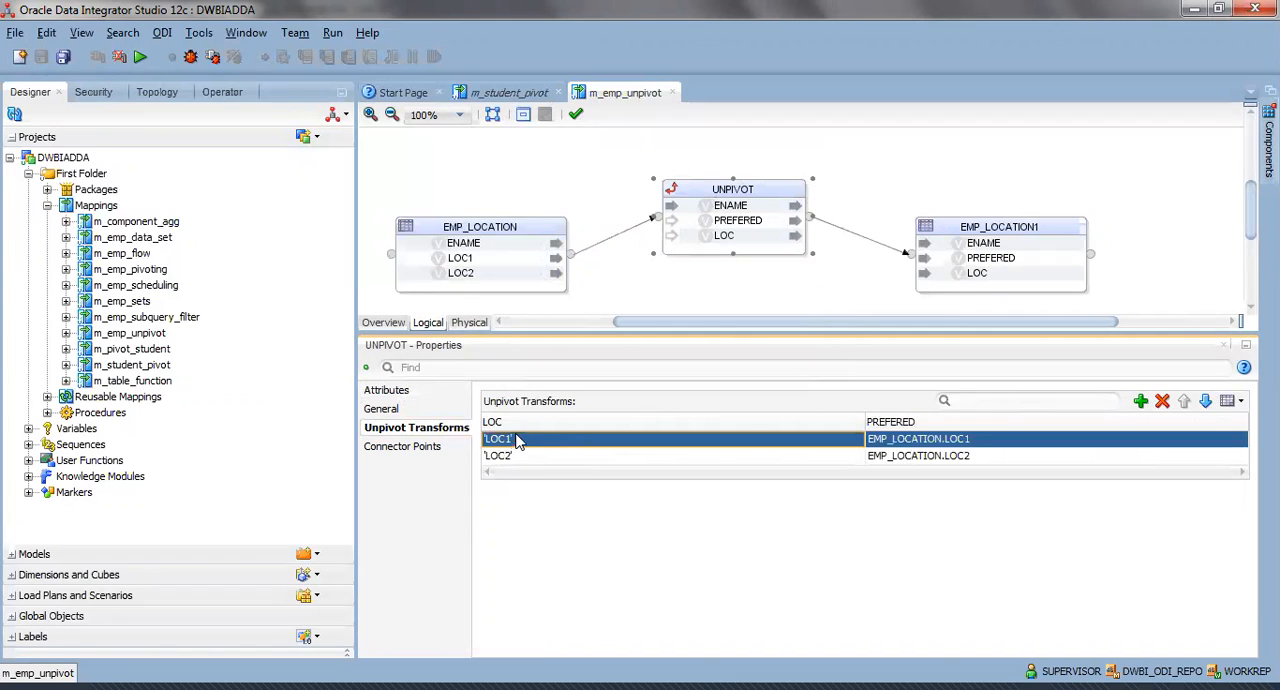
left_click(518, 440)
left_click_drag(532, 444, 455, 433)
left_click(528, 437)
left_click(542, 440)
left_click(524, 440)
left_click(1200, 446)
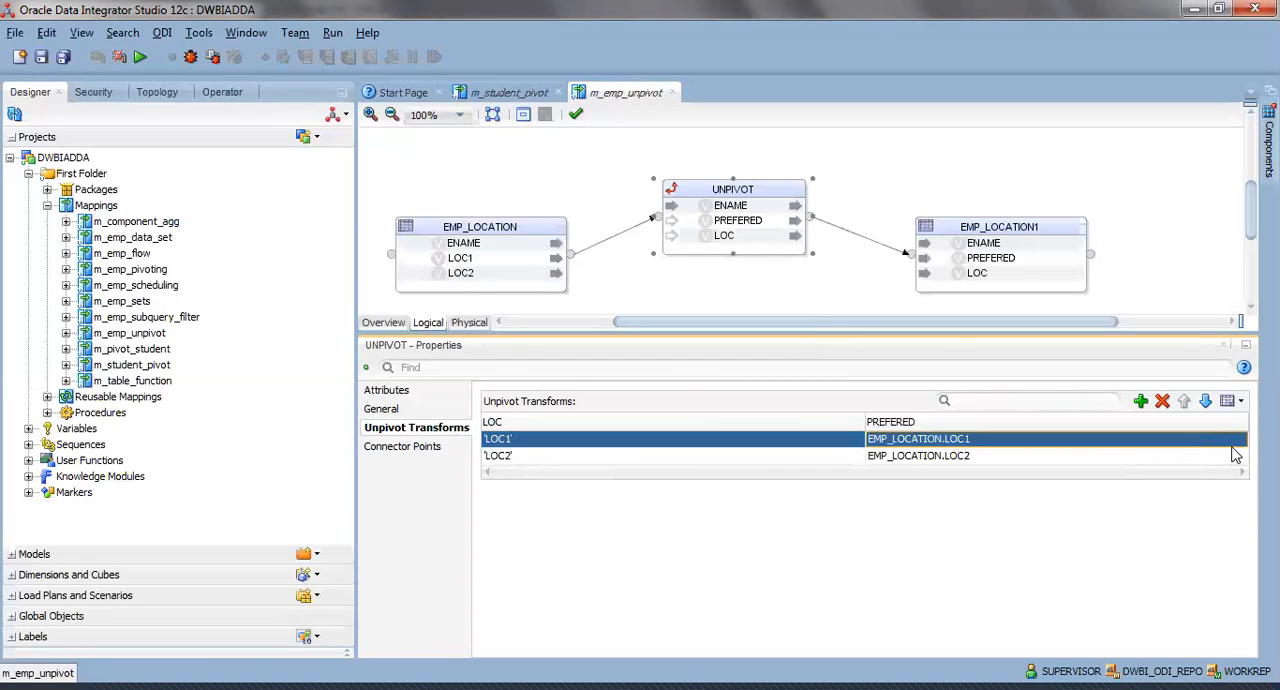
Examine the 'LOC2' locator value in the unpivot transforms, leave it as is, and deselect the UNPIVOT component.
left_click(558, 458)
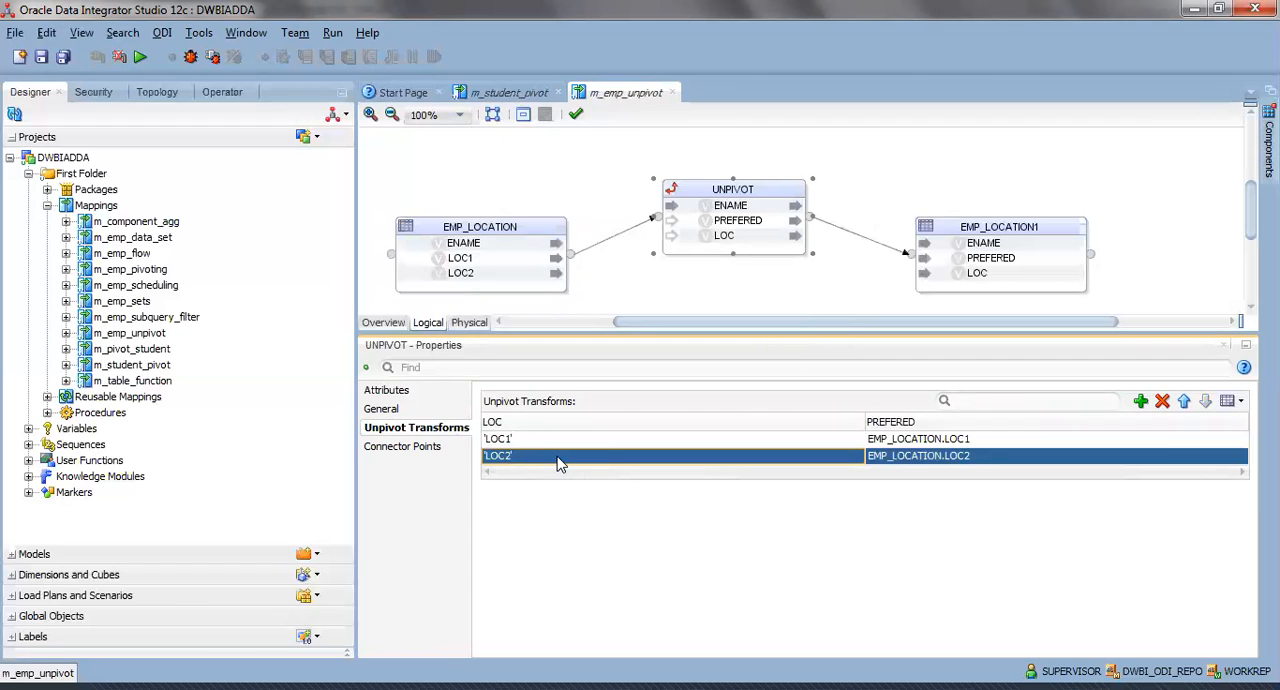
left_click(558, 458)
left_click(558, 456)
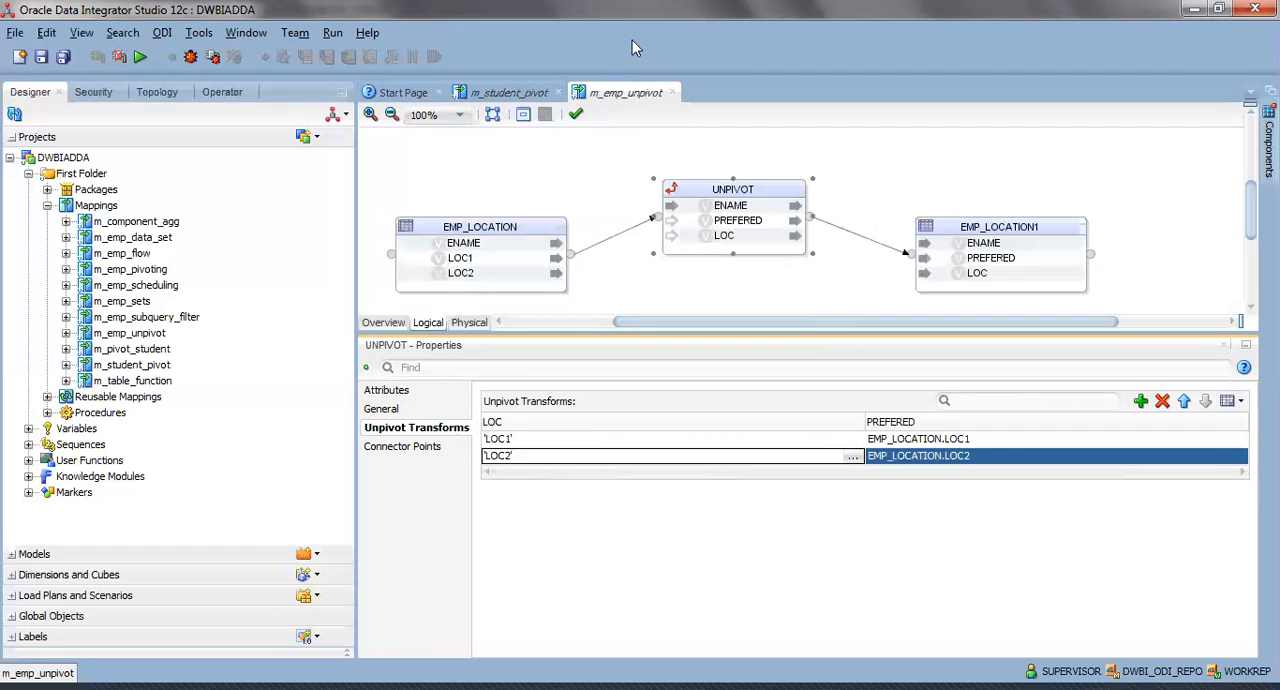
left_click(545, 205)
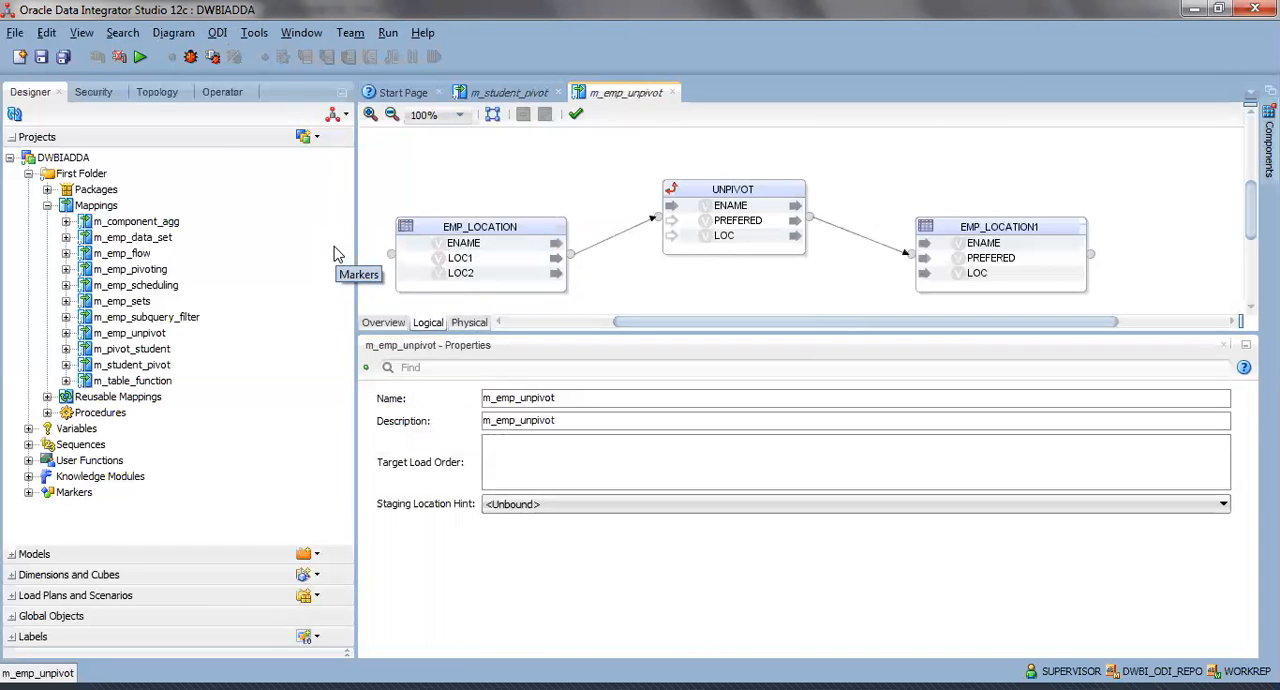
Open the m_table_function mapping and reposition the EMPLOYEE target and TABLEFUNCTION component so both fit in the diagram view.
double_click(140, 383)
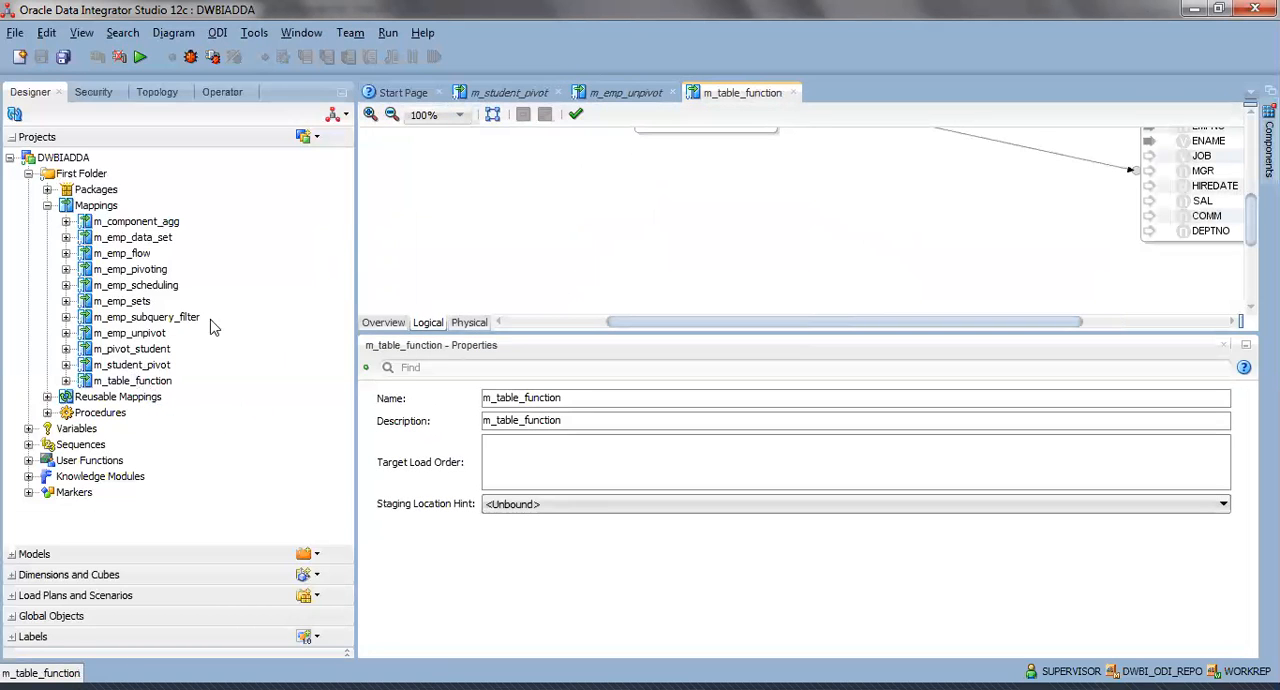
left_click_drag(643, 322, 823, 308)
left_click_drag(968, 200, 911, 147)
left_click_drag(508, 234, 624, 180)
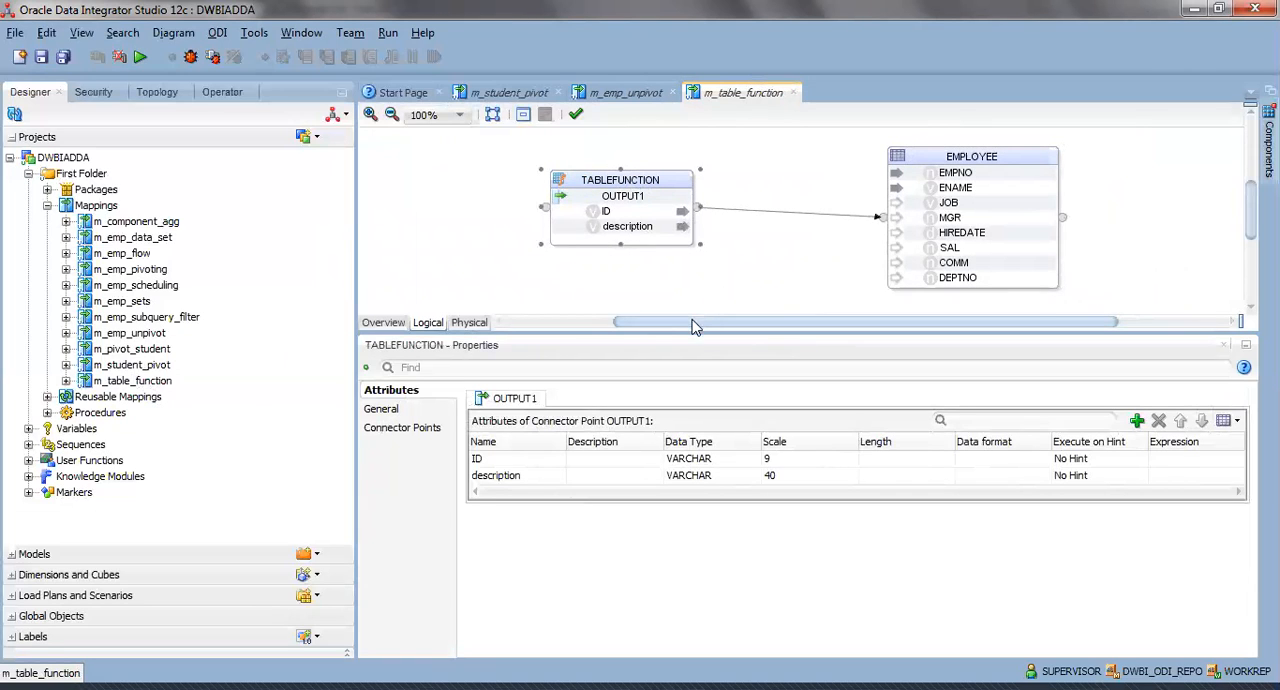
left_click_drag(697, 321, 707, 321)
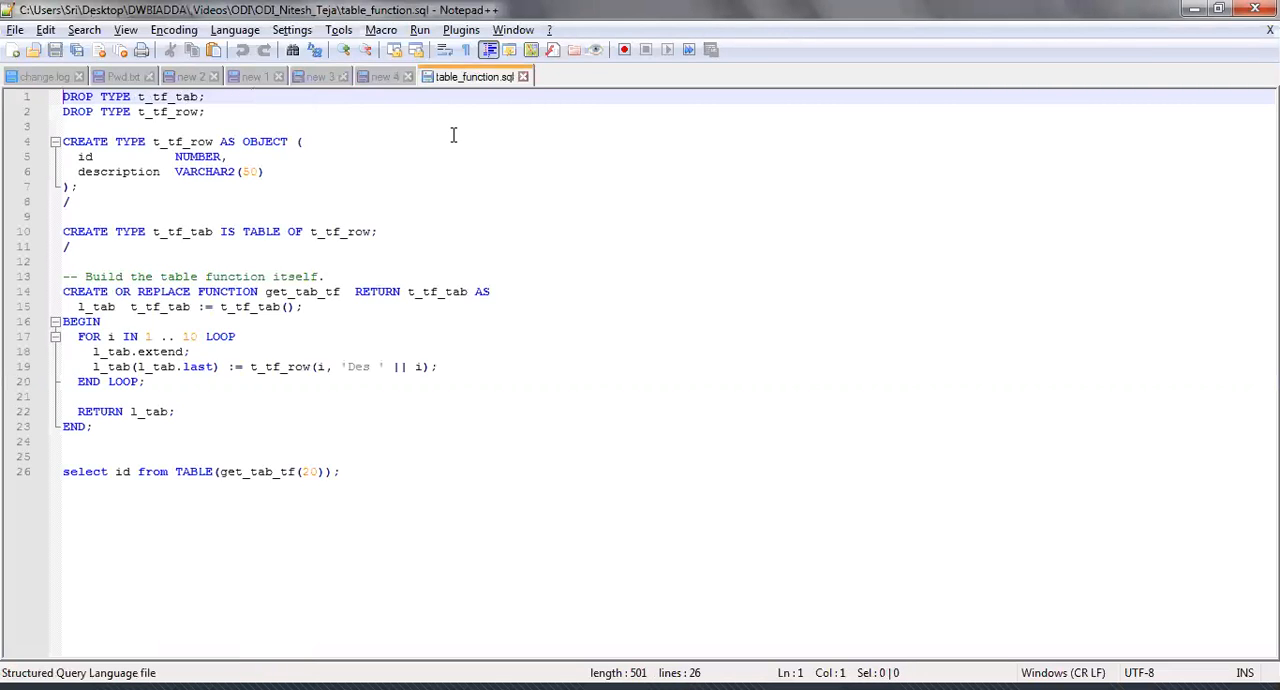
Switch to Notepad++ with table_function.sql open, and examine the DROP TYPE statements for t_tf_tab and t_tf_row by highlighting them.
left_click(453, 138)
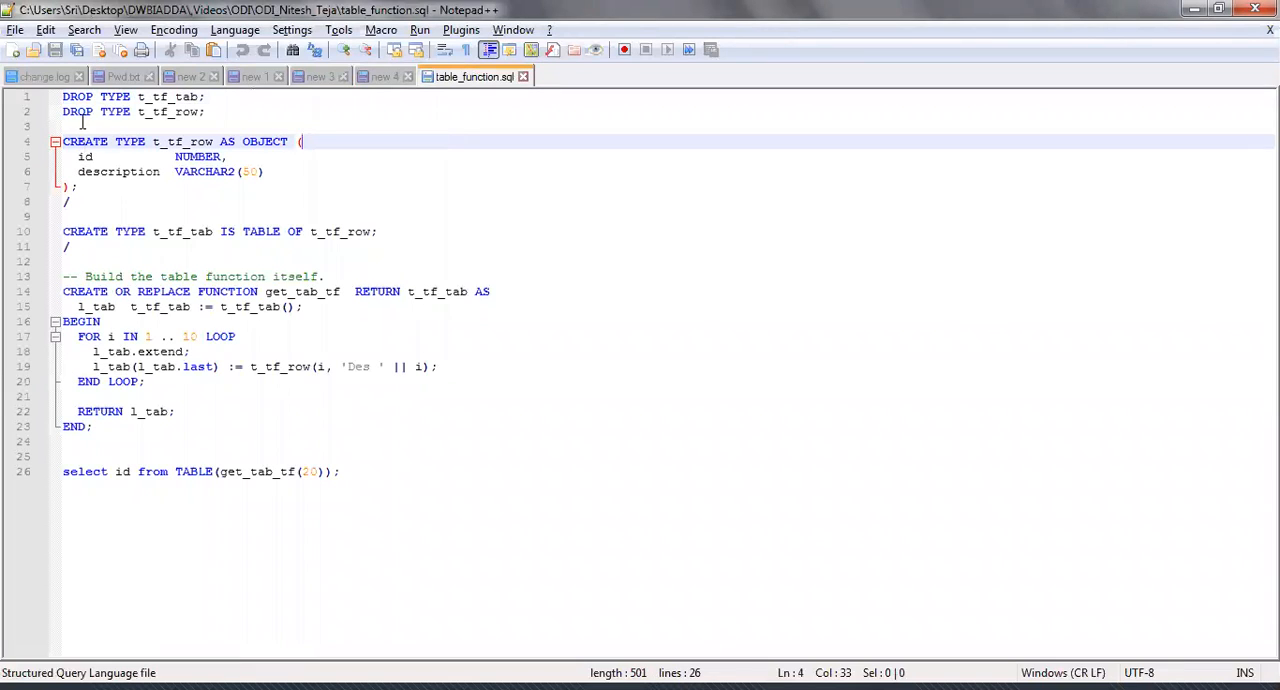
left_click(64, 96)
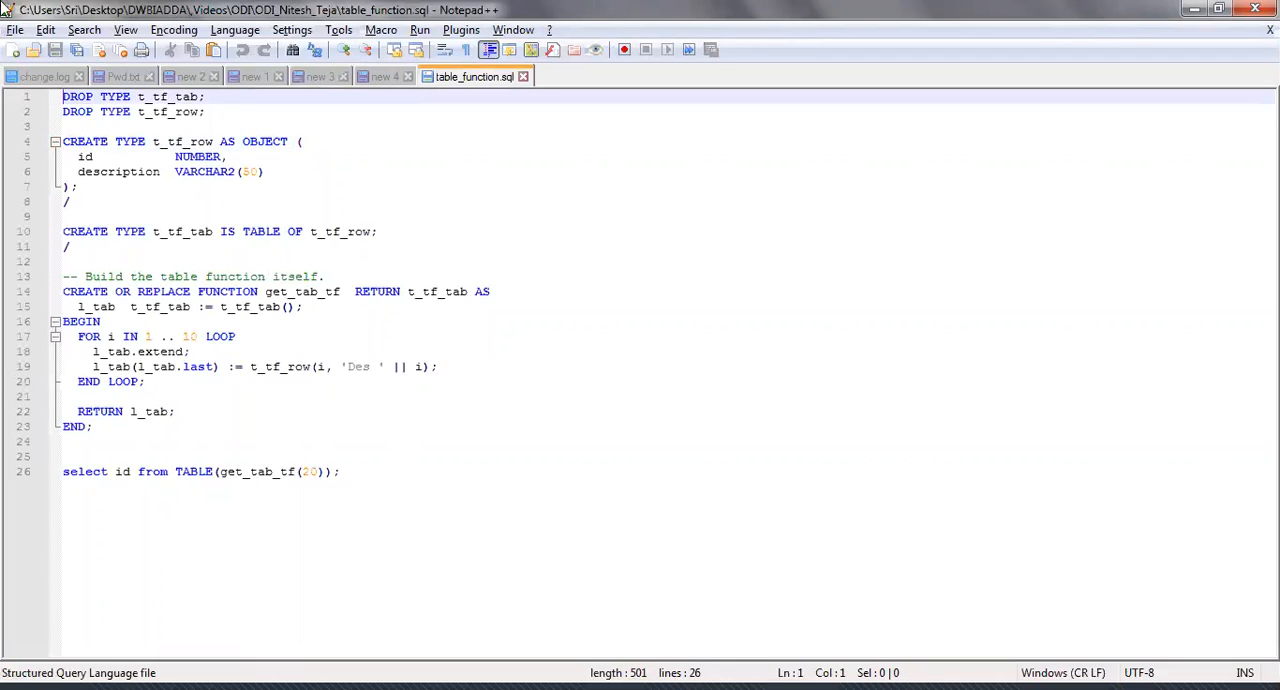
left_click(216, 113, "shift")
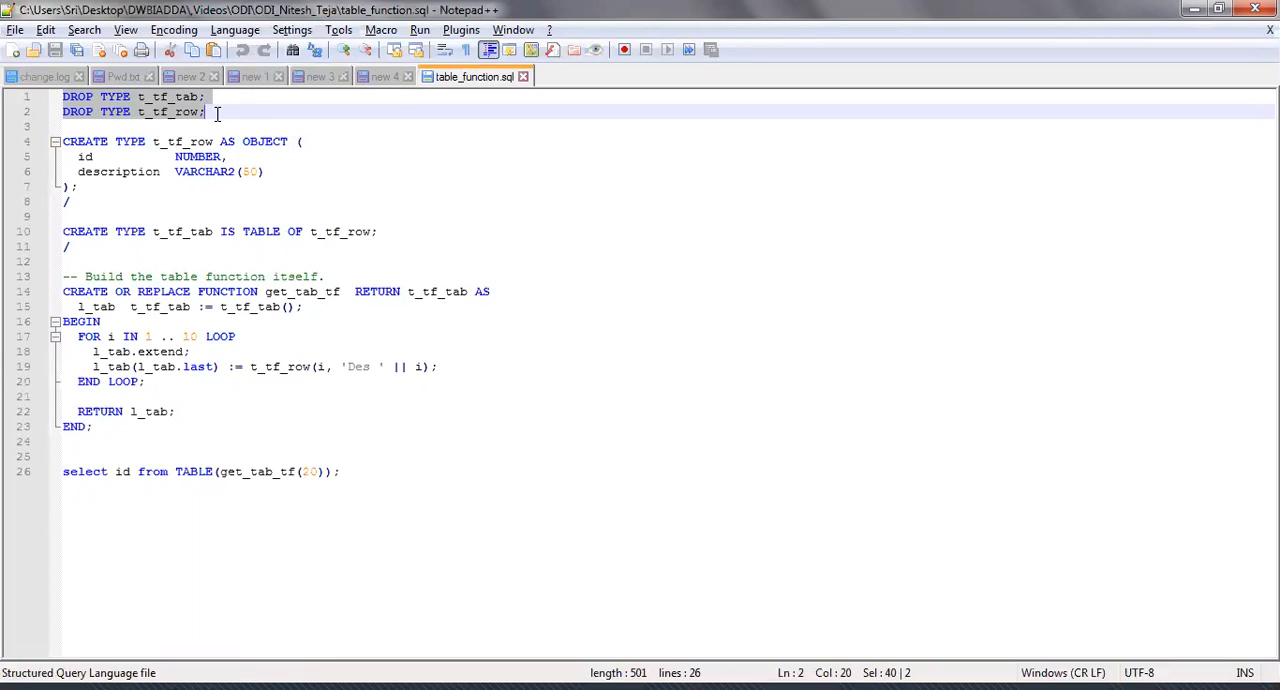
key("Home")
key("shift+Up")
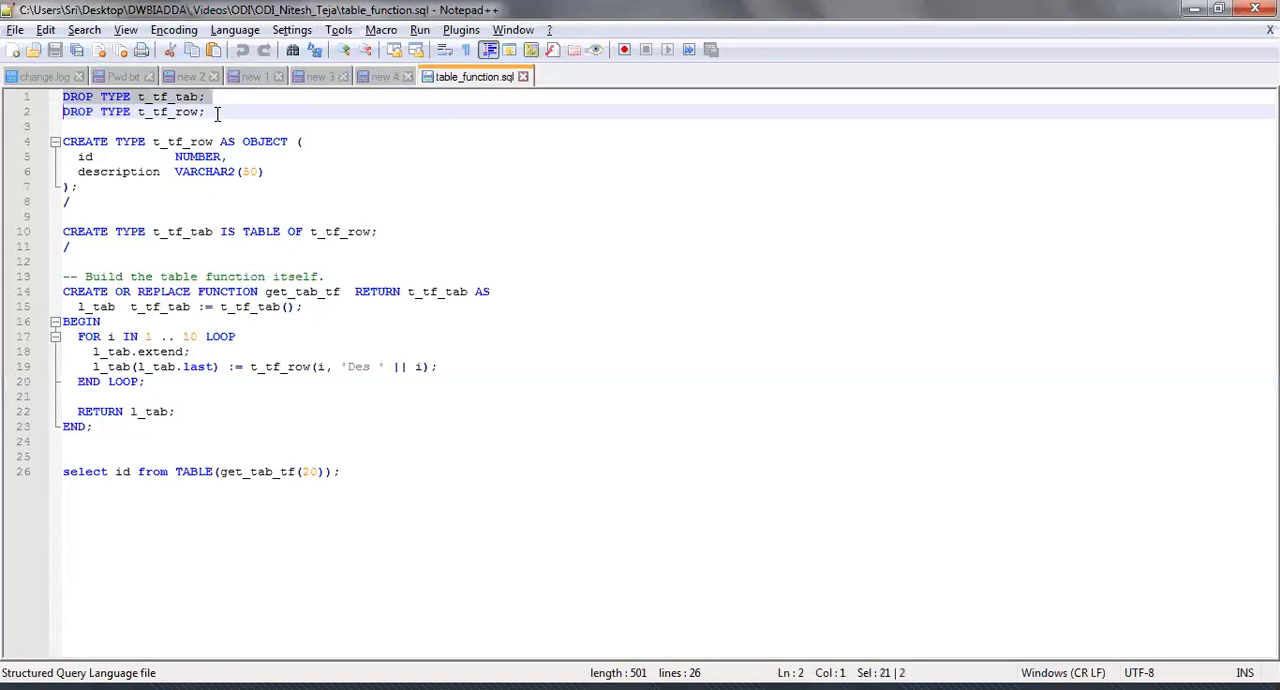
key("shift+Down")
left_click(217, 114)
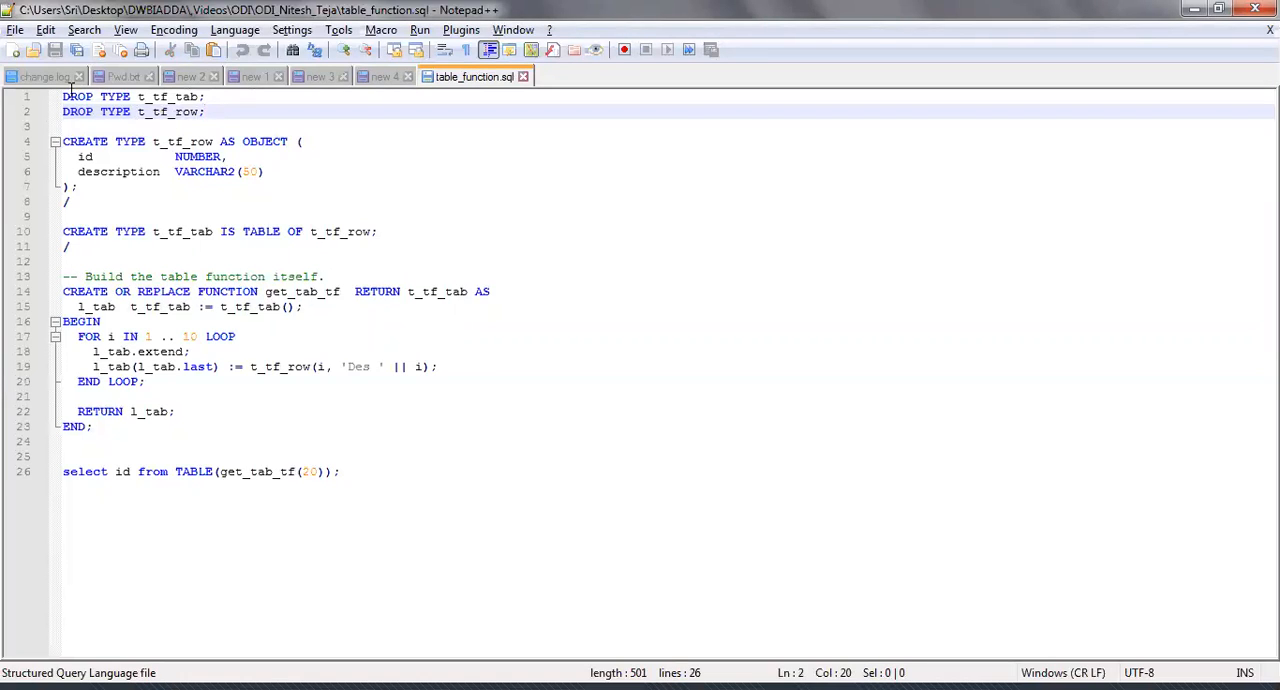
left_click_drag(62, 96, 230, 116)
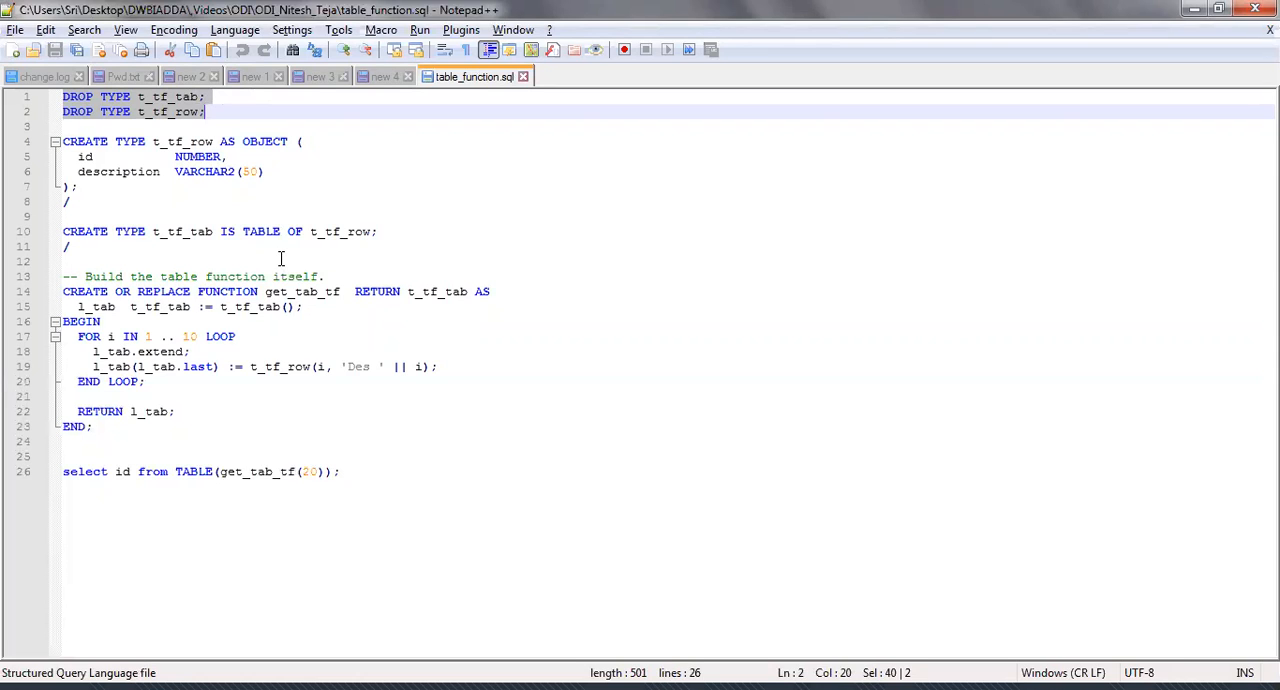
Examine the get_tab_tf function definition in table_function.sql, including its t_tf_tab return type and the select query below it.
left_click(71, 276)
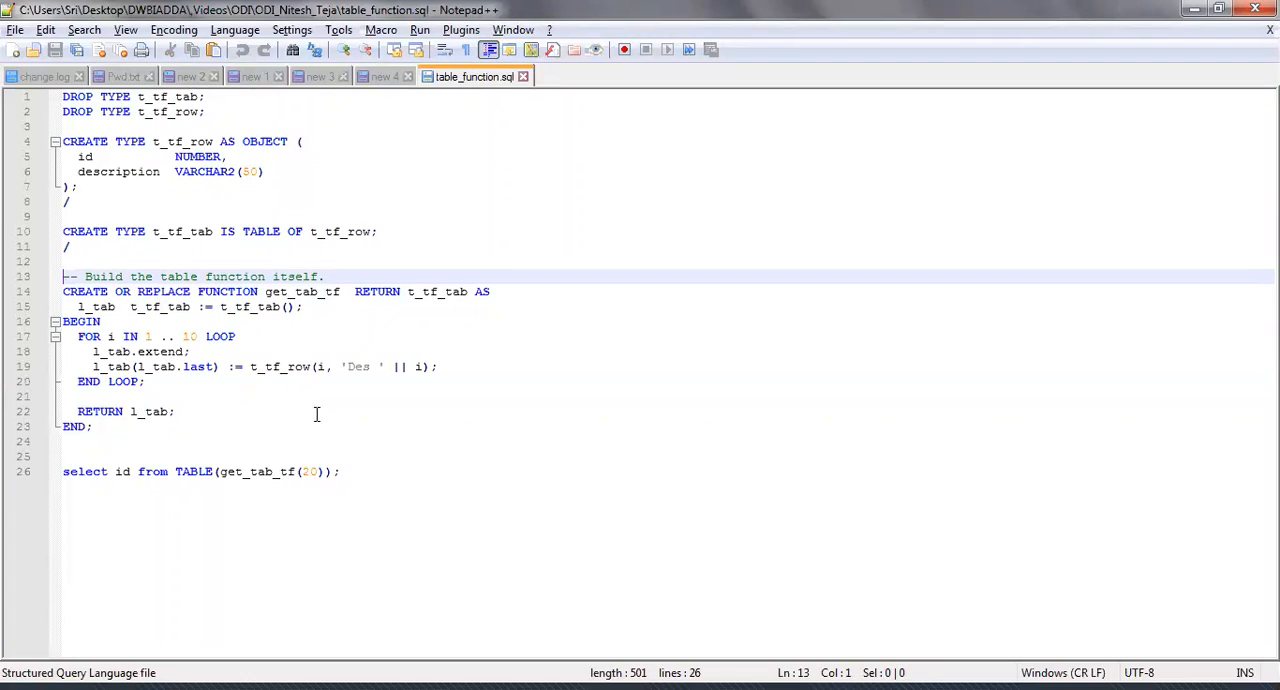
left_click(359, 471, "shift")
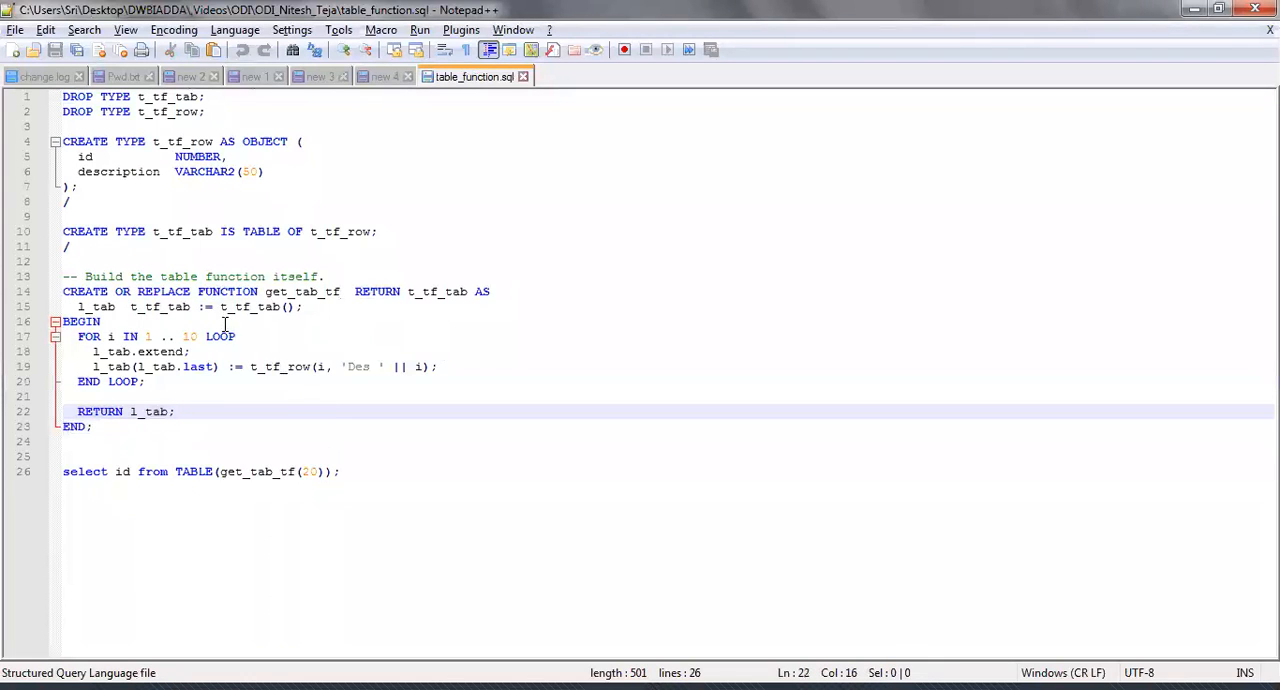
double_click(228, 292)
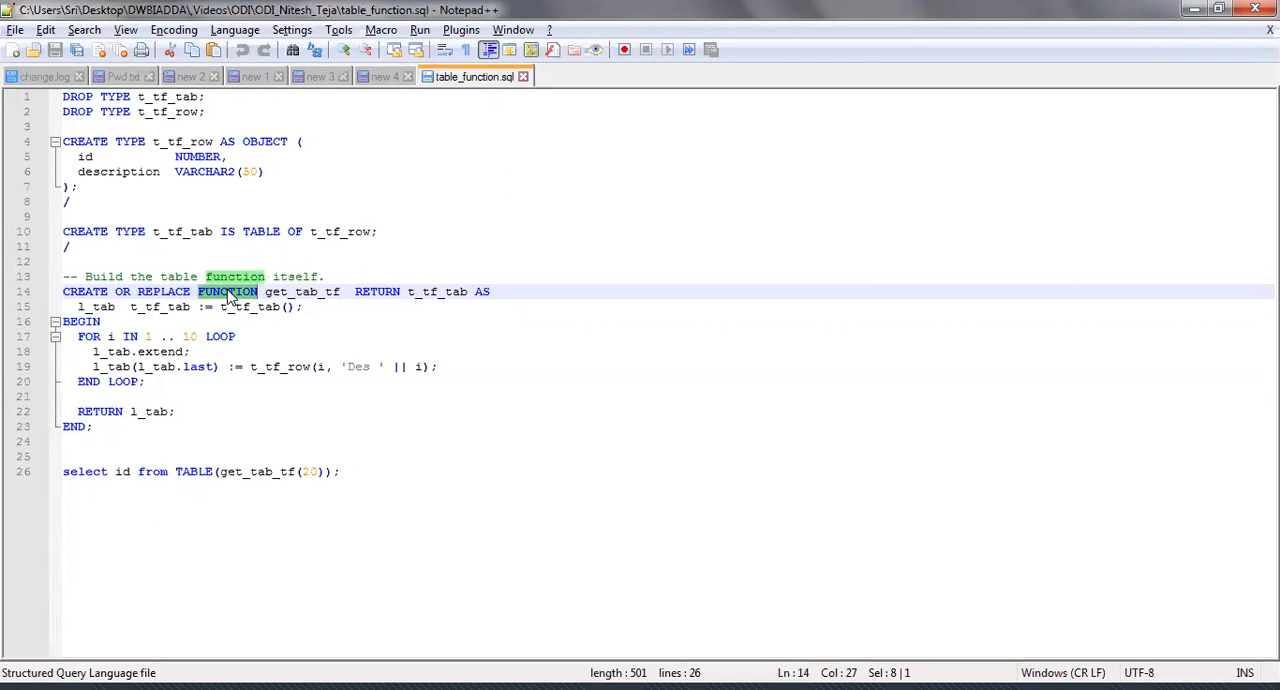
double_click(292, 292)
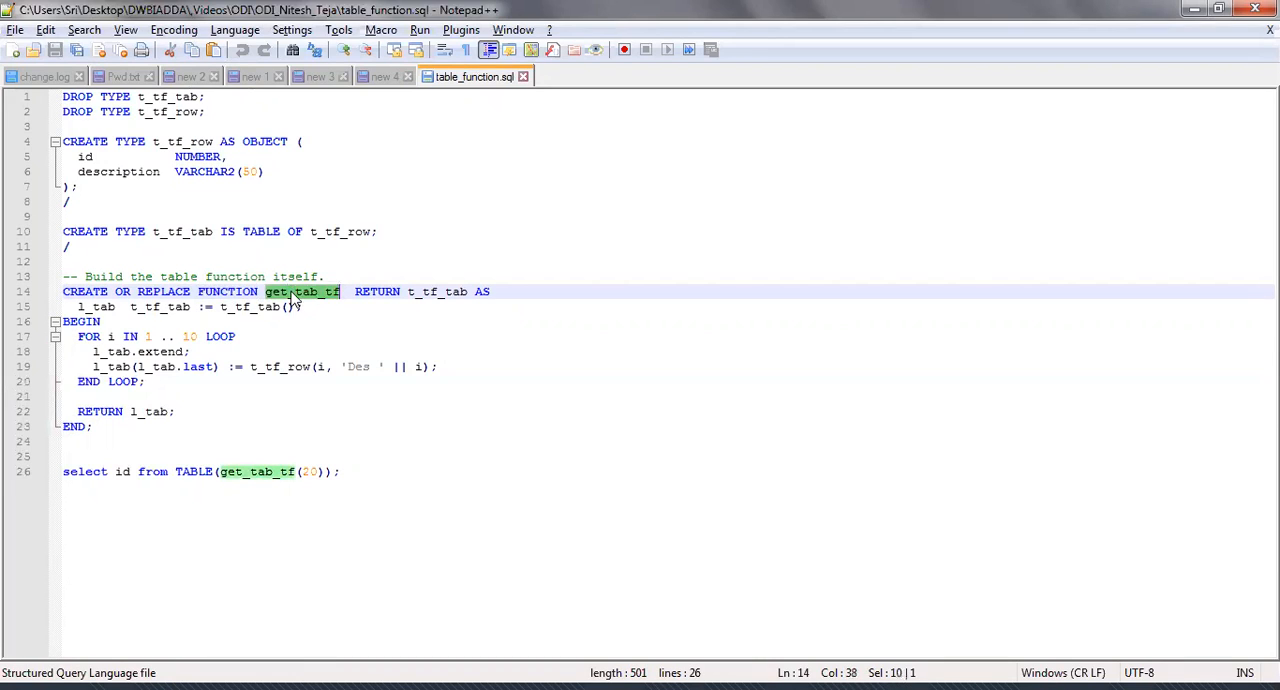
double_click(449, 293)
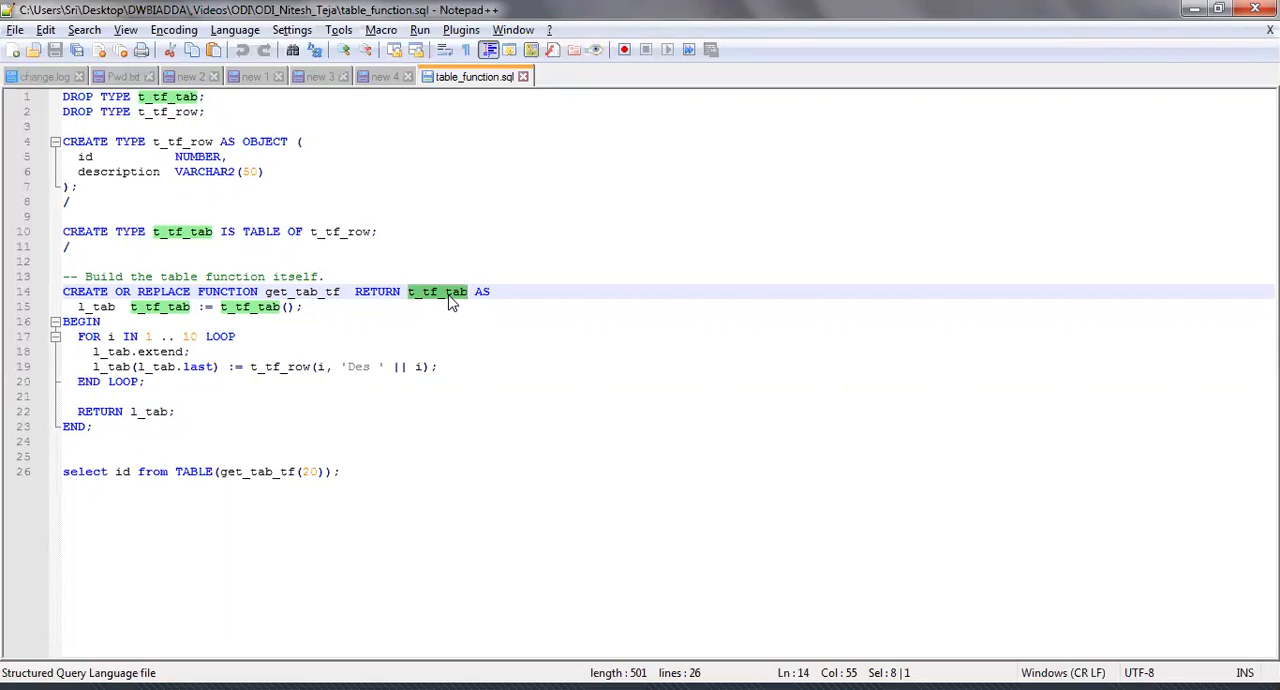
left_click_drag(63, 291, 374, 486)
left_click(374, 486)
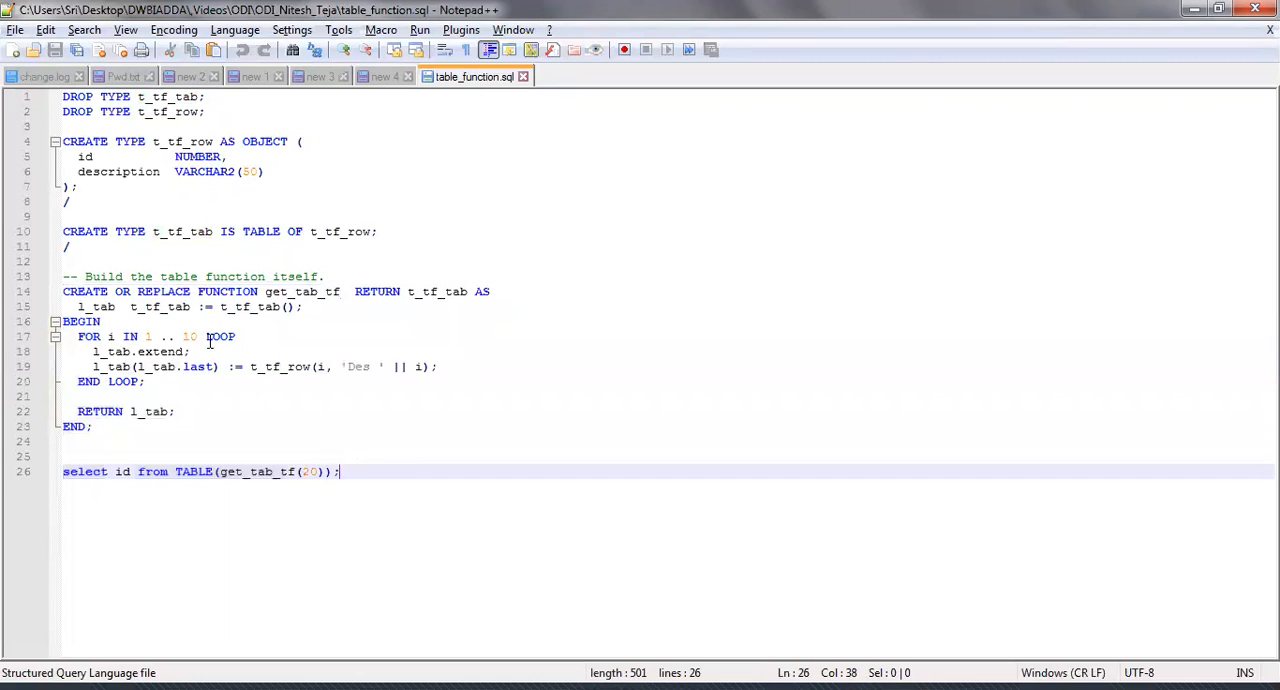
Copy the script from DROP TYPE t_tf_tab through the function's END; into SQL Developer's ODI_TARGET worksheet and enlarge the worksheet area.
left_click(65, 96)
left_click(172, 426, "shift")
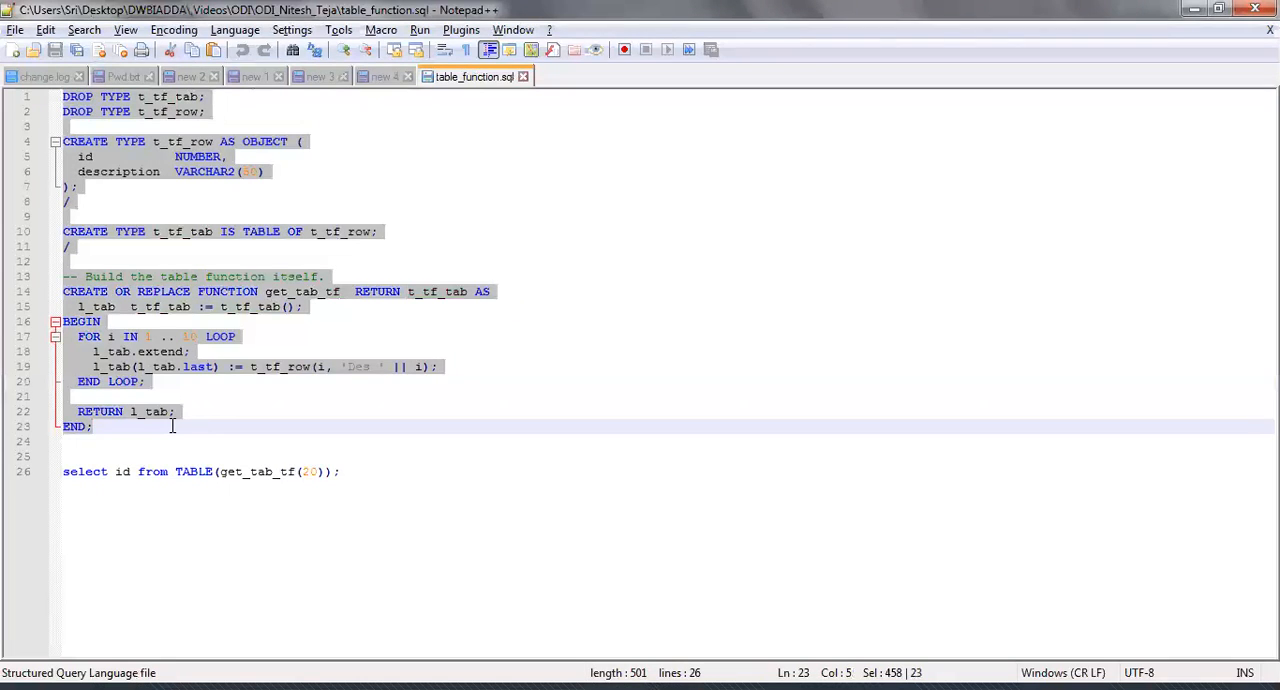
left_click(412, 687)
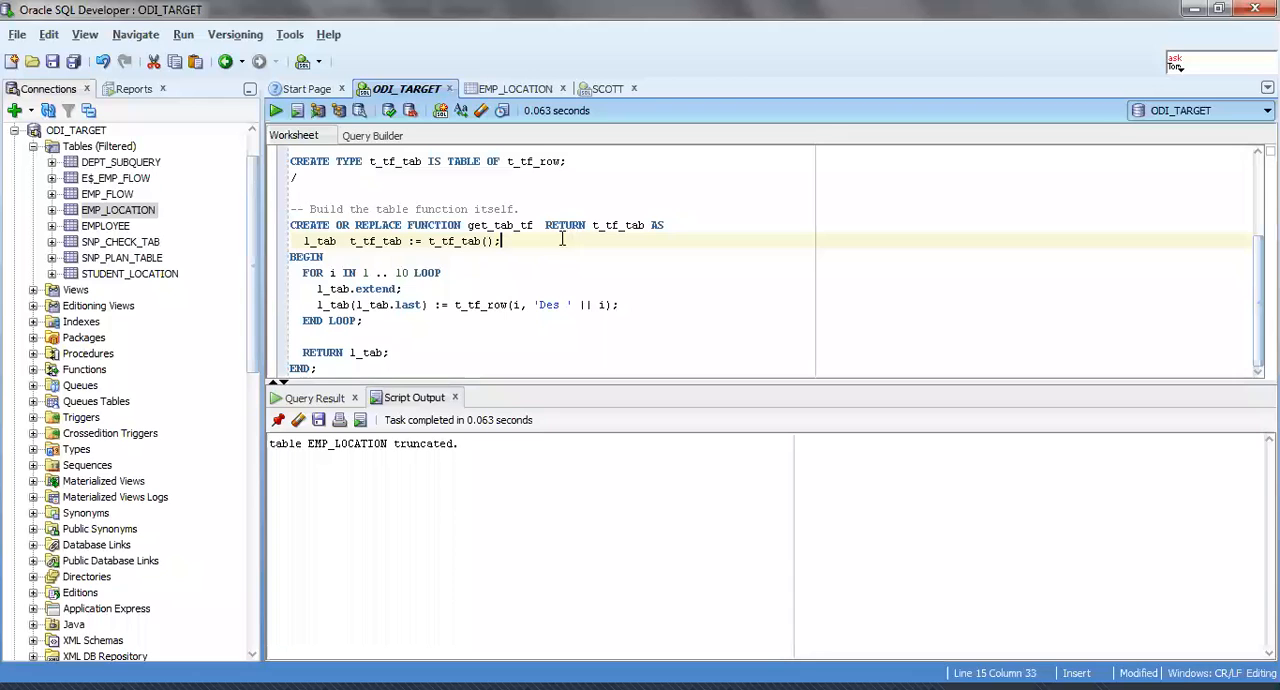
left_click_drag(484, 382, 505, 575)
left_click(432, 363)
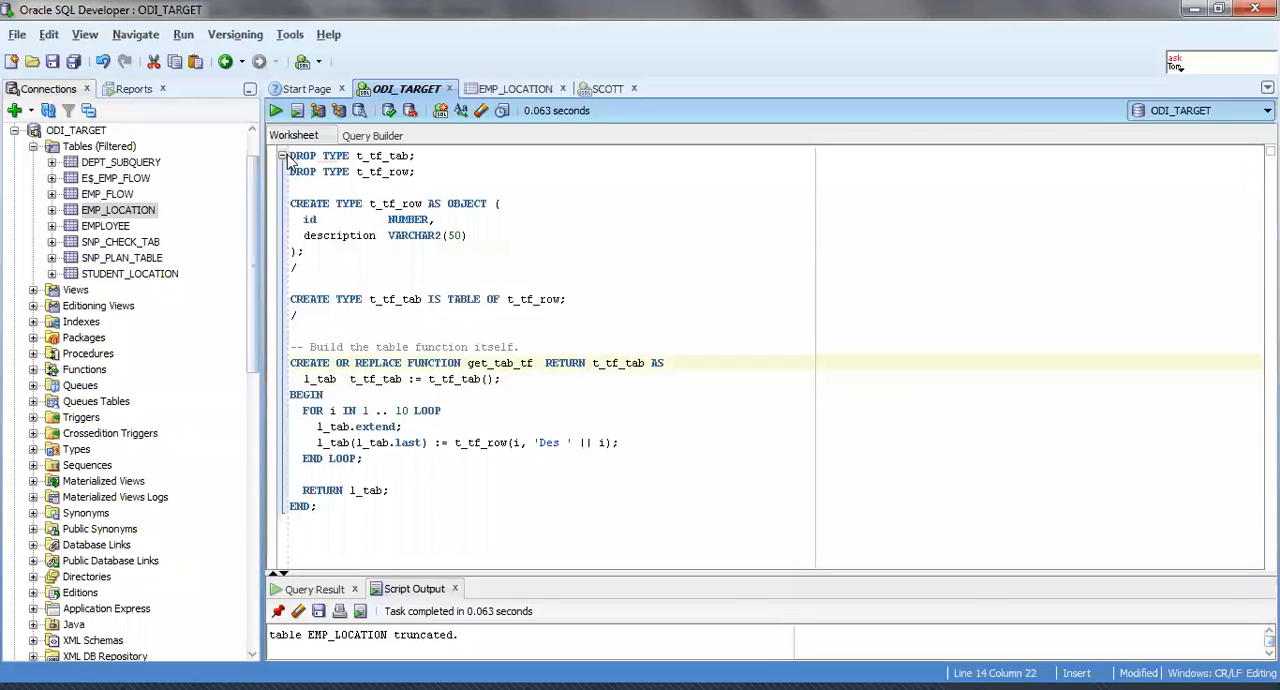
Examine the DROP TYPE statements for t_tf_tab and t_tf_row and the id and description attributes of t_tf_row.
left_click_drag(291, 156, 438, 184)
left_click(440, 184)
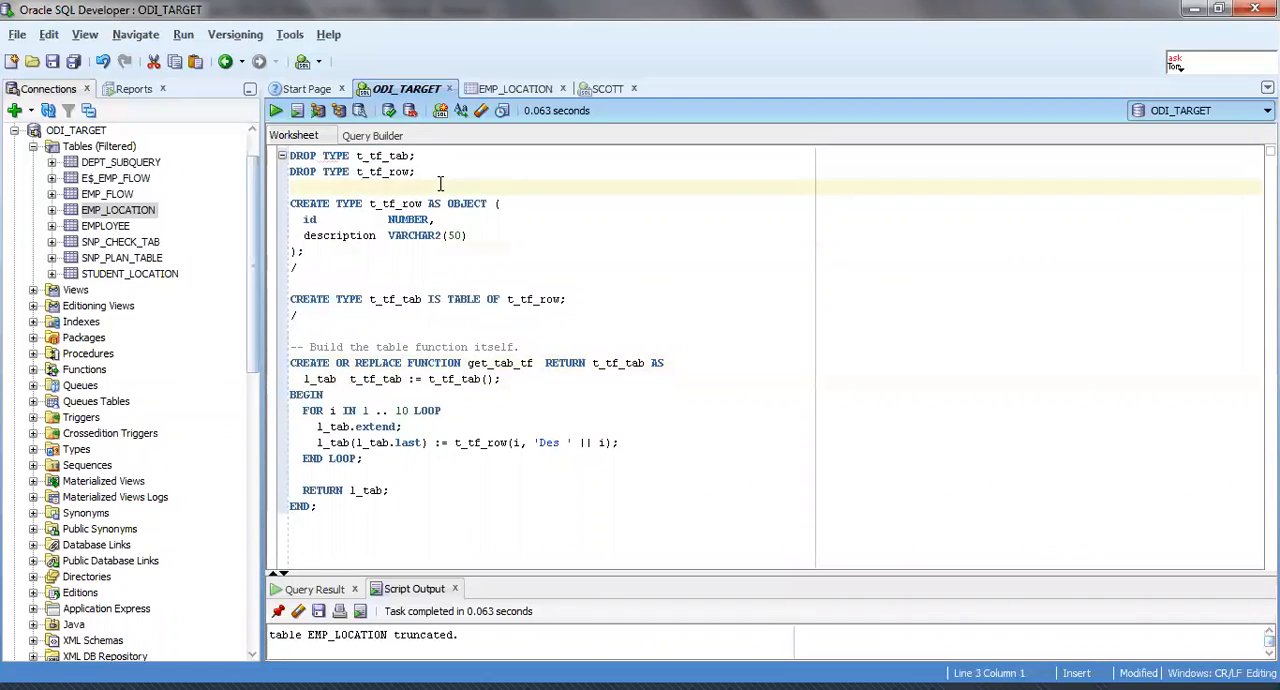
double_click(376, 156)
double_click(377, 171)
left_click(317, 156)
left_click_drag(291, 156, 403, 181)
left_click(403, 183)
left_click(310, 219)
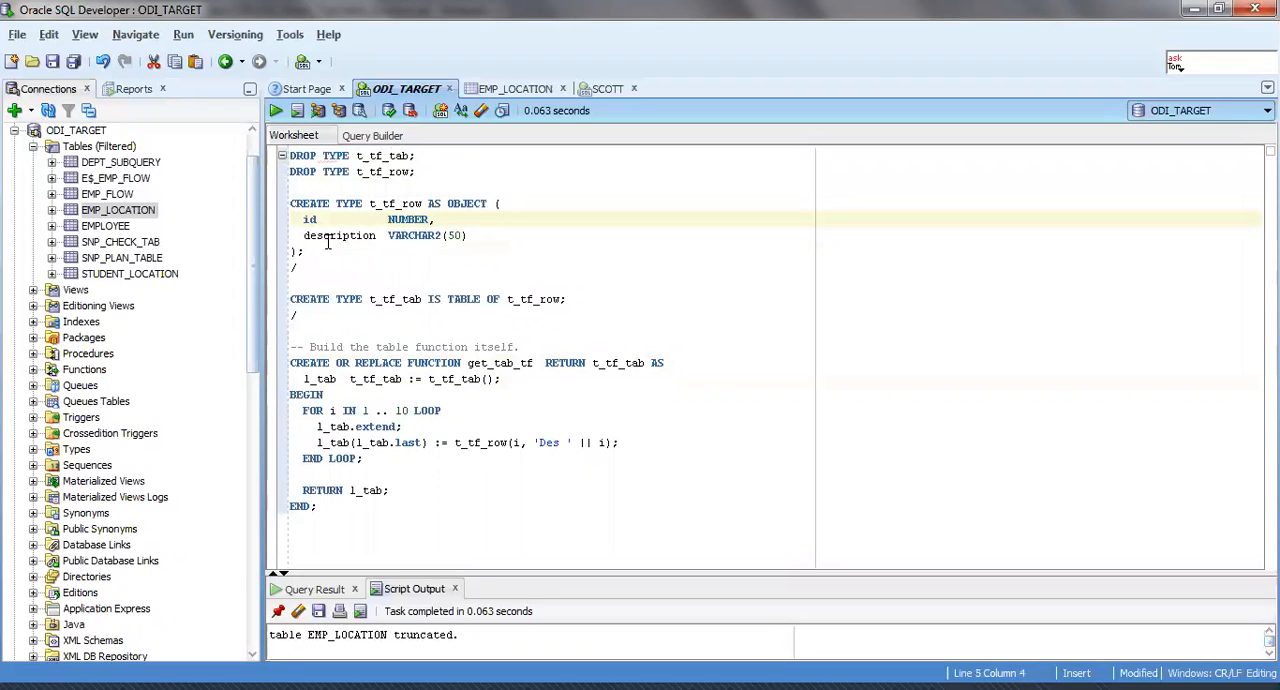
double_click(327, 236)
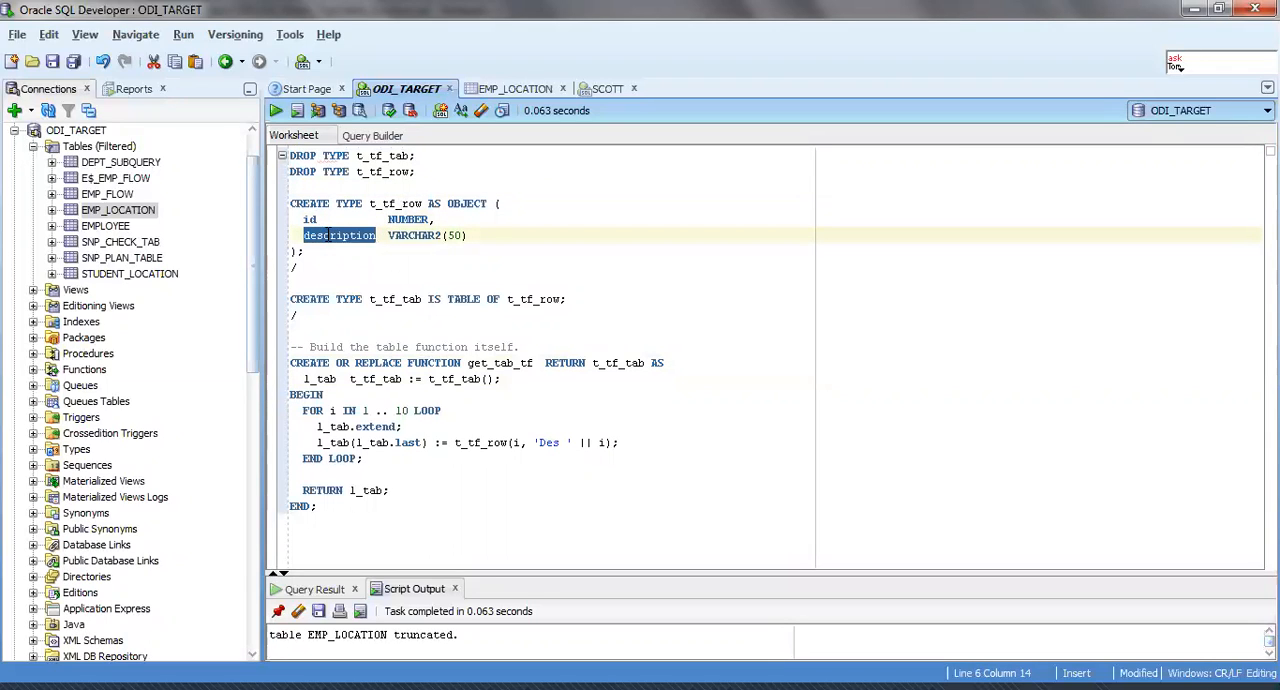
left_click(327, 236)
Run the script from DROP TYPE t_tf_tab through the function's END; and check the get_tab_tf compilation line in the script output.
left_click_drag(290, 156, 365, 510)
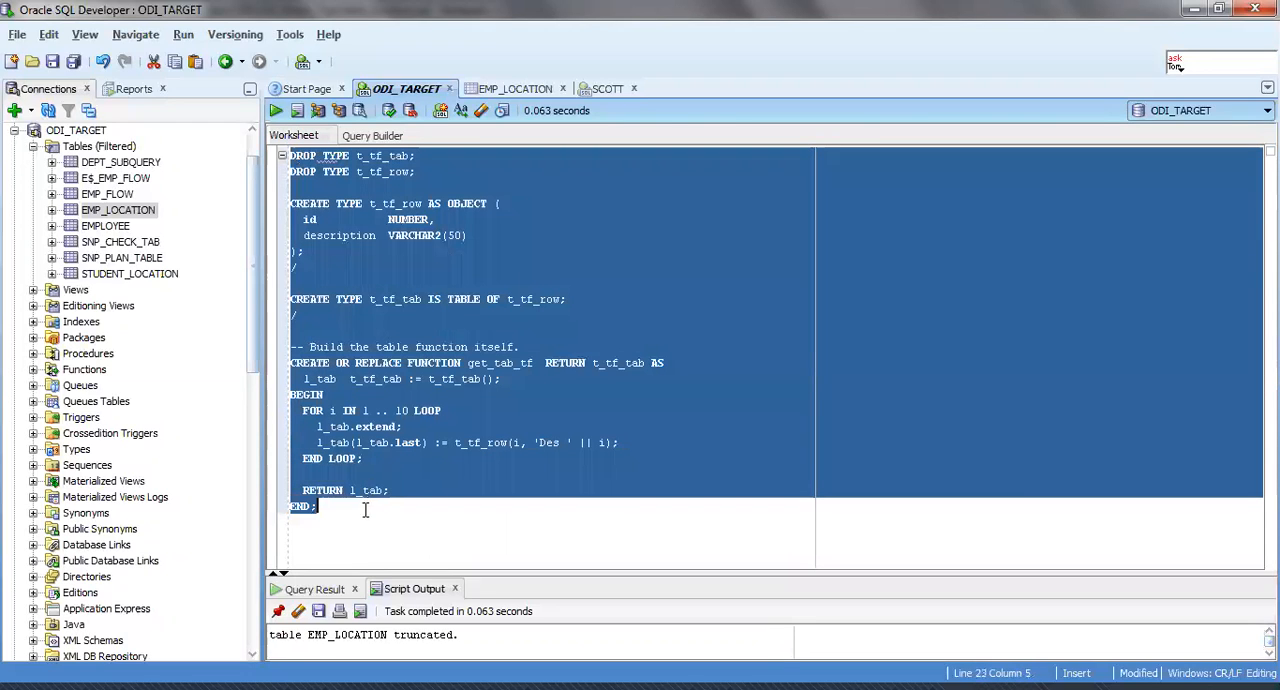
left_click(272, 111)
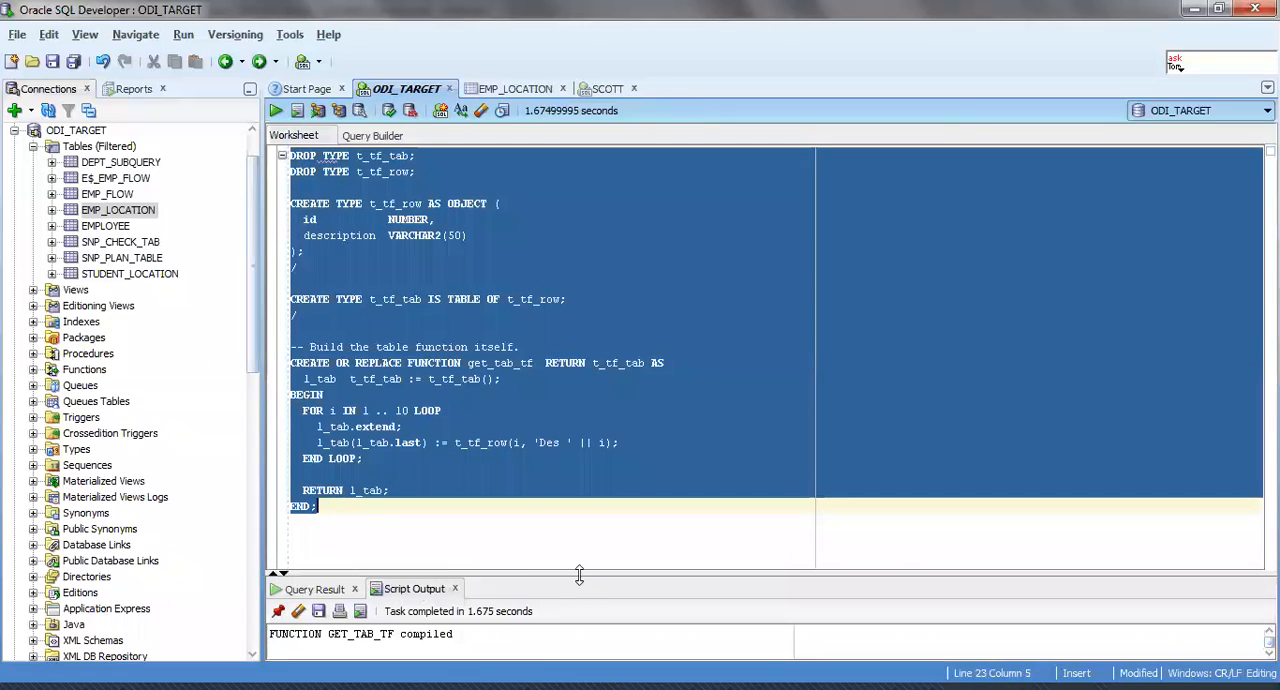
left_click_drag(579, 575, 587, 358)
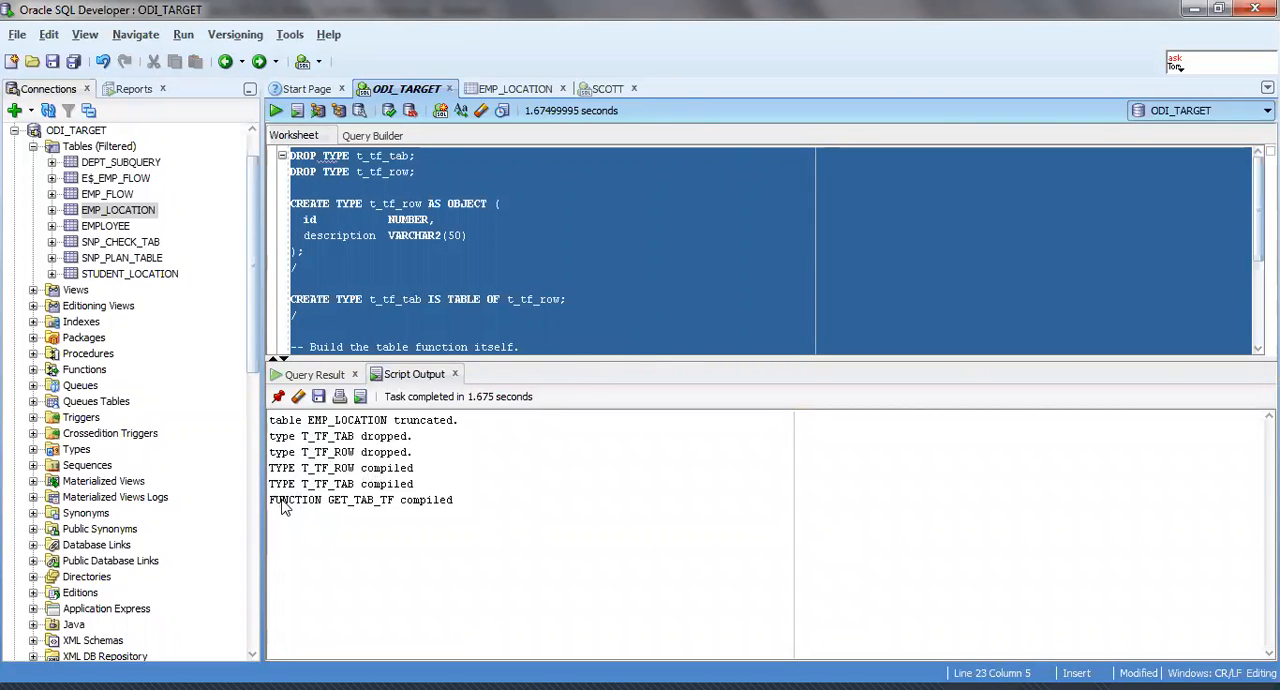
left_click_drag(276, 500, 477, 513)
left_click(477, 513)
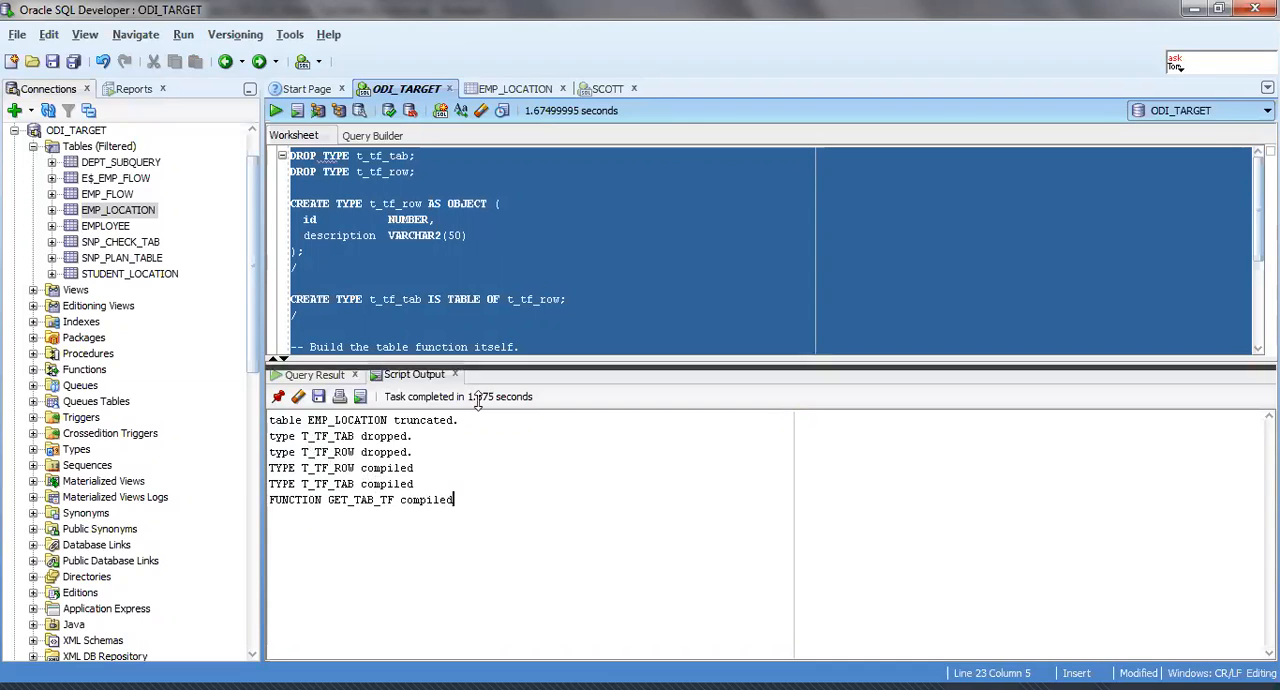
left_click_drag(474, 360, 478, 578)
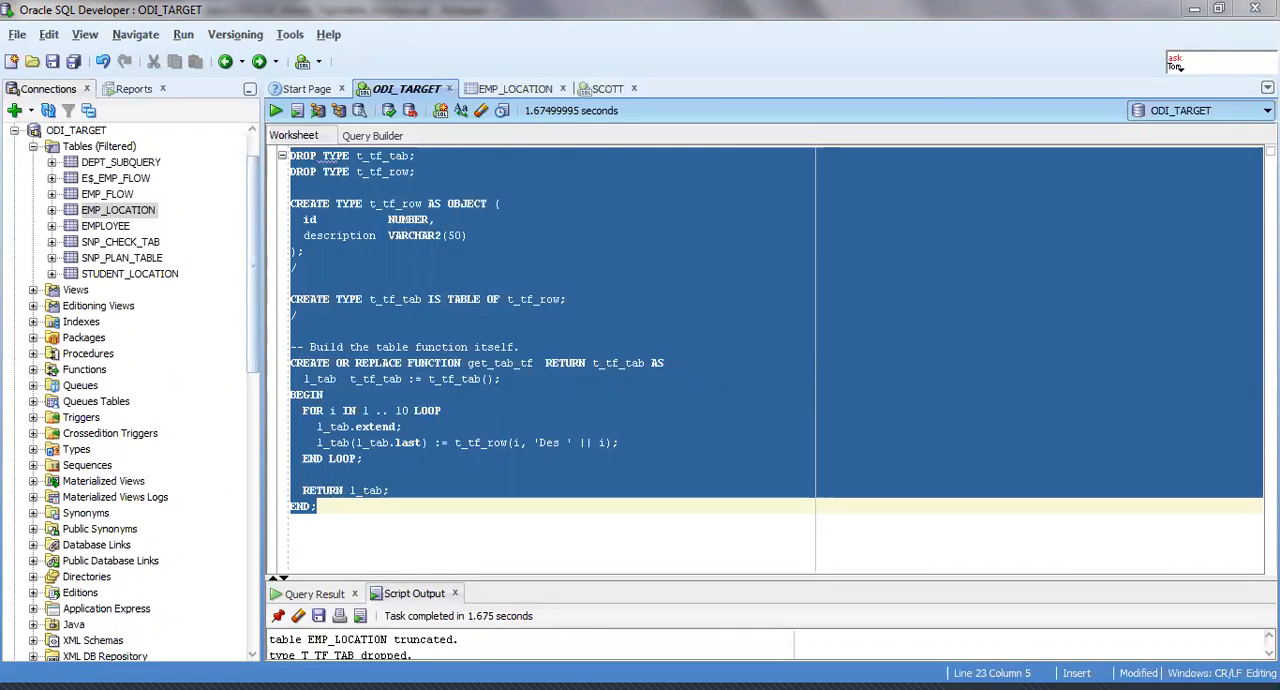
Add the query "select id from TABLE(get_tab_tf);" below the function's END; in the worksheet.
left_click(480, 517)
key("Return")
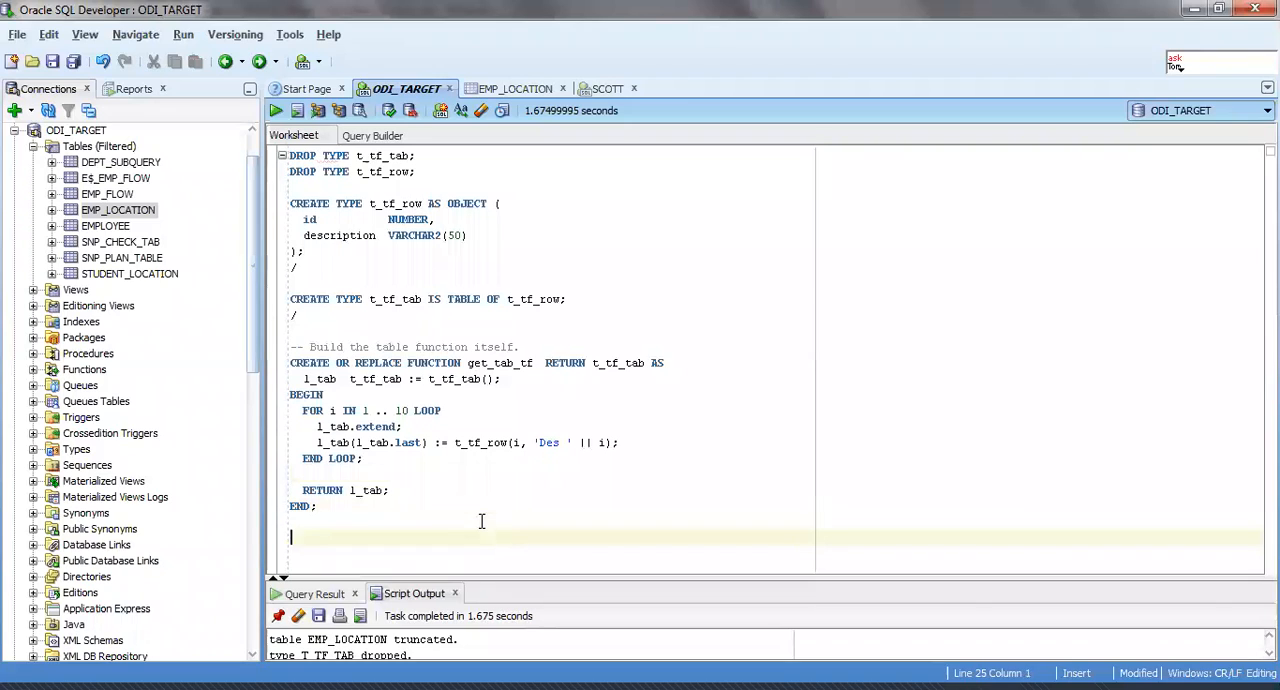
type("select id from TABLE(get_tab_tf);")
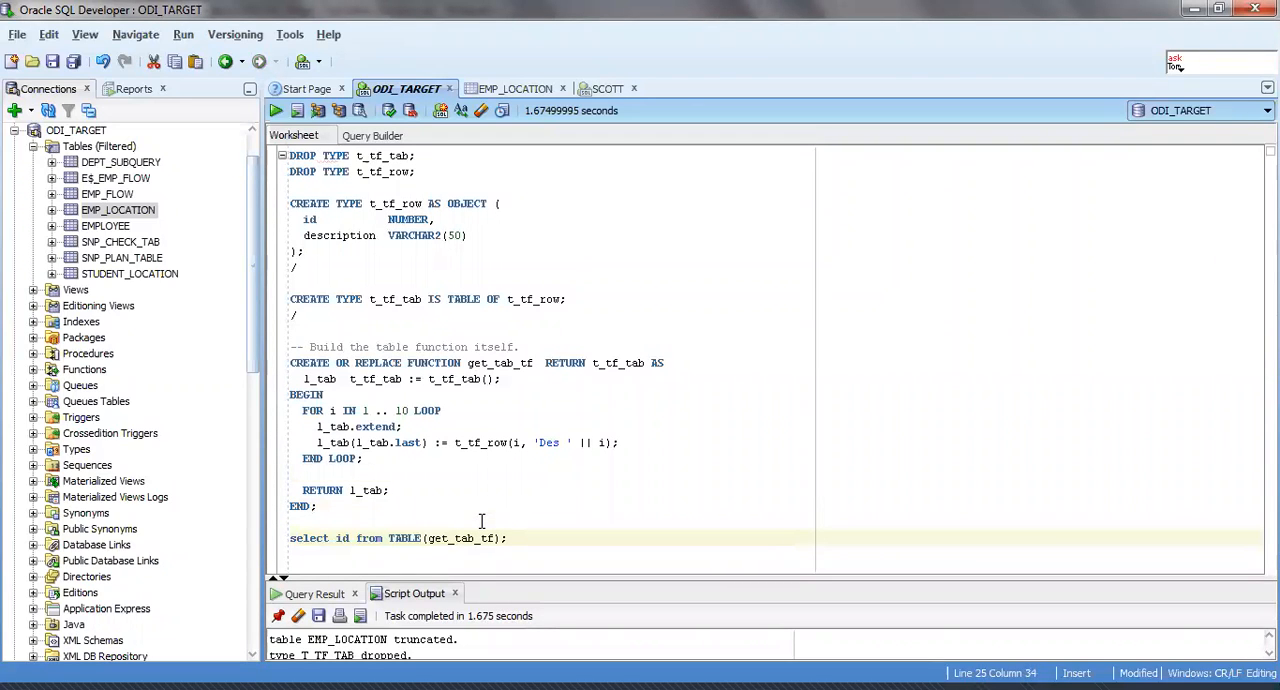
Examine the query's id column and get_tab_tf call against the t_tf_tab type and the function's definition.
left_click_drag(337, 540, 356, 549)
left_click(422, 552)
left_click(339, 538)
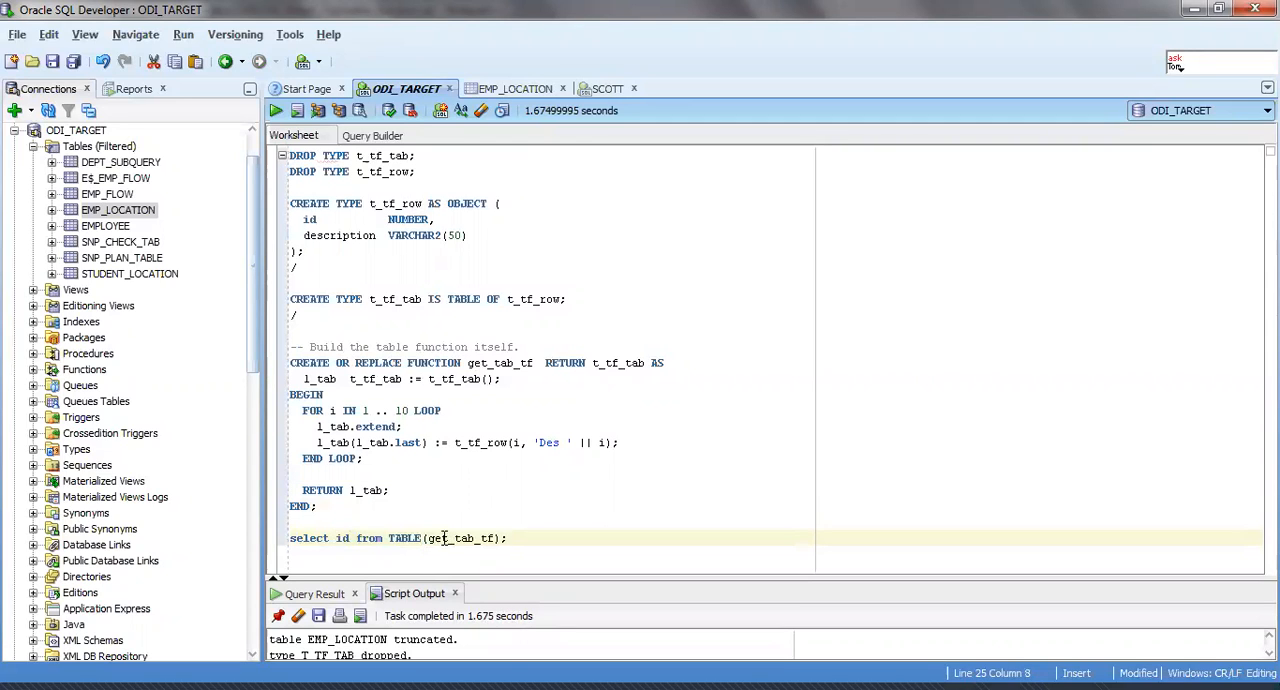
left_click_drag(428, 538, 497, 538)
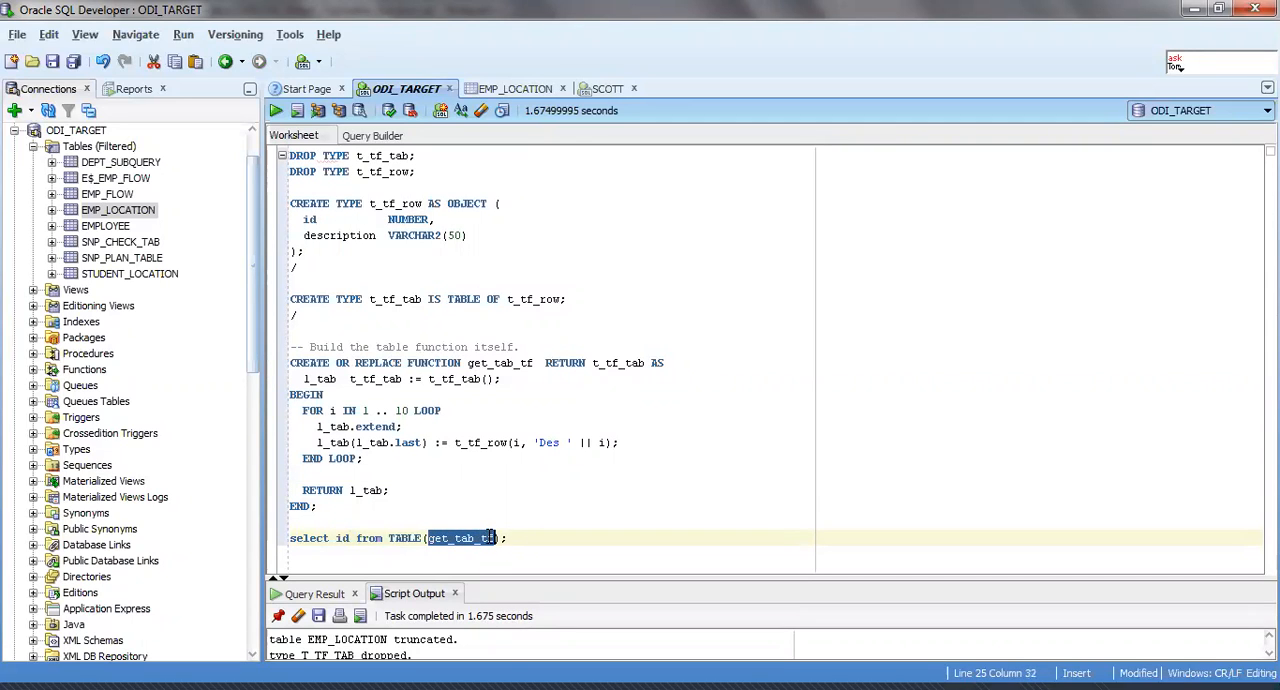
double_click(389, 300)
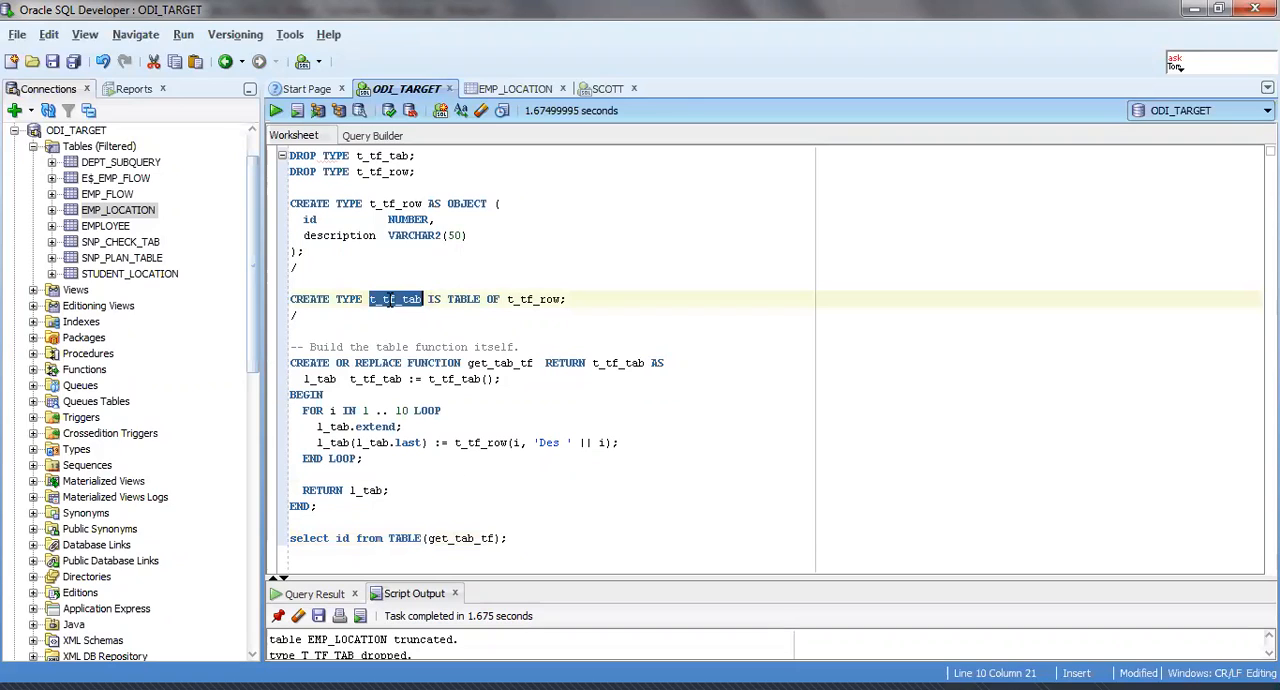
left_click(472, 363)
double_click(472, 363)
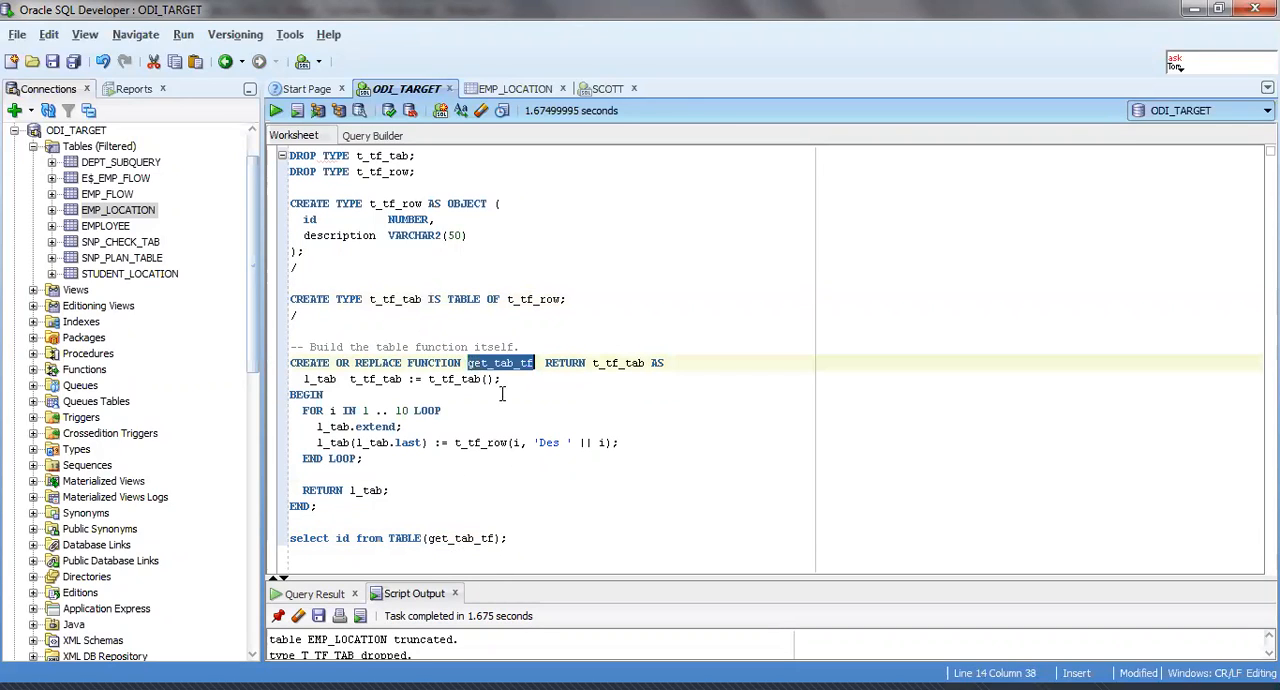
left_click(469, 538)
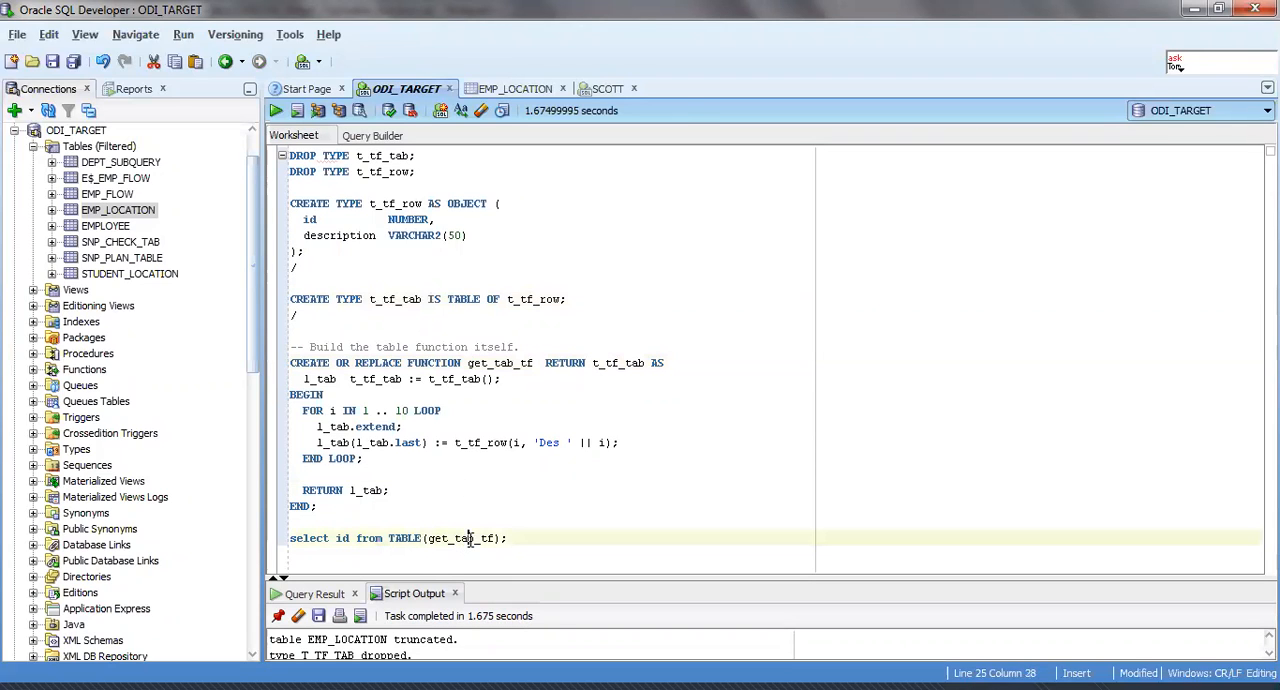
Try to run the whole worksheet as a script including the select query, and close the Query Result and Script Output.
key("F5")
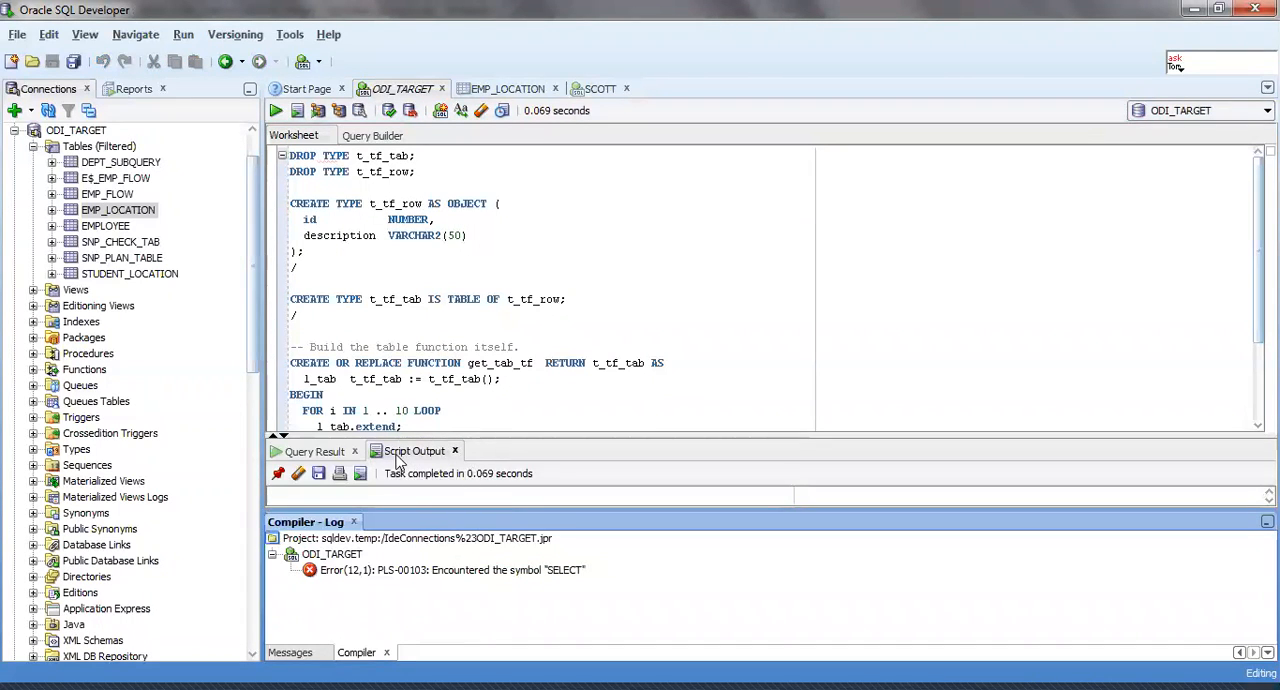
left_click(355, 452)
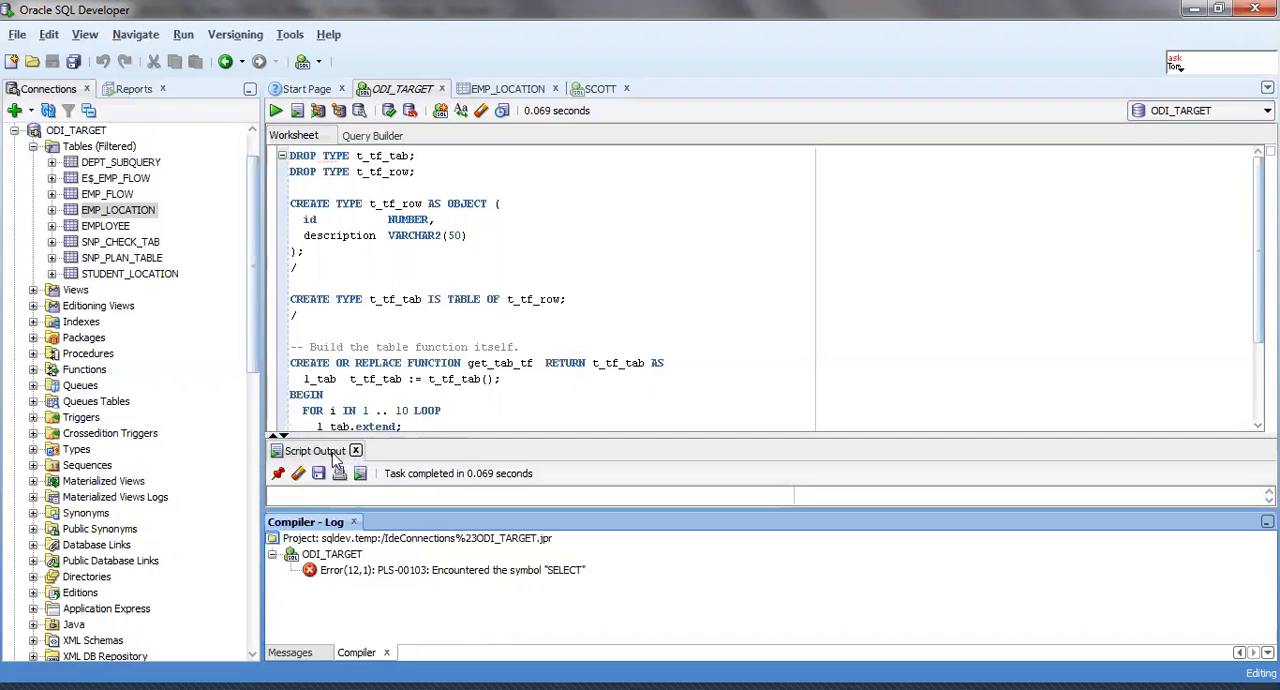
left_click(356, 451)
Try to run only the "select id from TABLE(get_tab_tf);" query, and close the compiler log.
scroll(382, 444, "down", 1)
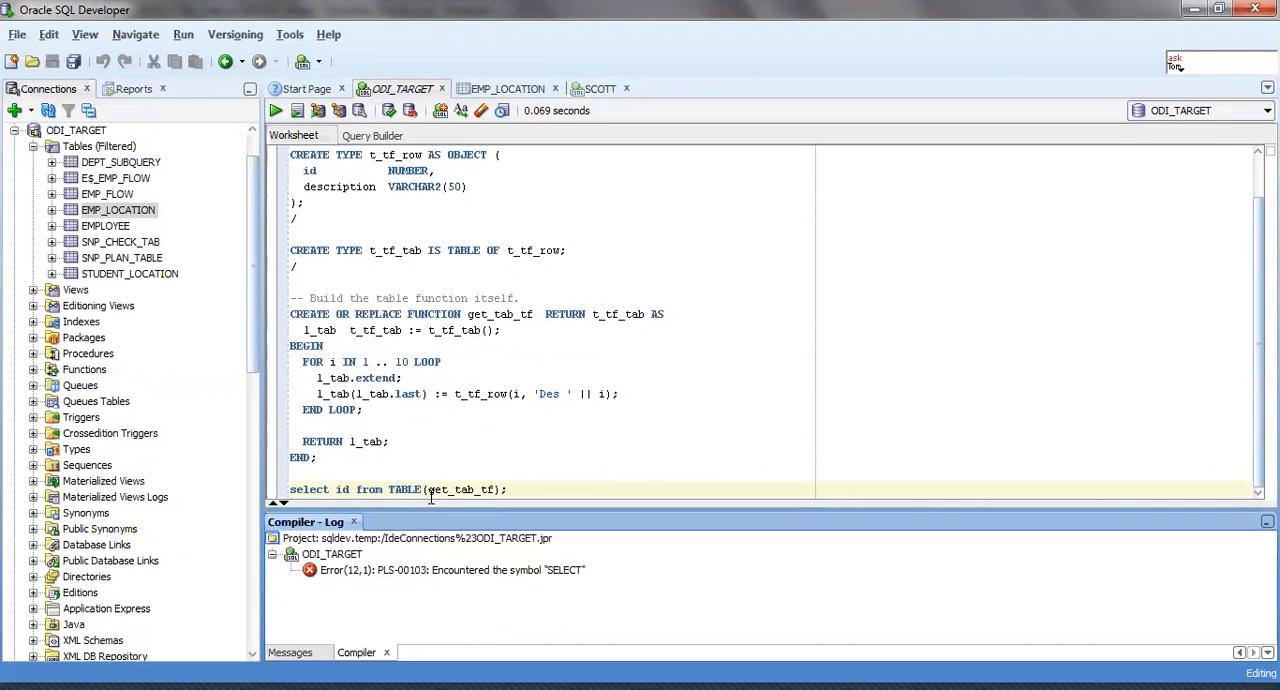
left_click(524, 489)
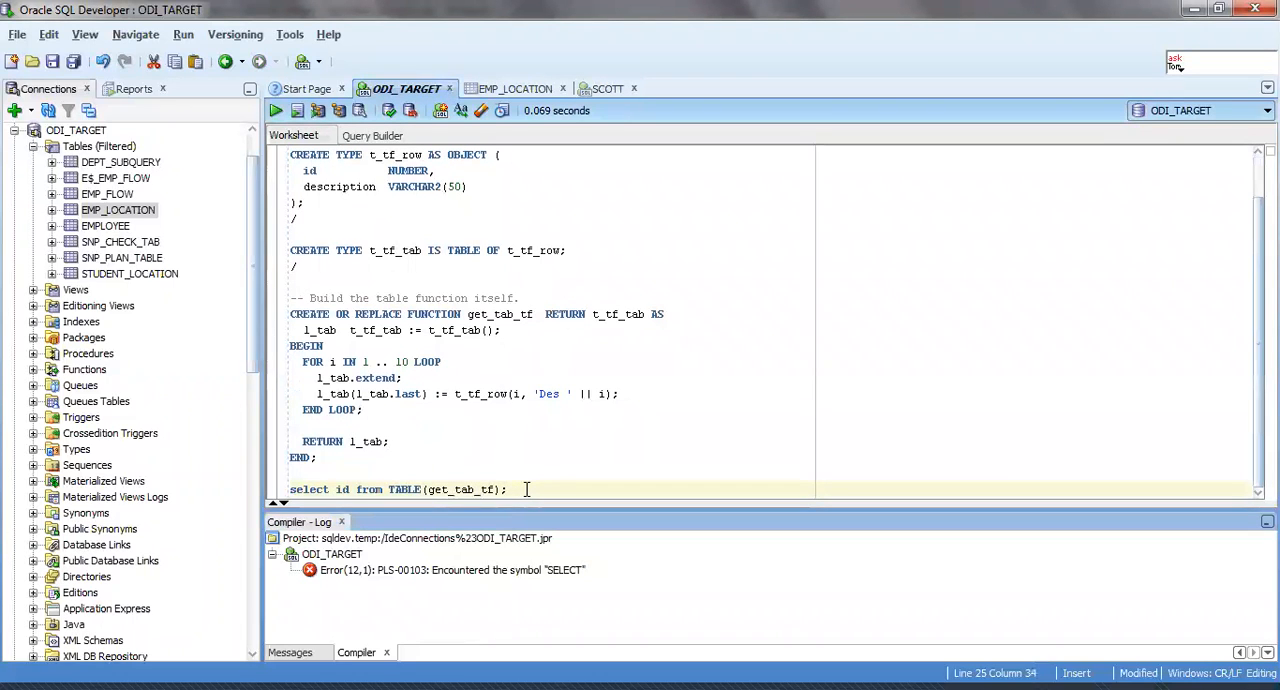
left_click_drag(524, 489, 253, 479)
left_click(276, 111)
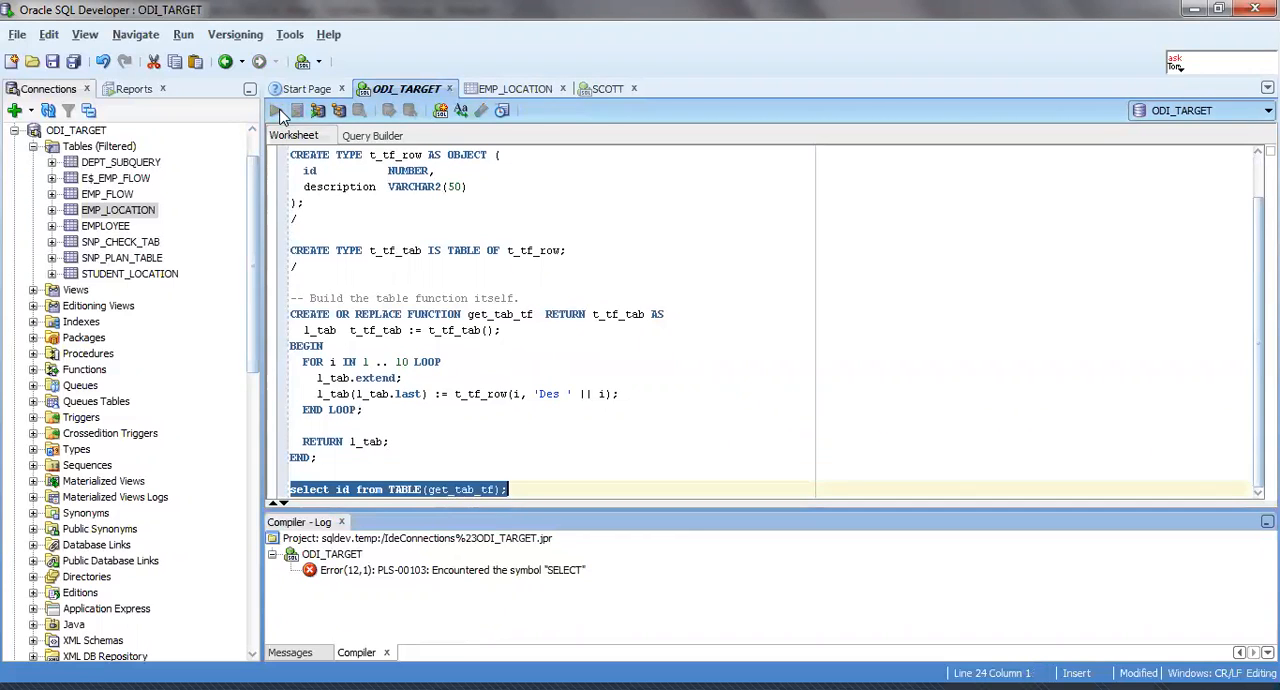
left_click(341, 523)
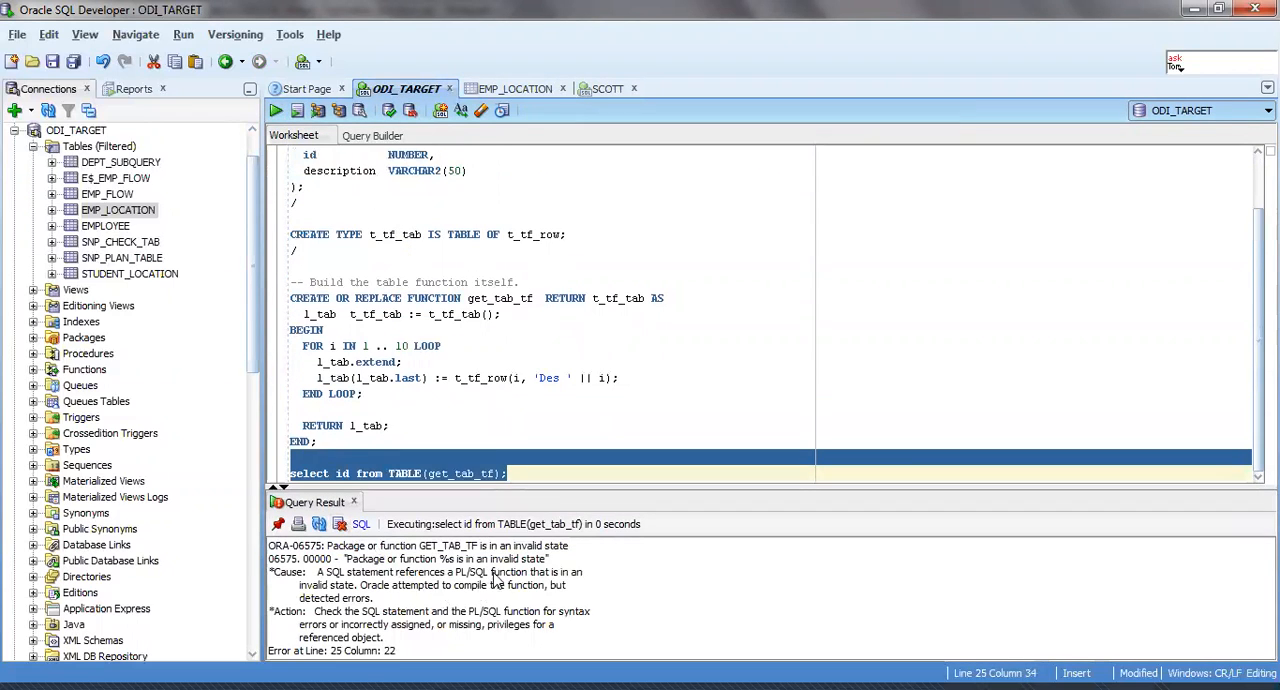
Add a "/" terminator below the function's END; and blank lines before the select query.
left_click(389, 425)
left_click(334, 456)
type("/")
key("Return")
key("Return")
key("Return")
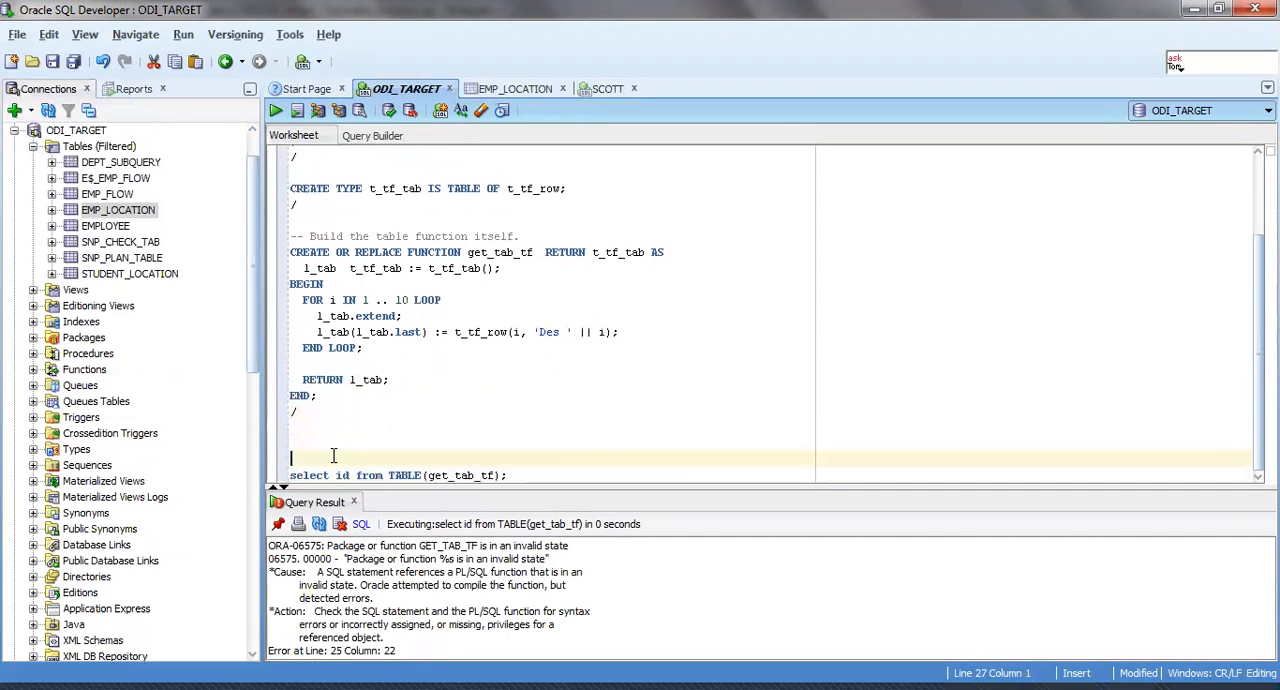
Run the statements from the first DROP TYPE through the "/" after END; to recreate the types and get_tab_tf function.
key("ctrl+Home")
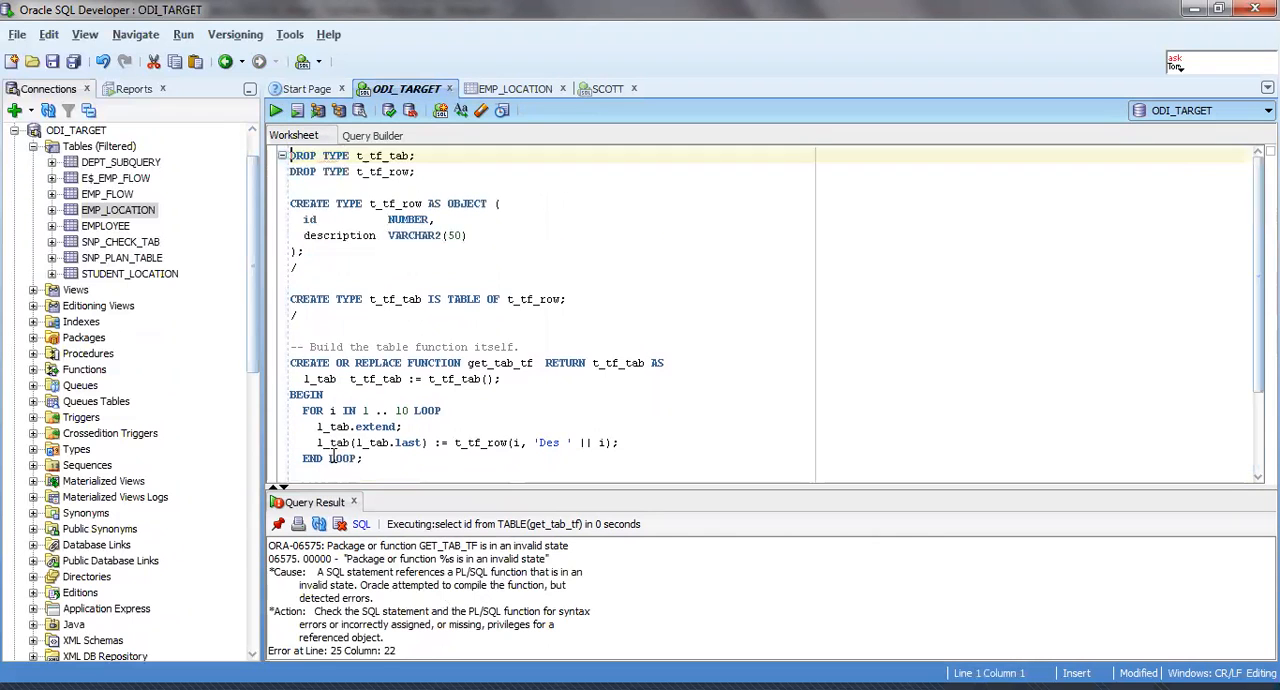
scroll(350, 450, "down", 4)
left_click(341, 418, "shift")
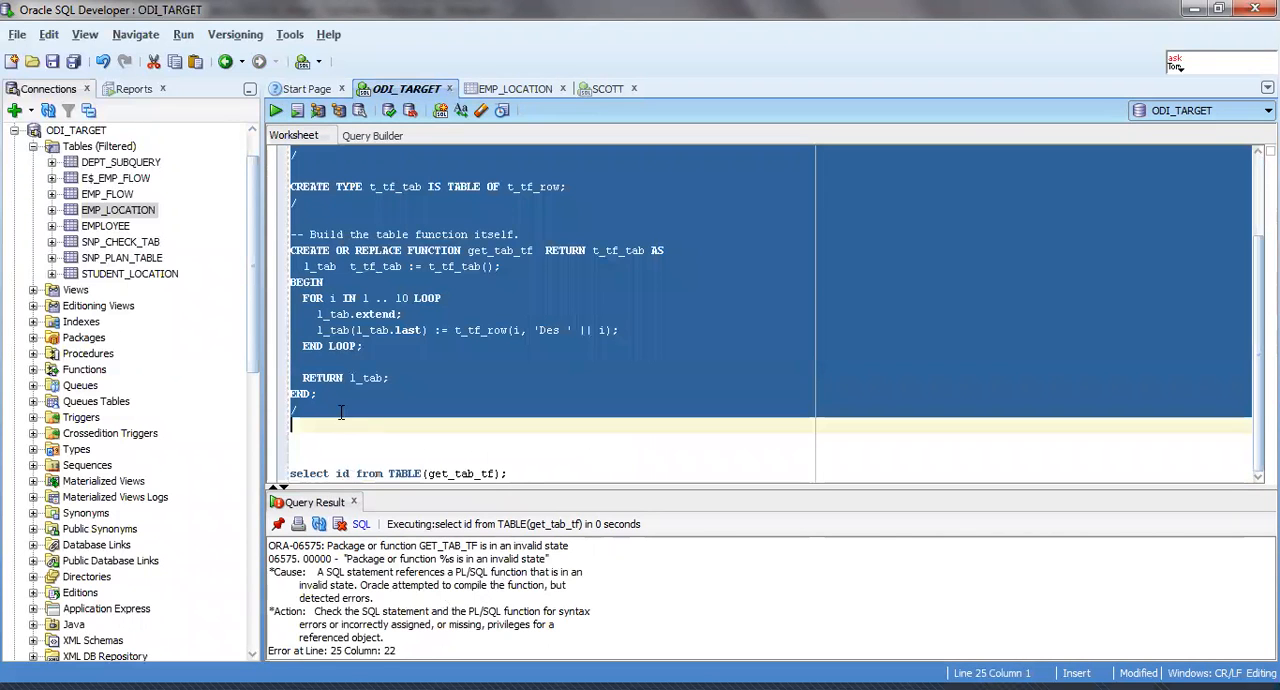
left_click(273, 113)
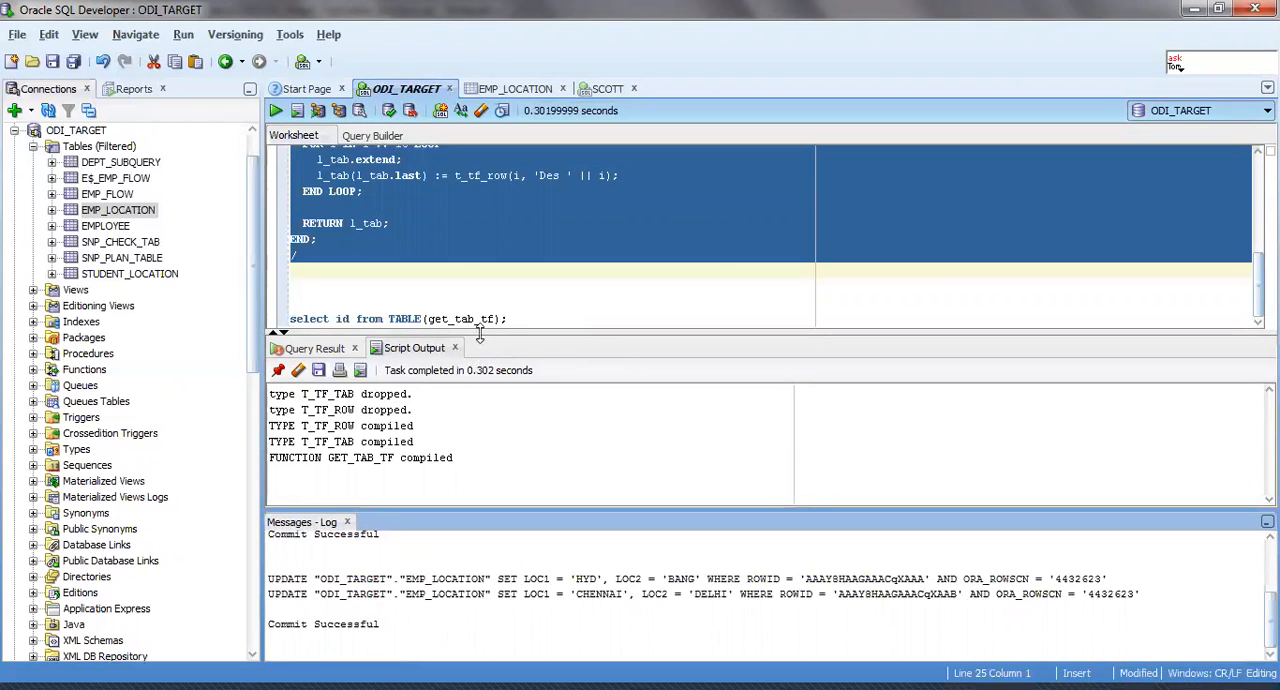
Run only the "select id from TABLE(get_tab_tf);" query at the end of the worksheet.
left_click(509, 318)
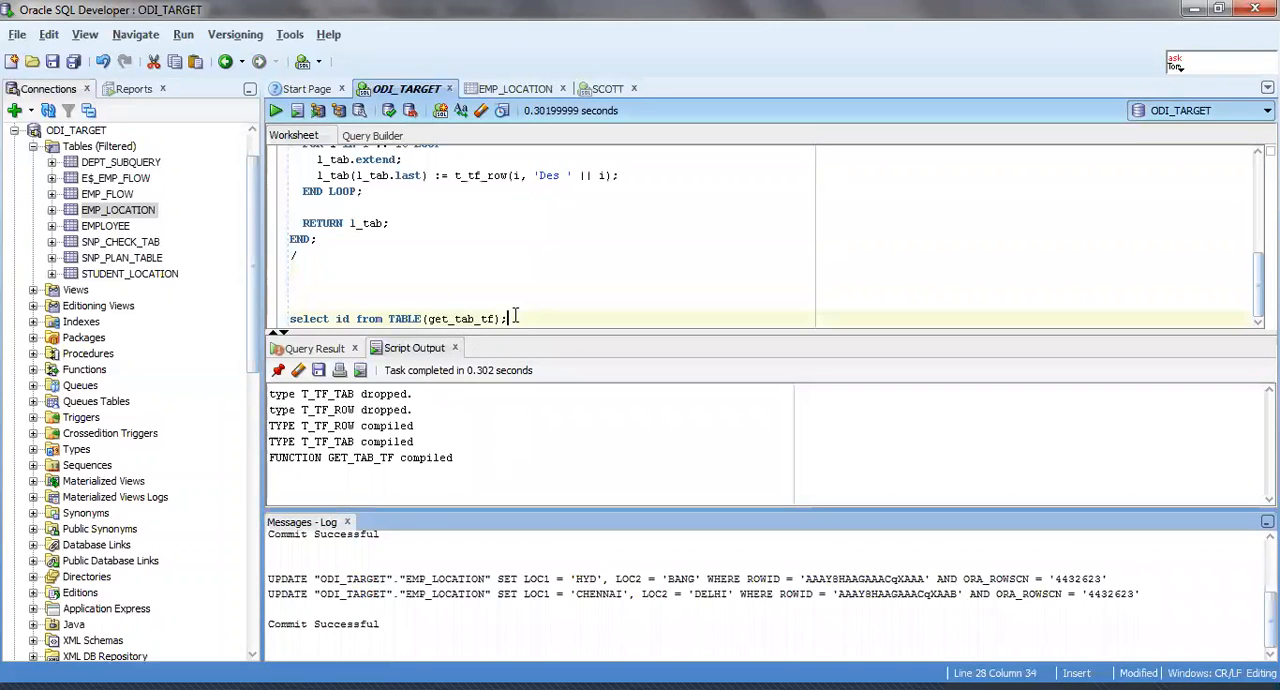
left_click_drag(509, 318, 290, 319)
left_click(275, 110)
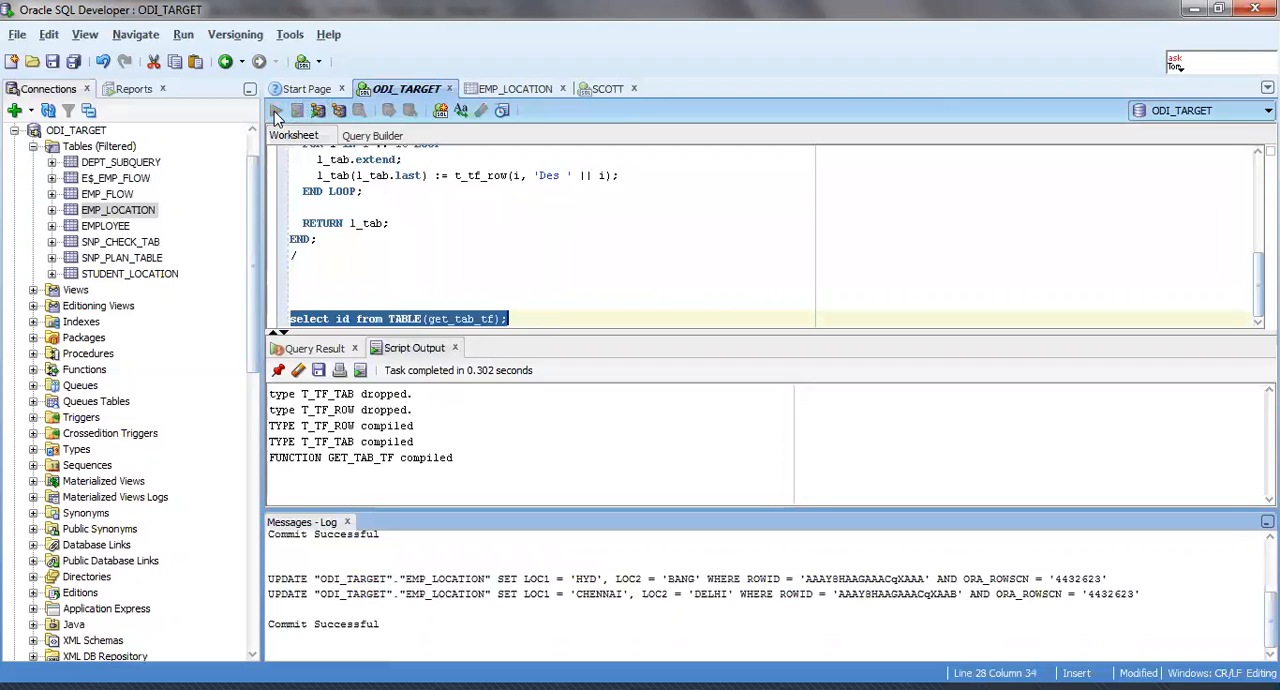
Enlarge the query result area and close the message log.
left_click_drag(435, 508, 459, 631)
left_click(429, 284)
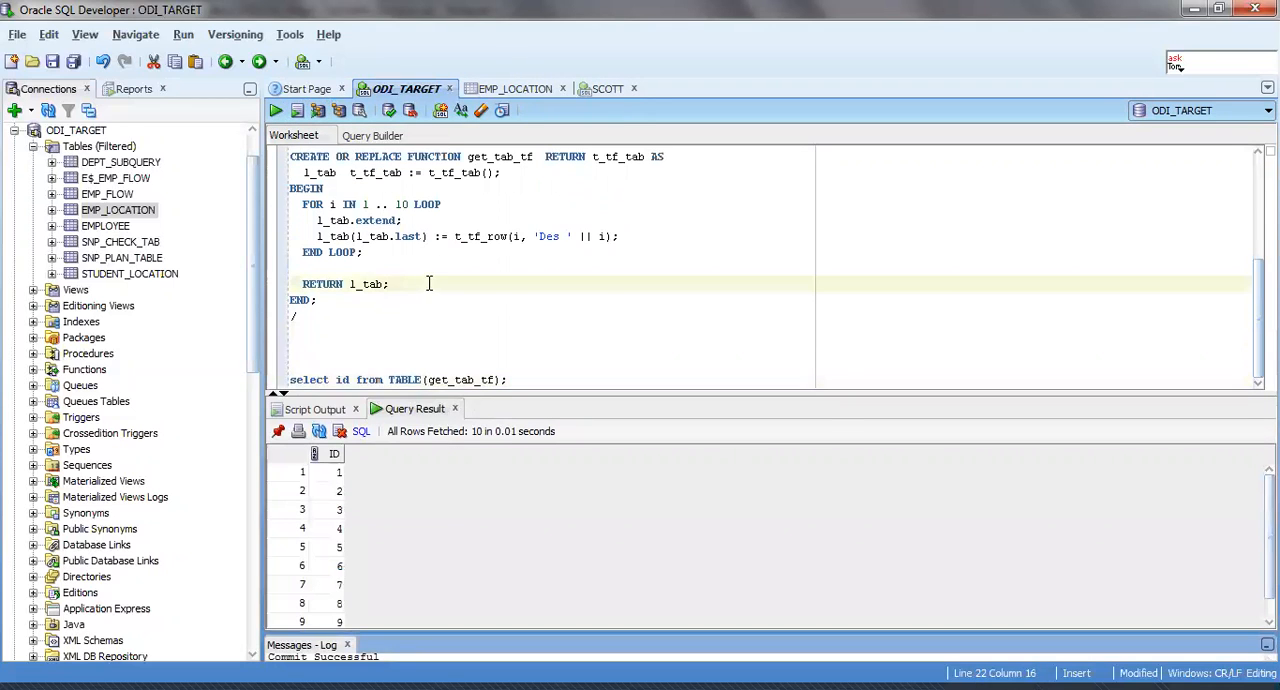
scroll(429, 284, "up", 2)
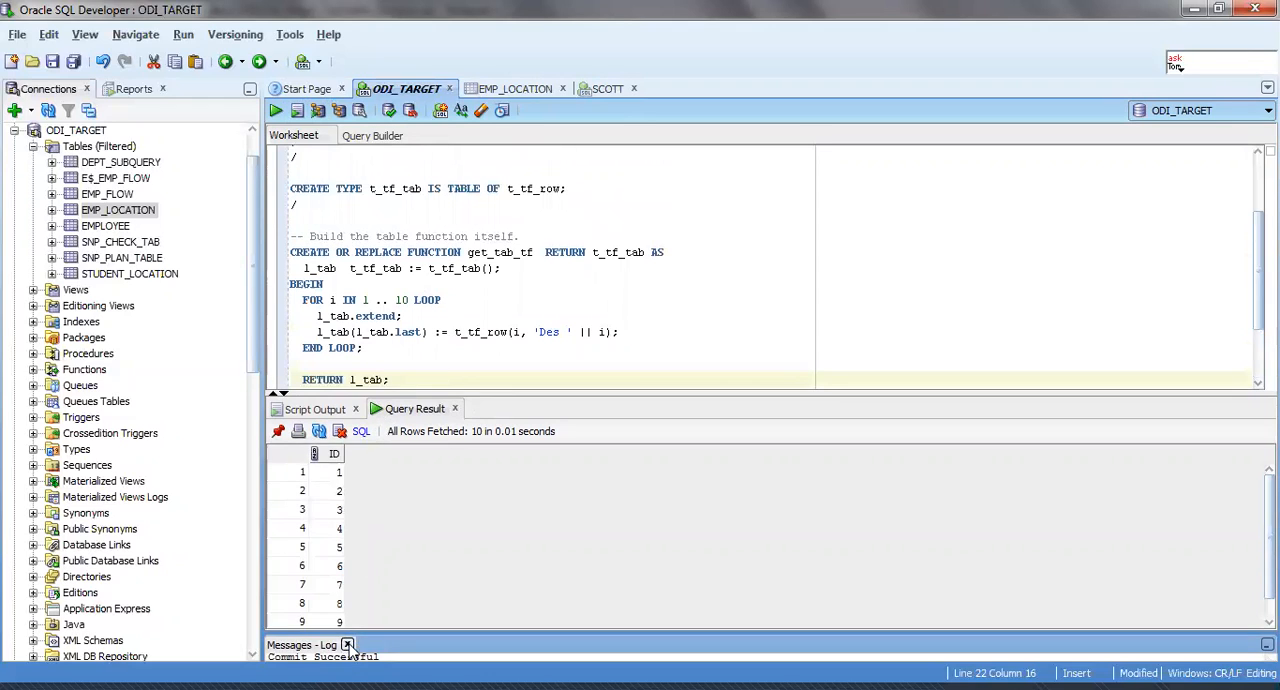
left_click(348, 645)
Examine the get_tab_tf return type and the l_tab declaration against the t_tf_tab and t_tf_row type definitions.
left_click(467, 283)
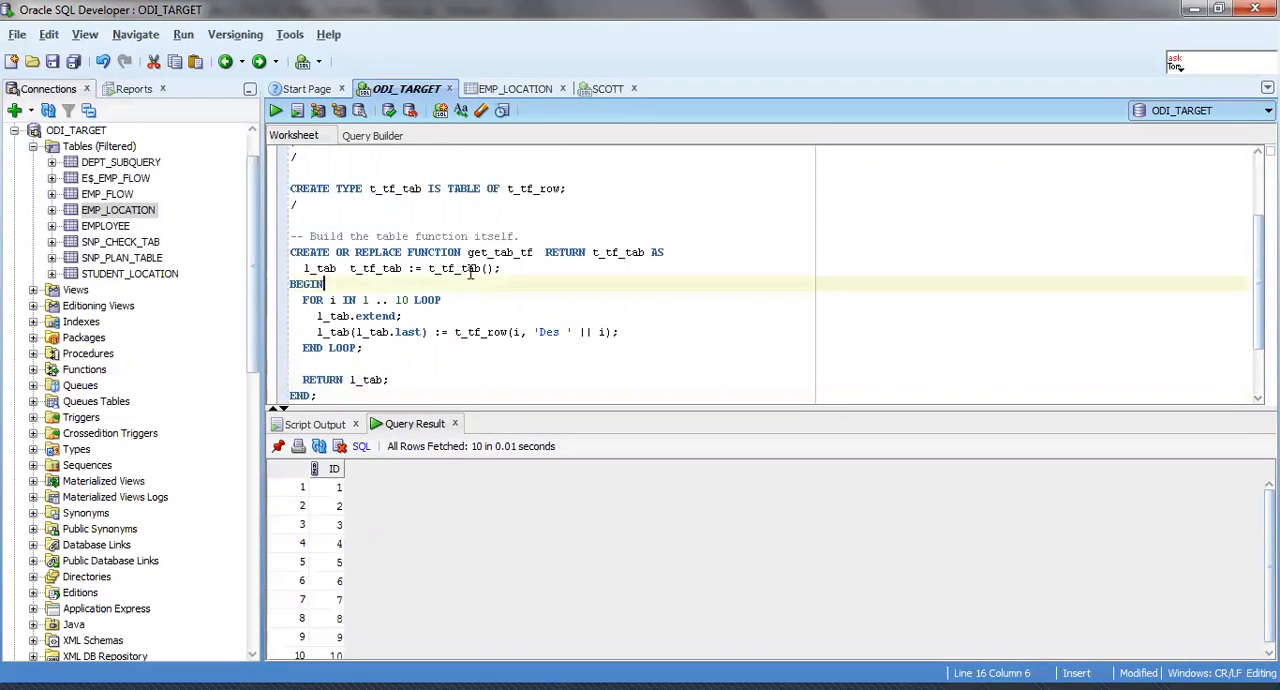
left_click(645, 252)
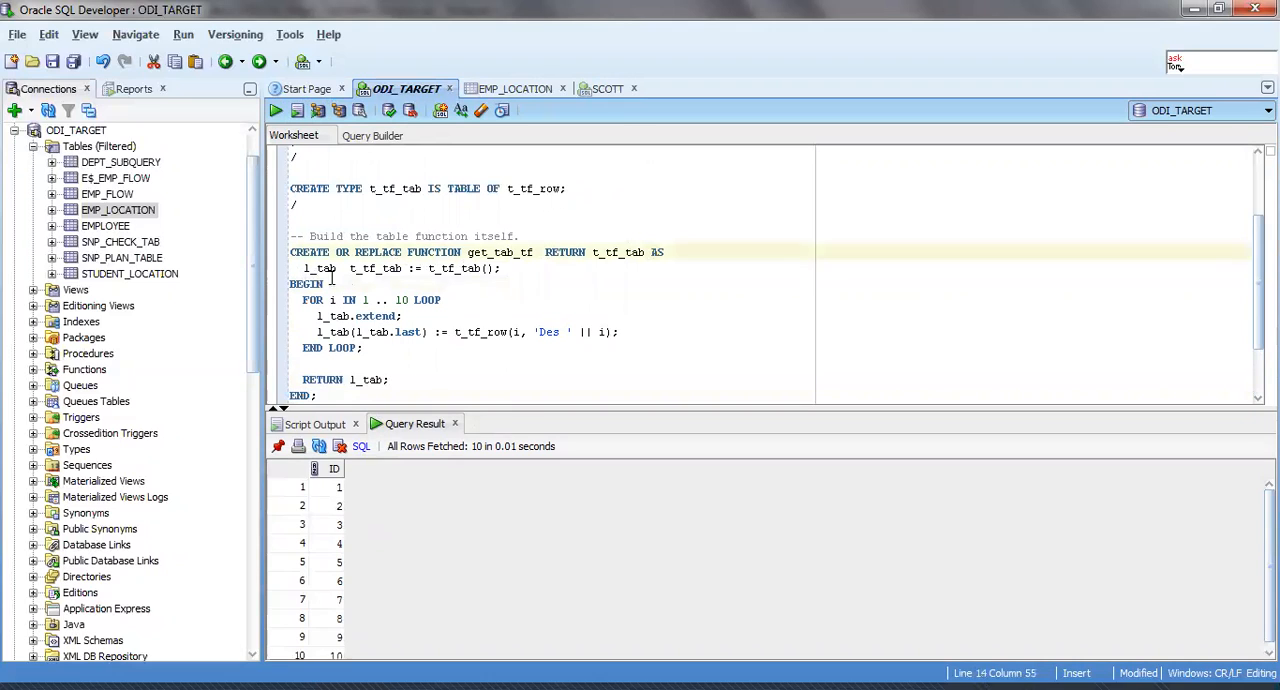
left_click(371, 269)
left_click_drag(357, 269, 375, 270)
left_click(396, 269)
scroll(400, 276, "up", 2)
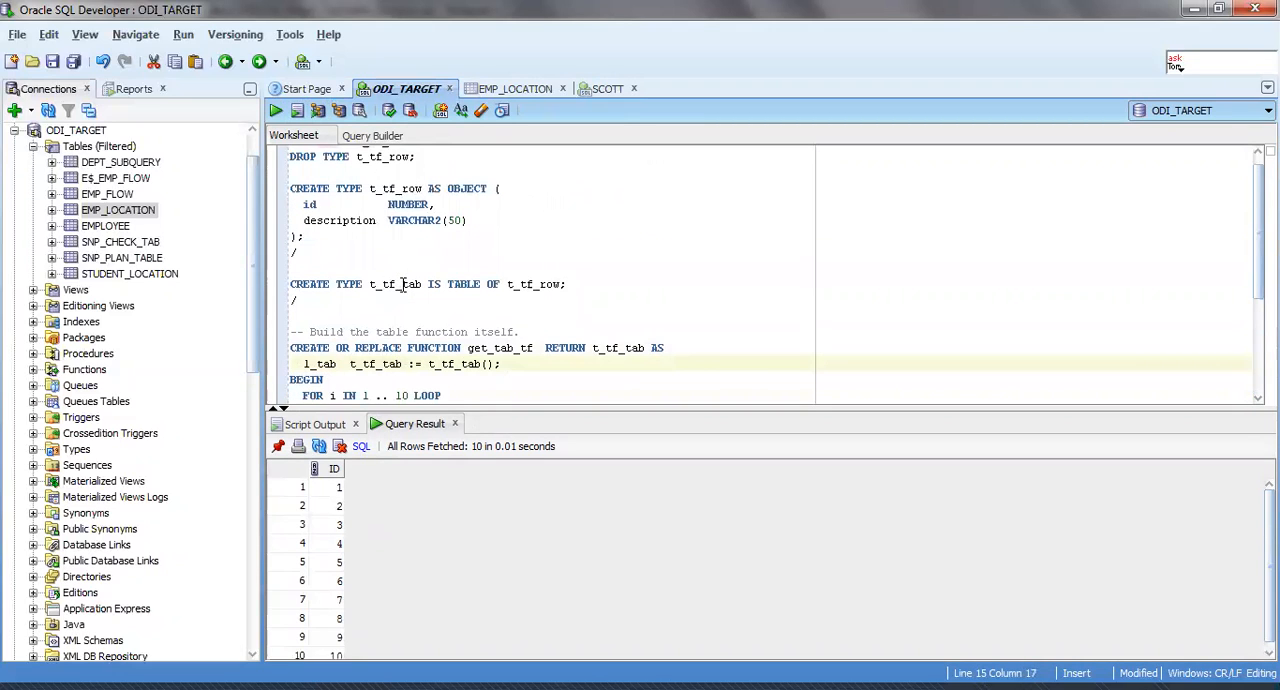
scroll(403, 285, "down", 1)
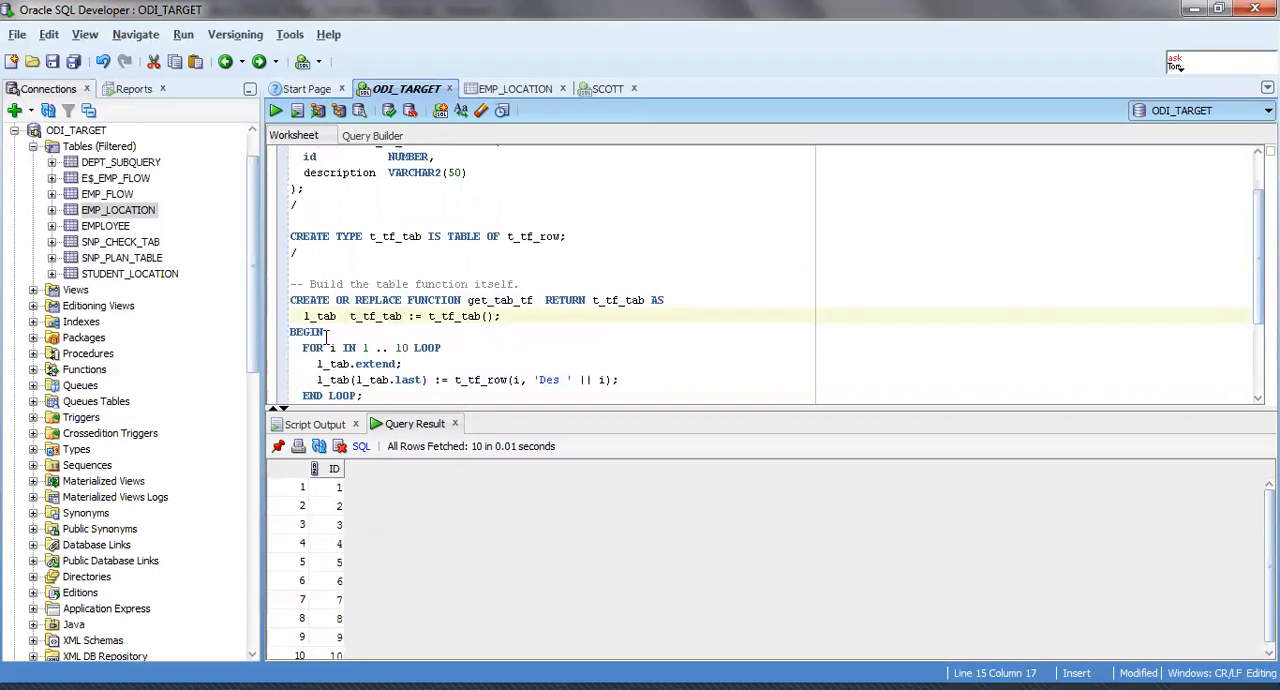
Examine the function's FOR loop header, the l_tab.extend statement and the 'Des ' text in the row assignment.
left_click_drag(304, 348, 441, 348)
left_click(441, 348)
scroll(436, 348, "down", 1)
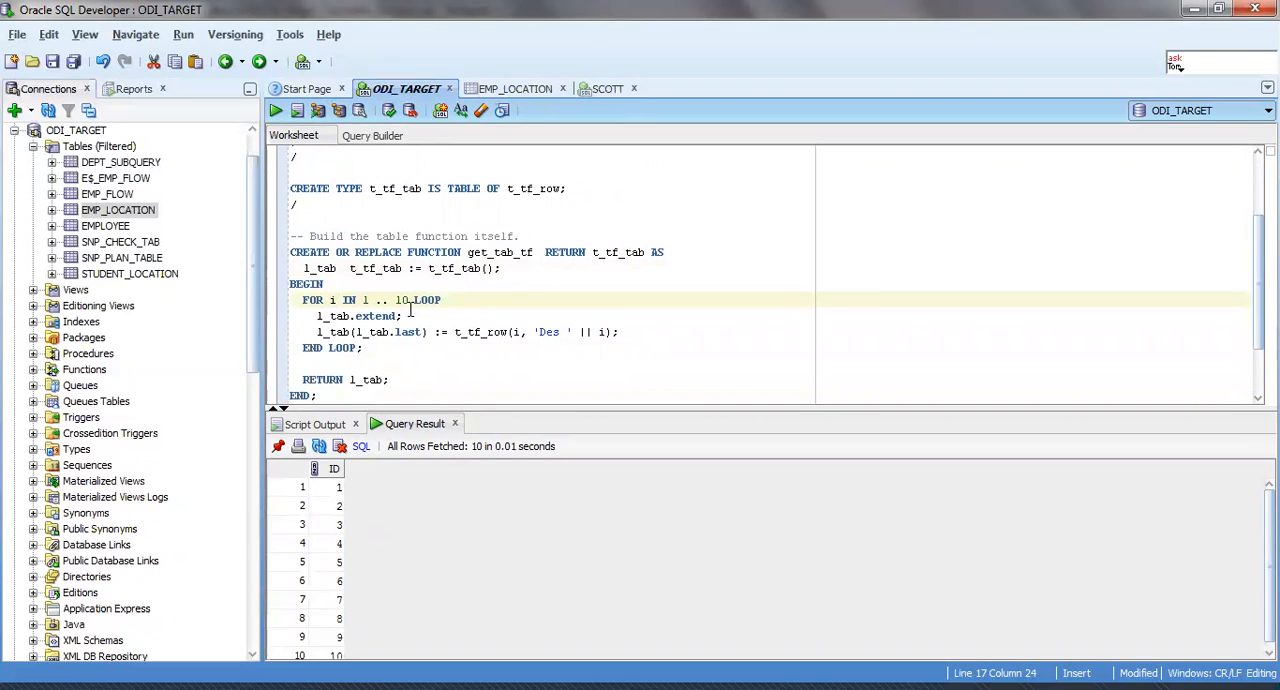
left_click(364, 316)
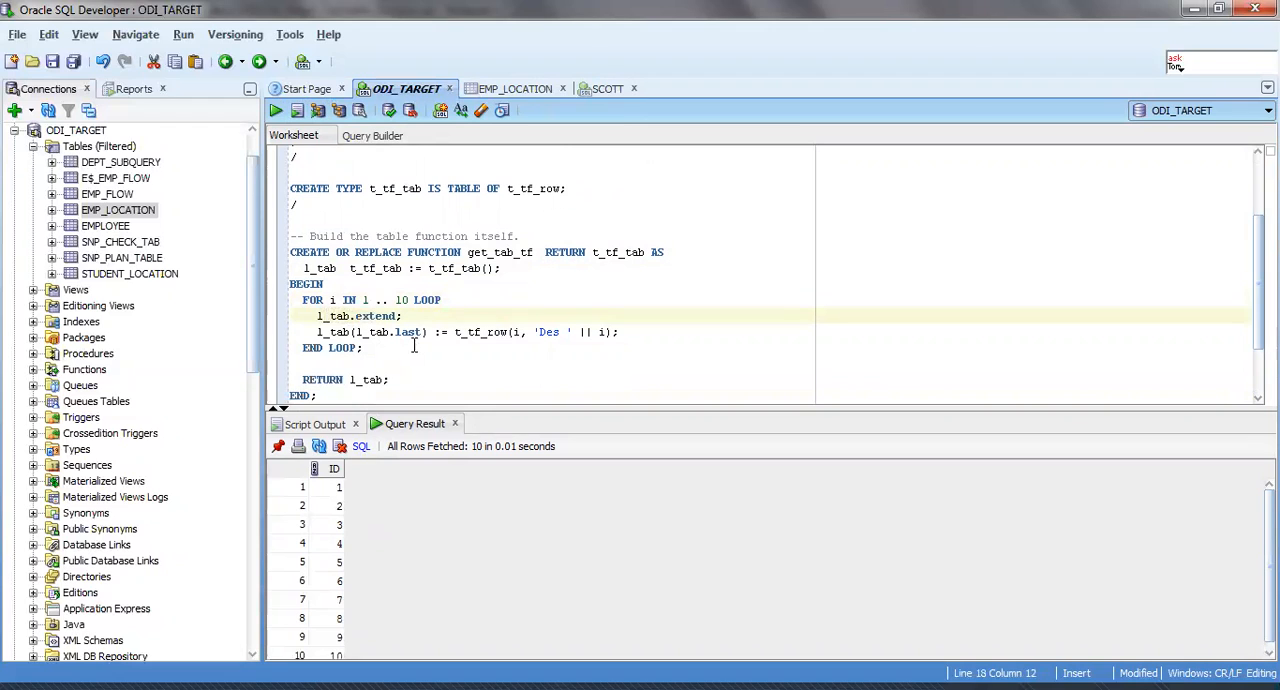
left_click(560, 331)
left_click_drag(541, 333, 558, 333)
left_click(558, 333)
Add the description column after id in the select query, run it, and widen the ID column of the result.
scroll(451, 363, "down", 1)
scroll(428, 315, "up", 4)
double_click(353, 231)
key("ctrl+c")
scroll(353, 300, "down", 3)
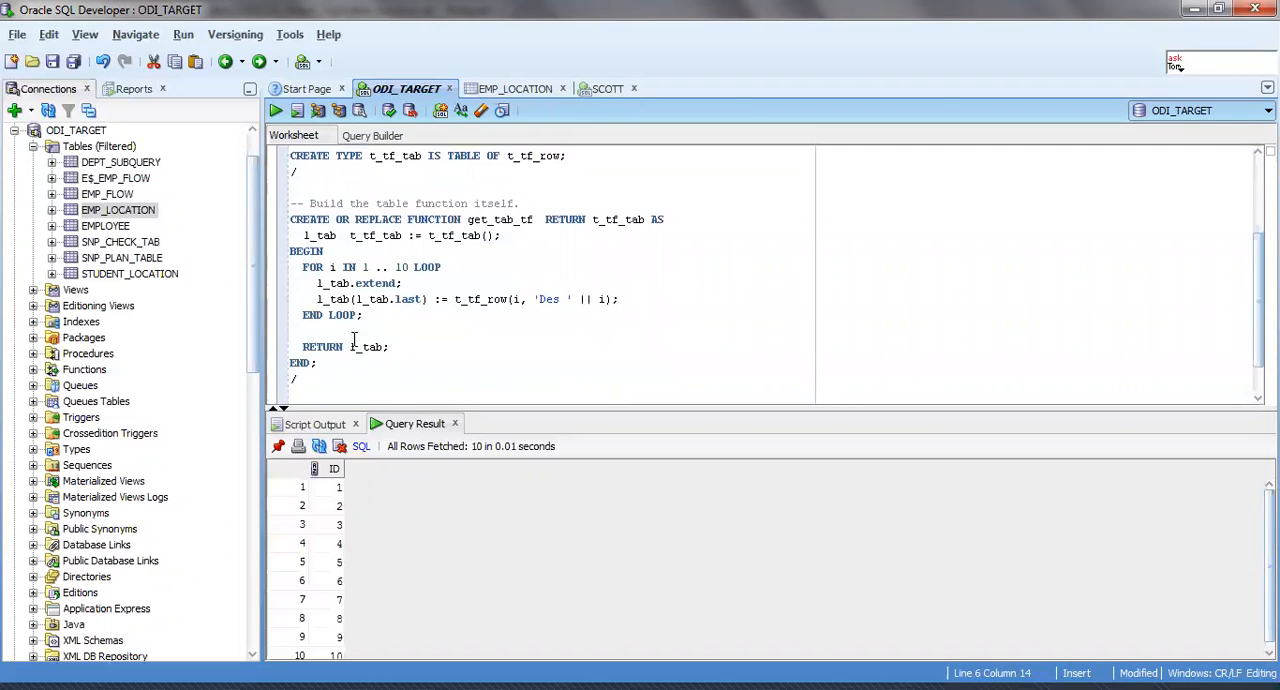
scroll(353, 340, "down", 1)
left_click(352, 394)
type(", from TABLE(get_tab_tf);")
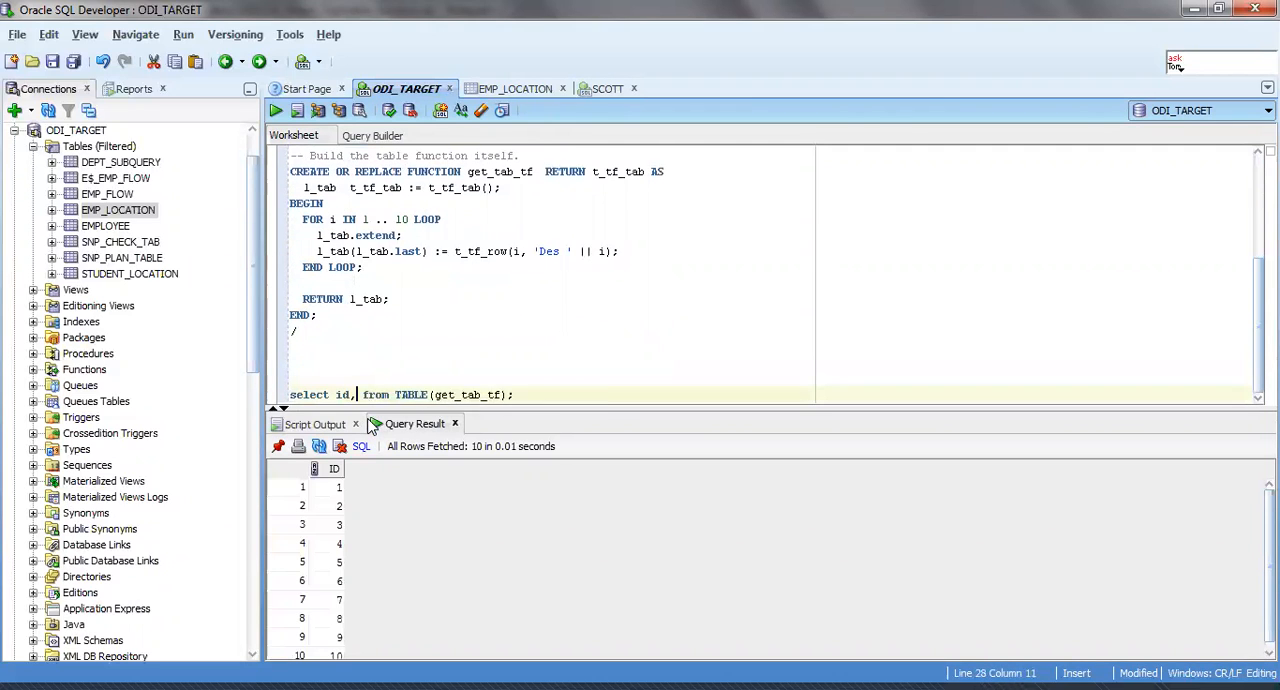
key("ctrl+v")
key("ctrl+Return")
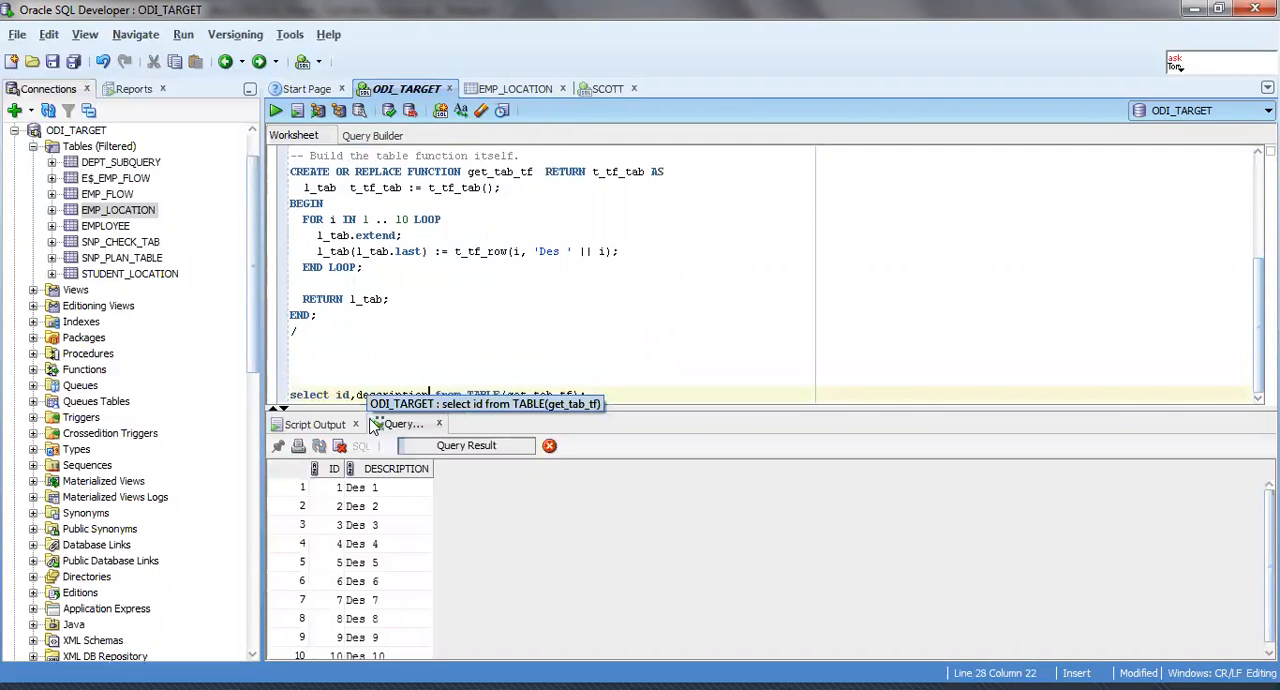
left_click_drag(350, 469, 390, 470)
Review how the FOR i IN 1 .. 10 loop repeats the l_tab.extend statement inside get_tab_tf.
left_click(380, 316)
scroll(380, 316, "up", 1)
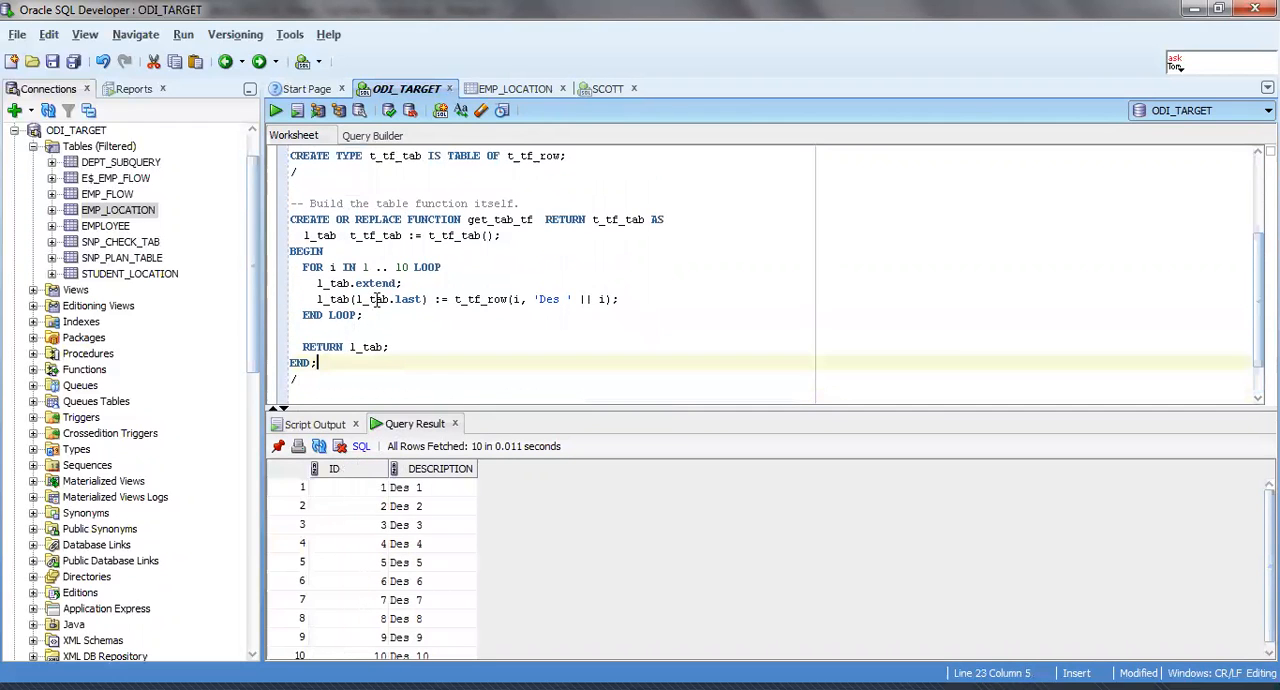
scroll(378, 300, "up", 3)
scroll(378, 300, "down", 3)
left_click_drag(316, 284, 410, 284)
left_click(413, 285)
double_click(375, 284)
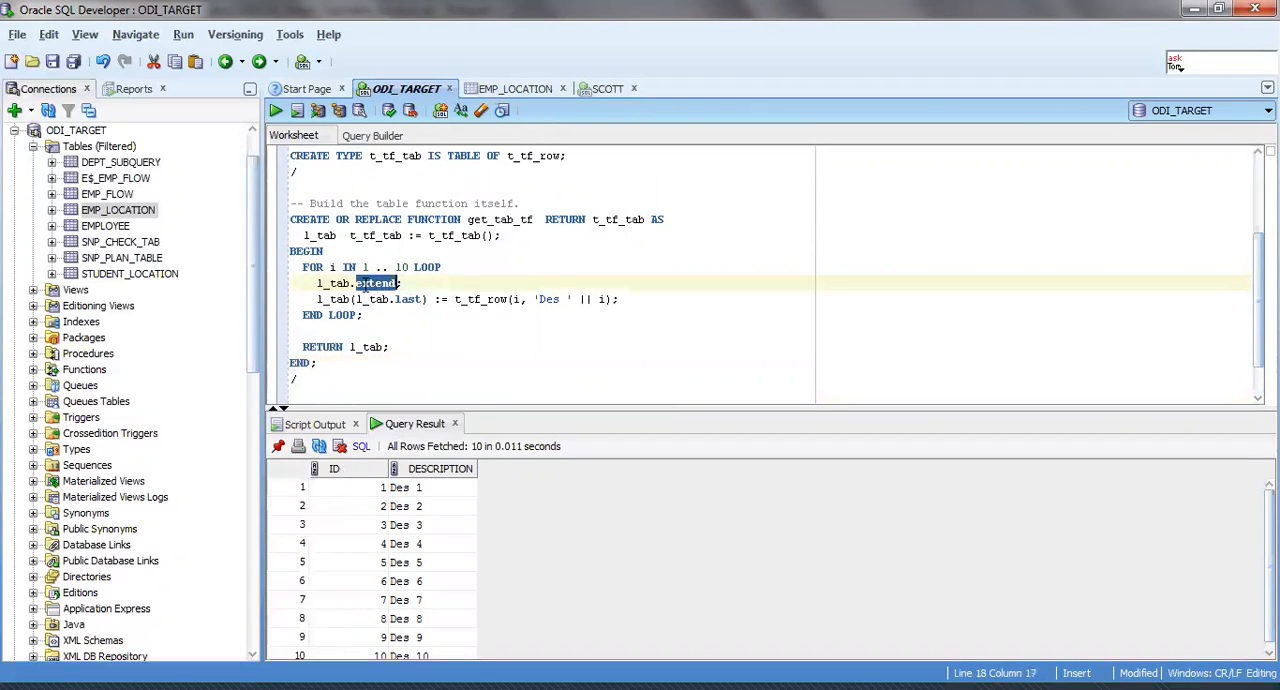
left_click_drag(297, 268, 442, 278)
left_click(438, 278)
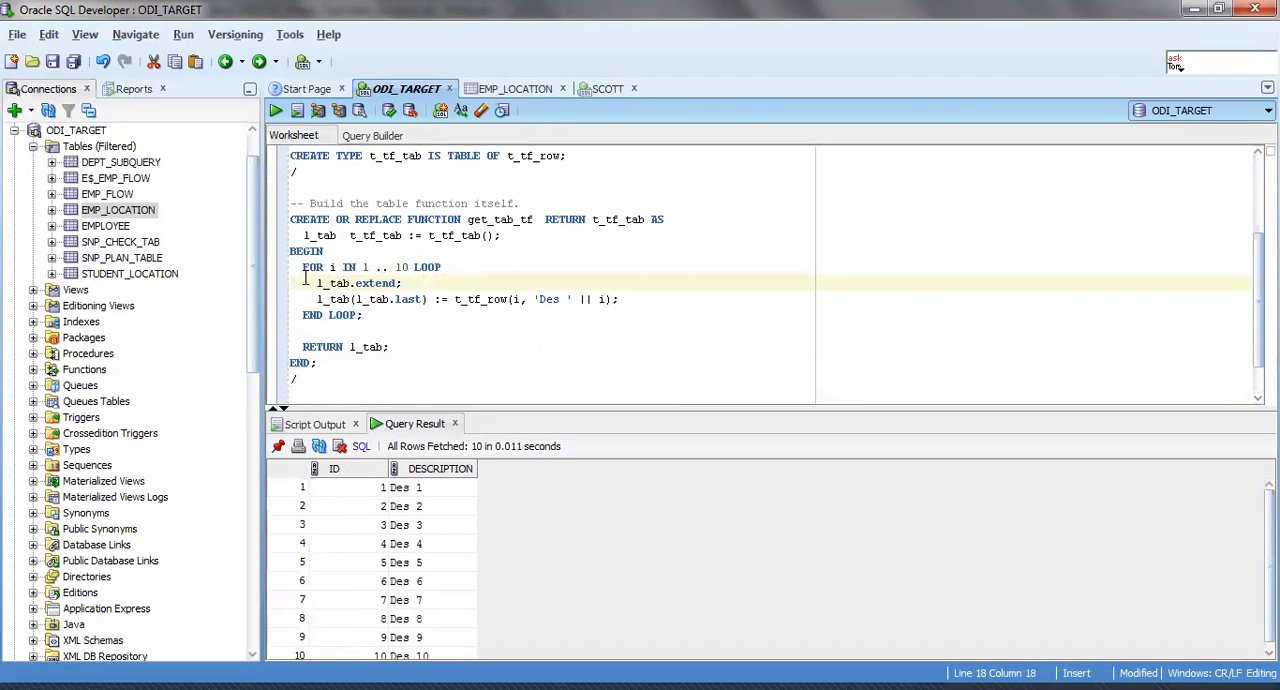
left_click_drag(301, 268, 445, 263)
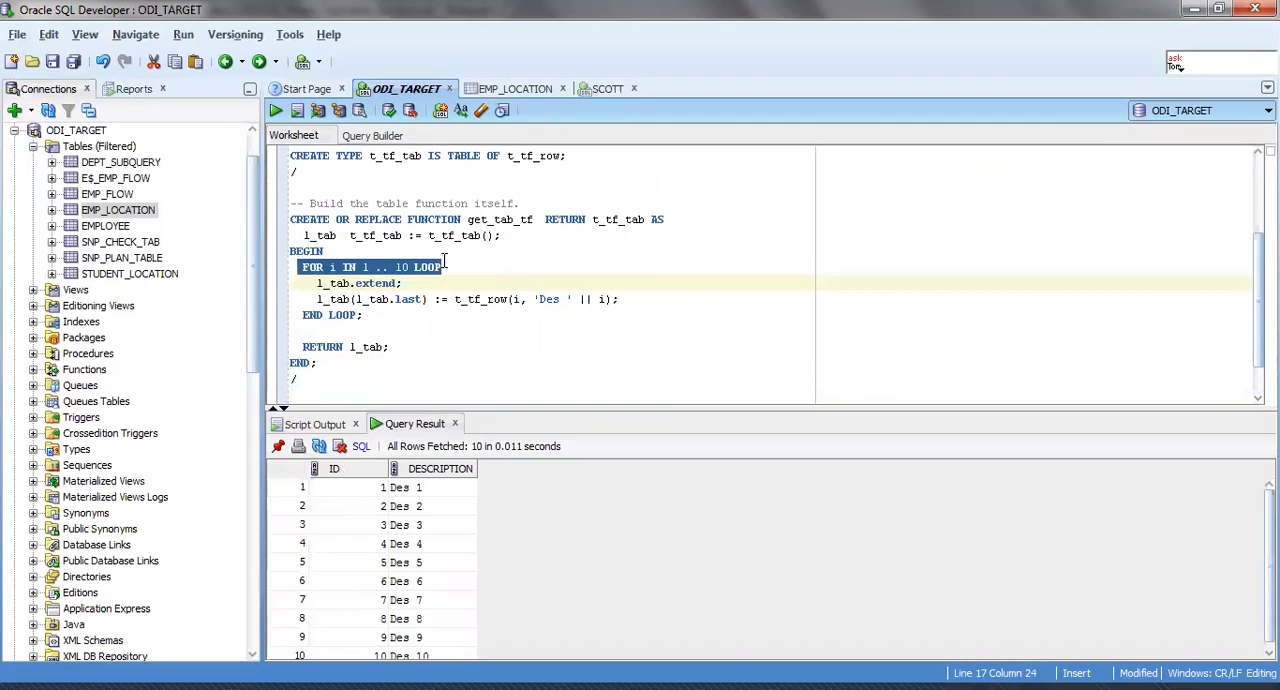
left_click(445, 264)
left_click_drag(299, 268, 453, 270)
left_click(453, 270)
left_click_drag(316, 283, 405, 284)
left_click(416, 283)
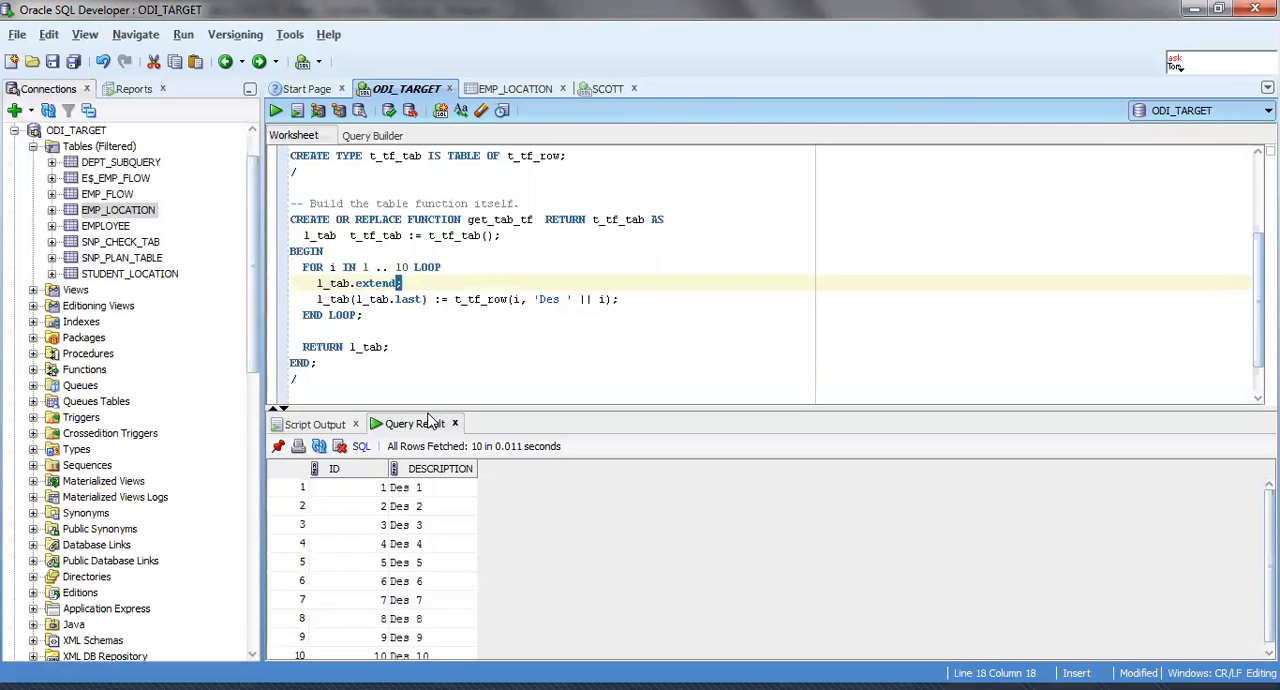
Enlarge the worksheet area and trace l_tab from its declaration through l_tab.extend to the l_tab.last assignment.
left_click_drag(416, 407, 420, 462)
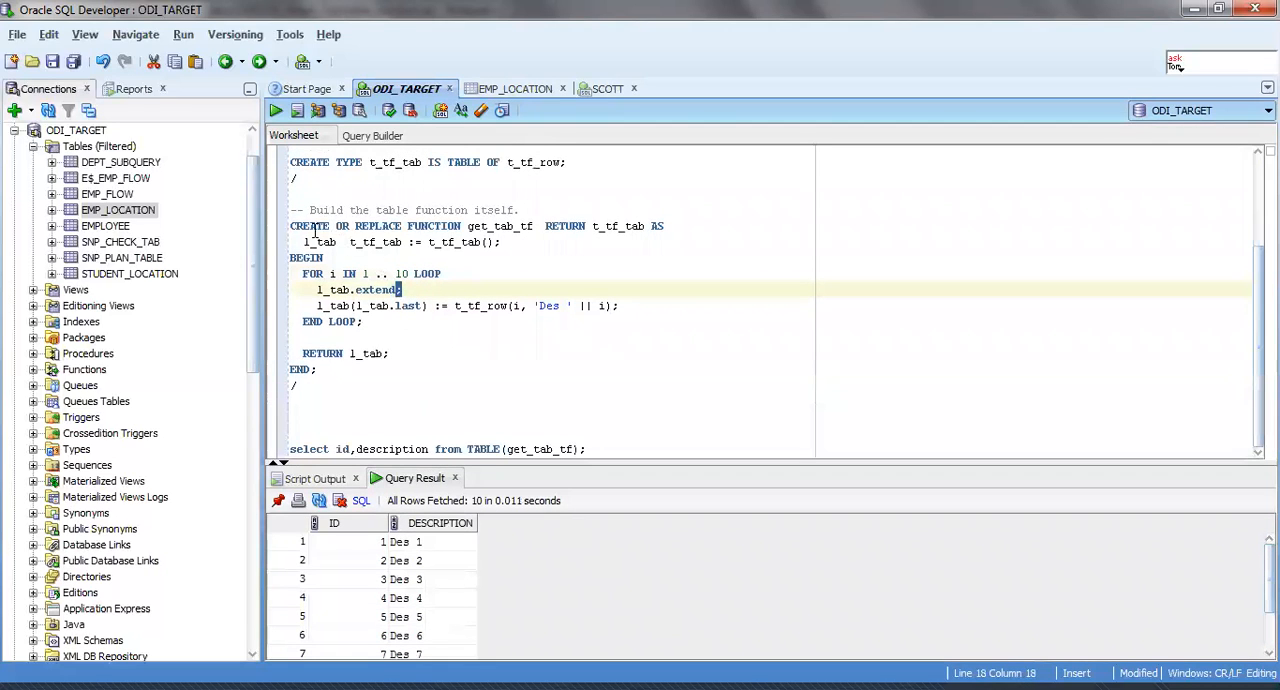
left_click_drag(304, 242, 340, 243)
left_click_drag(592, 226, 666, 228)
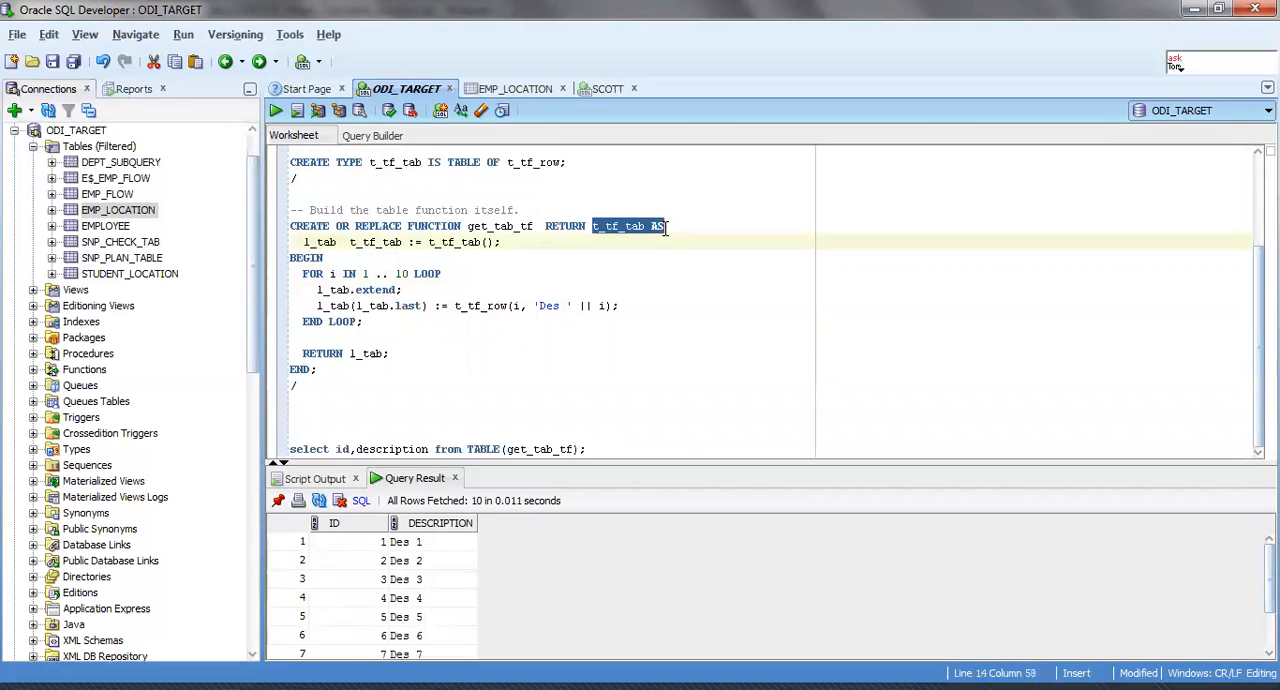
left_click_drag(304, 242, 340, 246)
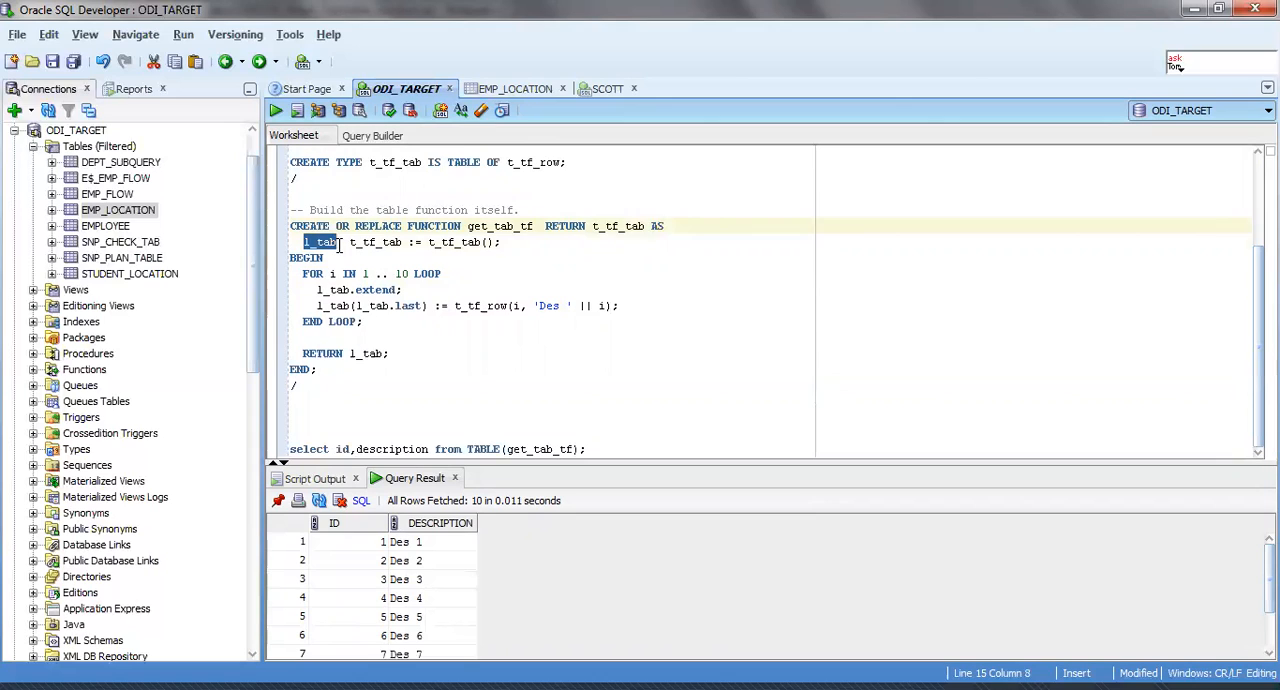
double_click(331, 289)
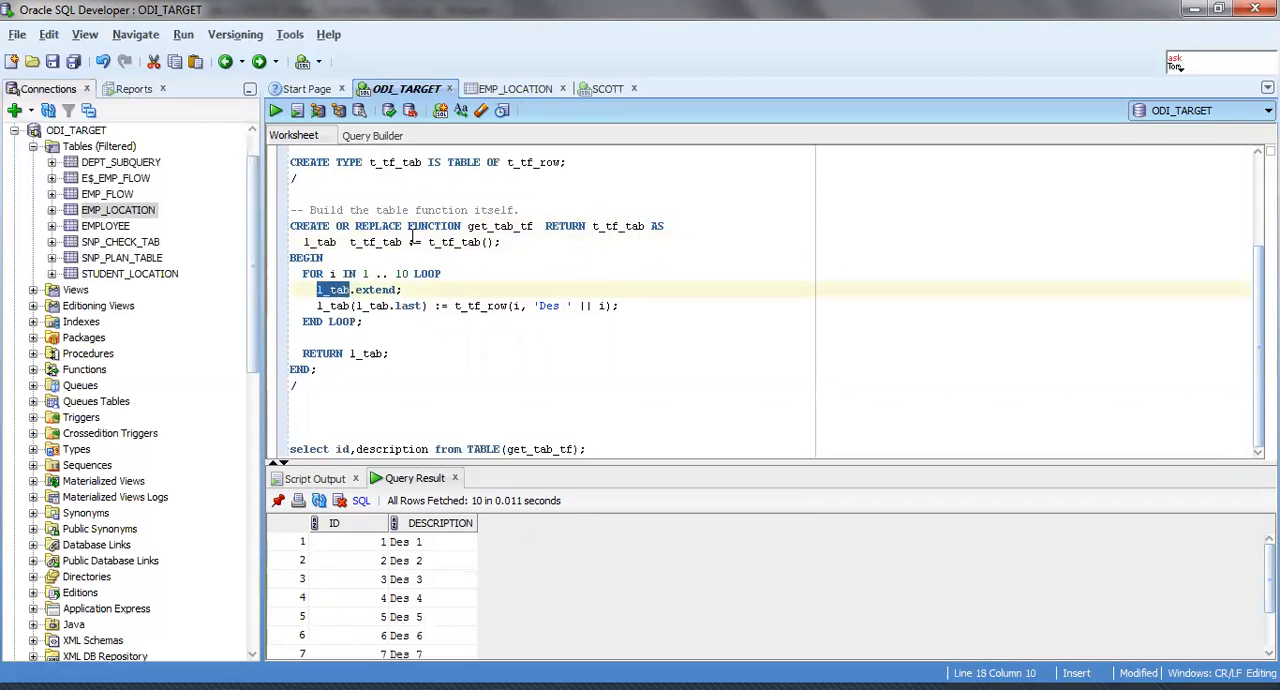
double_click(378, 290)
double_click(318, 242)
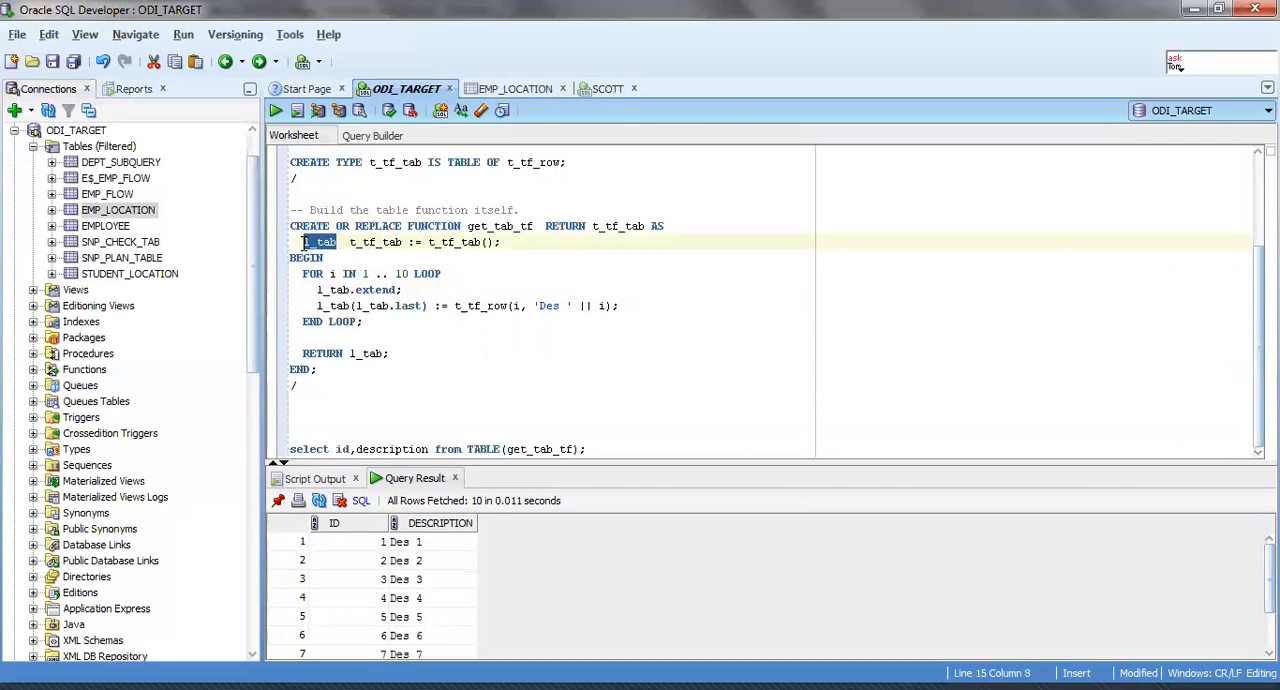
triple_click(322, 246)
double_click(372, 289)
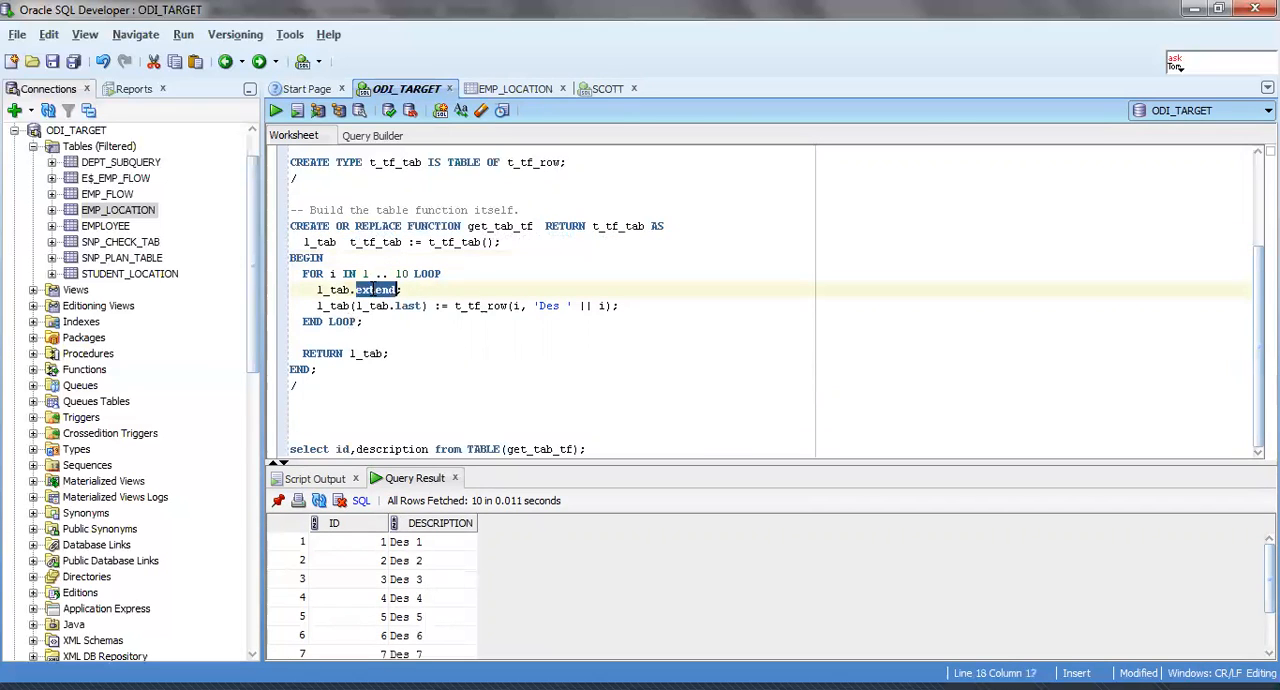
left_click_drag(317, 305, 352, 306)
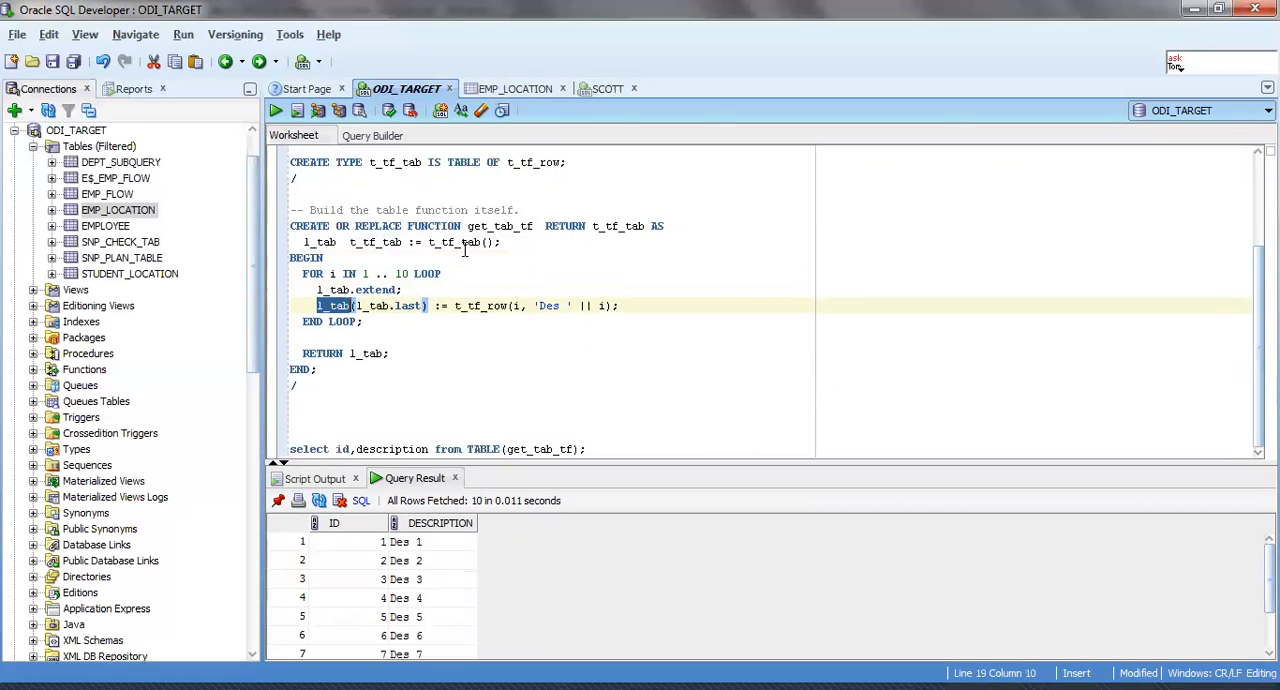
double_click(367, 307)
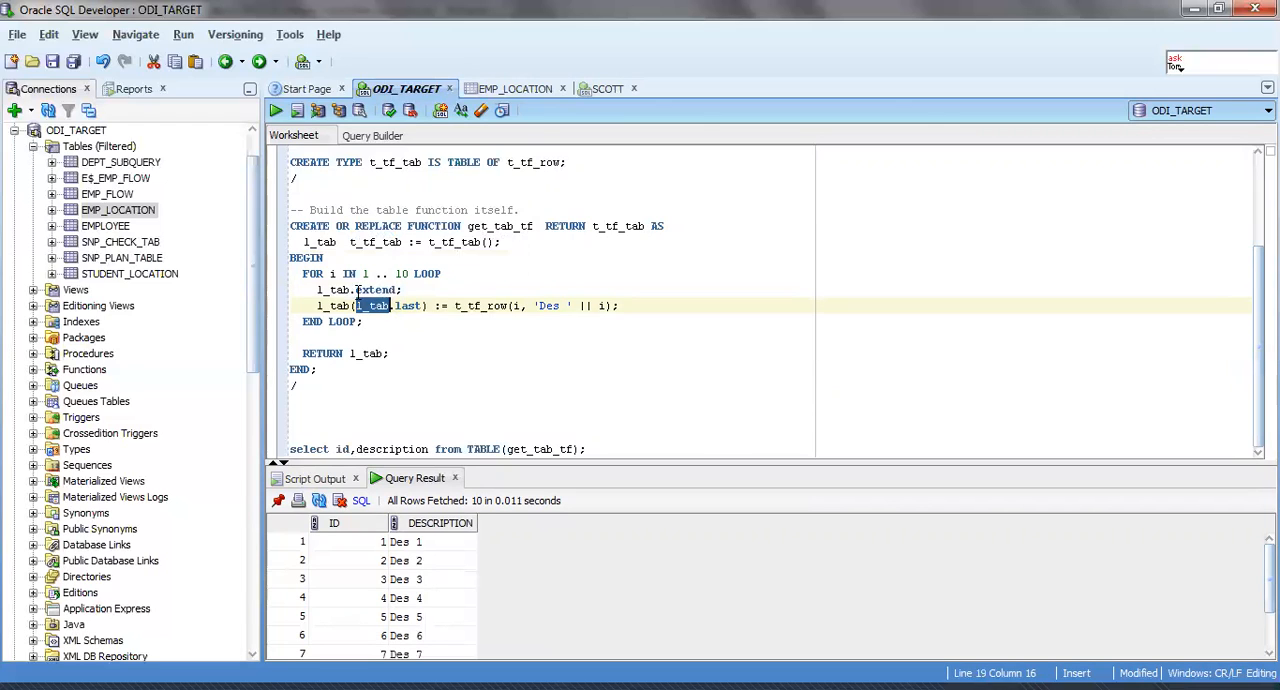
Compare the function's t_tf_tab return type with the l_tab variable and its use in the loop.
left_click(607, 226)
double_click(607, 226)
left_click_drag(305, 242, 338, 242)
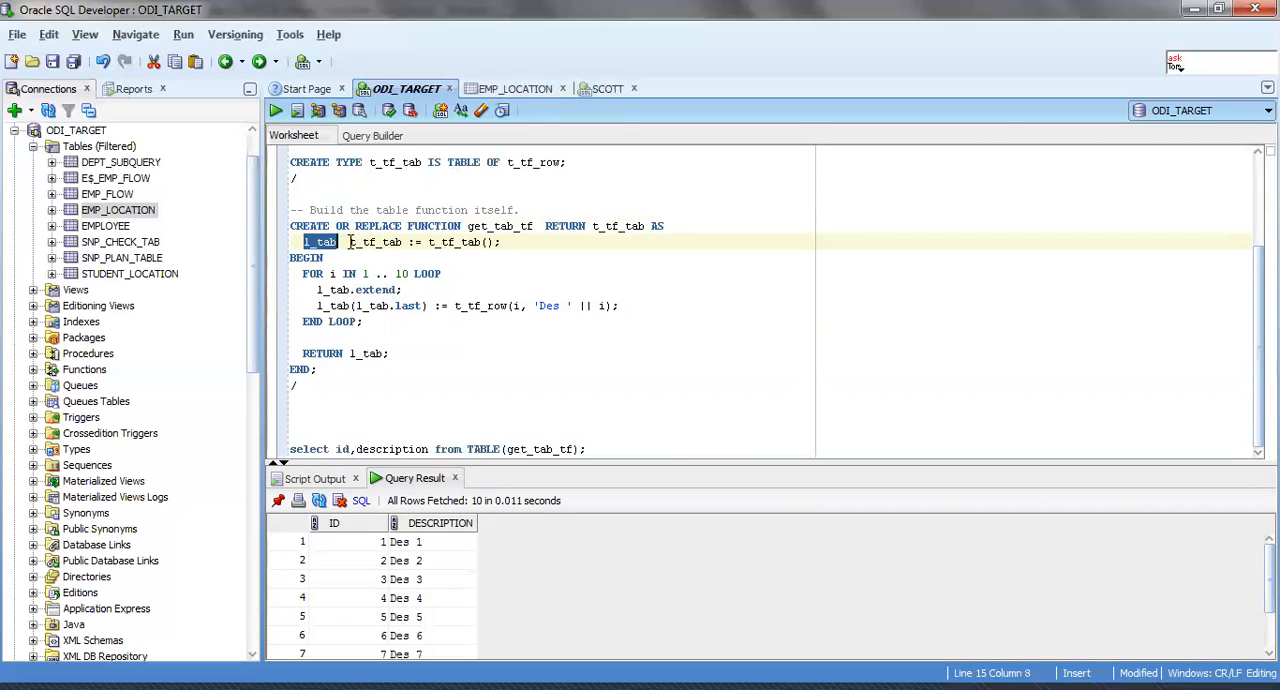
scroll(350, 242, "up", 2)
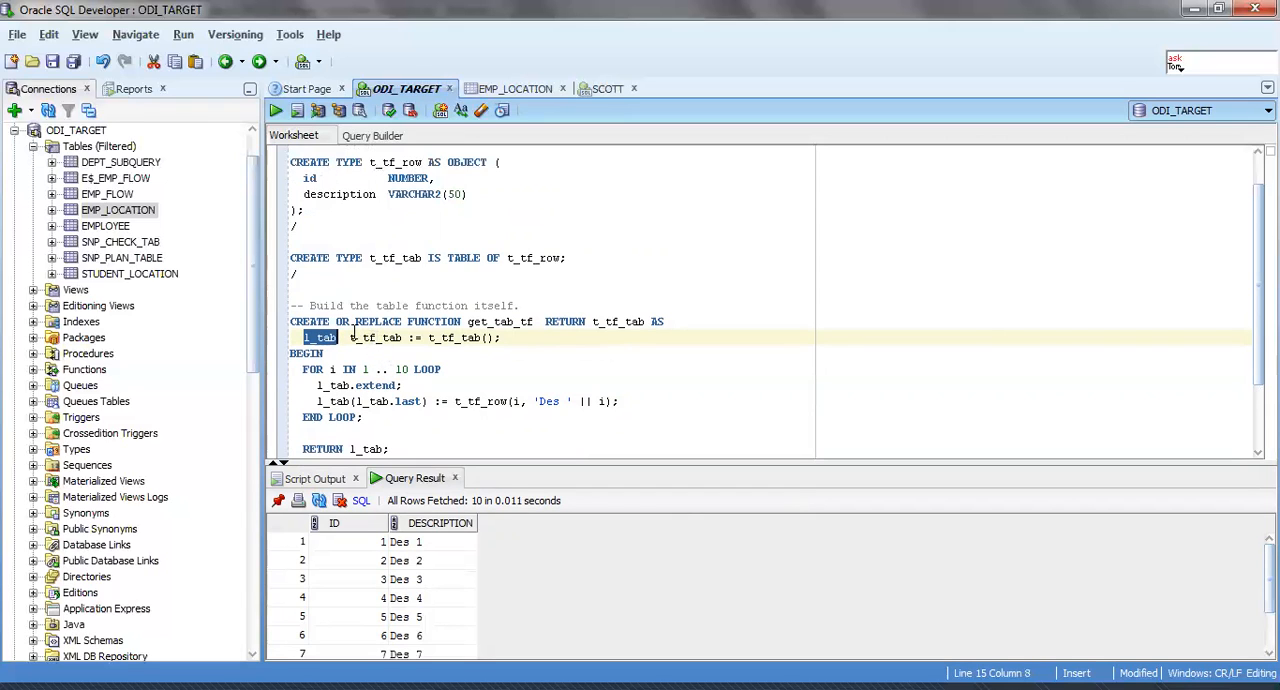
scroll(352, 330, "down", 1)
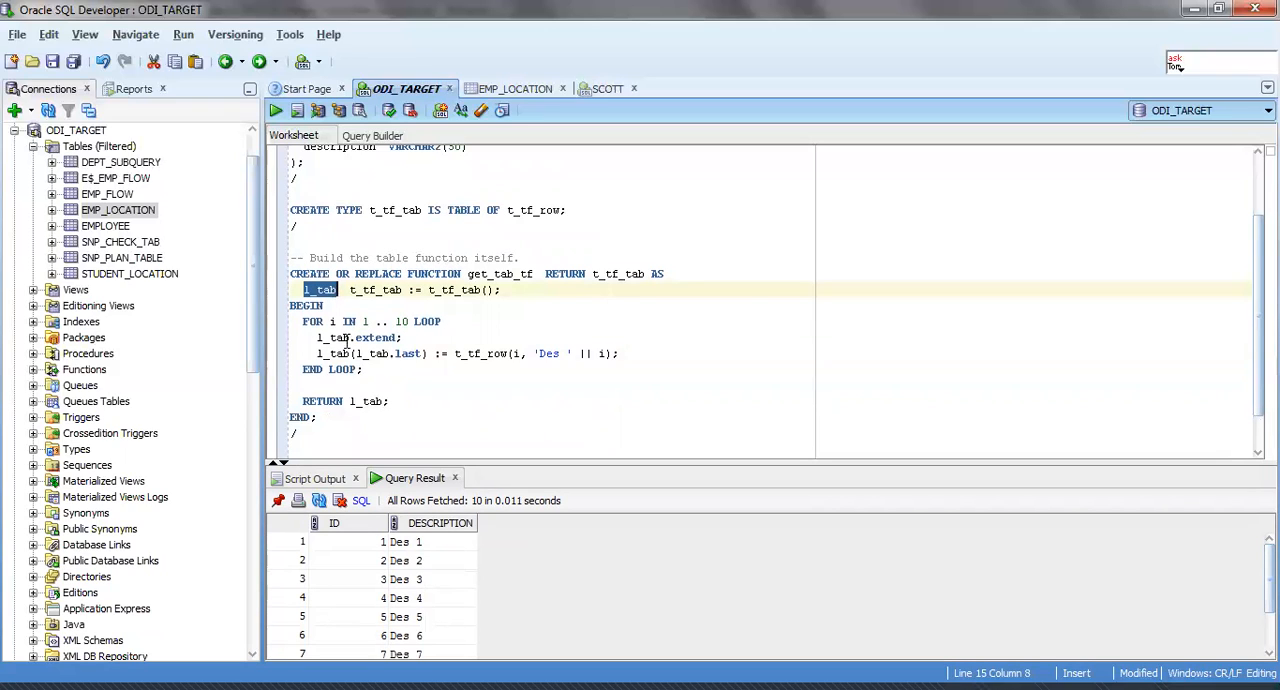
left_click_drag(318, 340, 356, 339)
left_click(355, 338)
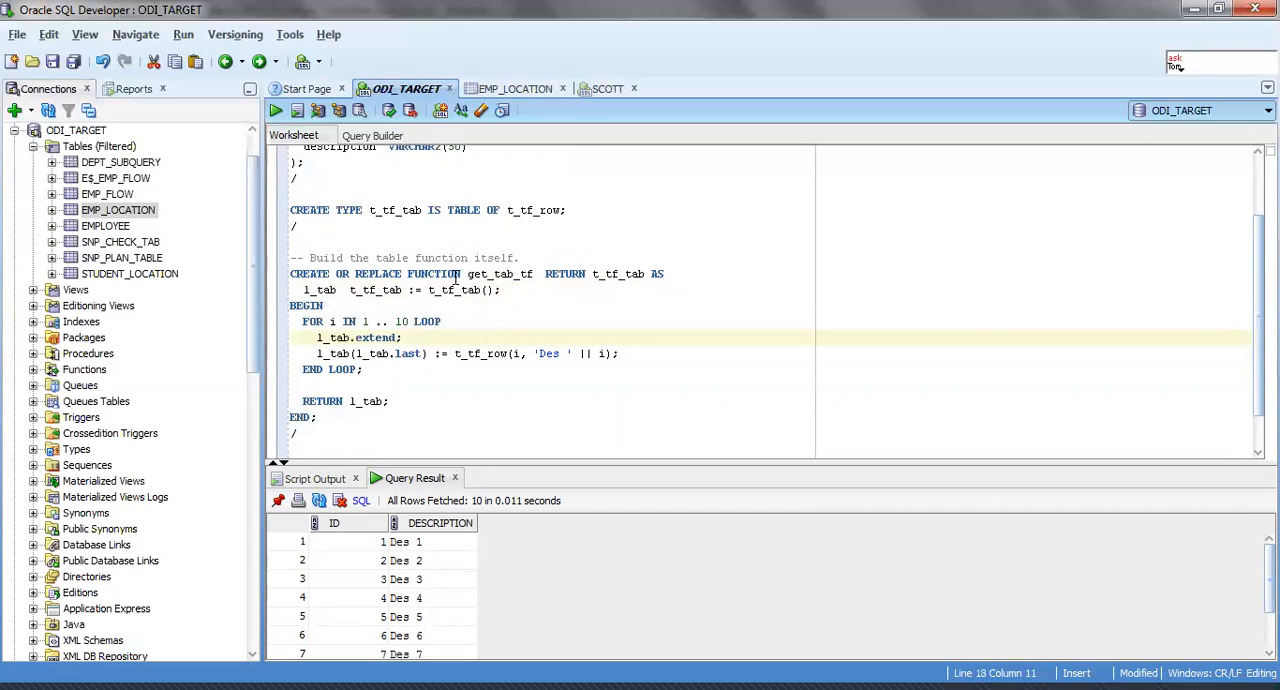
double_click(606, 273)
left_click_drag(304, 284, 338, 284)
left_click(338, 284)
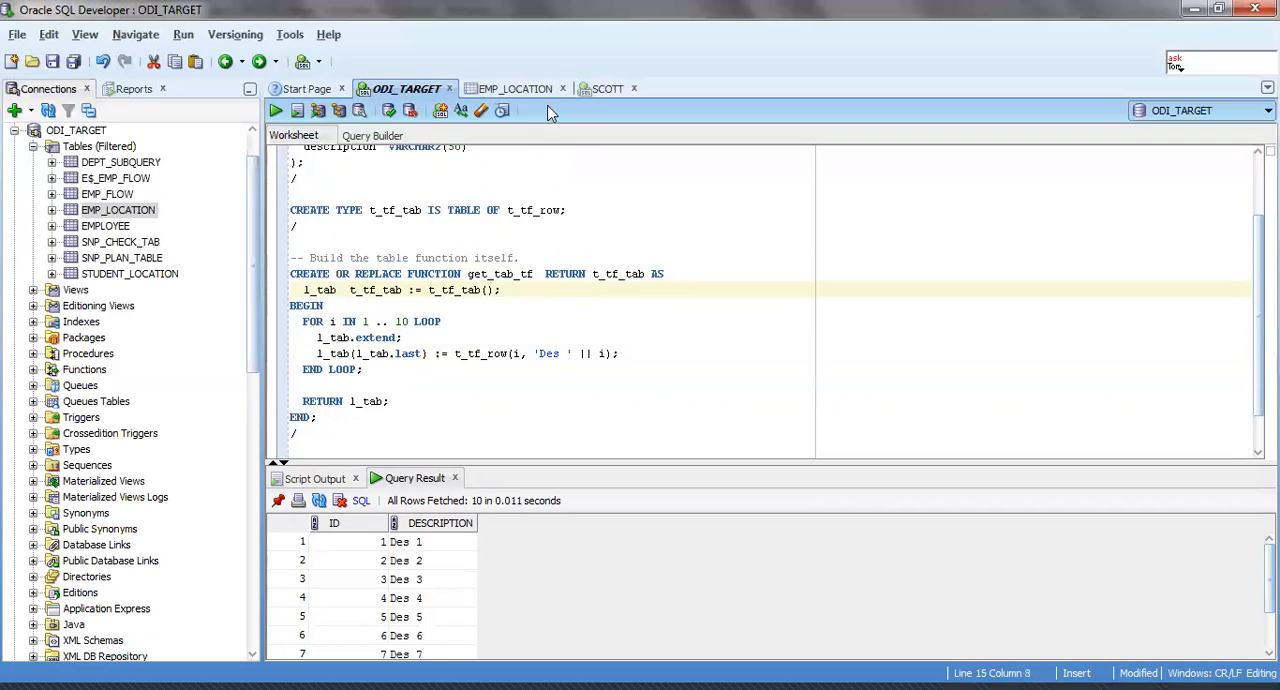
Examine the extend call together with the t_tf_row assignment line in the loop body.
double_click(366, 338)
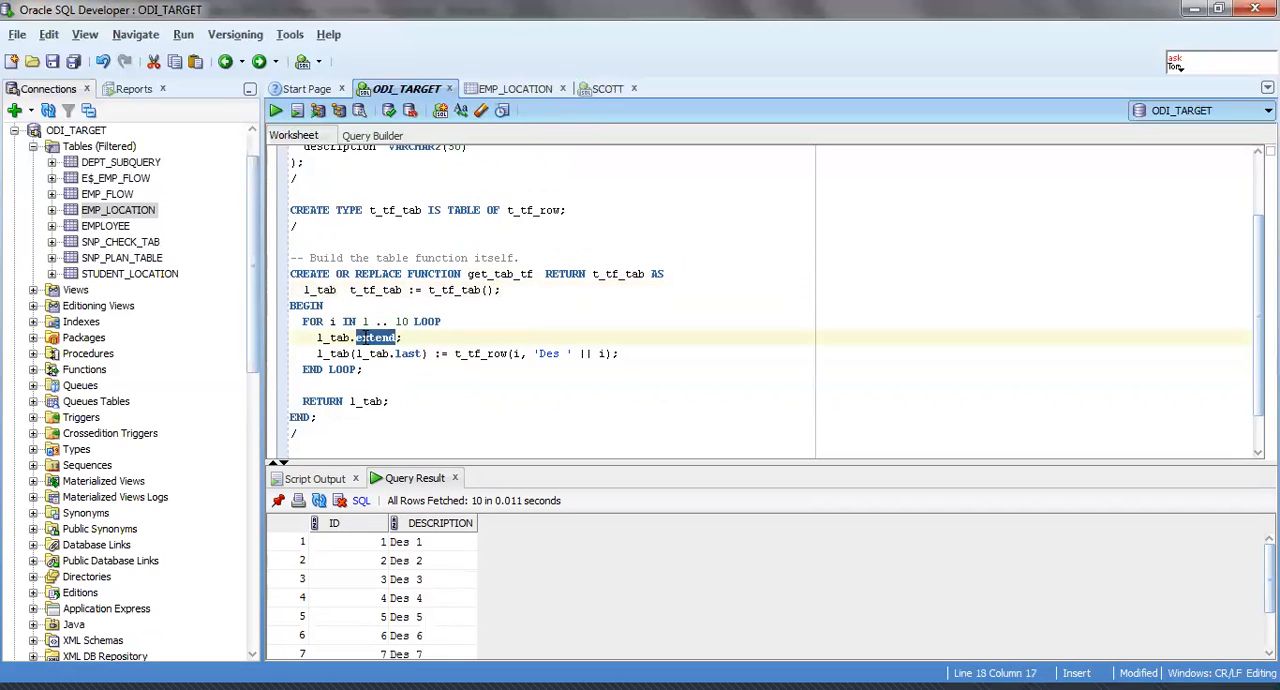
triple_click(366, 338)
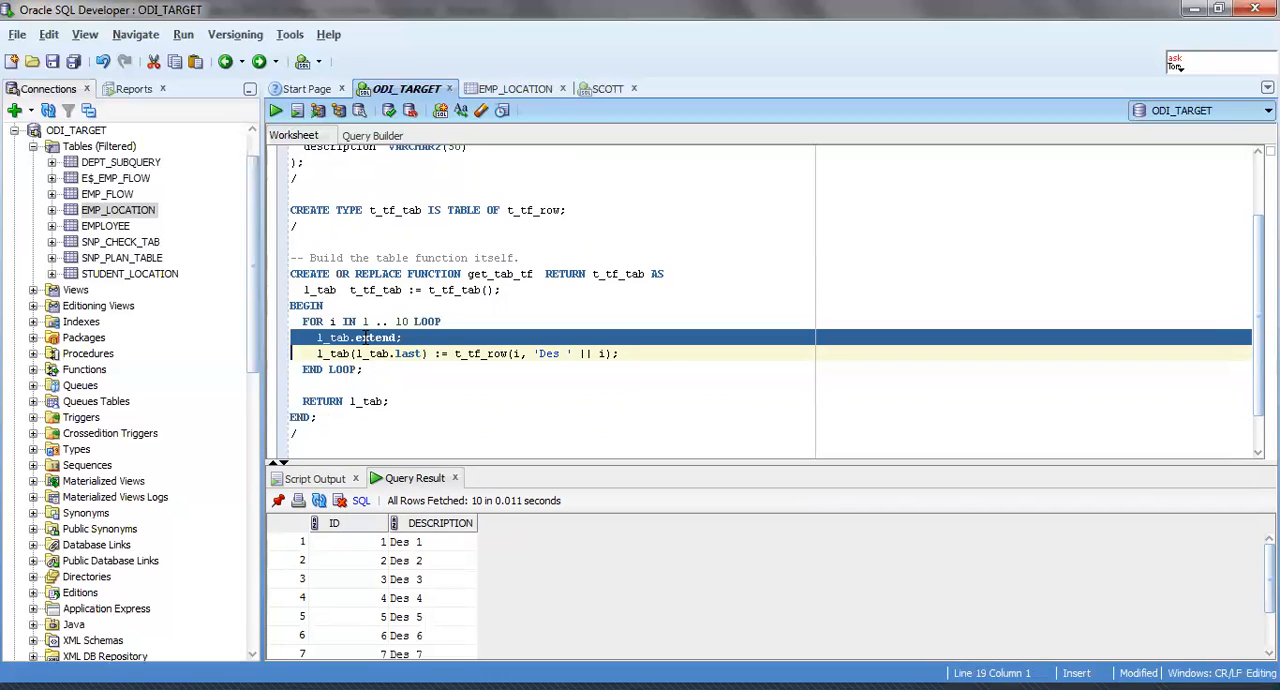
double_click(366, 338)
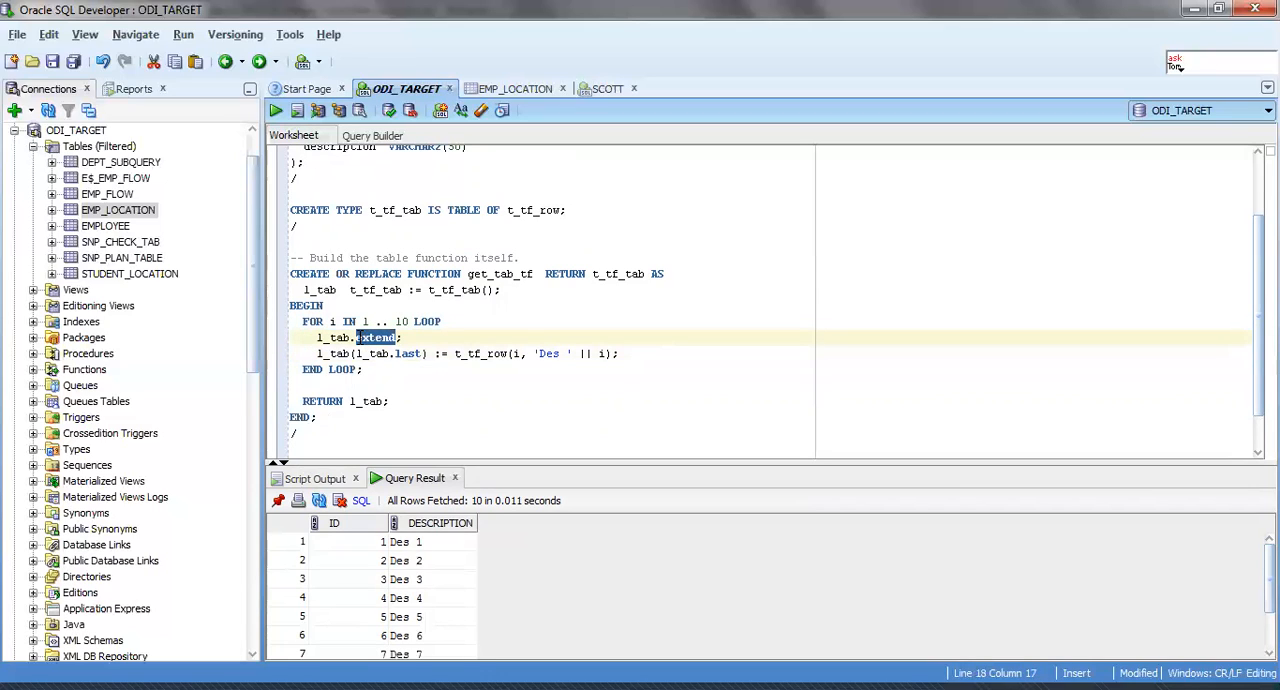
scroll(327, 311, "down", 1)
left_click_drag(316, 289, 623, 307)
left_click(623, 307)
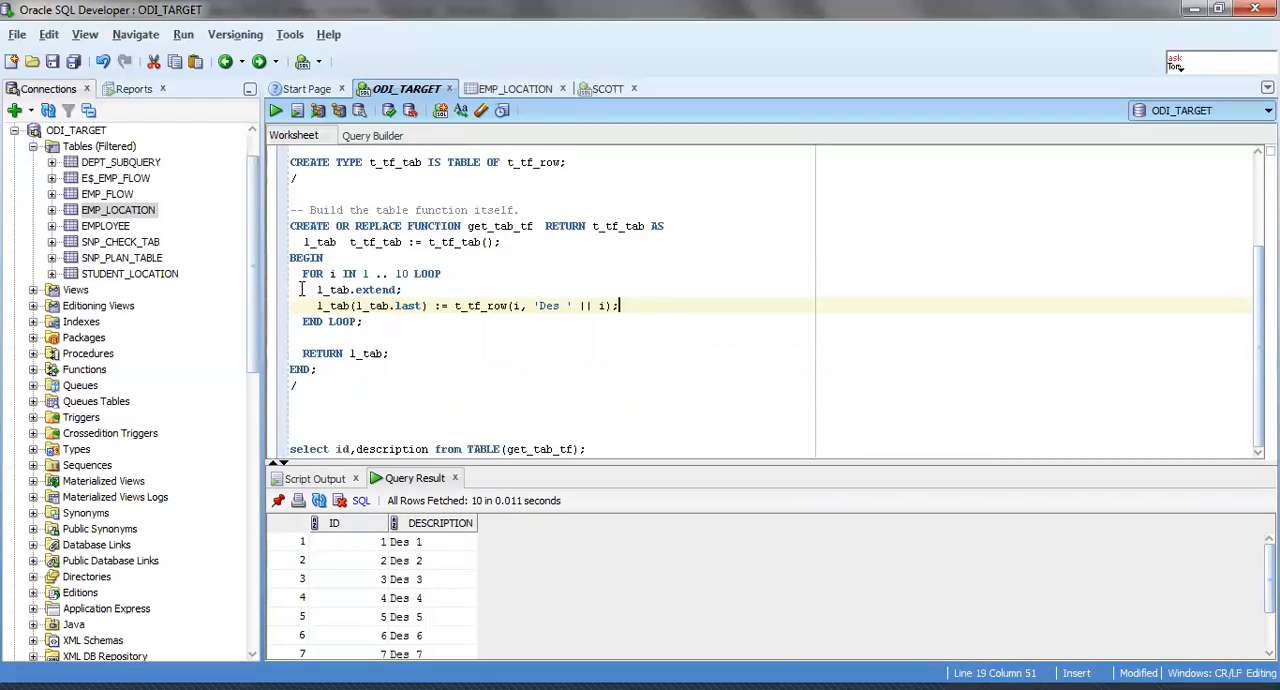
Review the two statements inside the get_tab_tf loop, l_tab.extend and the t_tf_row assignment to l_tab.last.
left_click_drag(302, 289, 630, 302)
left_click(645, 304)
left_click_drag(305, 291, 689, 314)
left_click(687, 316)
left_click_drag(300, 290, 620, 308)
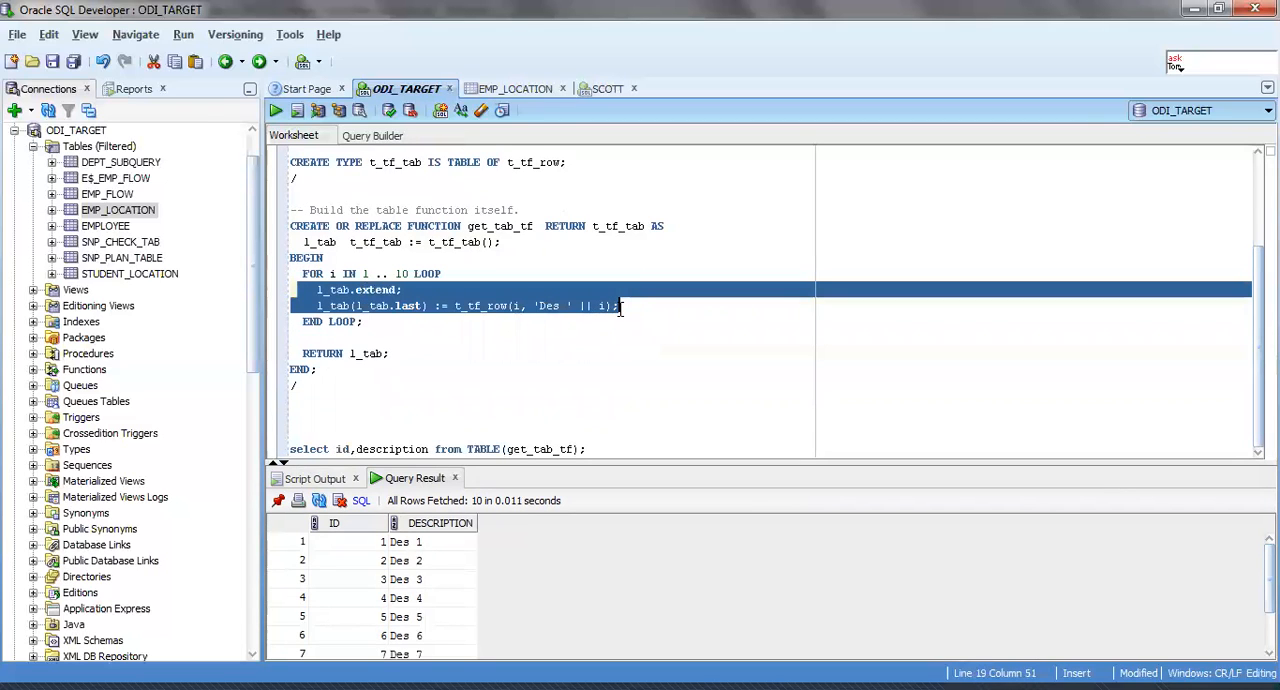
left_click(622, 308)
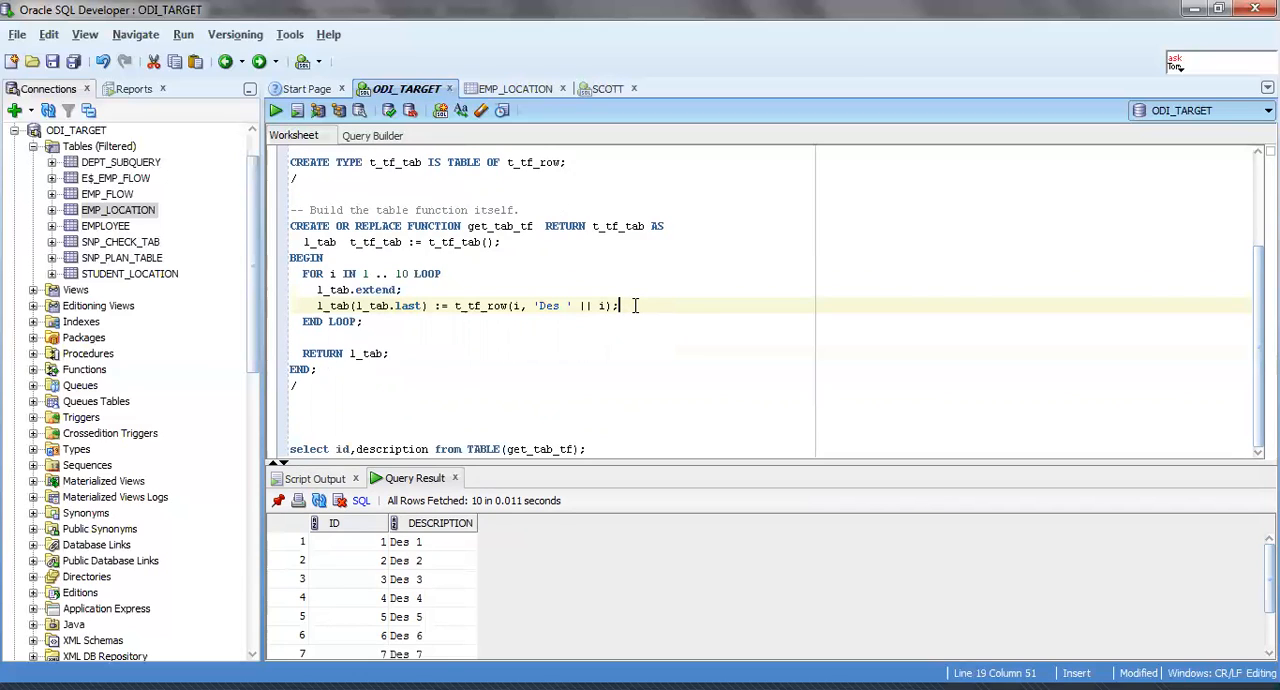
left_click(323, 274)
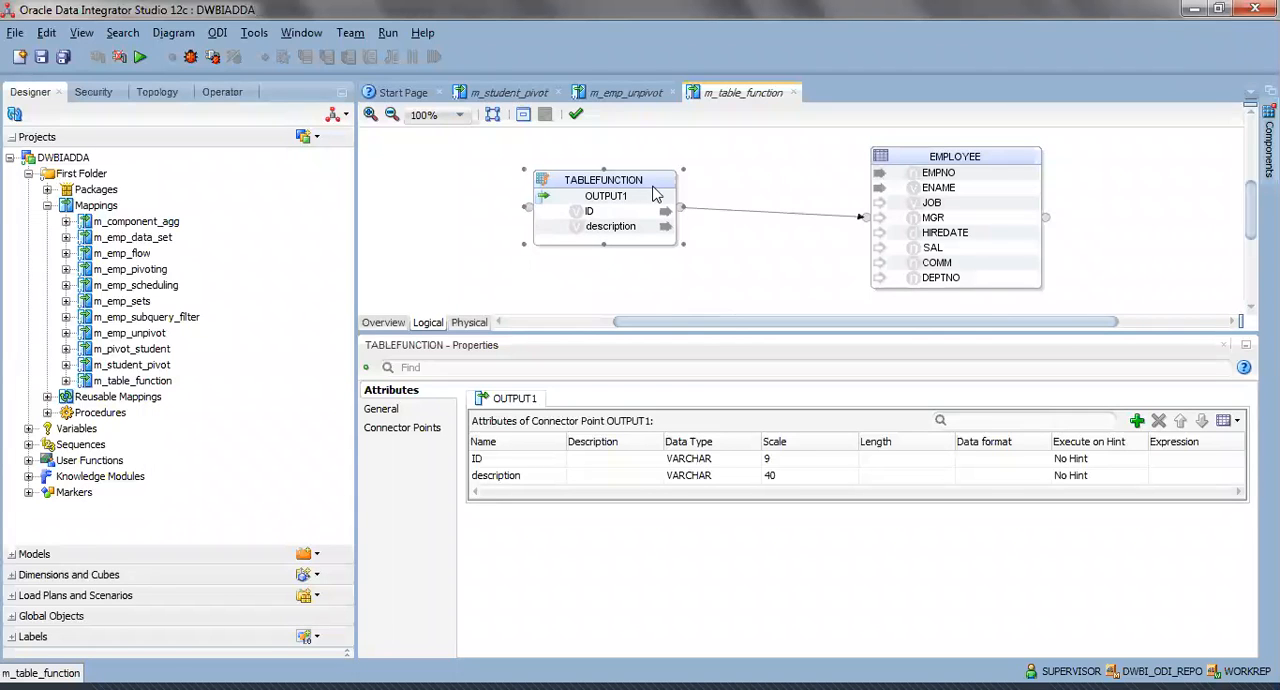
Switch to ODI Studio, view the available mapping components including Table Function, and return to the TABLEFUNCTION component in m_table_function.
left_click(1268, 145)
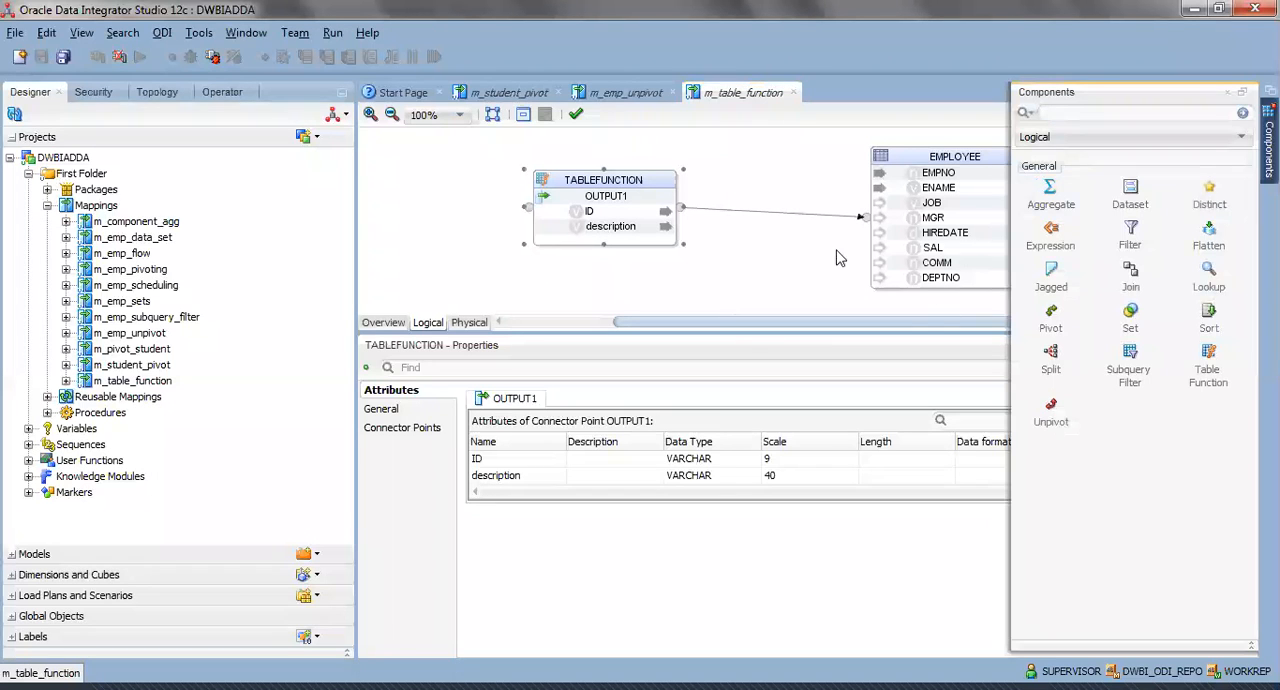
left_click(805, 252)
left_click(613, 184)
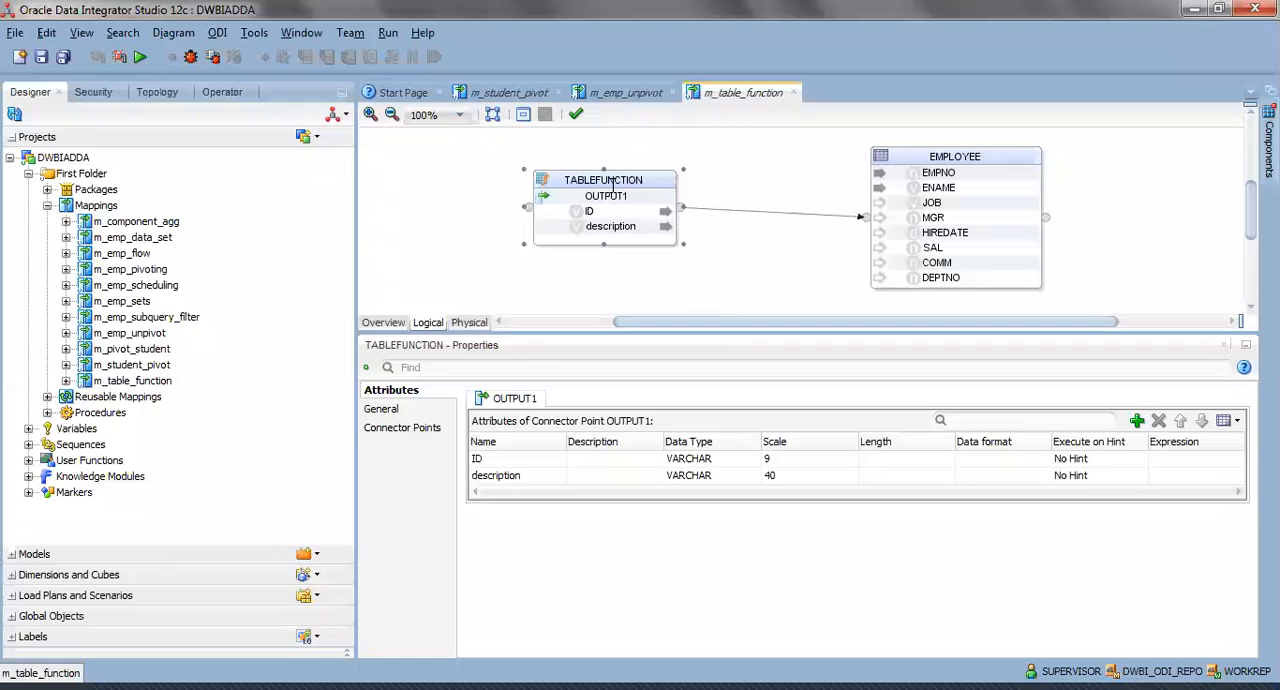
Check the TABLEFUNCTION component's function name get_tab_tf and its OUTPUT1 attributes ID and description.
left_click(384, 409)
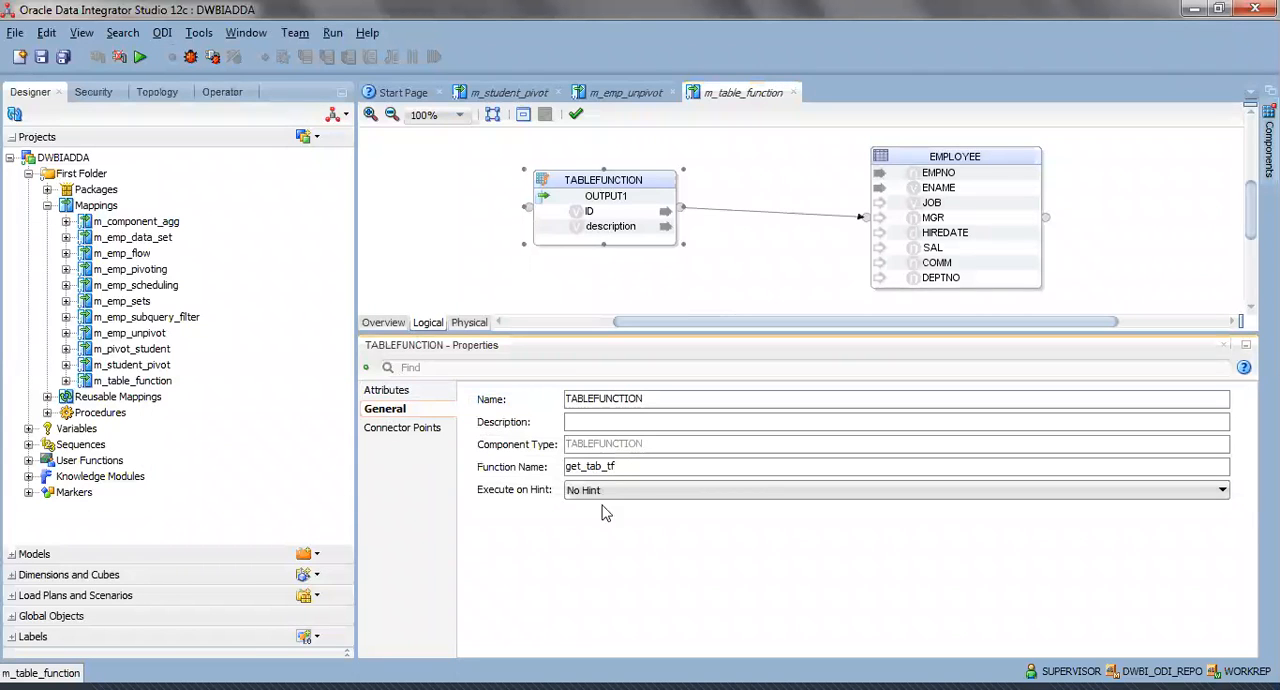
left_click(684, 469)
left_click_drag(632, 468, 540, 470)
left_click(630, 470)
left_click_drag(643, 468, 548, 469)
left_click(633, 459)
left_click_drag(638, 465, 554, 467)
left_click(645, 467)
left_click(391, 390)
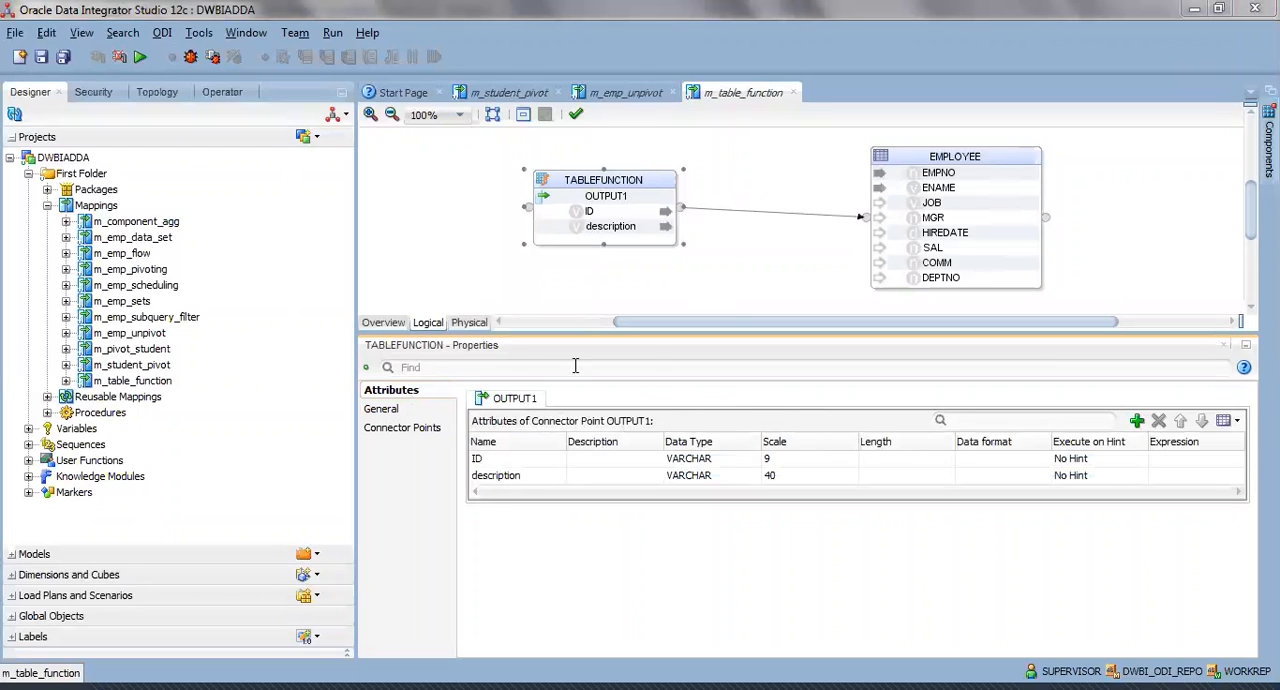
left_click(518, 476)
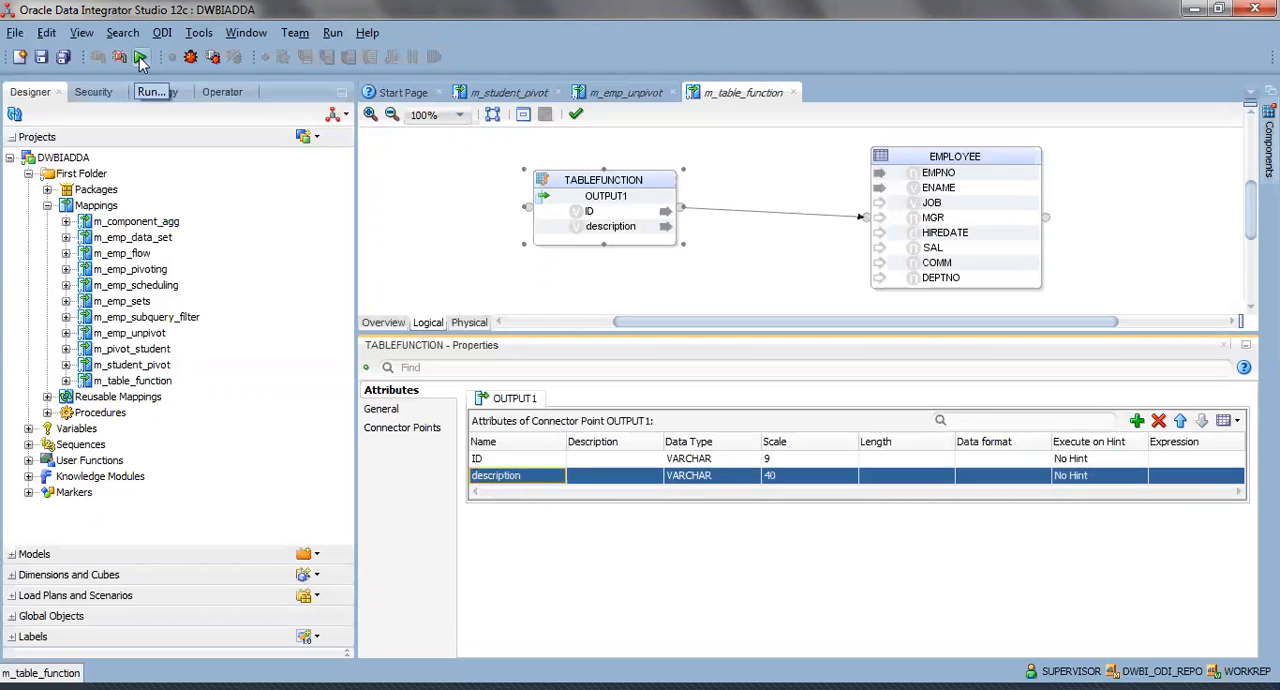
Set TRUNCATE_TARGET_TABLE to True in the integration knowledge module options of EMPLOYEE in the physical design.
left_click(469, 325)
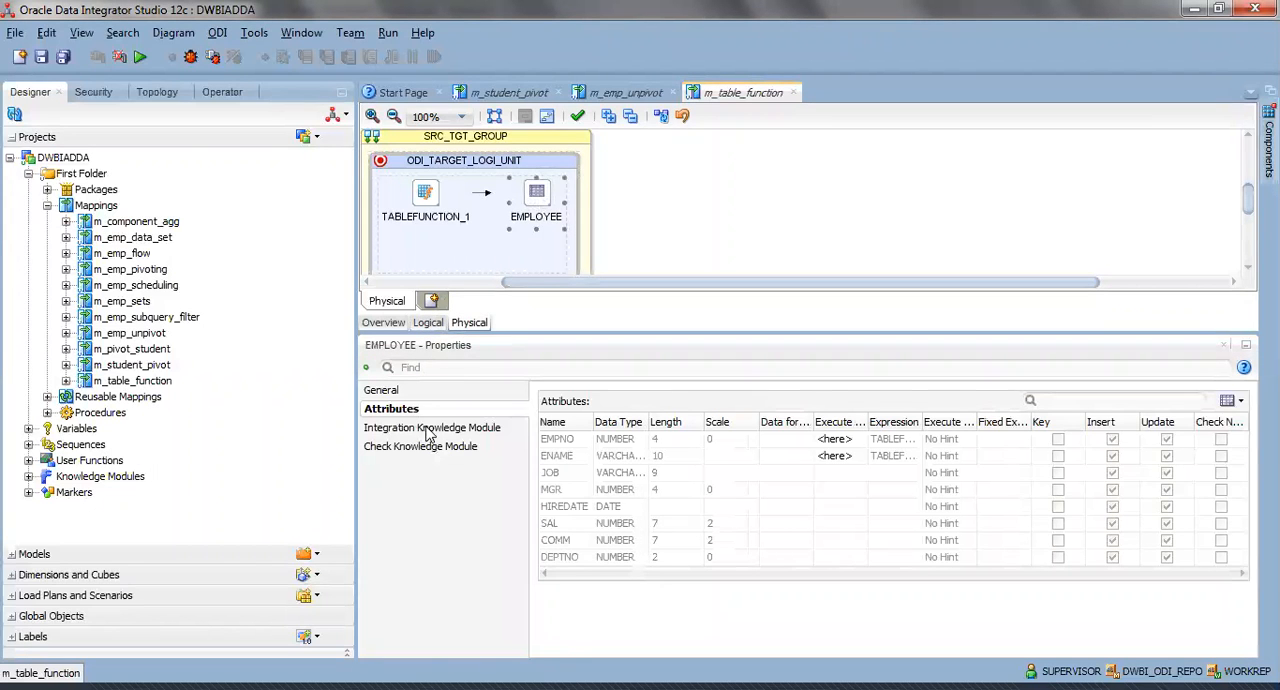
left_click(428, 428)
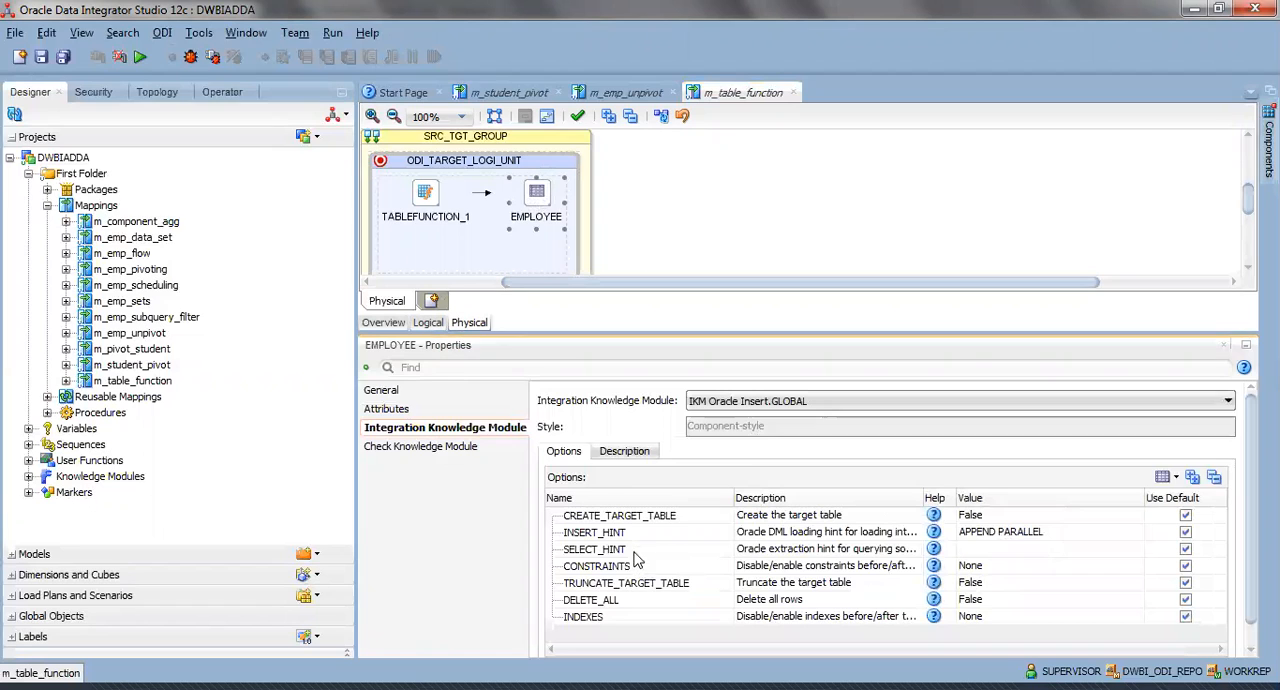
left_click(966, 585)
left_click(966, 585)
left_click(970, 600)
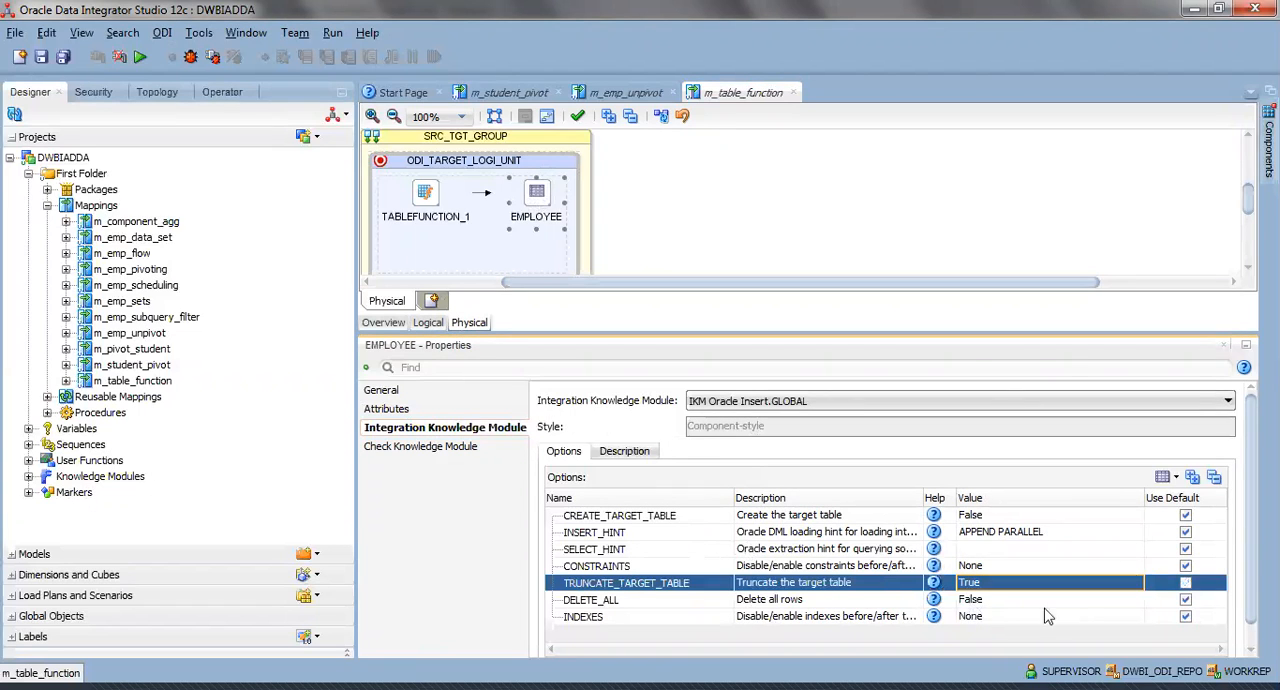
Save the m_table_function mapping and run it with the default run settings.
left_click(41, 57)
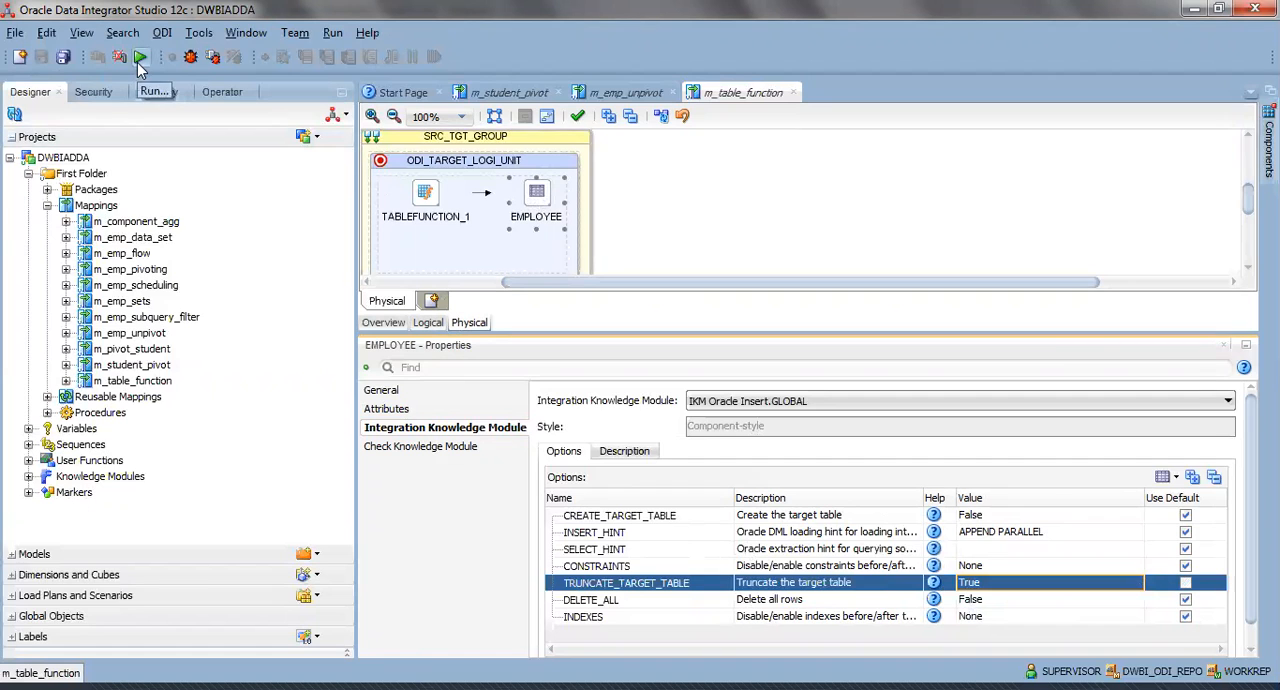
left_click(139, 60)
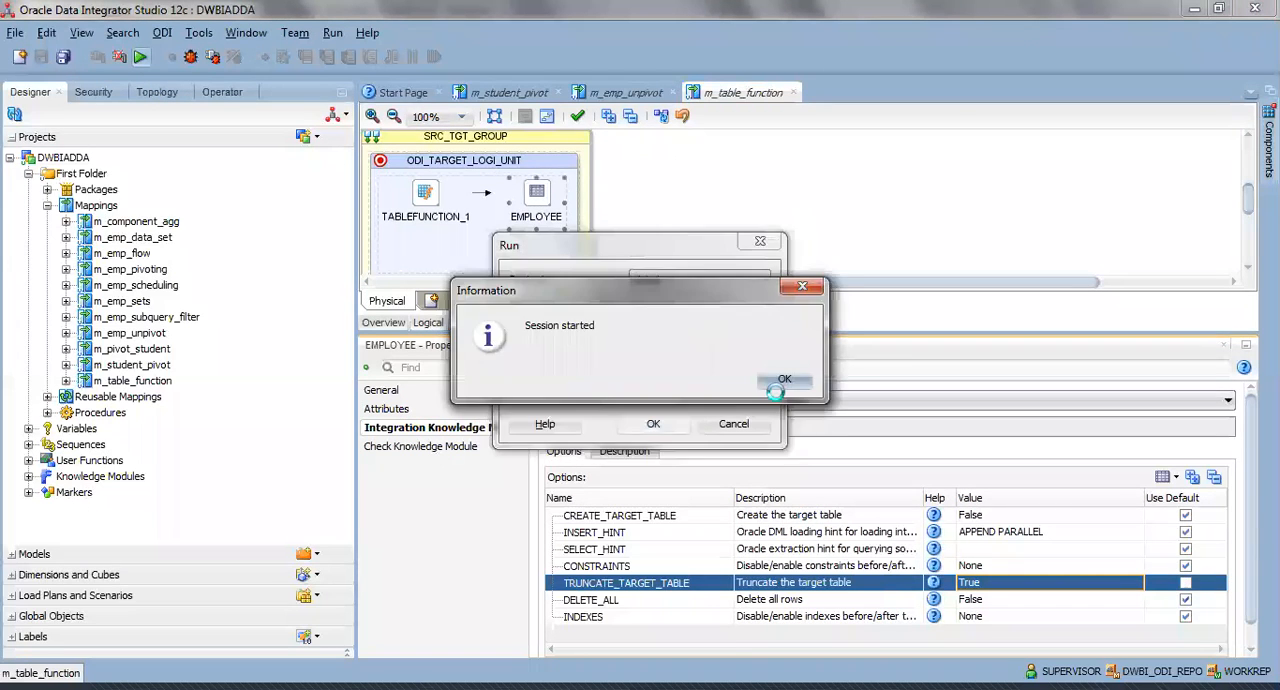
left_click(781, 381)
View the data loaded into the EMPLOYEE target from the logical diagram, widening the EMPNO column to read it.
left_click(428, 322)
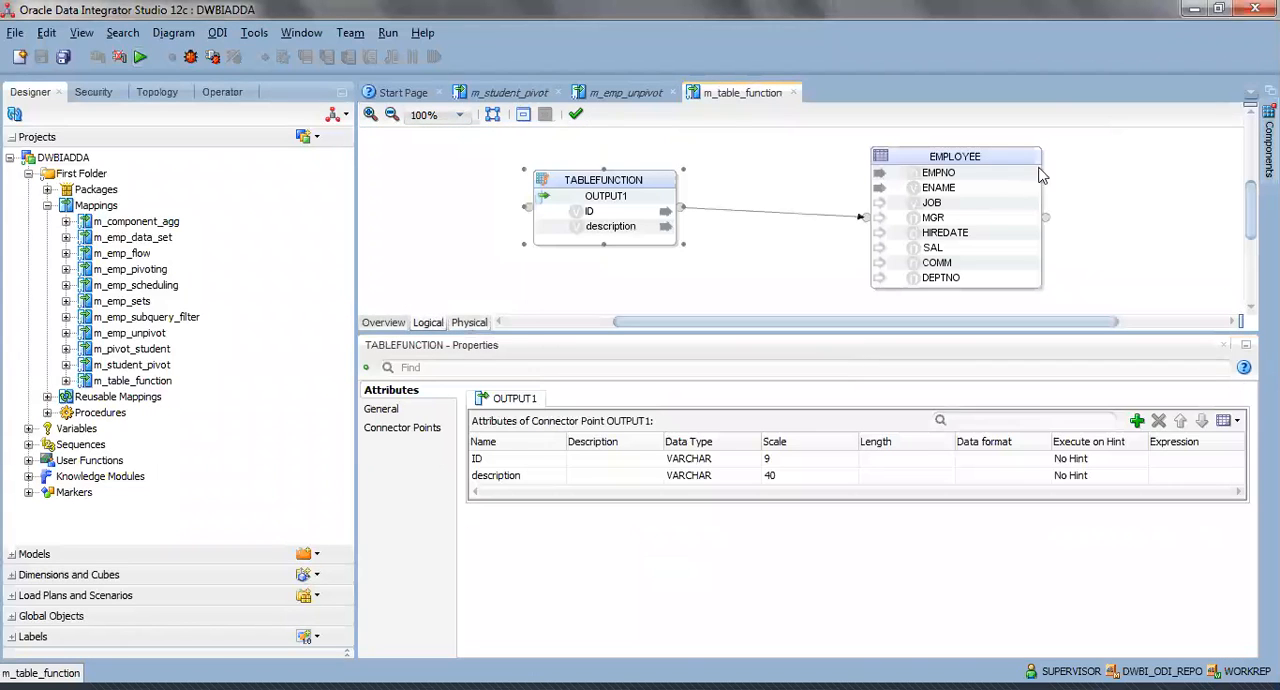
right_click(990, 161)
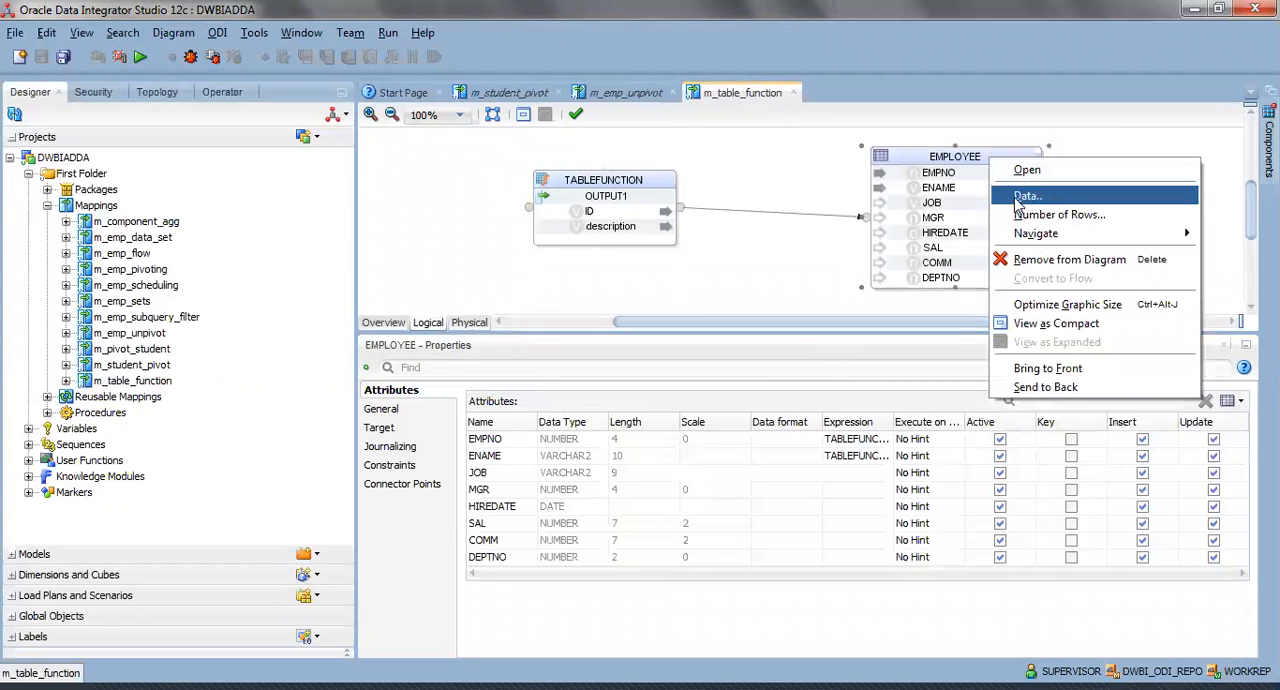
key("Return")
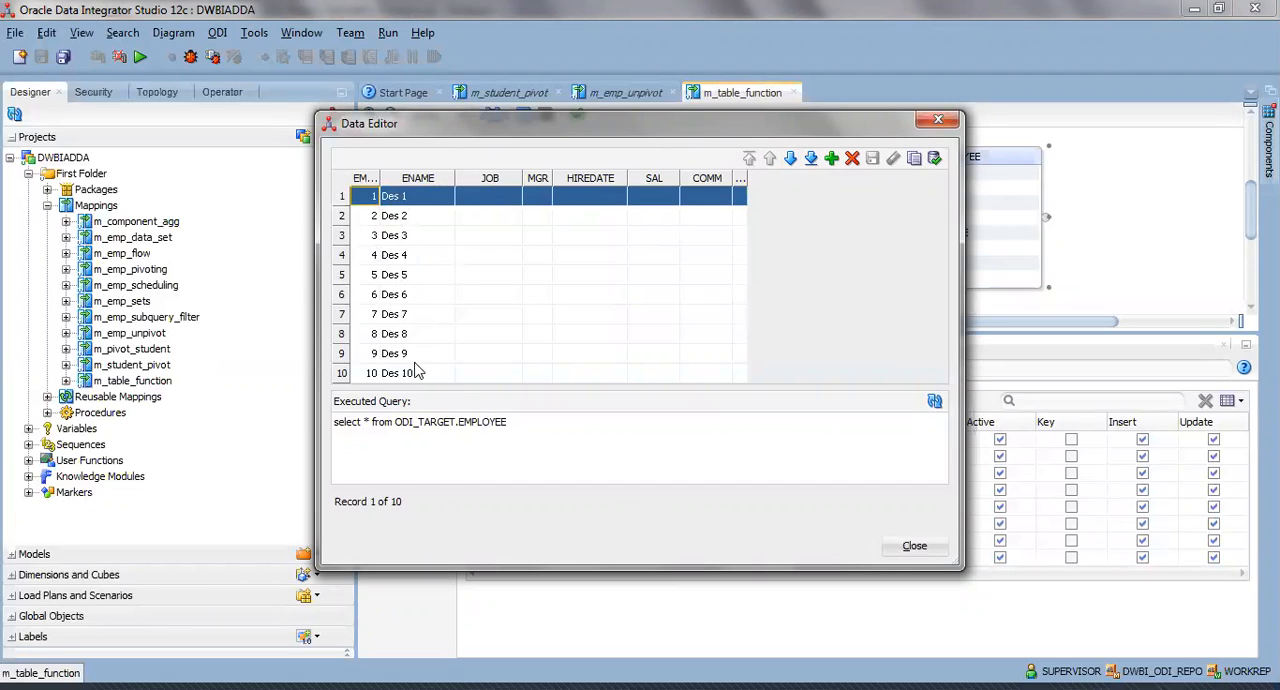
left_click_drag(377, 178, 451, 178)
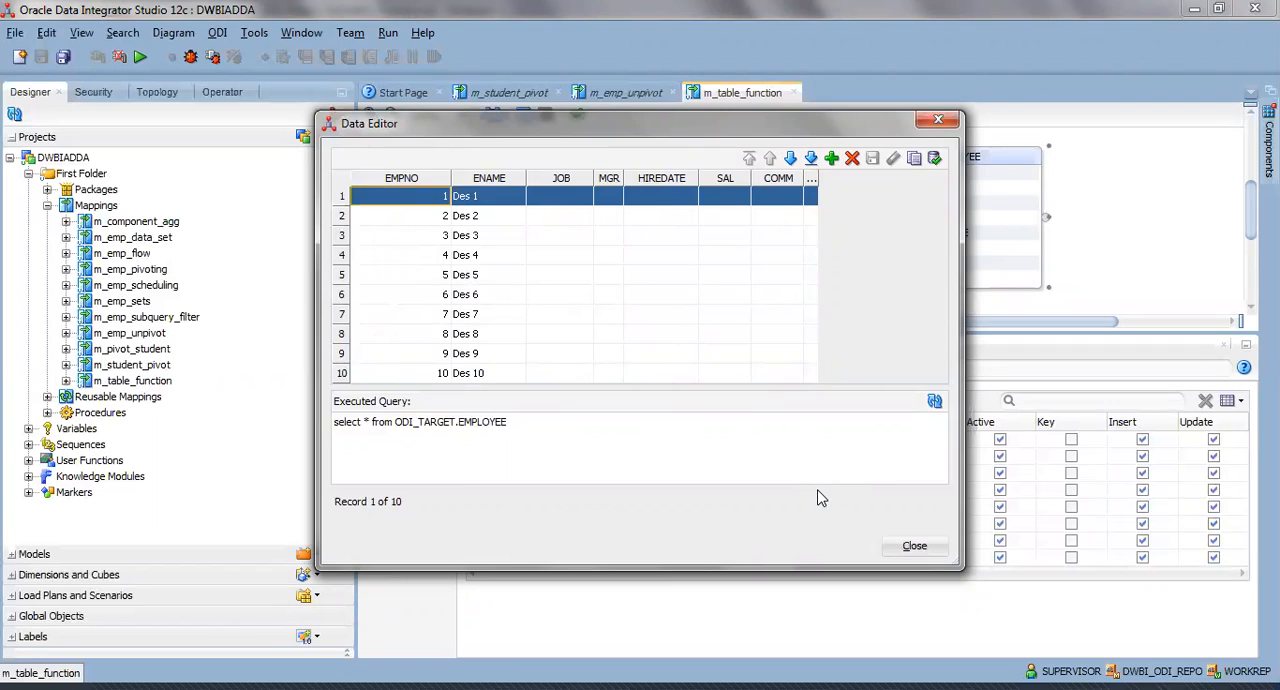
left_click(938, 120)
Rearrange the TABLEFUNCTION and EMPLOYEE components closer together in the logical diagram and clear the selection.
left_click_drag(901, 155, 893, 151)
left_click_drag(648, 272, 620, 190)
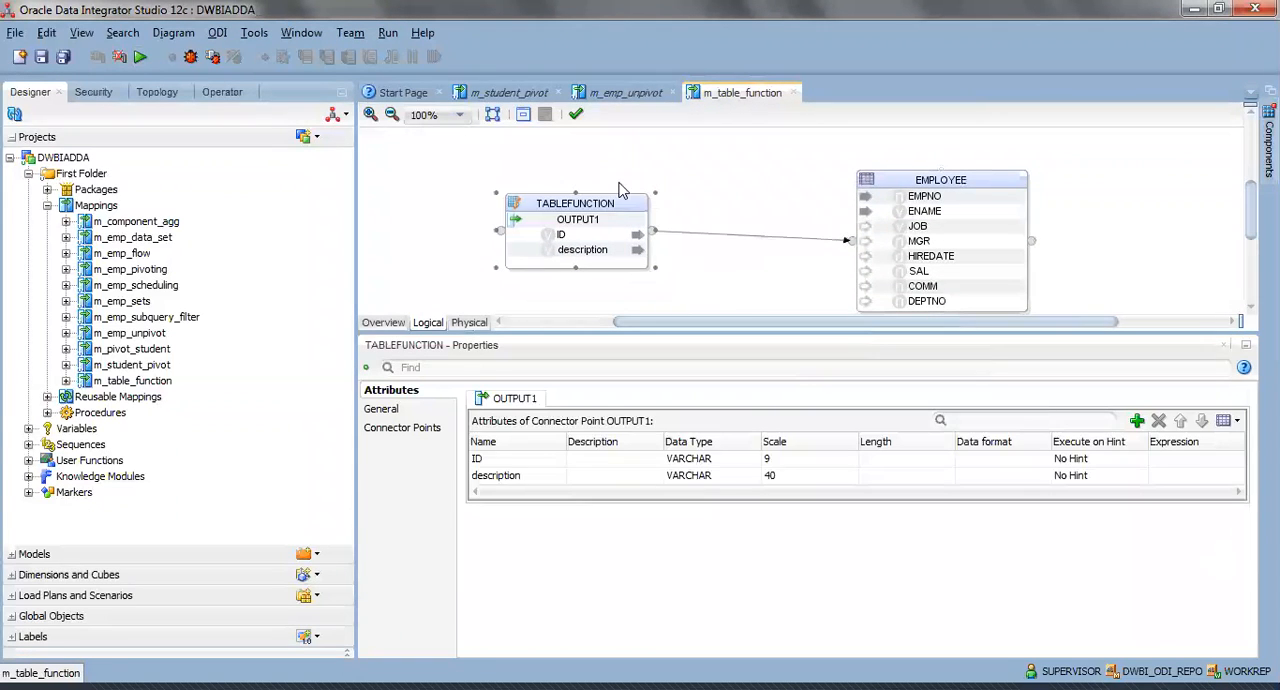
left_click_drag(883, 176, 867, 164)
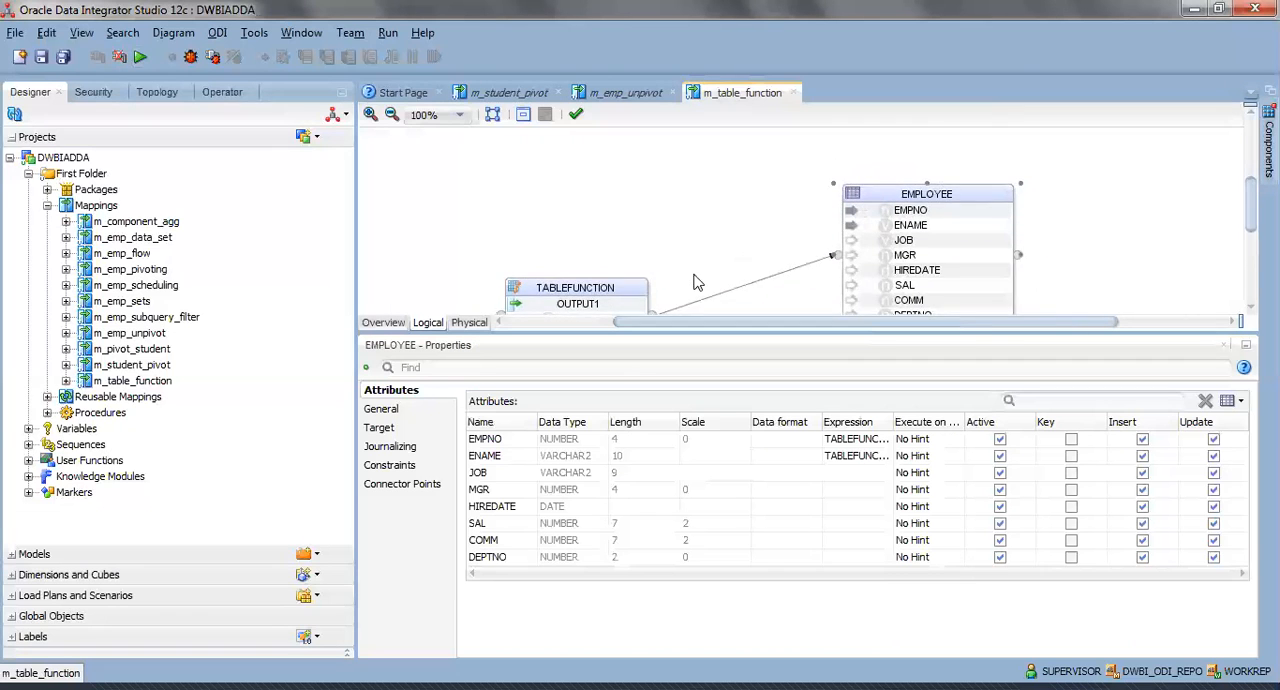
scroll(757, 277, "down", 3)
scroll(757, 277, "up", 1)
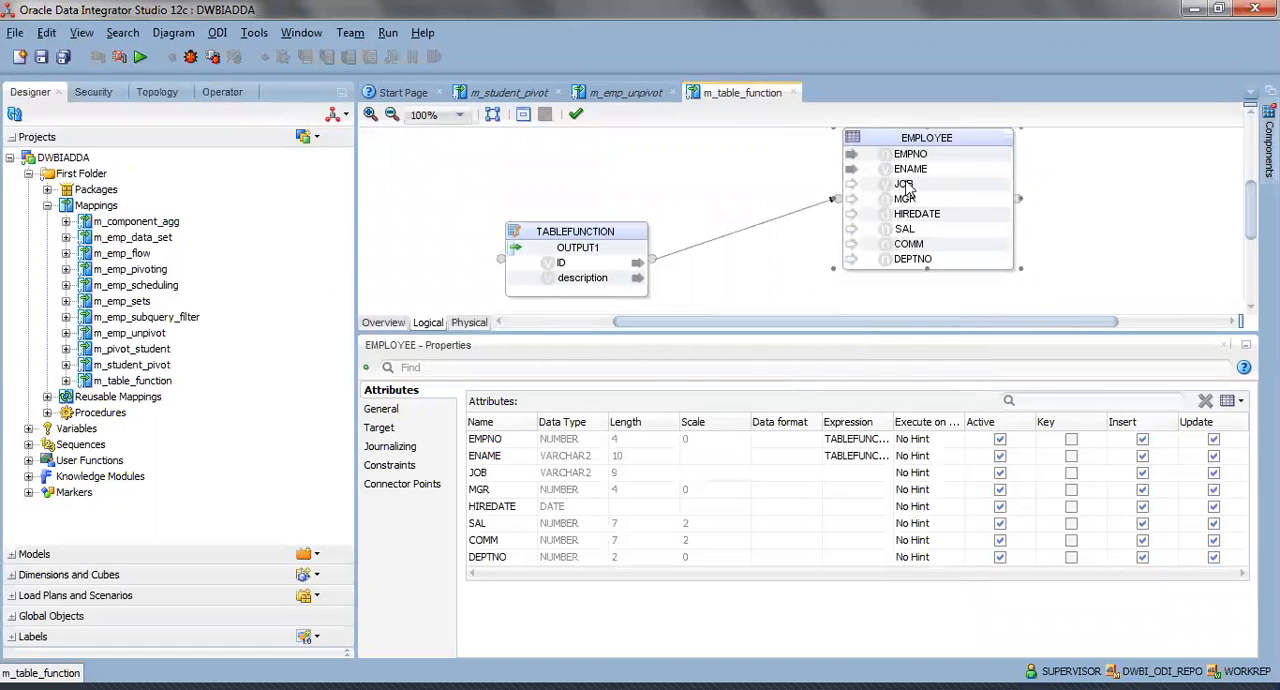
left_click_drag(906, 182, 907, 189)
left_click_drag(581, 235, 623, 207)
left_click_drag(921, 186, 856, 192)
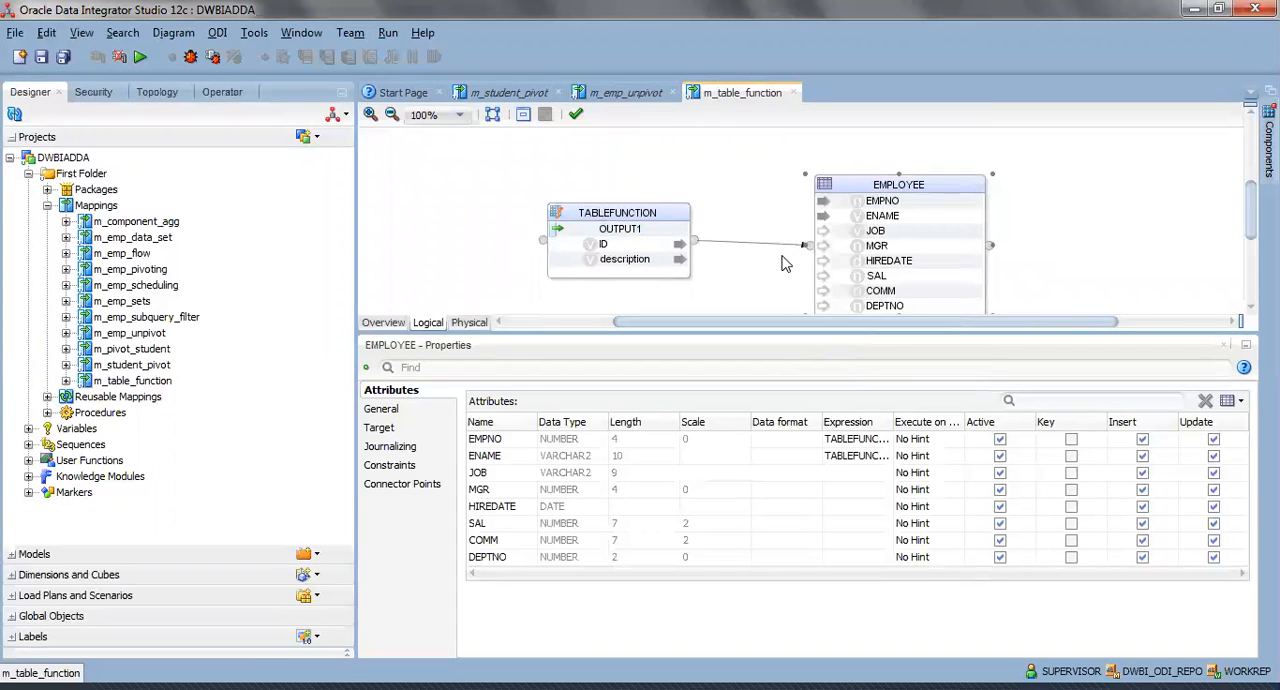
left_click(755, 228)
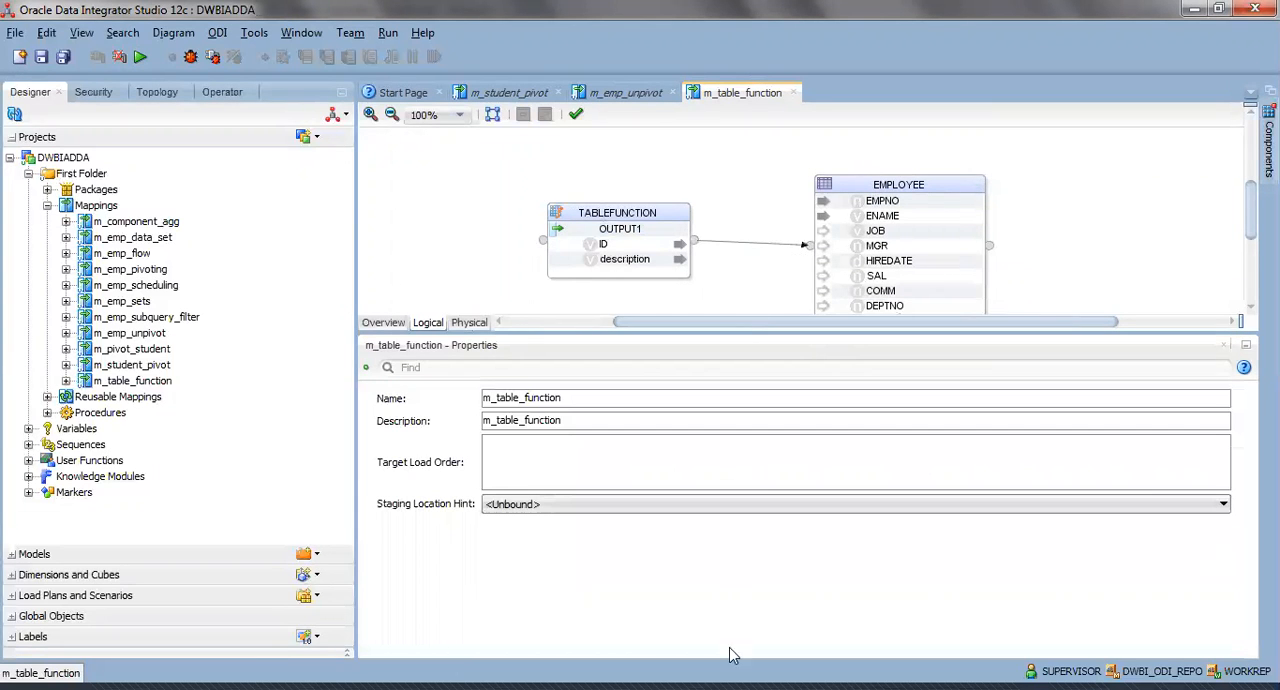
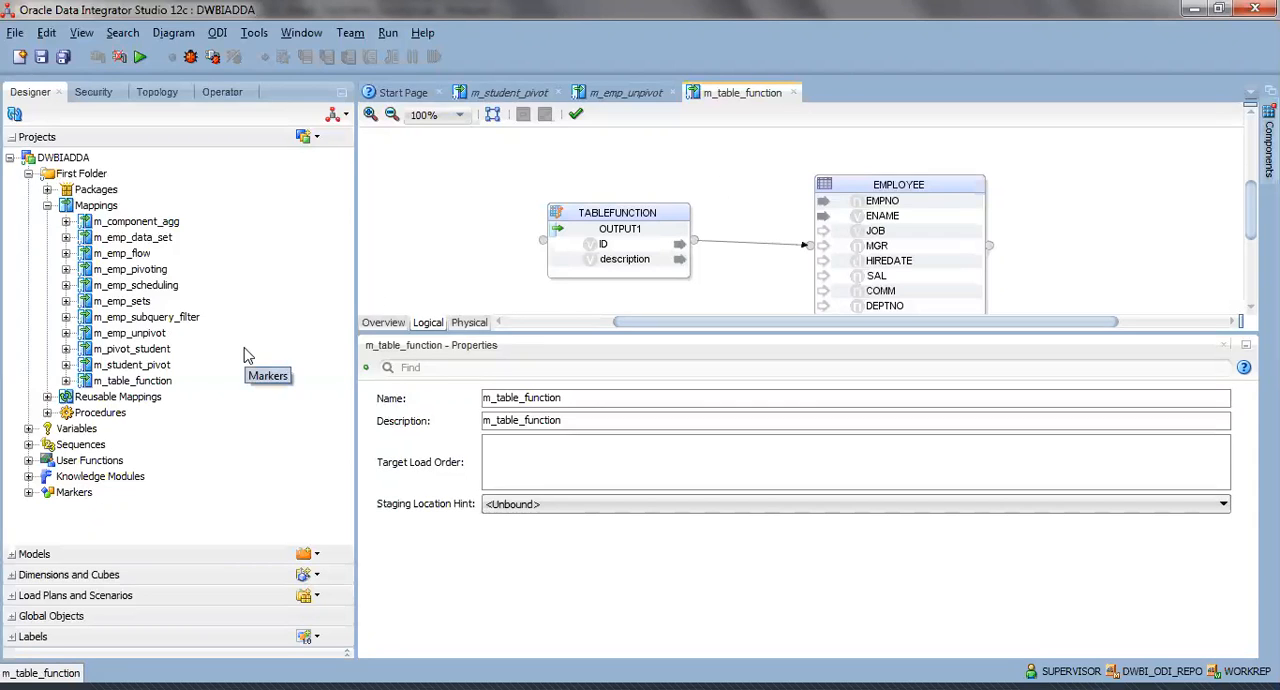
Open the m_emp_subquery_filter mapping, enlarge its logical diagram, and reposition the EMP and DEPT source tables.
double_click(150, 317)
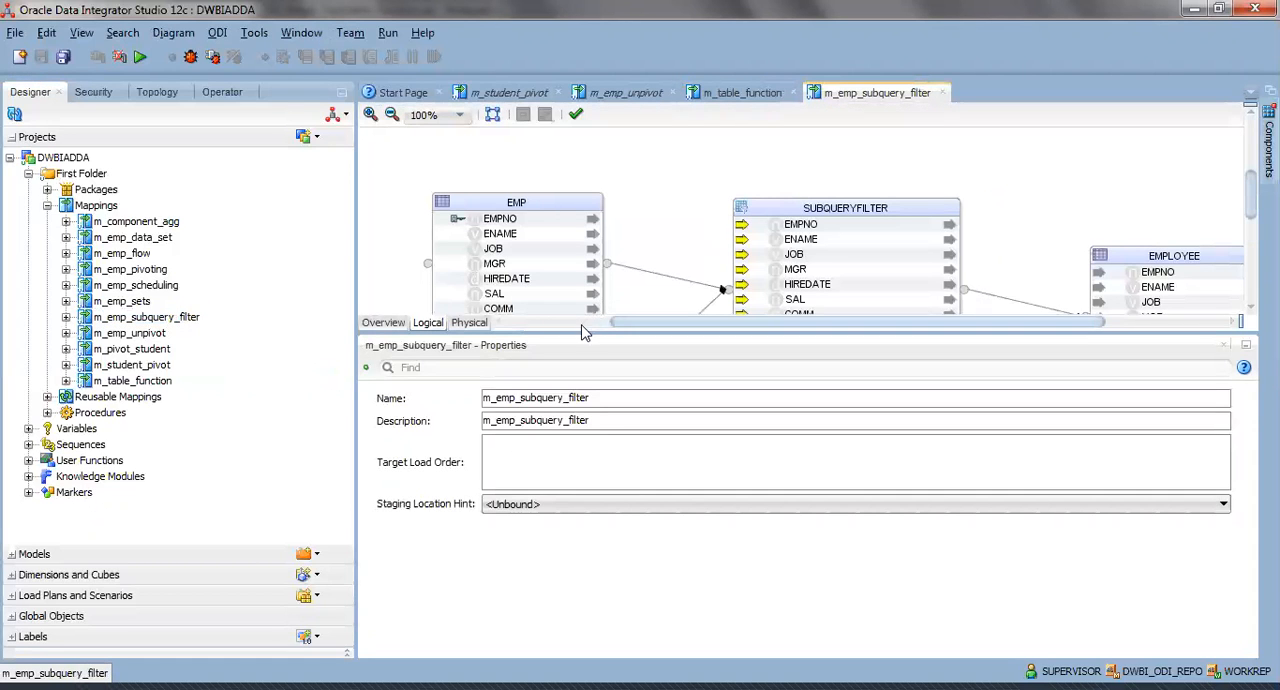
left_click_drag(577, 333, 602, 478)
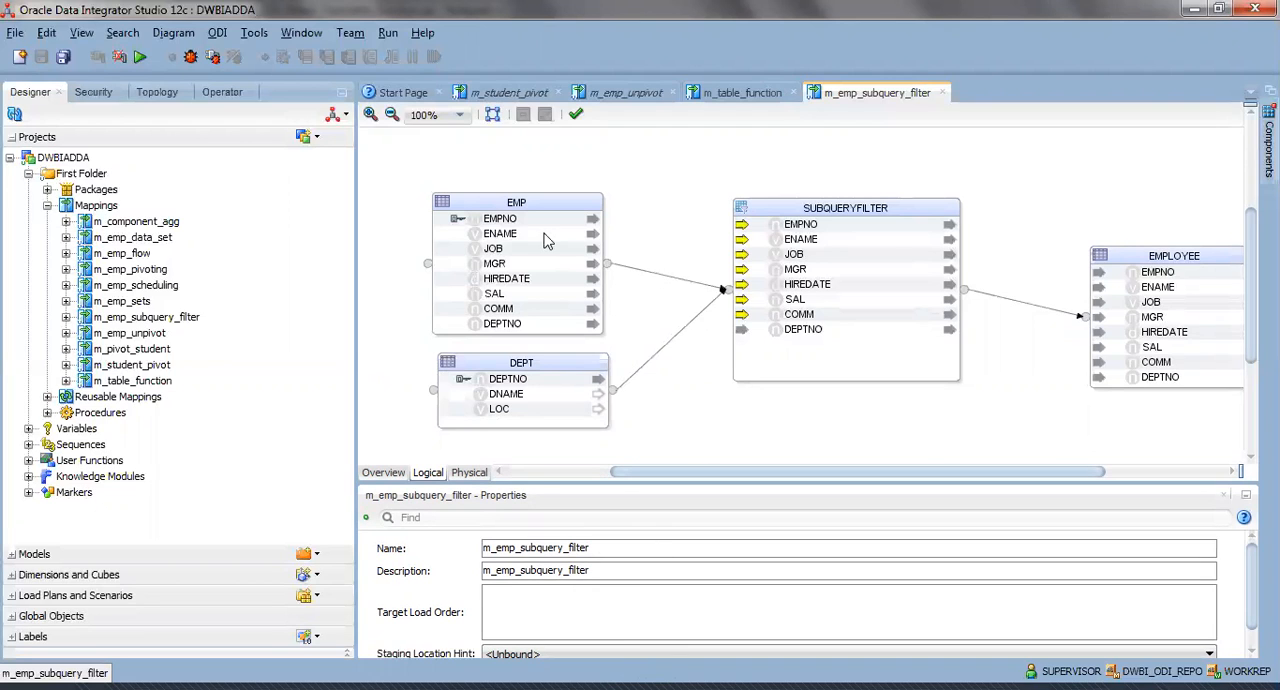
left_click_drag(545, 240, 565, 232)
left_click_drag(505, 362, 519, 362)
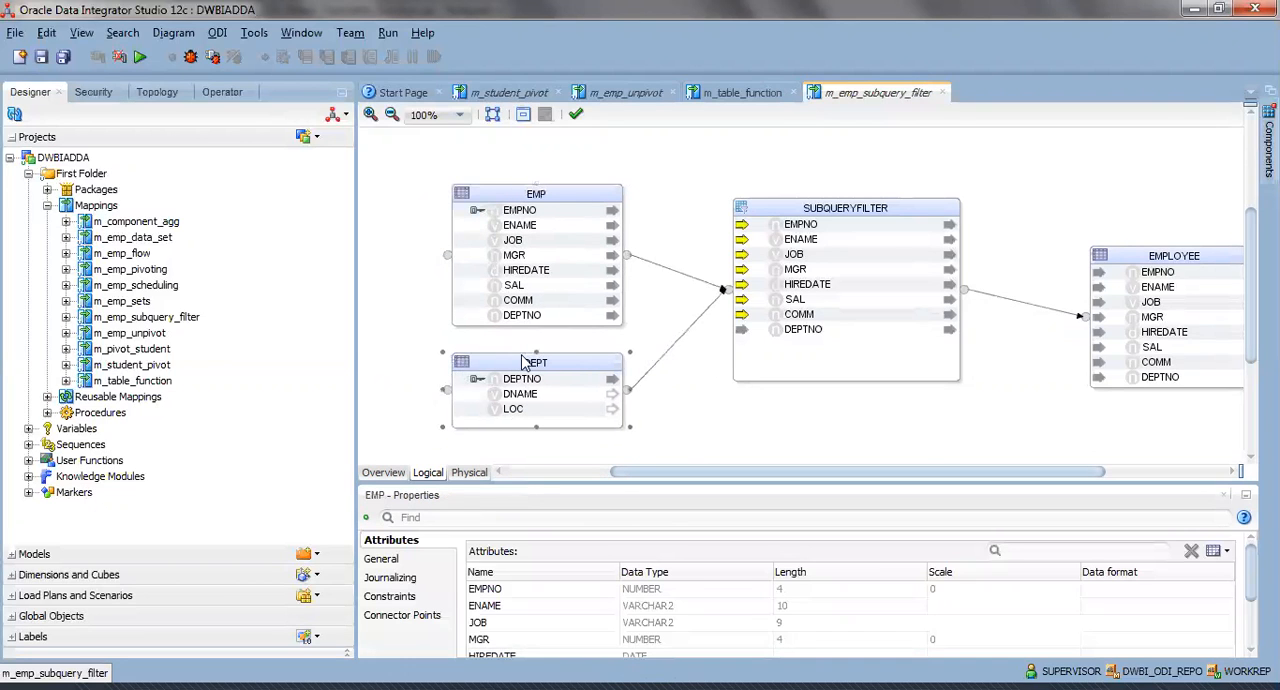
left_click(778, 212)
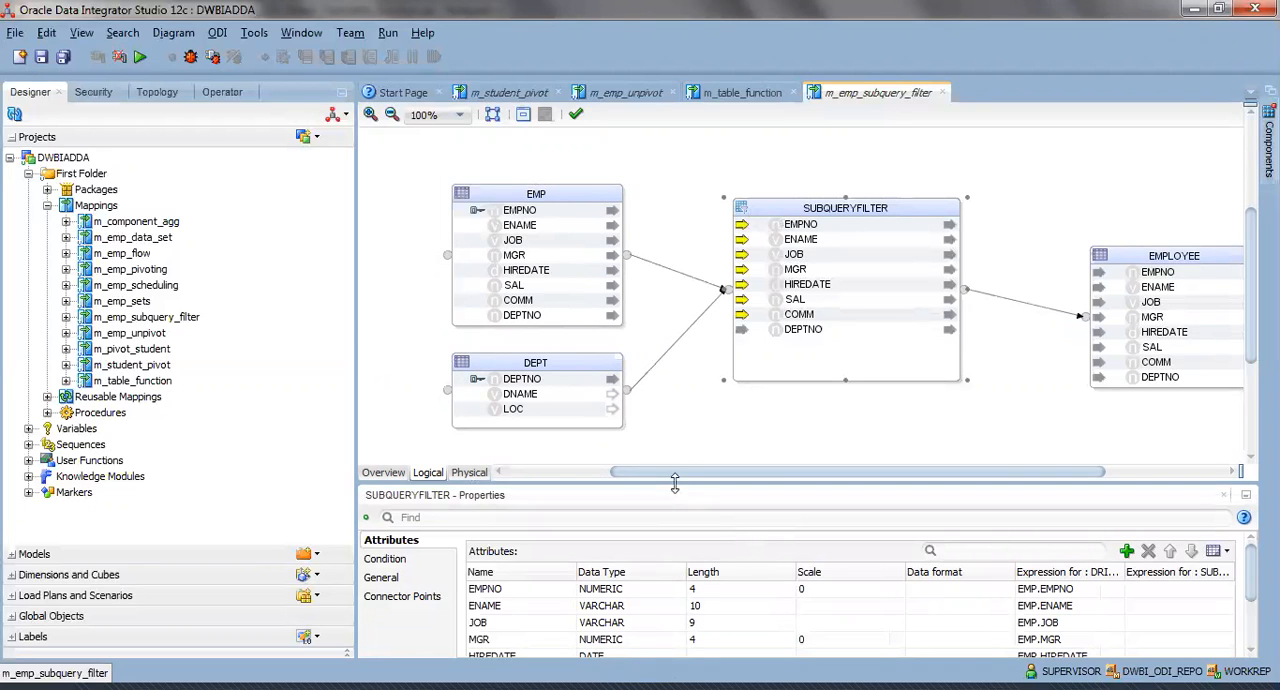
left_click_drag(538, 190, 510, 153)
left_click_drag(534, 387, 465, 303)
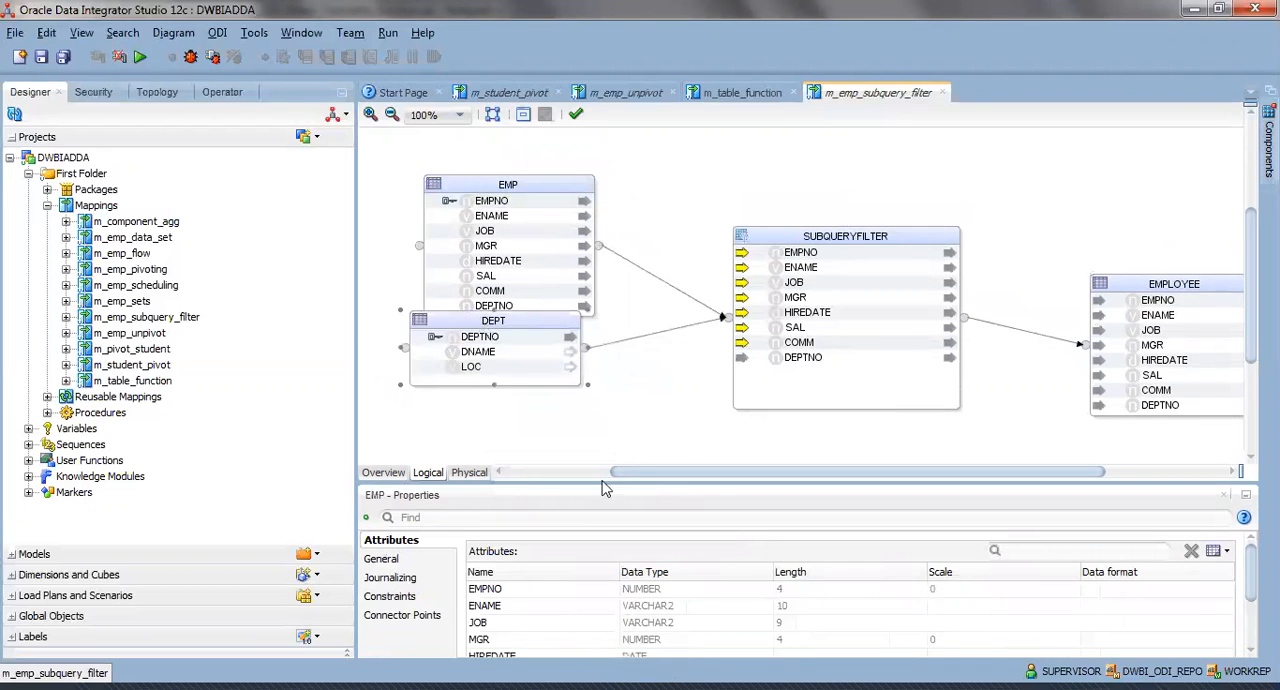
Examine the SUBQUERYFILTER component's filter condition and the available subquery filter input roles, keeping the role as In.
left_click(828, 236)
left_click_drag(657, 480, 594, 384)
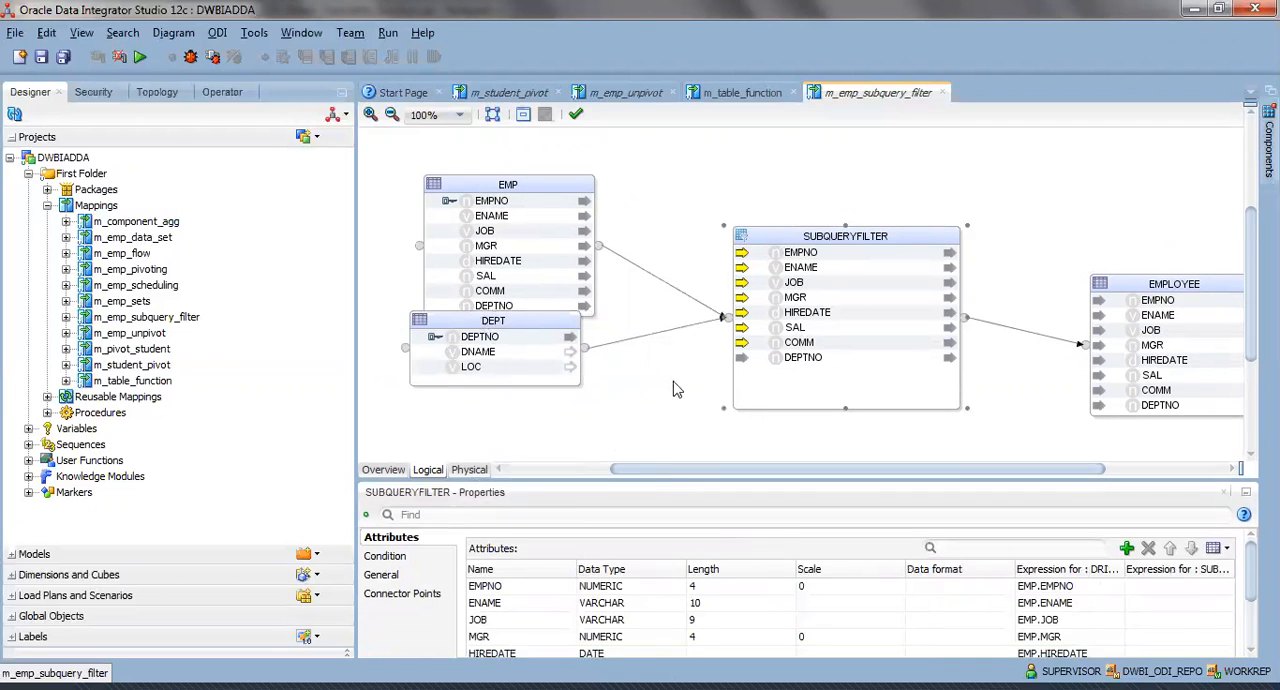
left_click(386, 457)
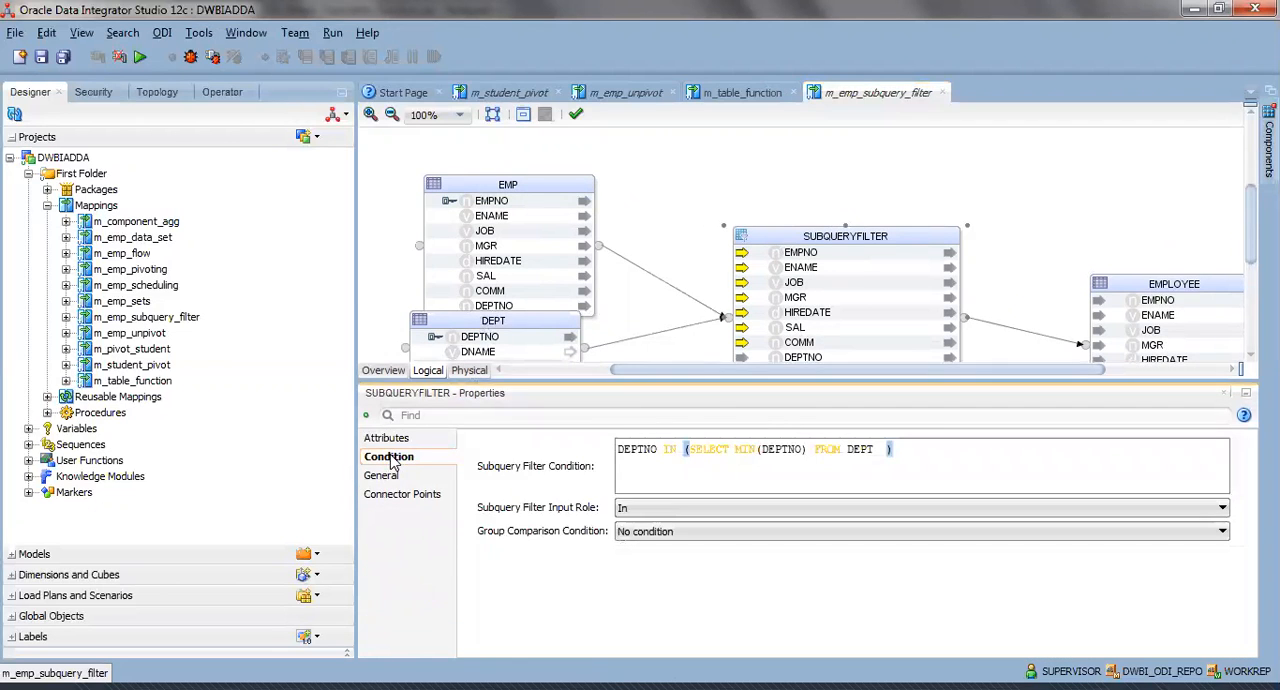
left_click_drag(684, 449, 607, 452)
left_click(659, 470)
left_click_drag(686, 449, 602, 456)
left_click(629, 449)
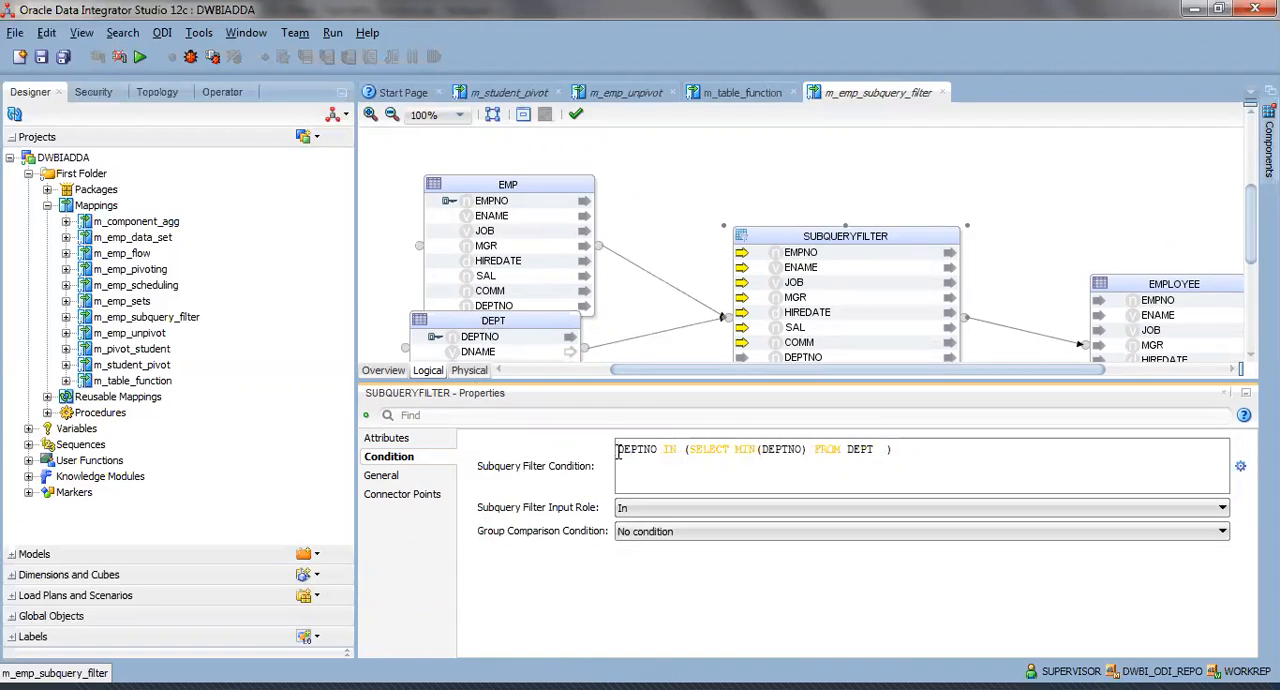
left_click_drag(618, 451, 880, 449)
left_click(880, 449)
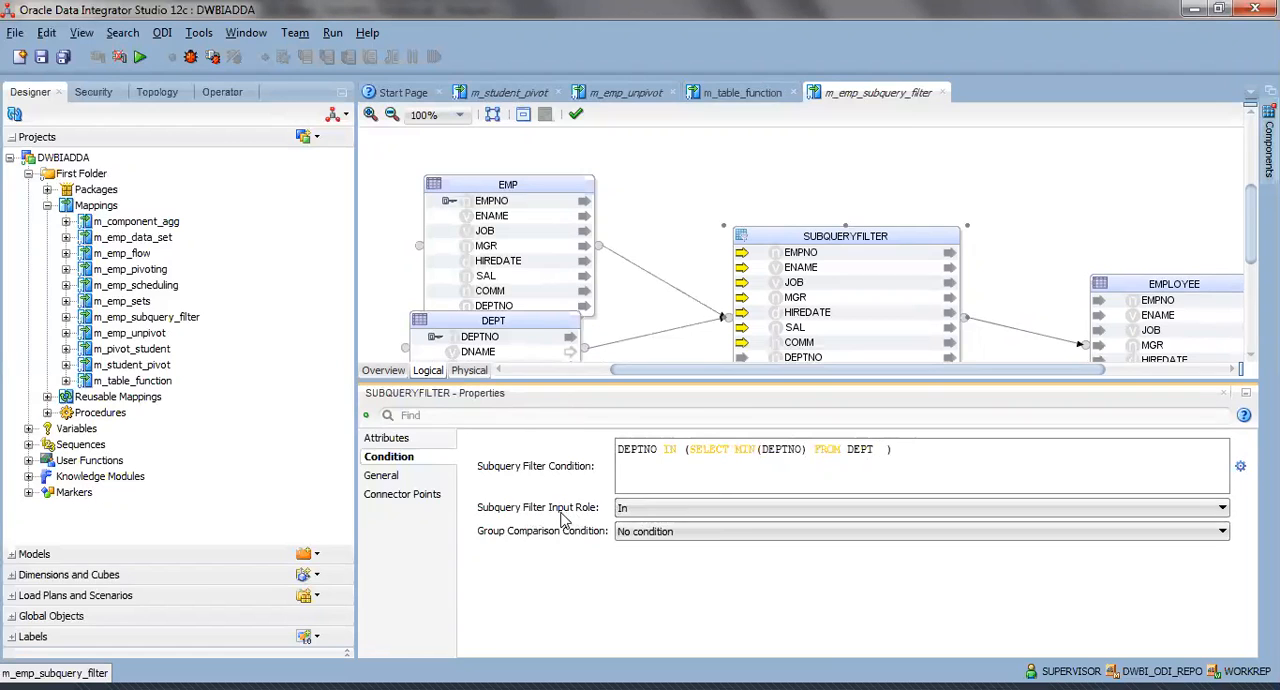
left_click(622, 509)
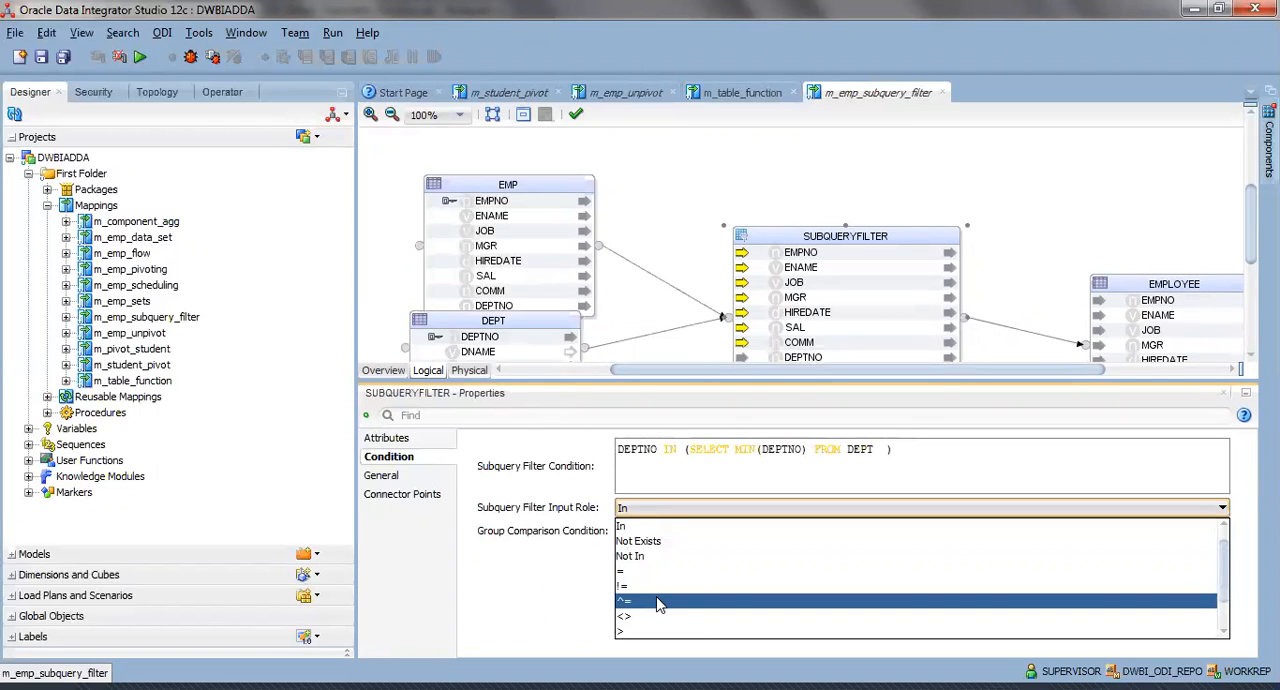
left_click(669, 462)
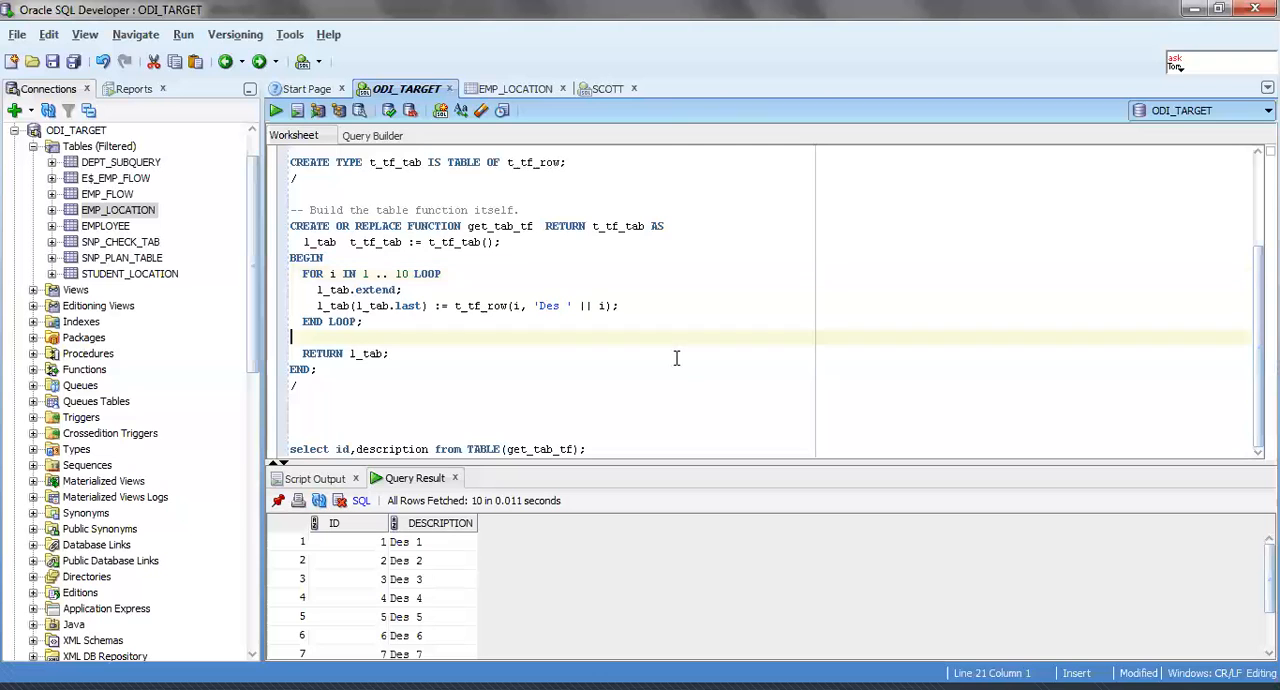
In SQL Developer, begin a new statement below the get_tab_tf query in the ODI_TARGET worksheet: update dept set ( deptno,dname.
left_click(650, 433)
left_click(643, 446)
key("Return")
key("Return")
key("Return")
key("Return")
type("update dept set ( deptno,dnam")
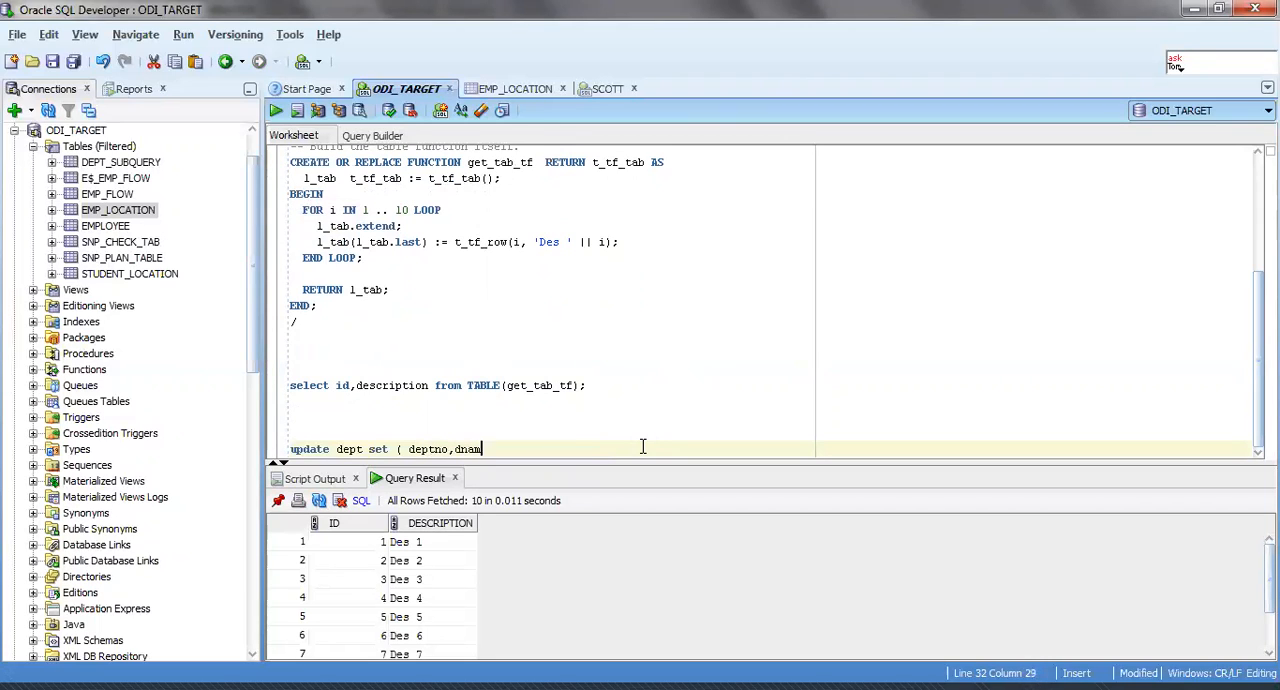
type("e ) = select ( deptno,dname")
Close the column list and continue the update statement with = select ( deptno,dname from dept.
key("BackSpace")
scroll(643, 447, "up", 1)
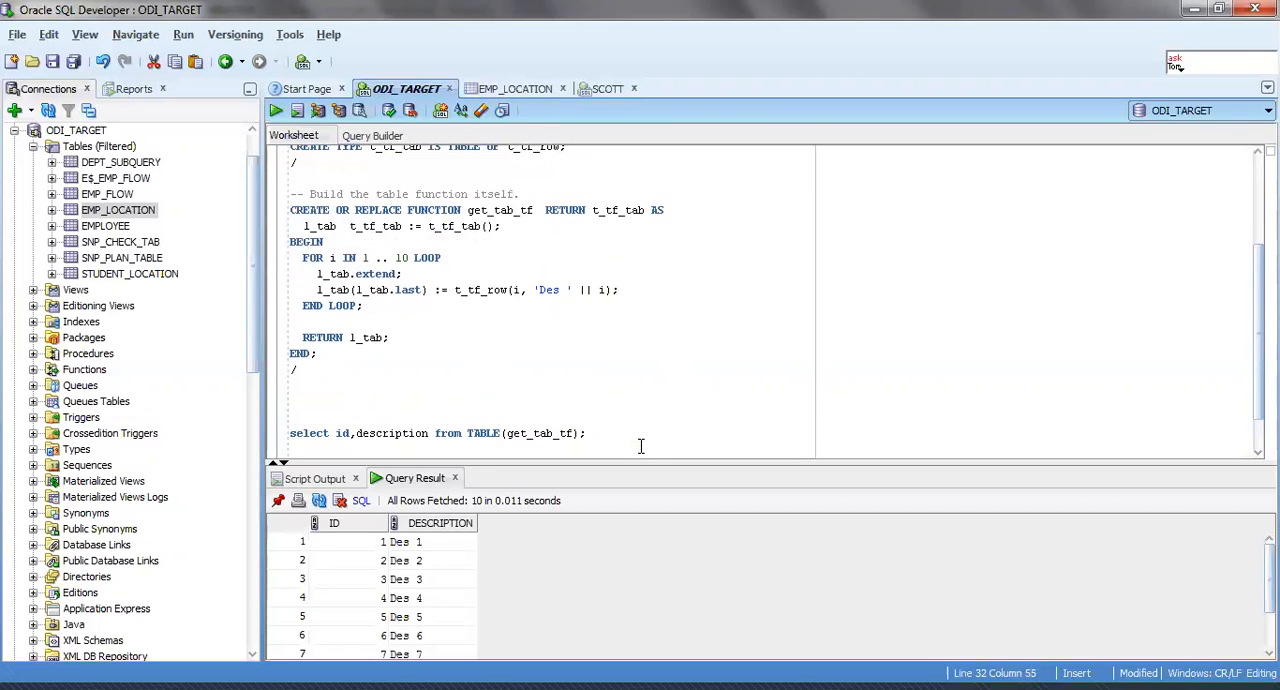
scroll(1006, 371, "down", 1)
type("a")
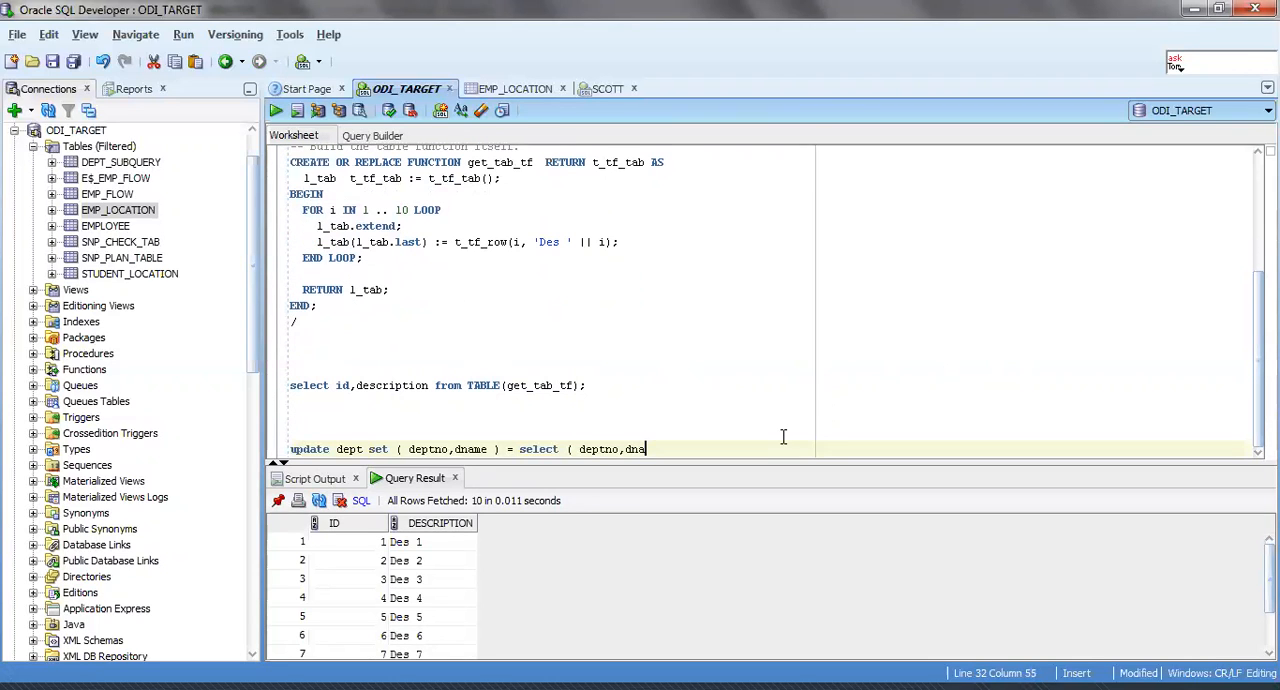
type("me from dept)")
key("BackSpace")
Finish the subquery of the update statement with the condition where deptno=30 ).
type("where dp")
key("BackSpace")
type("eptno")
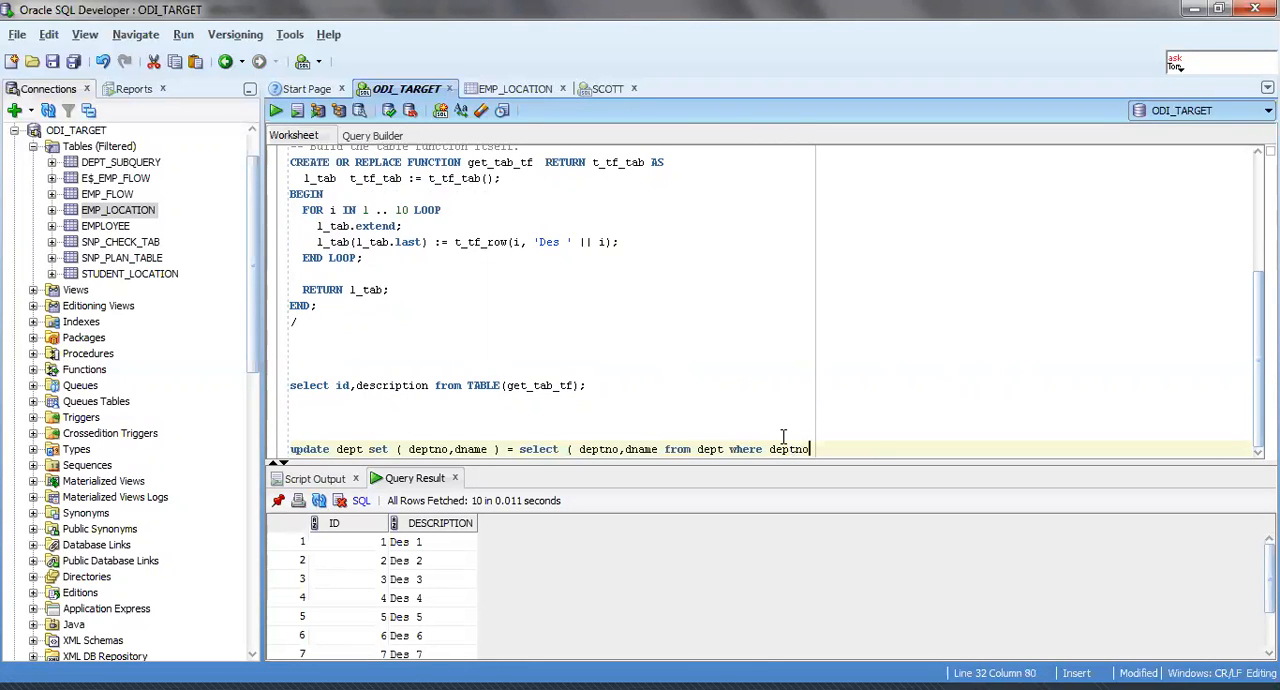
type("=")
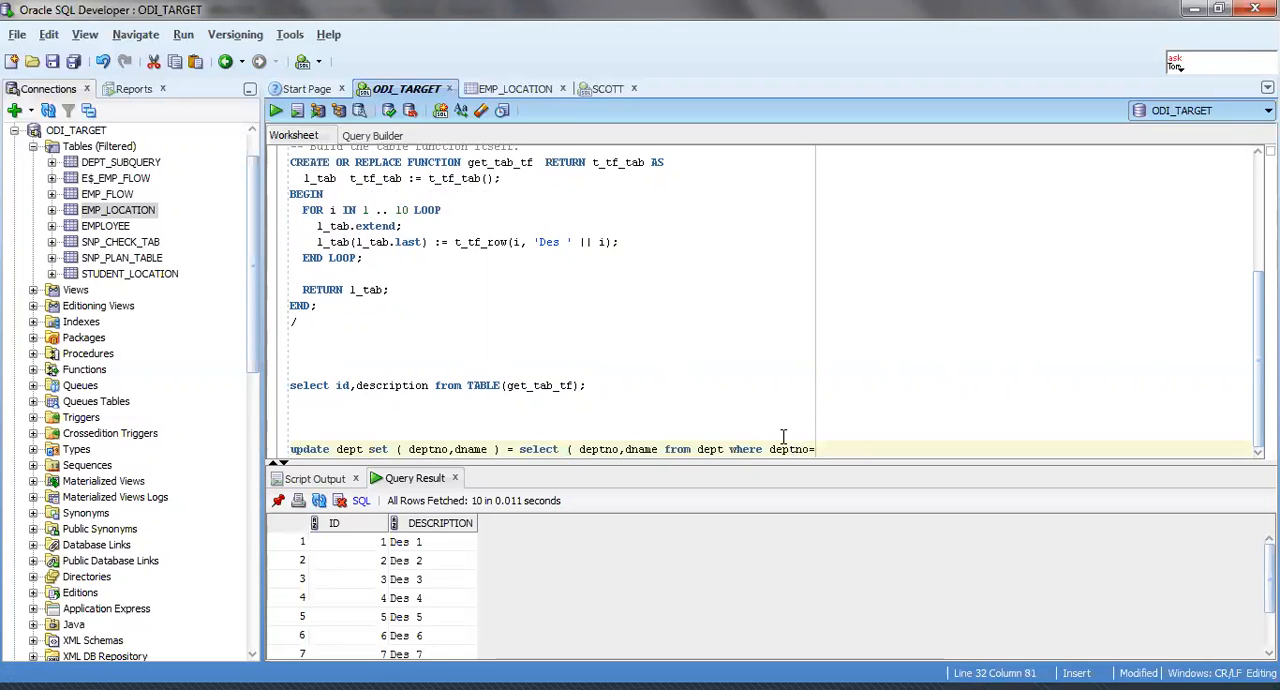
type("30")
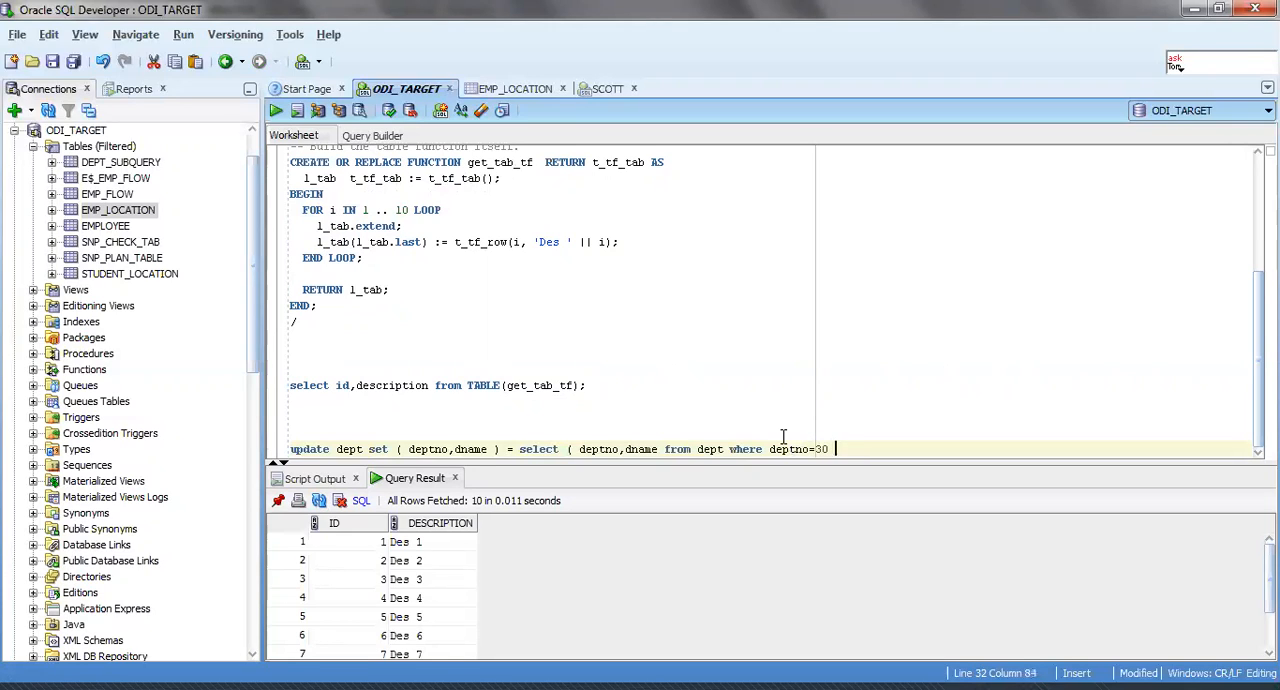
Begin a second clause on the line below the update statement, reading where exists (.
key("Return")
key("Return")
key("Return")
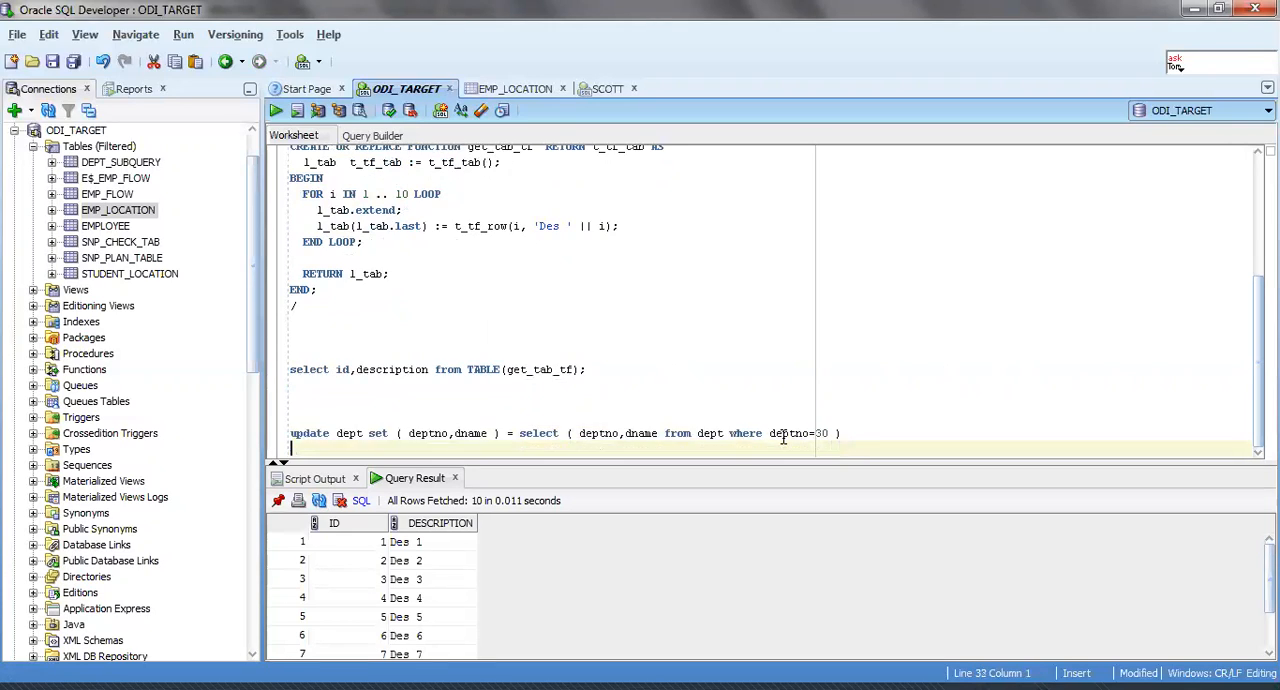
key("Up")
key("Up")
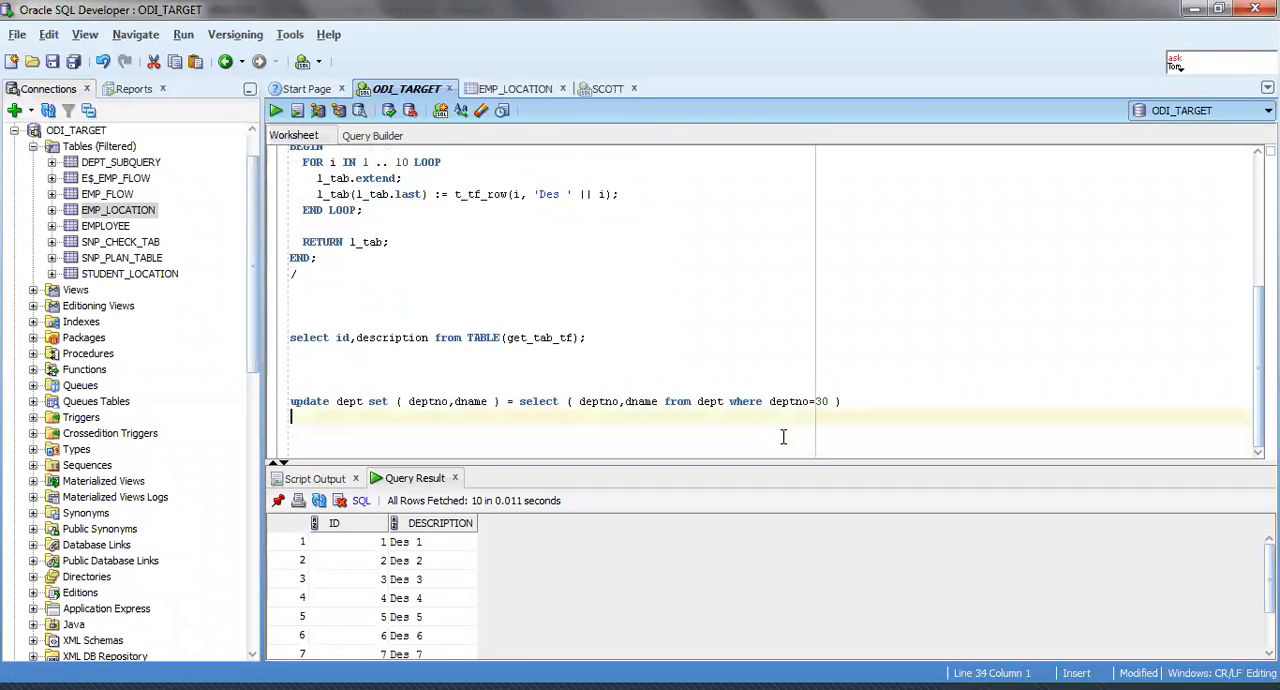
type("where")
left_click_drag(724, 401, 826, 404)
left_click(534, 424)
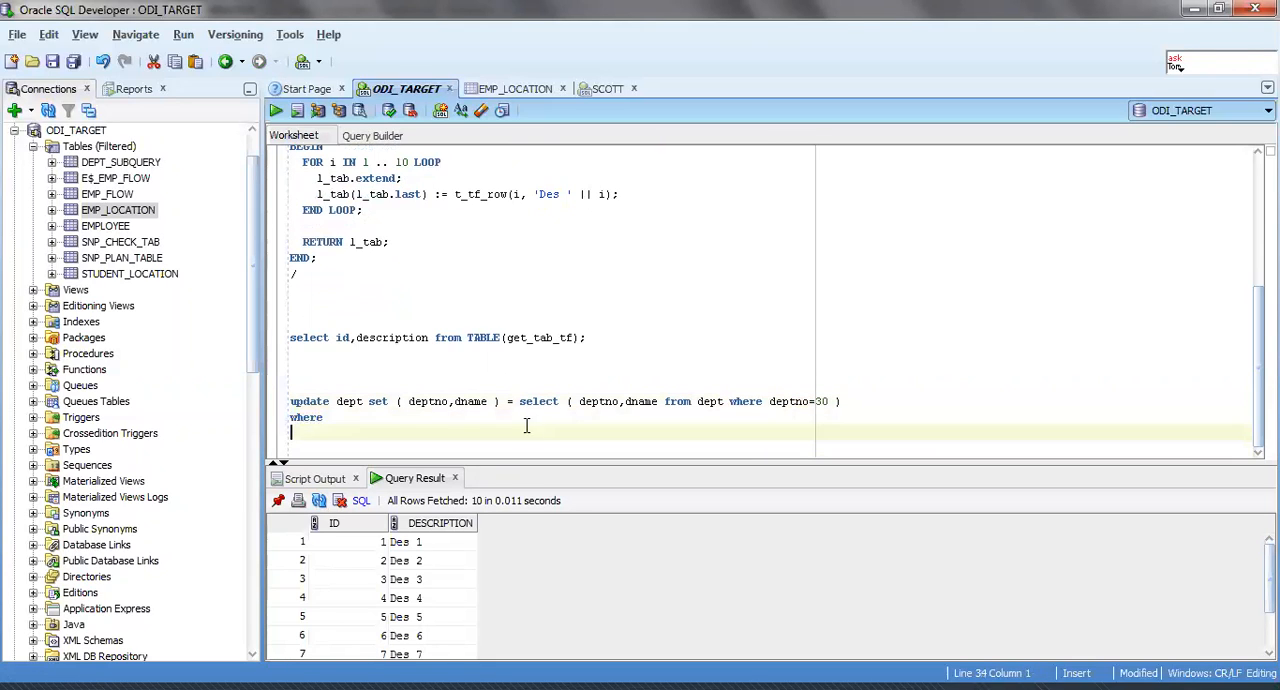
type("exis")
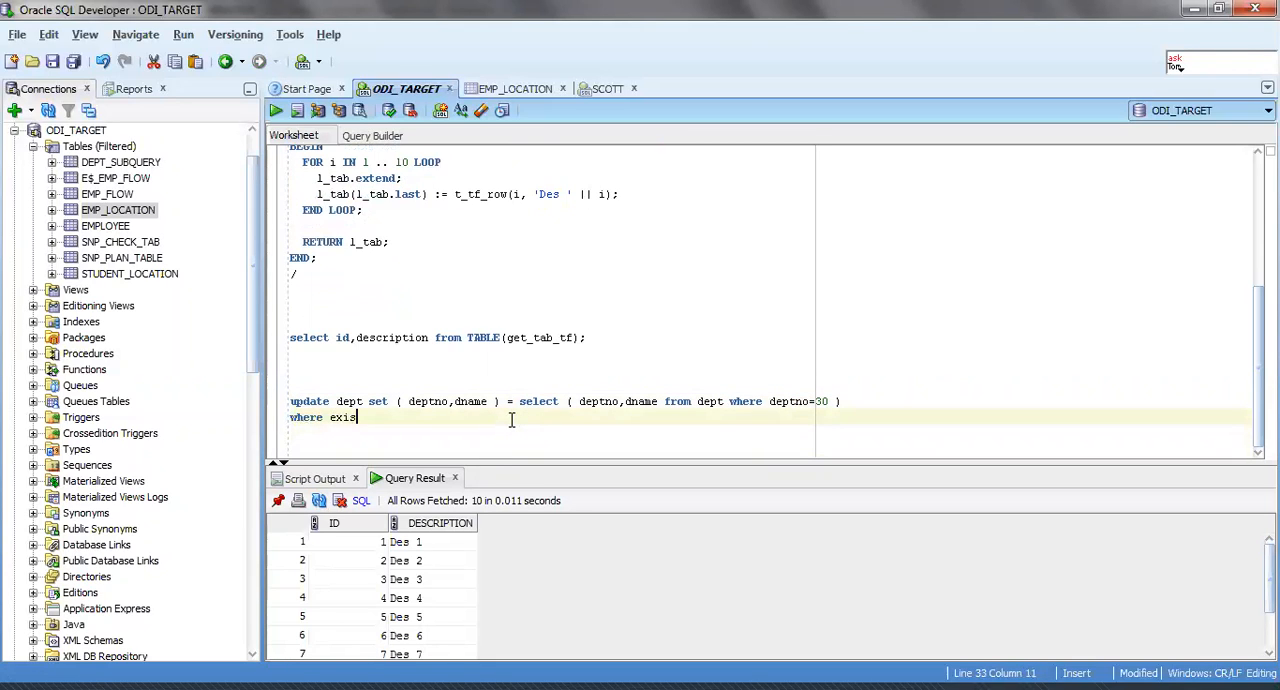
type("te (")
left_click(310, 401)
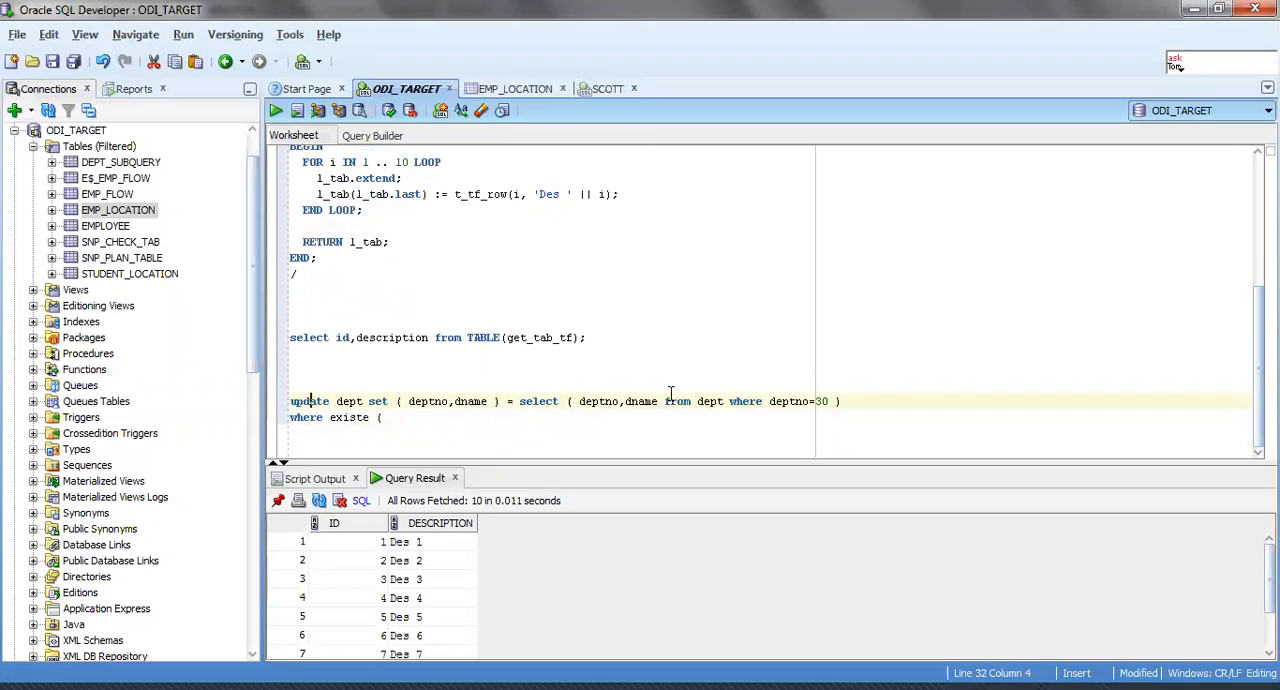
left_click(366, 417)
key("Delete")
type("s")
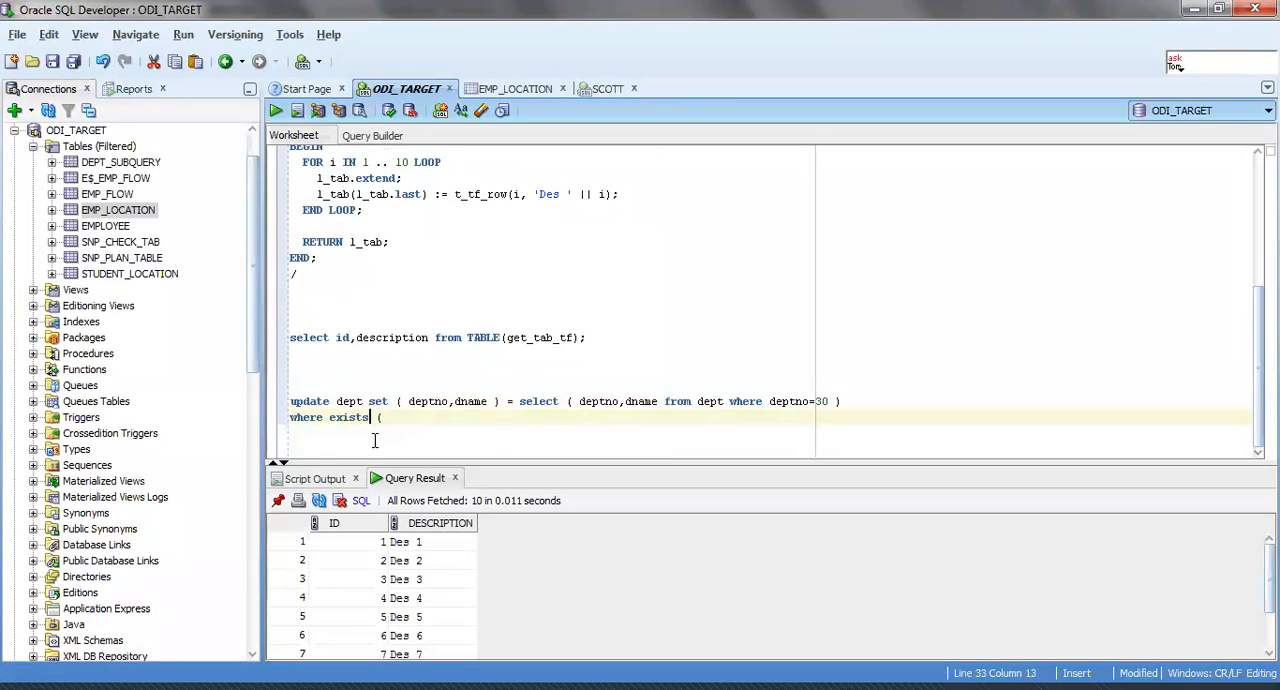
Fill in the exists subquery as seelct 1 from dept where deptno=30).
key("End")
type("seelct")
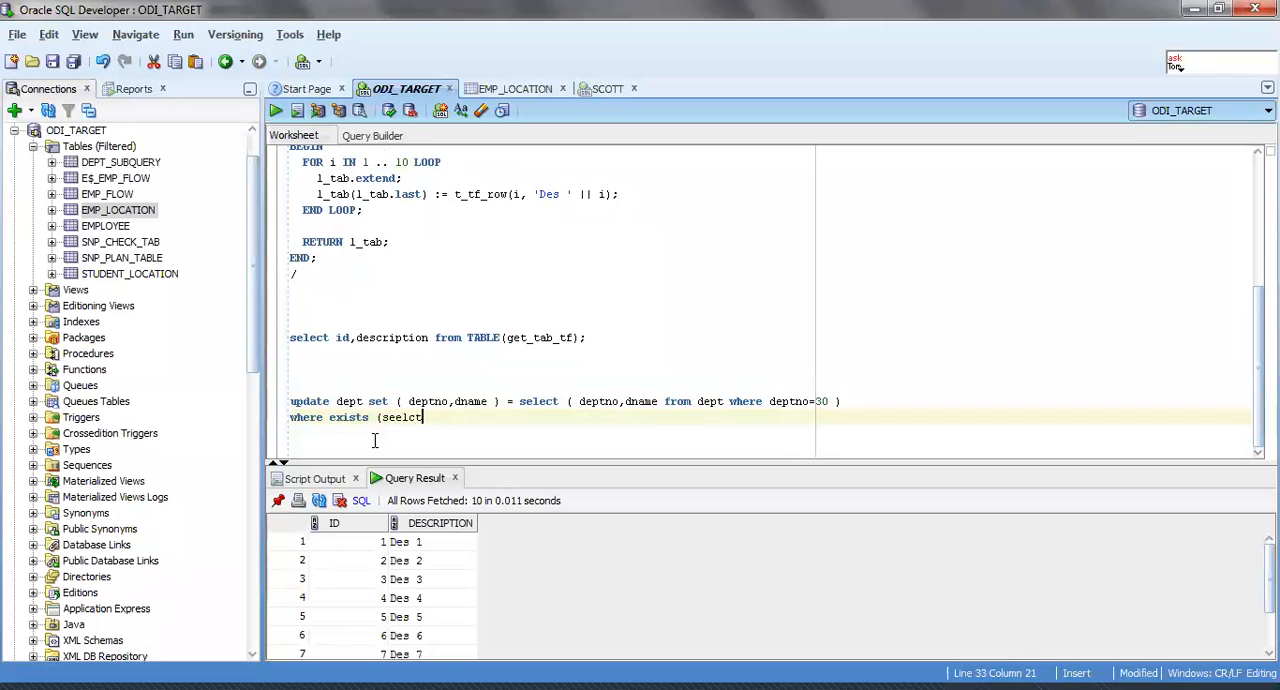
type(" 1 from dept where d")
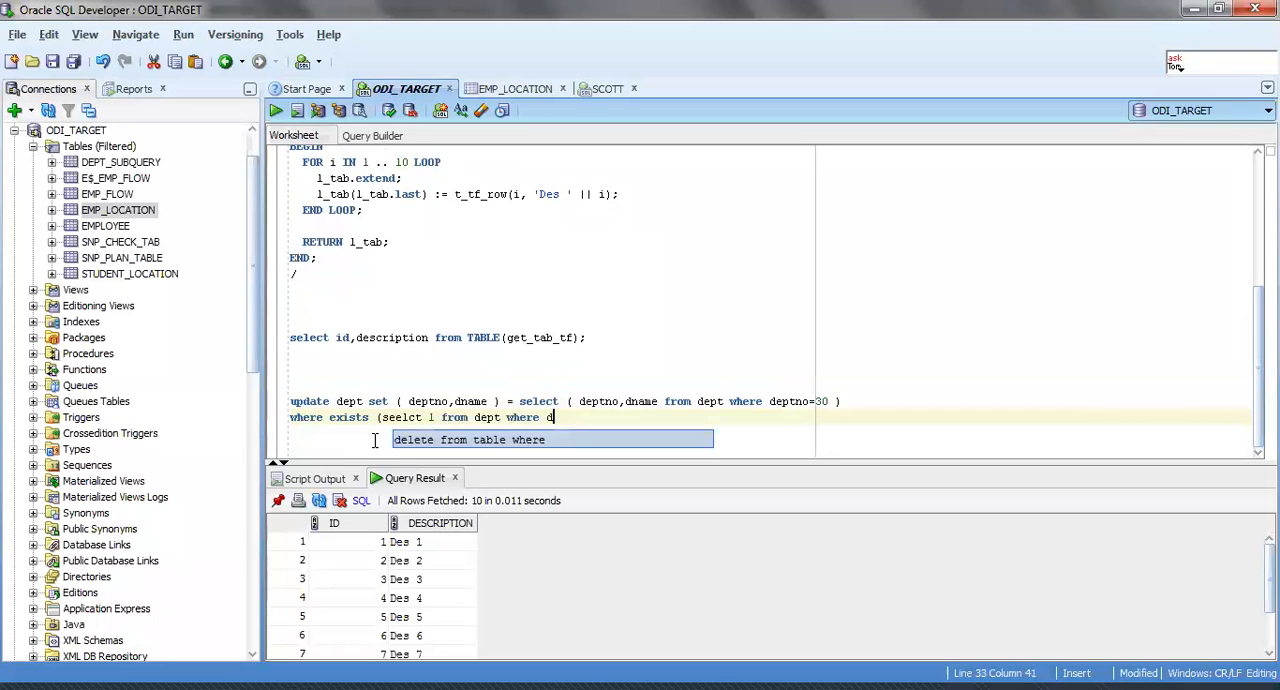
type("eptno=30)")
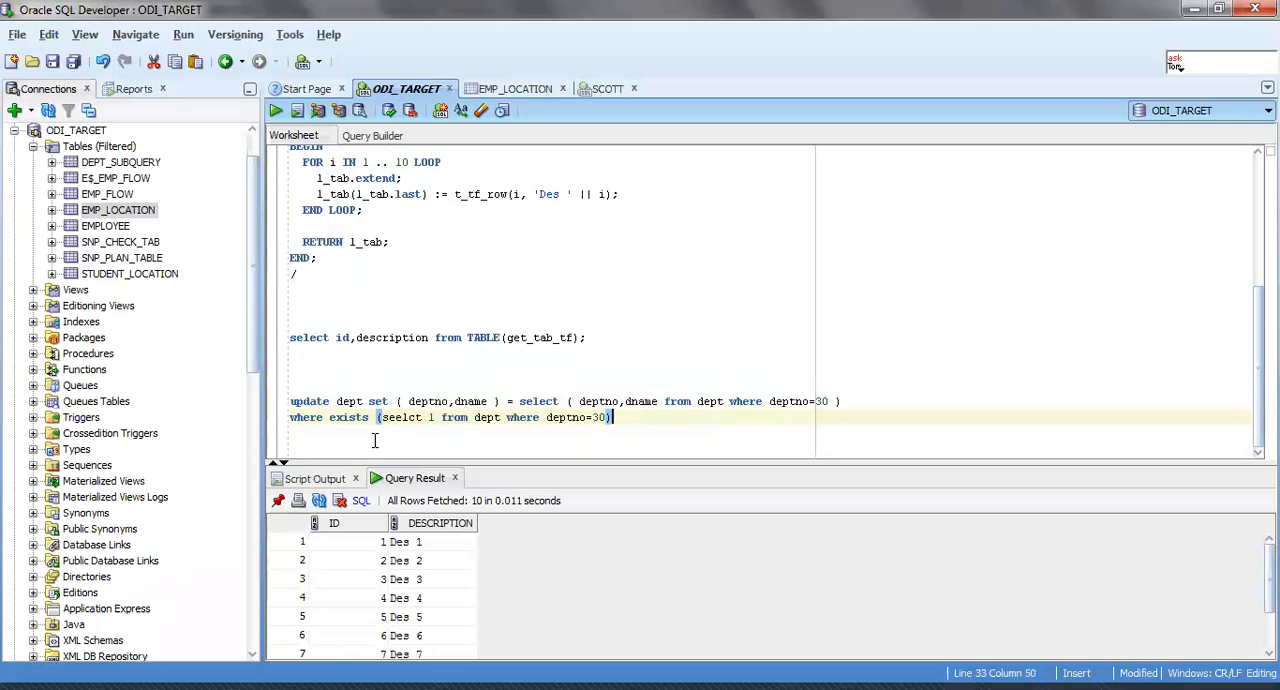
Insert not before exists in the where clause of the update statement.
left_click(324, 418)
type("not")
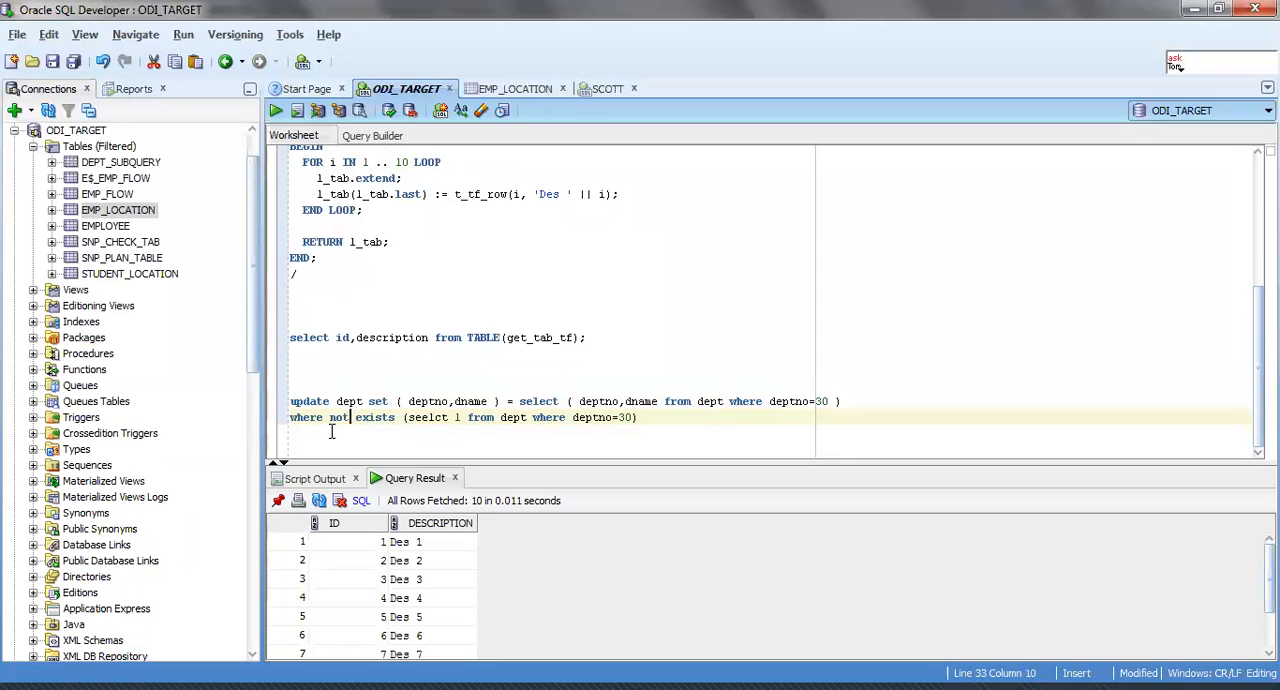
double_click(310, 418)
Switch back to Oracle Data Integrator Studio and examine each part of the SUBQUERYFILTER condition expression.
key("alt+Tab")
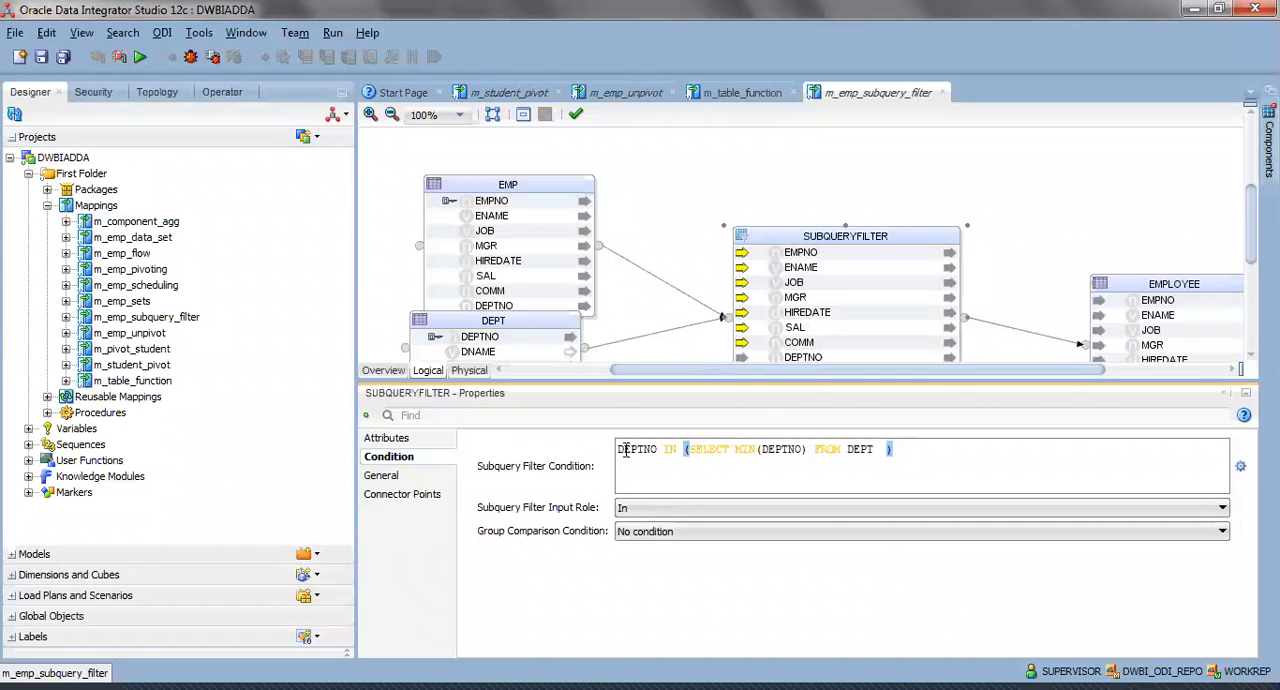
left_click(619, 449)
left_click_drag(619, 449, 916, 468)
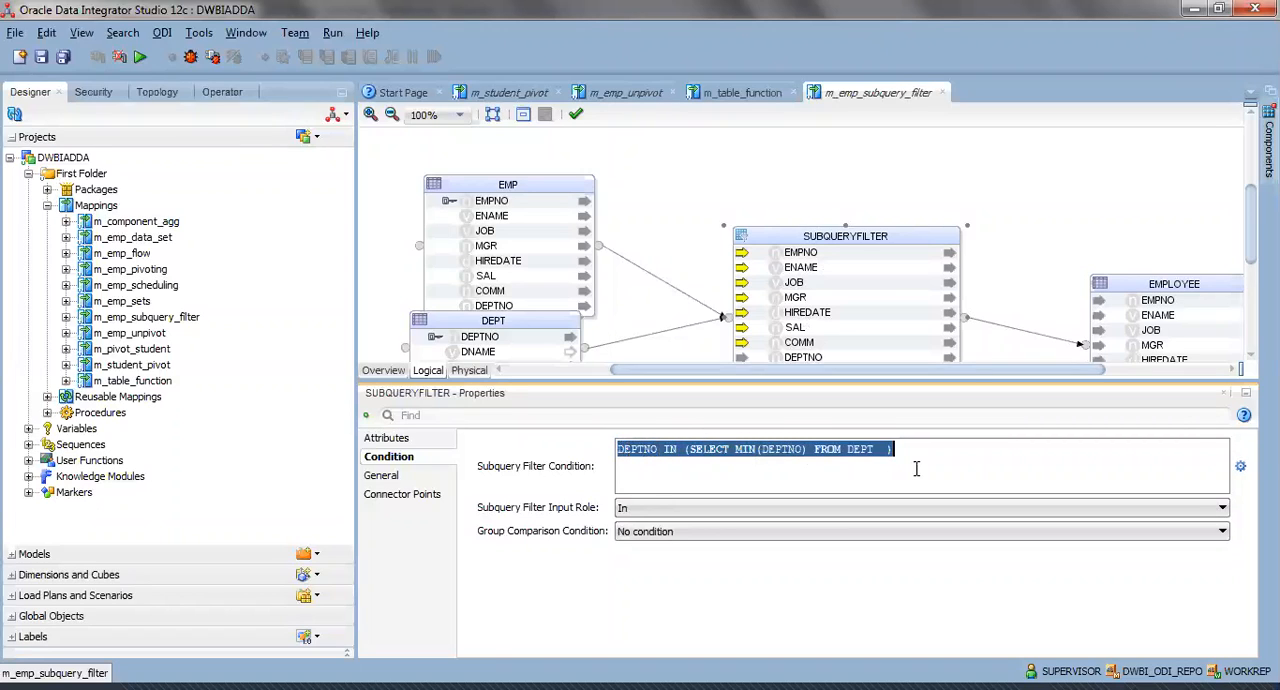
left_click(834, 458)
left_click_drag(620, 455, 879, 458)
left_click(879, 458)
left_click_drag(663, 450, 816, 452)
left_click(705, 452)
left_click(705, 451)
left_click(816, 452)
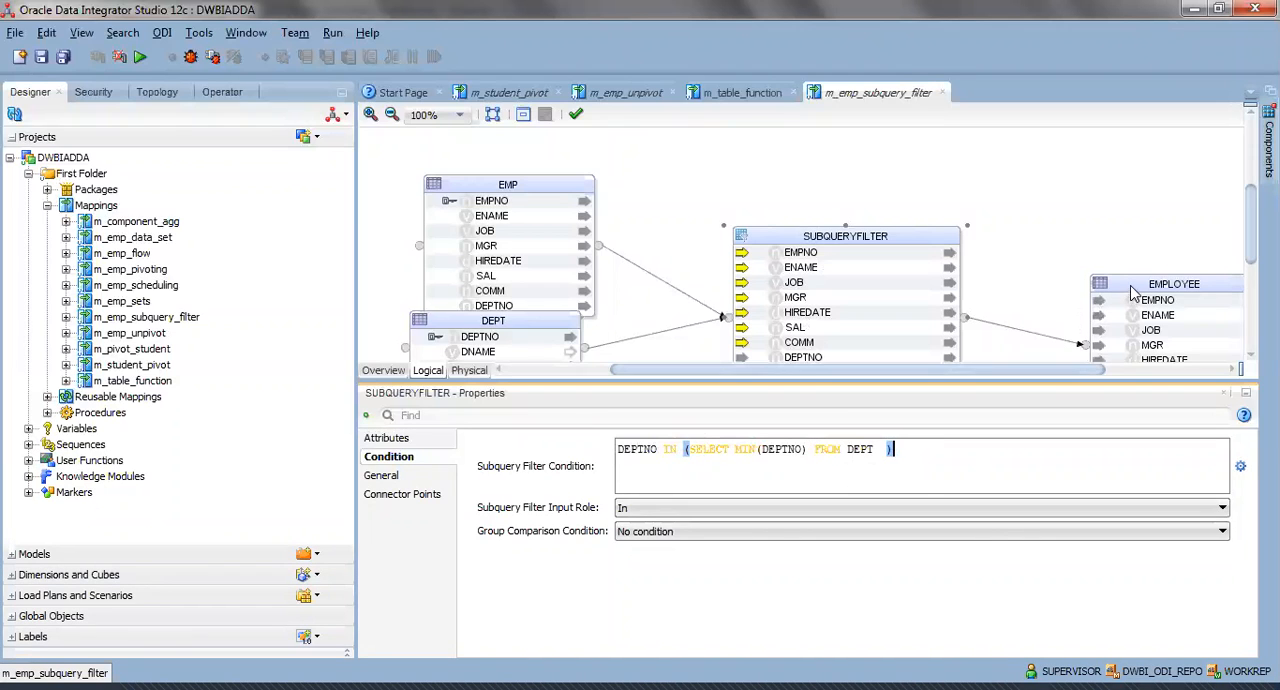
Line up EMPLOYEE with SUBQUERYFILTER, then keep TRUNCATE_TARGET_TABLE as True in its physical integration knowledge module options and save the mapping.
left_click_drag(1134, 292, 1107, 240)
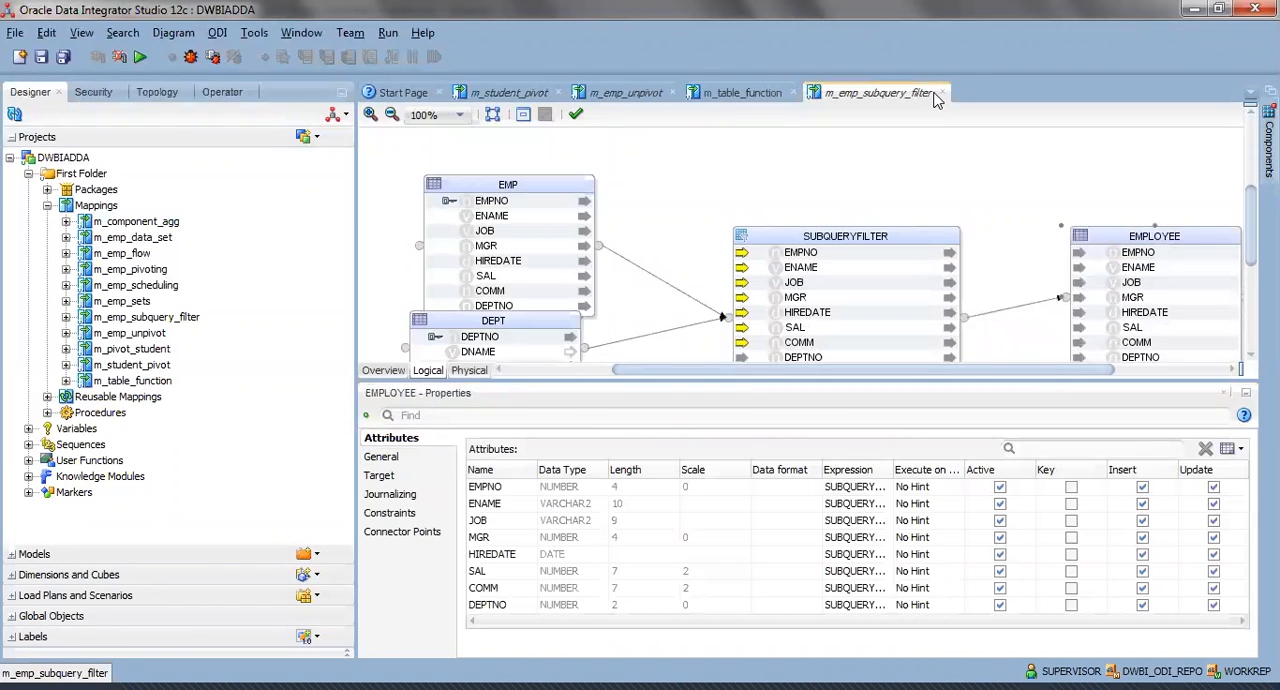
left_click(469, 370)
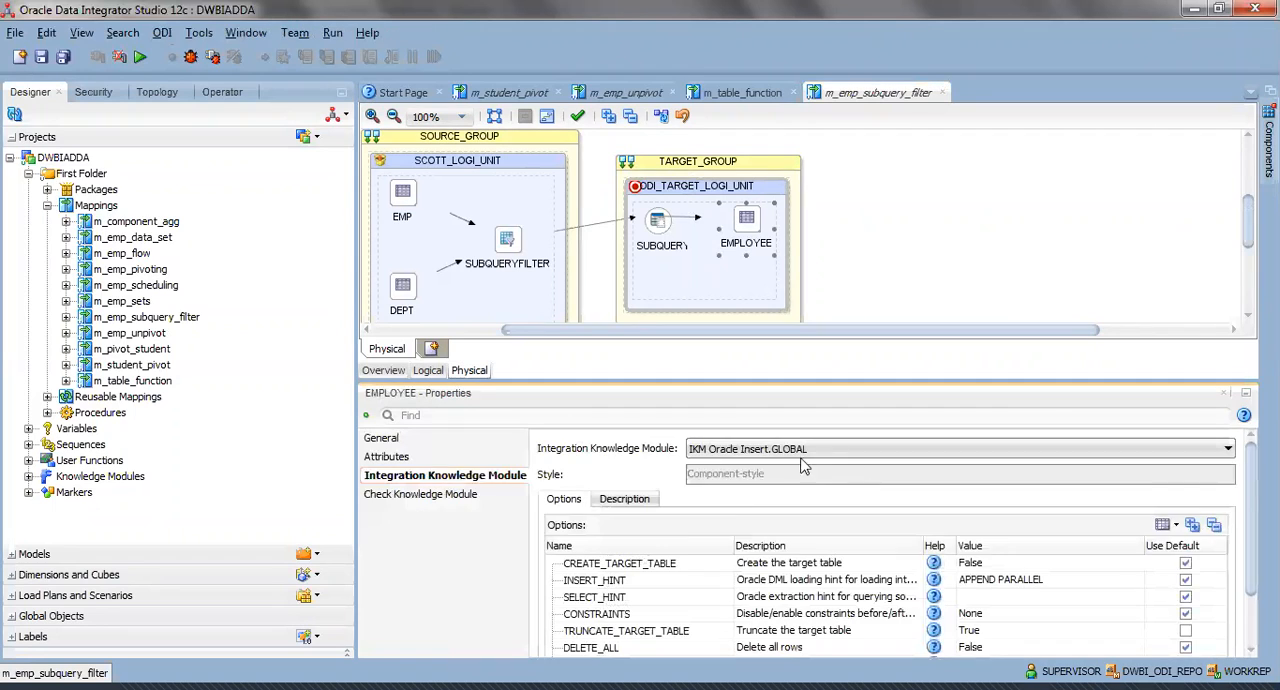
left_click(784, 452)
left_click(750, 505)
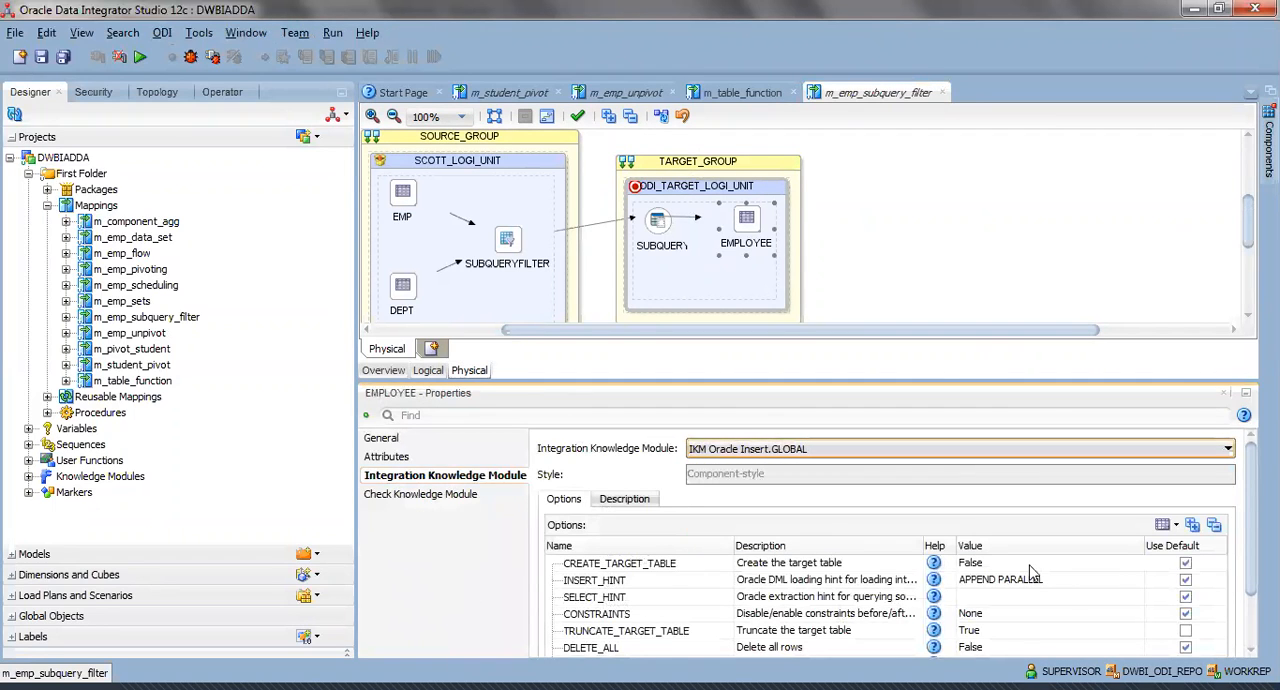
left_click(980, 630)
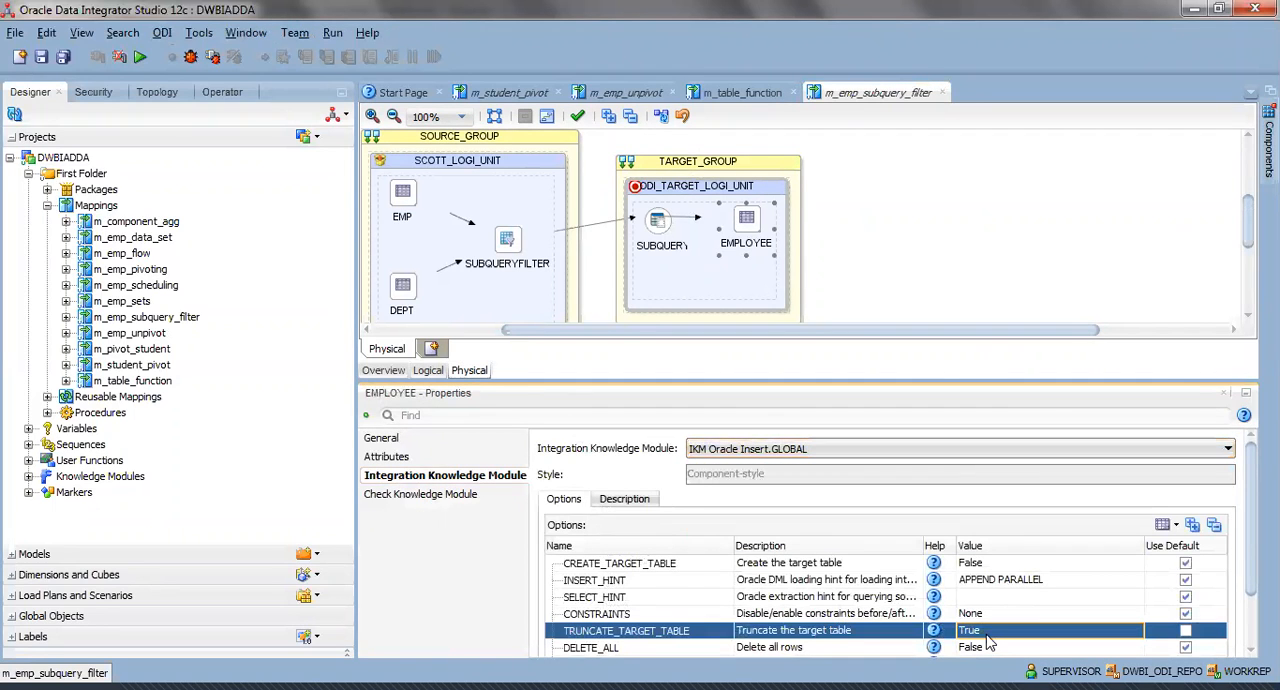
left_click(45, 59)
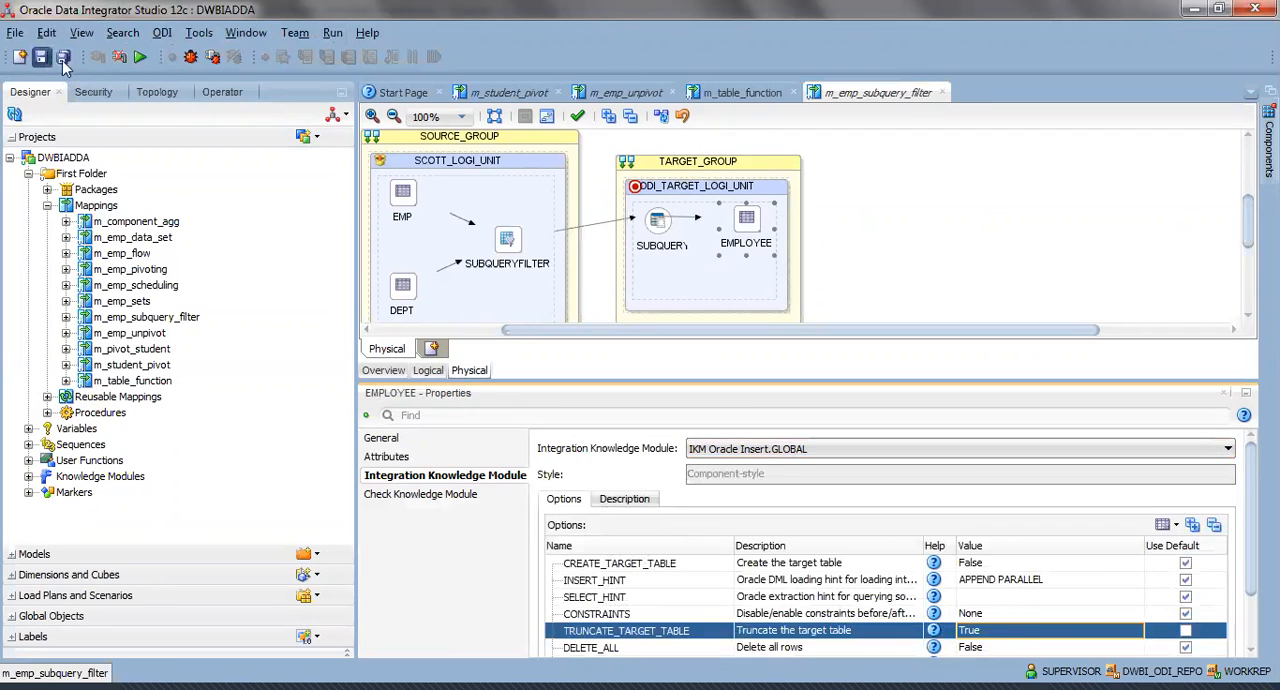
Run the m_emp_subquery_filter mapping, acknowledge the session start and return to the logical diagram.
left_click(139, 59)
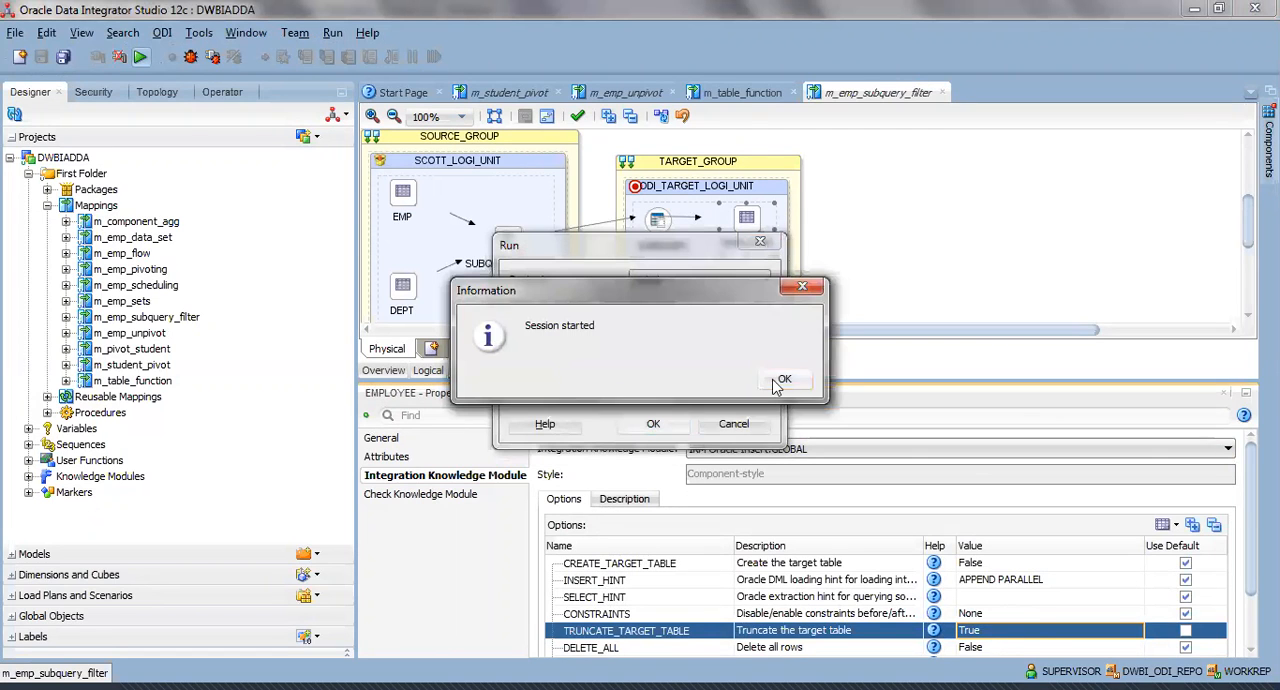
left_click(779, 381)
left_click(432, 371)
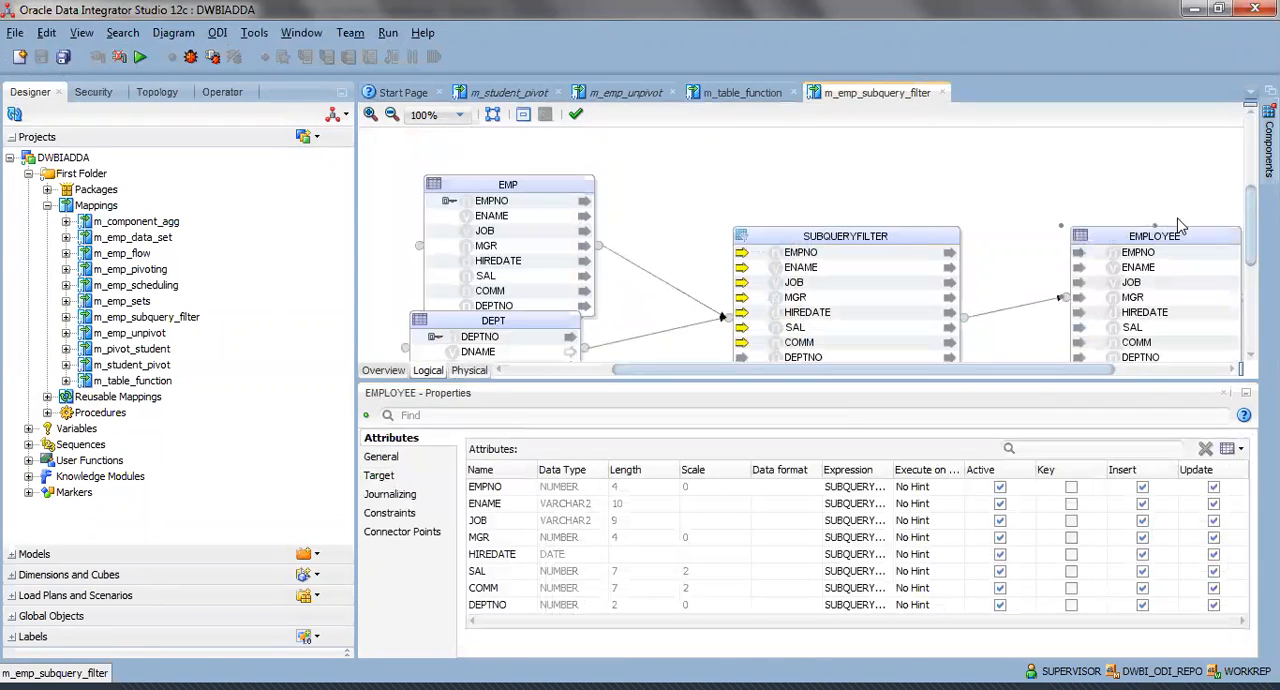
View the data loaded in the EMPLOYEE target, widening the DEPTNO column to check each row's department, and close the data view.
right_click(1148, 238)
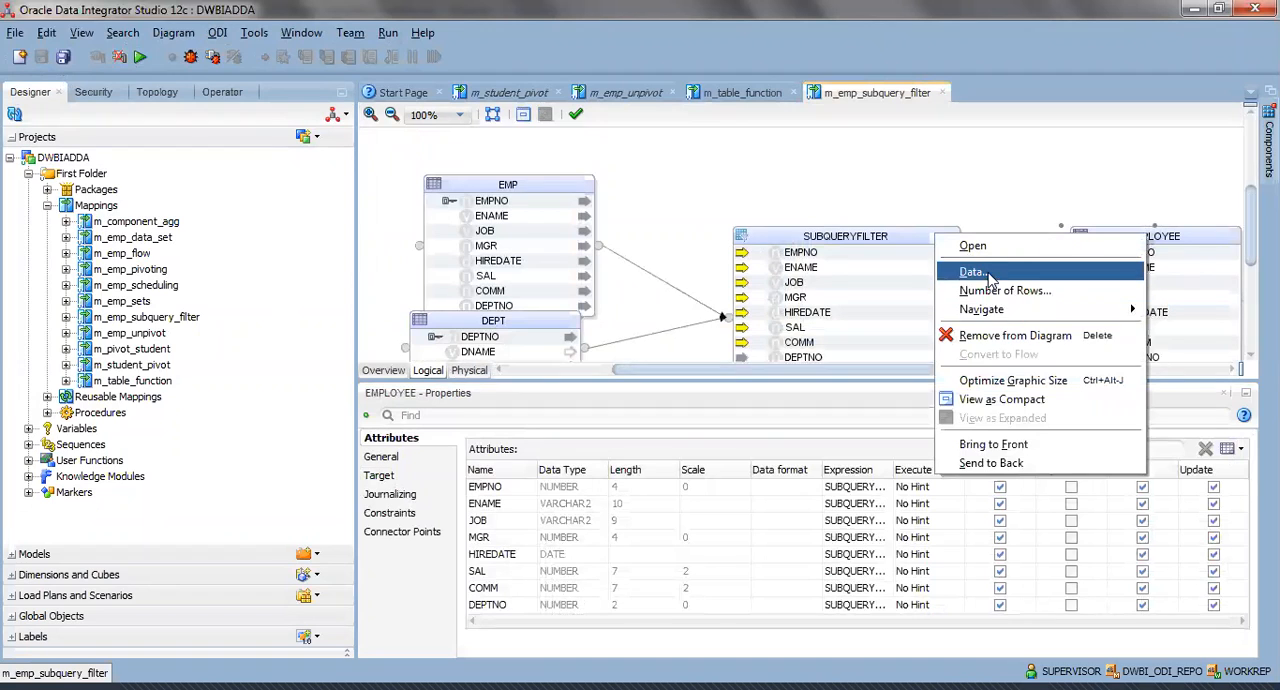
key("Return")
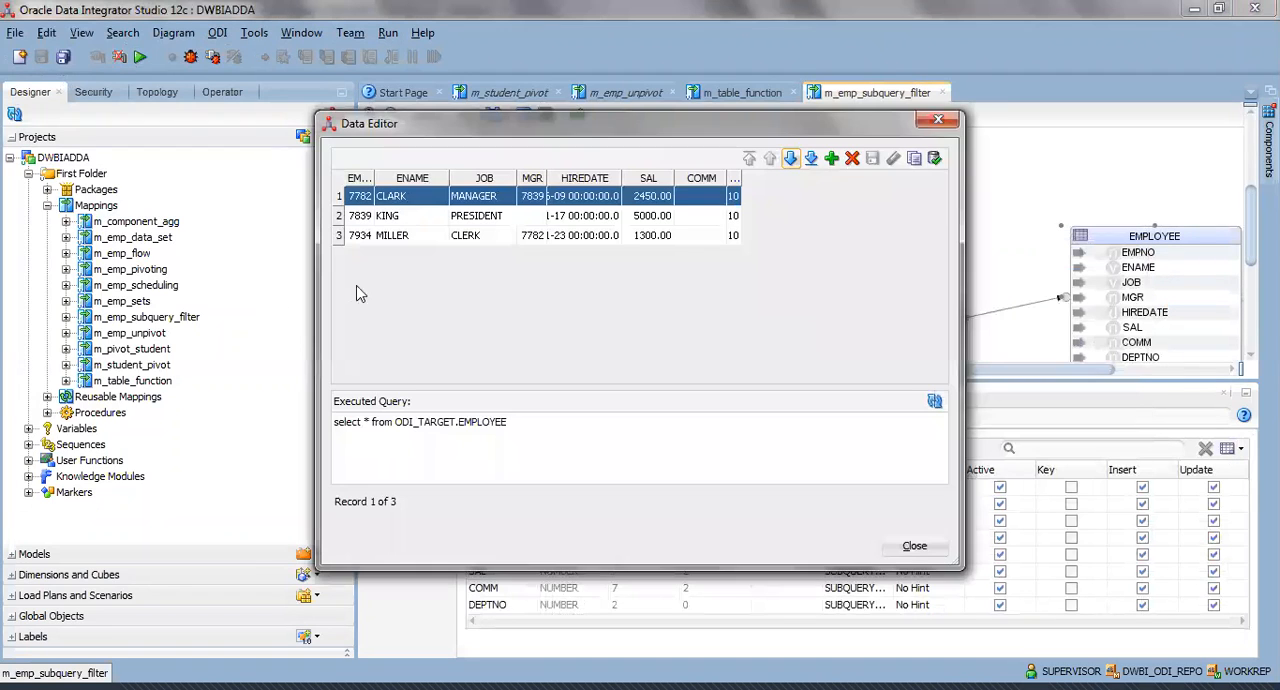
left_click_drag(738, 178, 852, 178)
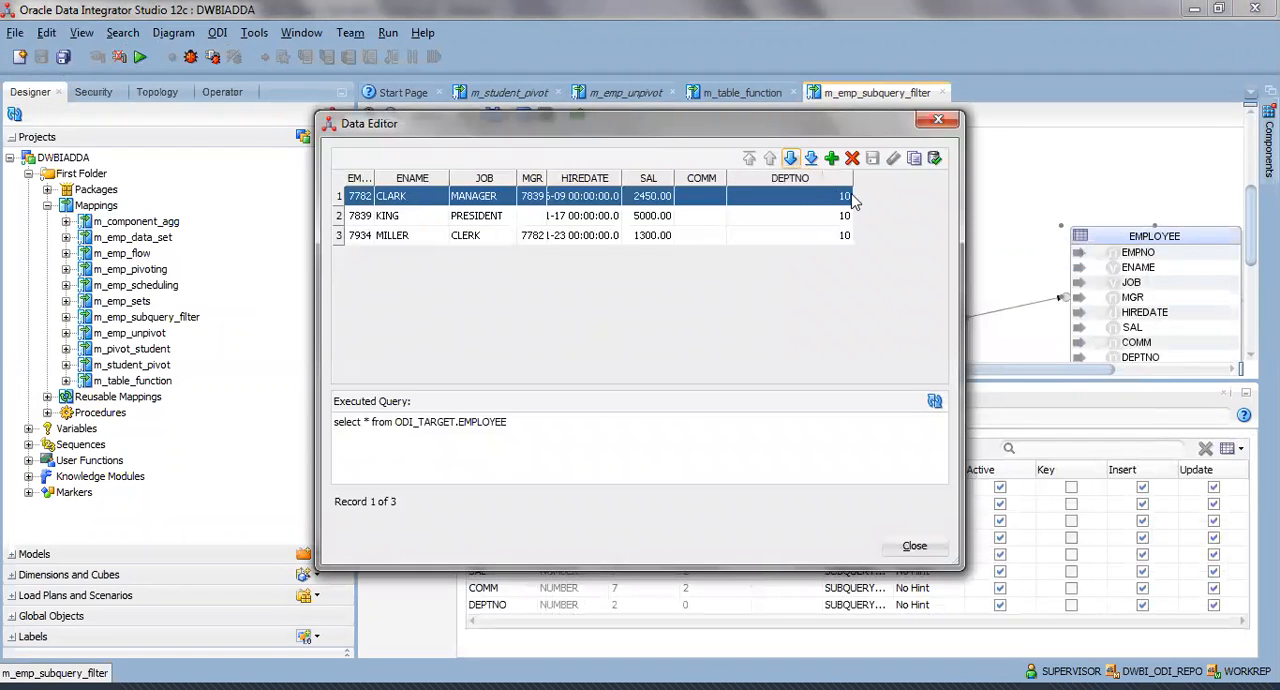
key("Down")
key("Down")
left_click(802, 200)
left_click(808, 219)
left_click(814, 236)
left_click(914, 549)
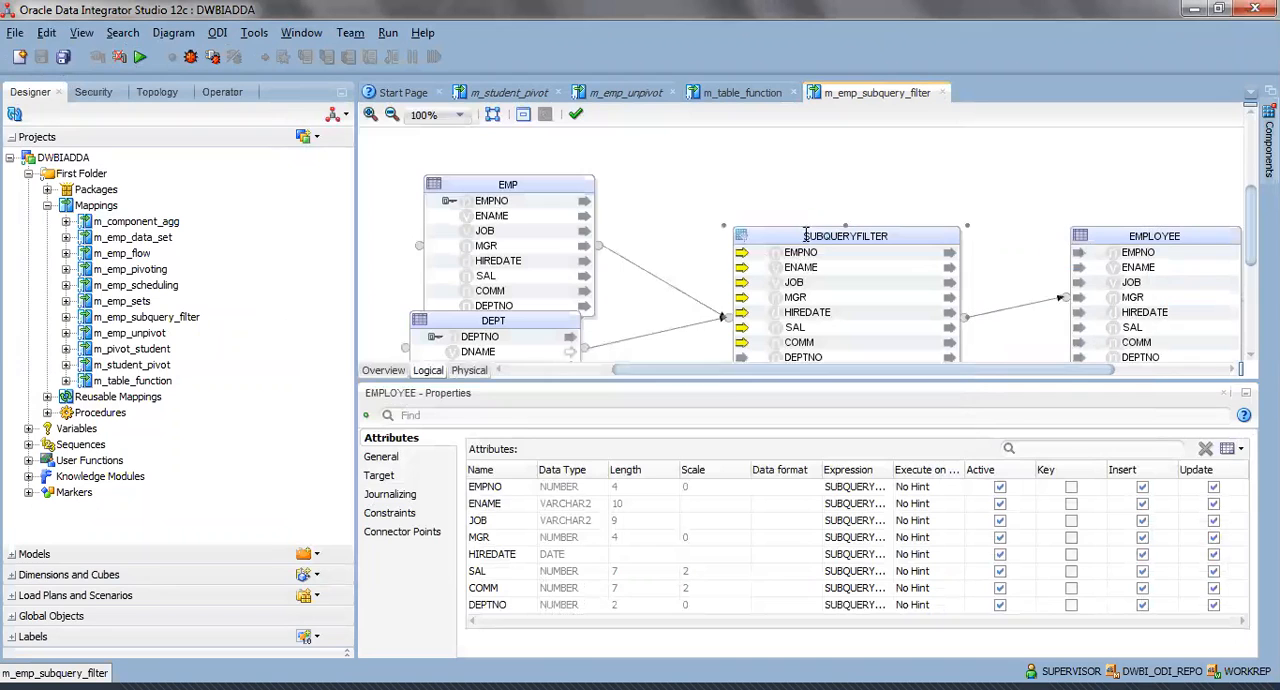
Rearrange the logical diagram by moving SUBQUERYFILTER higher and EMP farther from it, and deselect the components.
left_click_drag(803, 252, 797, 197)
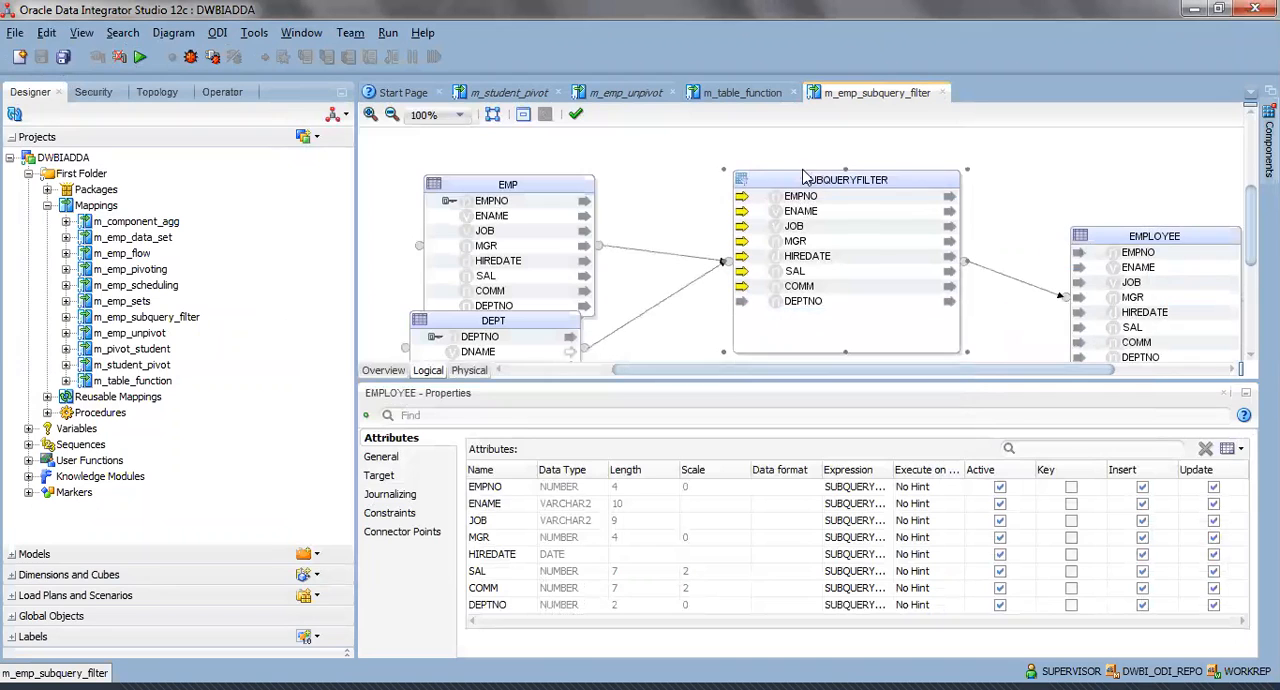
left_click_drag(537, 190, 505, 189)
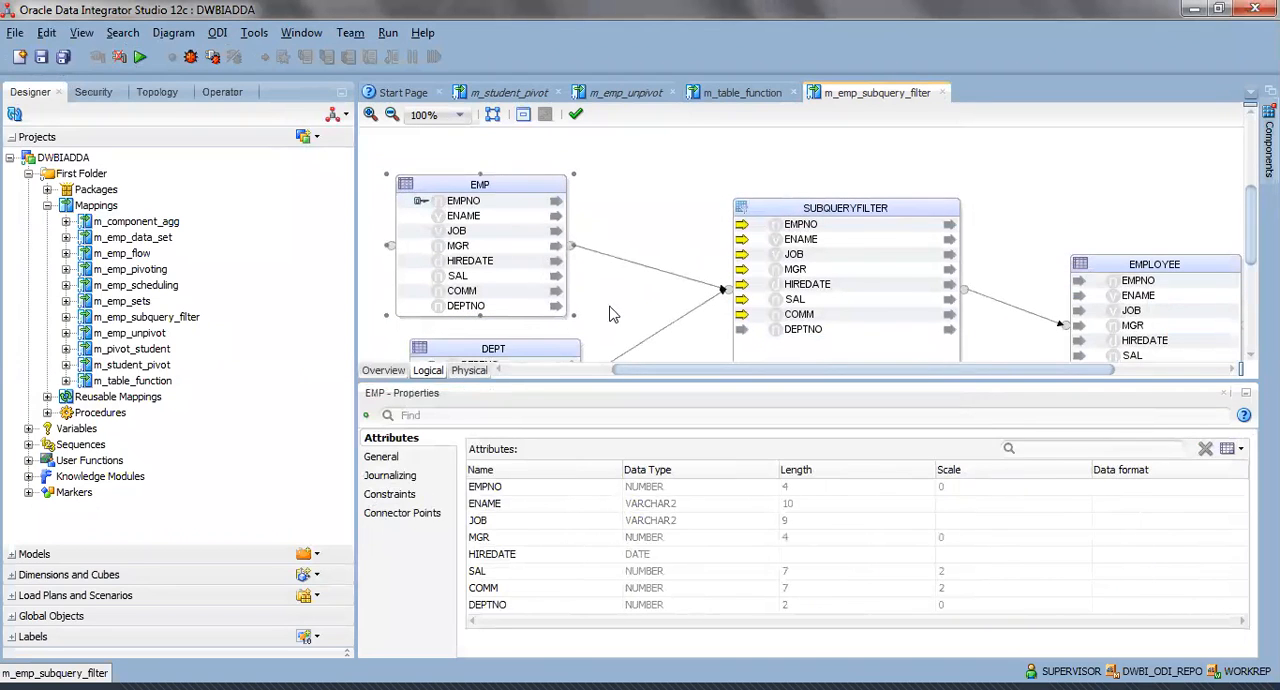
left_click(617, 312)
scroll(617, 312, "down", 1)
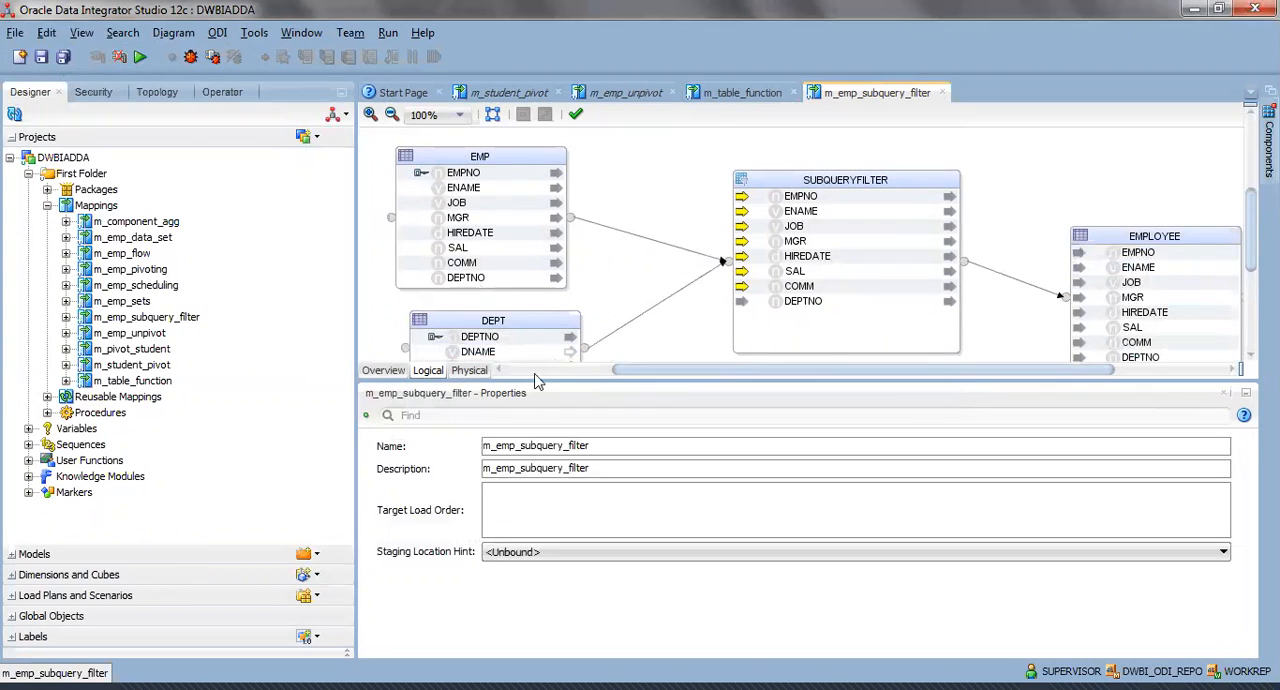
Recheck the DEPTNO values in the EMPLOYEE target's data against SUBQUERYFILTER and close the data view.
left_click(812, 183)
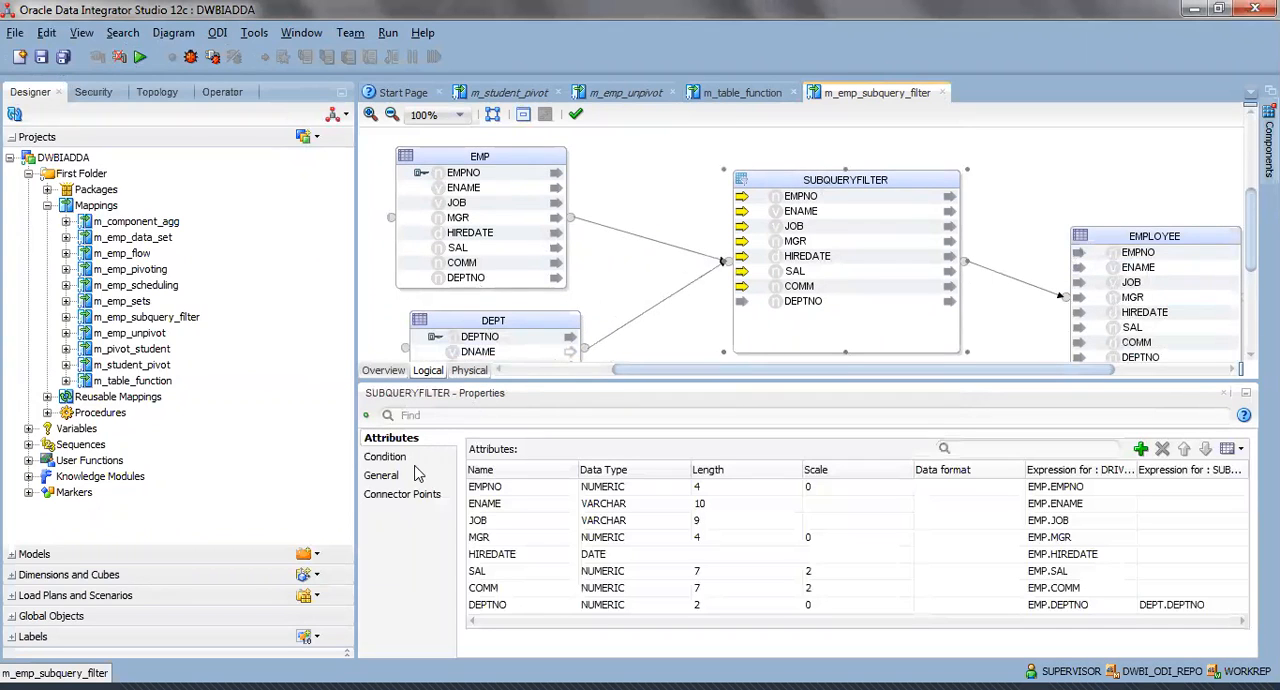
right_click(1140, 240)
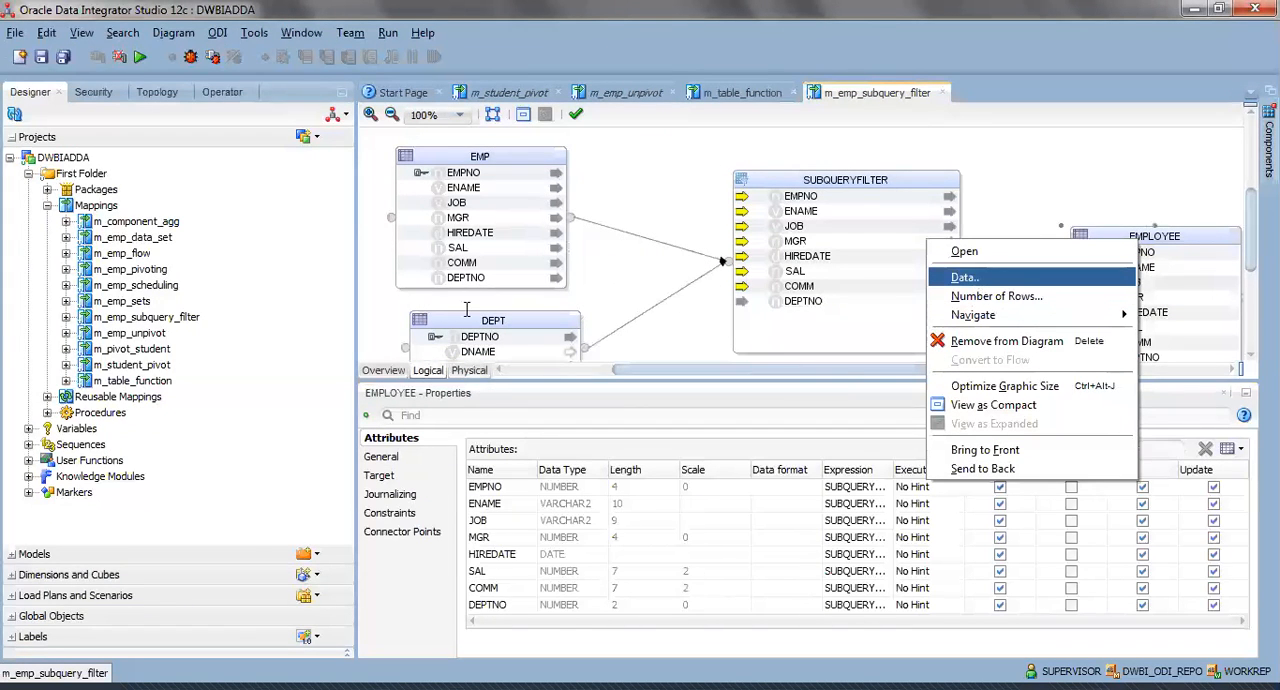
left_click(966, 278)
left_click_drag(741, 178, 845, 180)
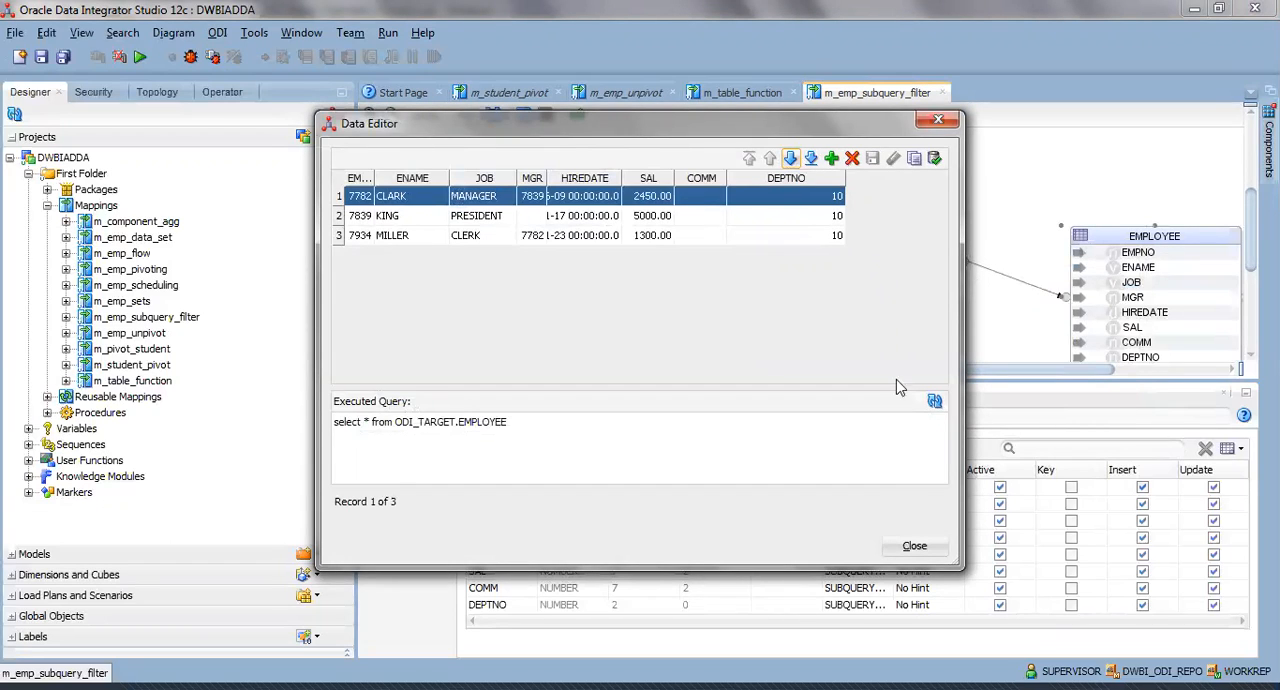
left_click(918, 547)
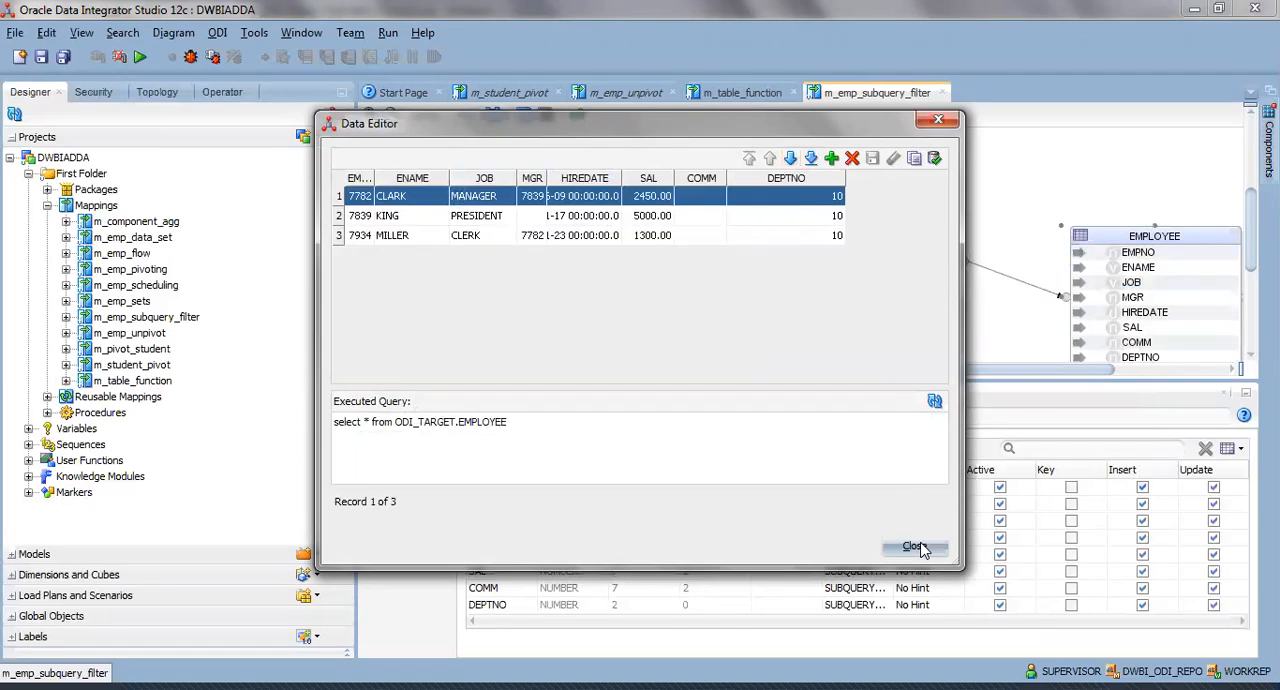
Review SUBQUERYFILTER's condition in its properties and in the expression editor, leaving the expression unchanged.
left_click(846, 180)
left_click(395, 460)
left_click(946, 467)
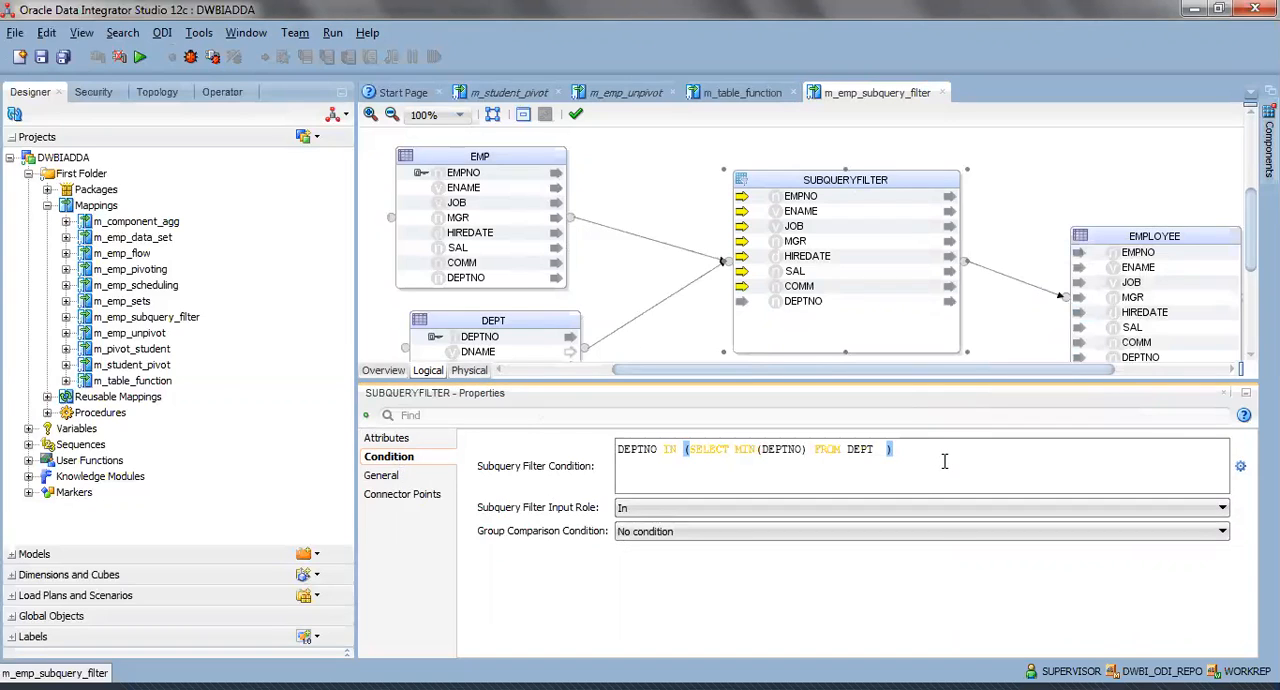
left_click_drag(944, 453, 592, 444)
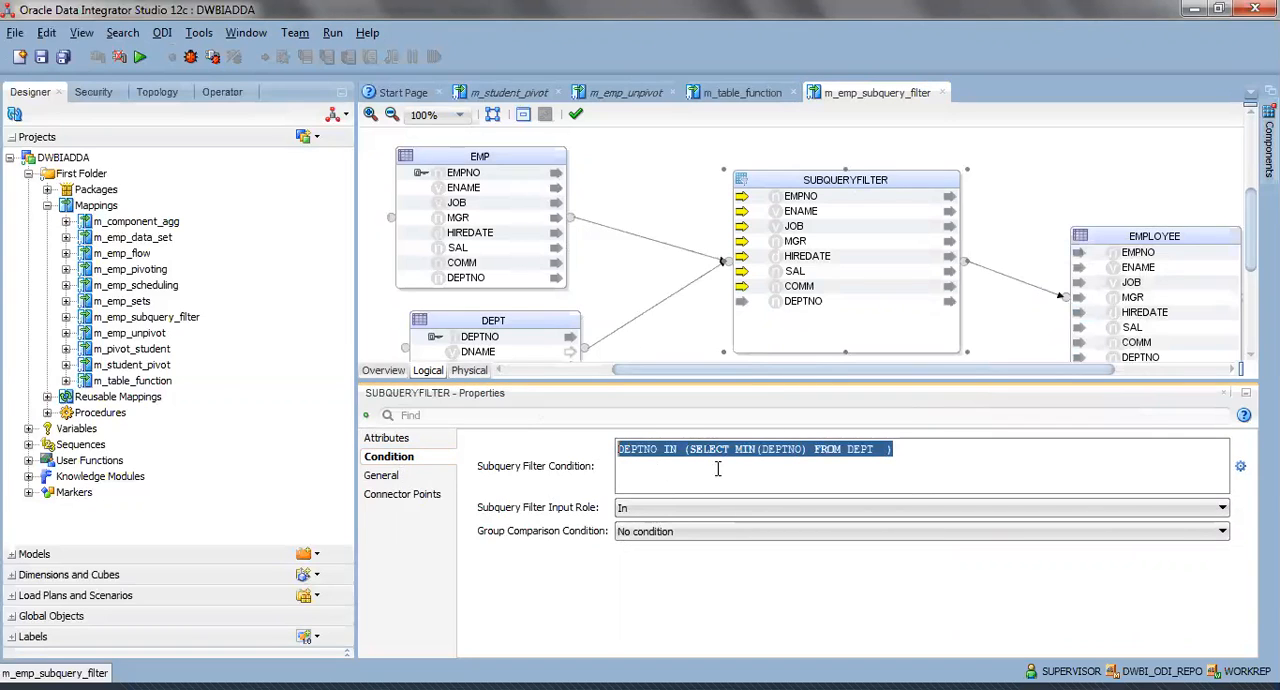
left_click(760, 465)
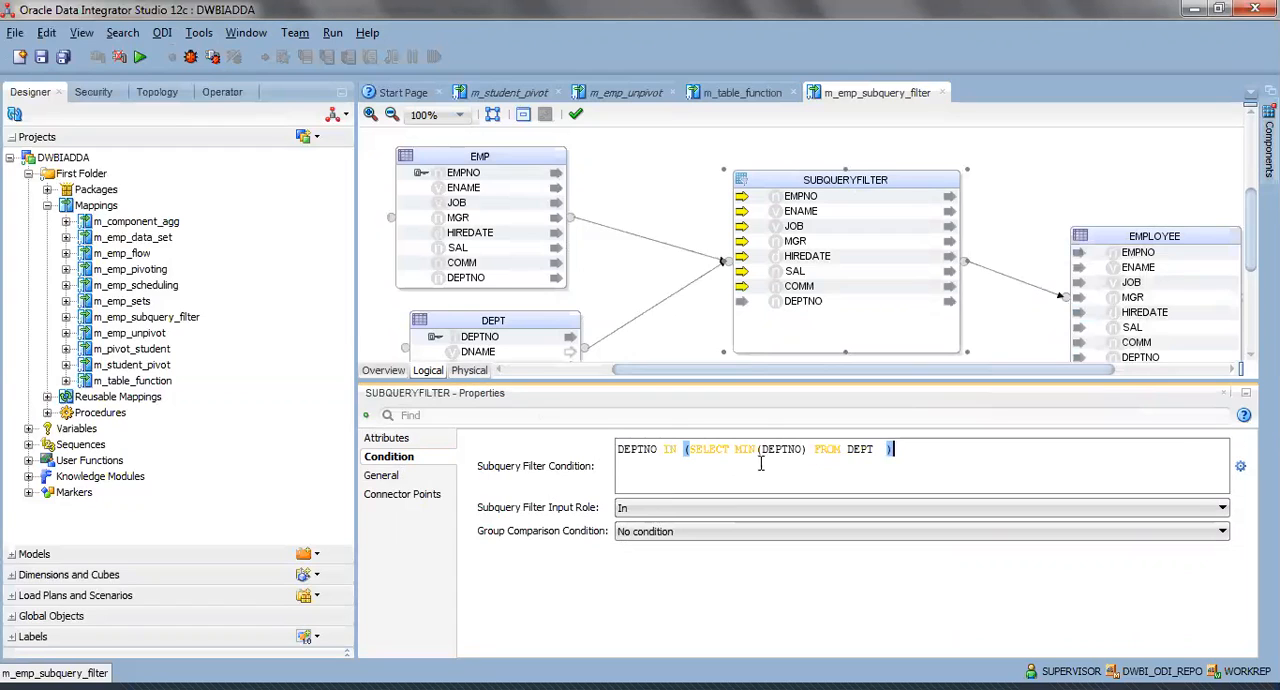
left_click(1240, 467)
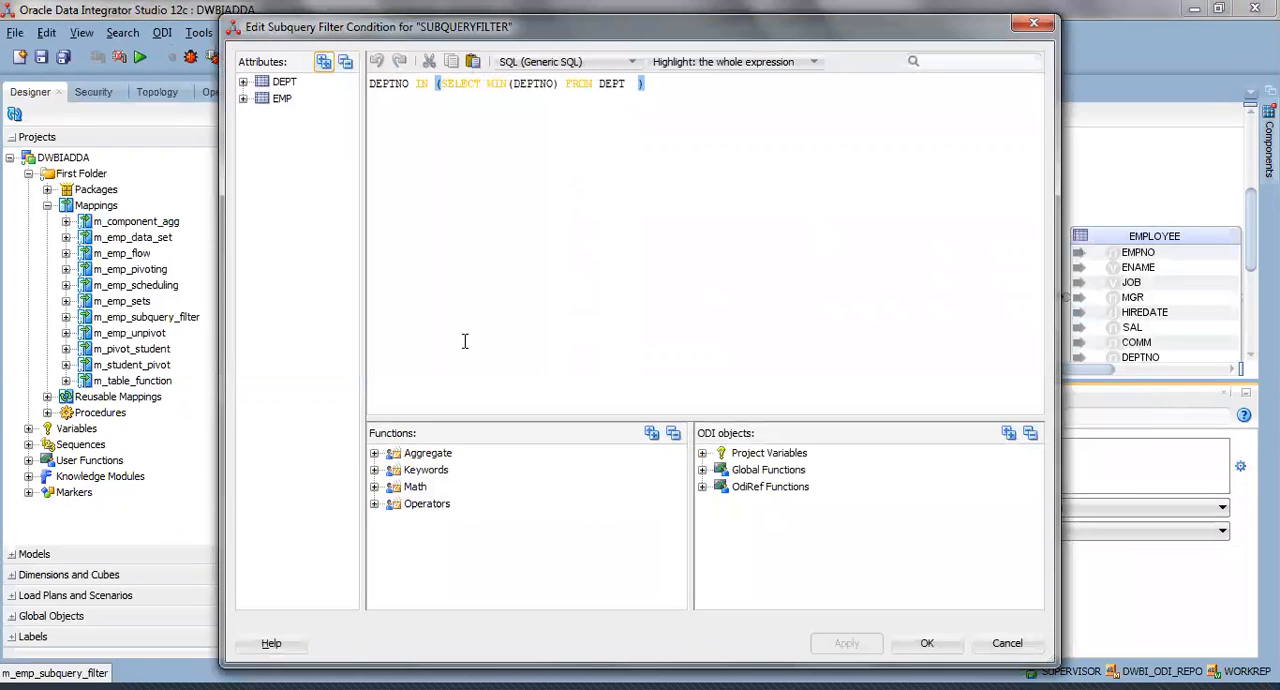
left_click(1003, 645)
Close the m_student_pivot, m_emp_unpivot, m_table_function and m_emp_subquery_filter mappings, saving the changes to each.
left_click(718, 94)
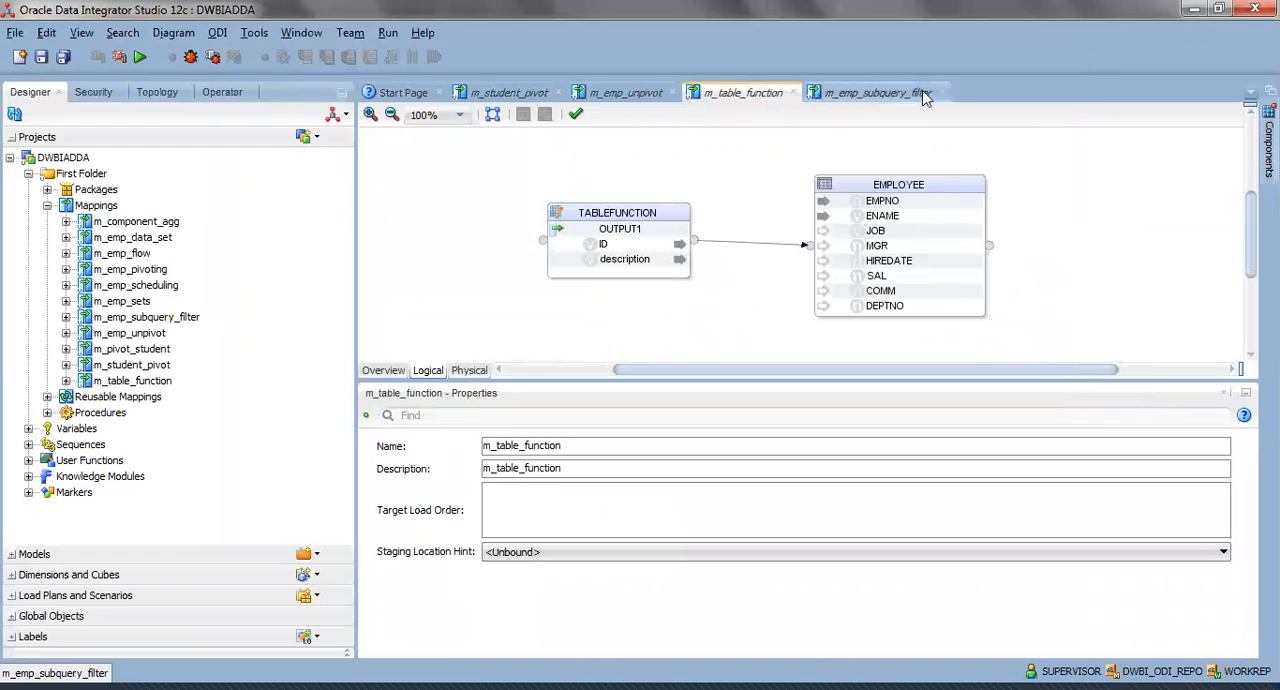
left_click(559, 93)
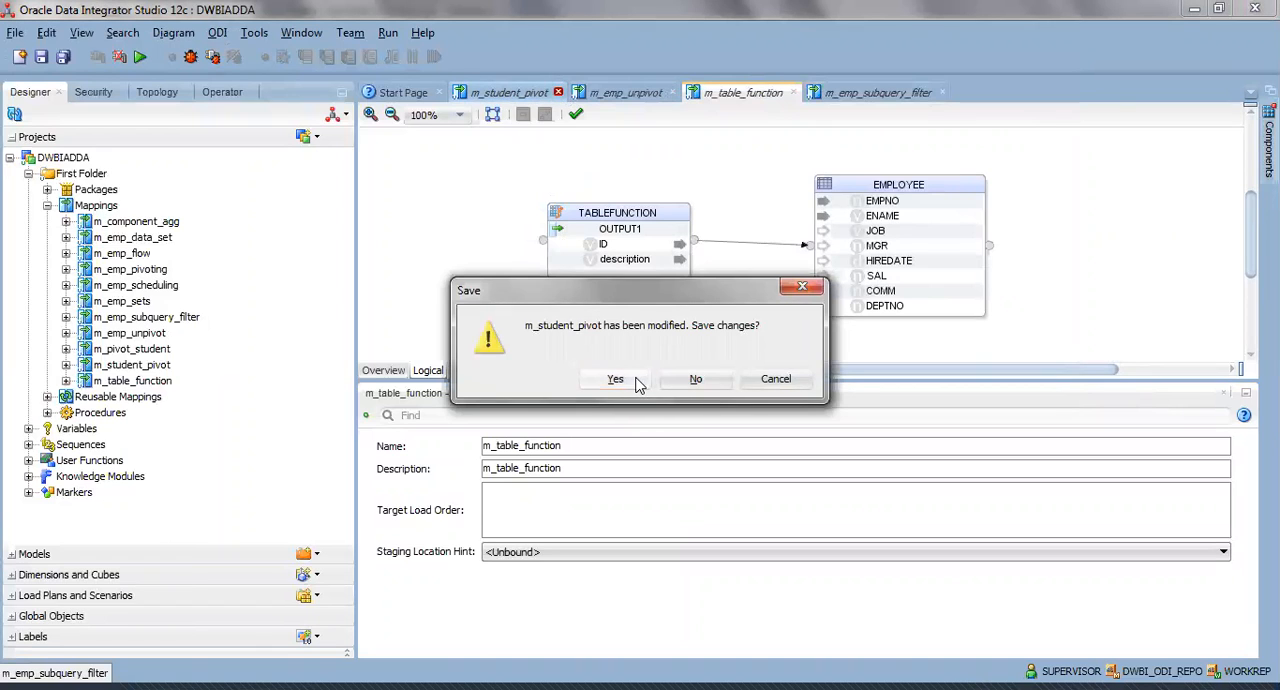
left_click(611, 379)
left_click(554, 93)
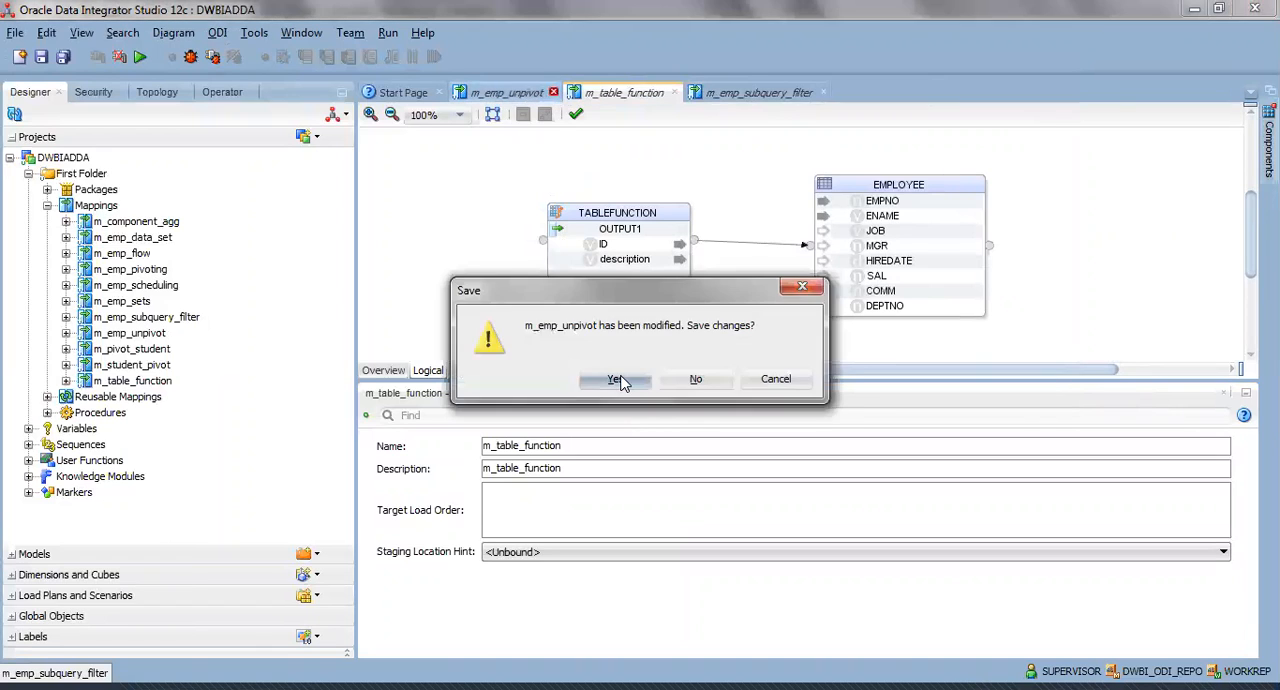
left_click(614, 380)
left_click(560, 93)
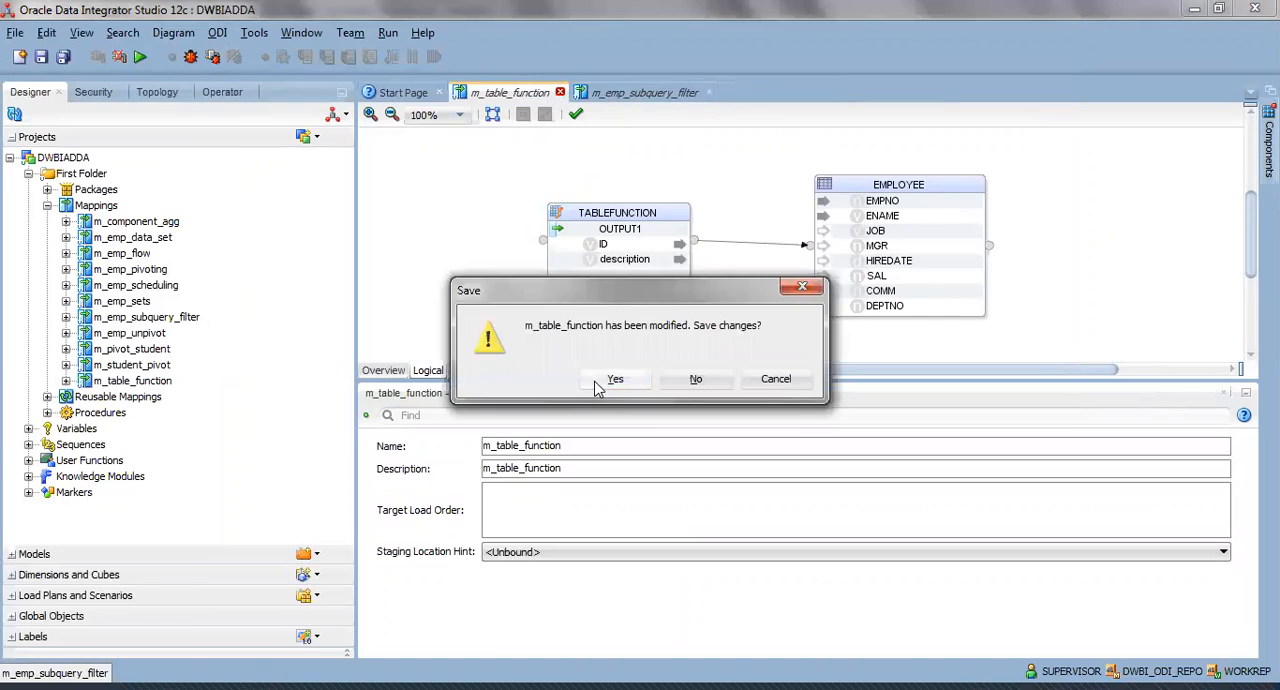
left_click(611, 379)
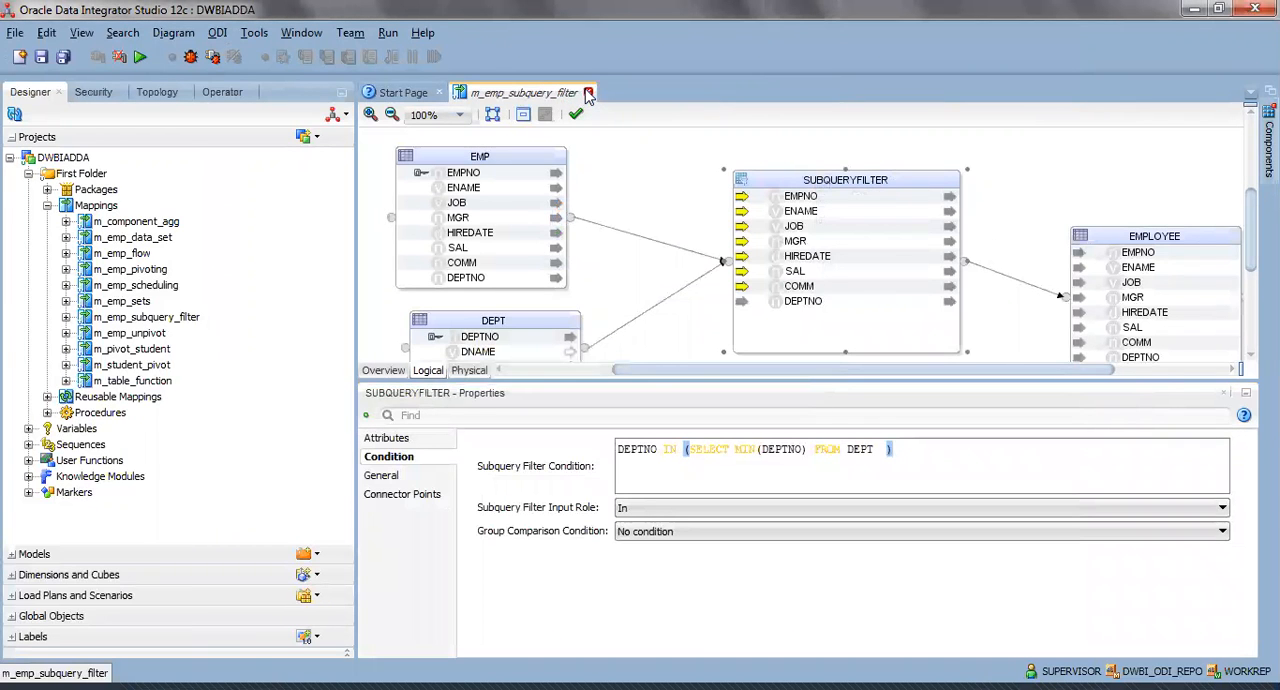
left_click(588, 93)
left_click(611, 380)
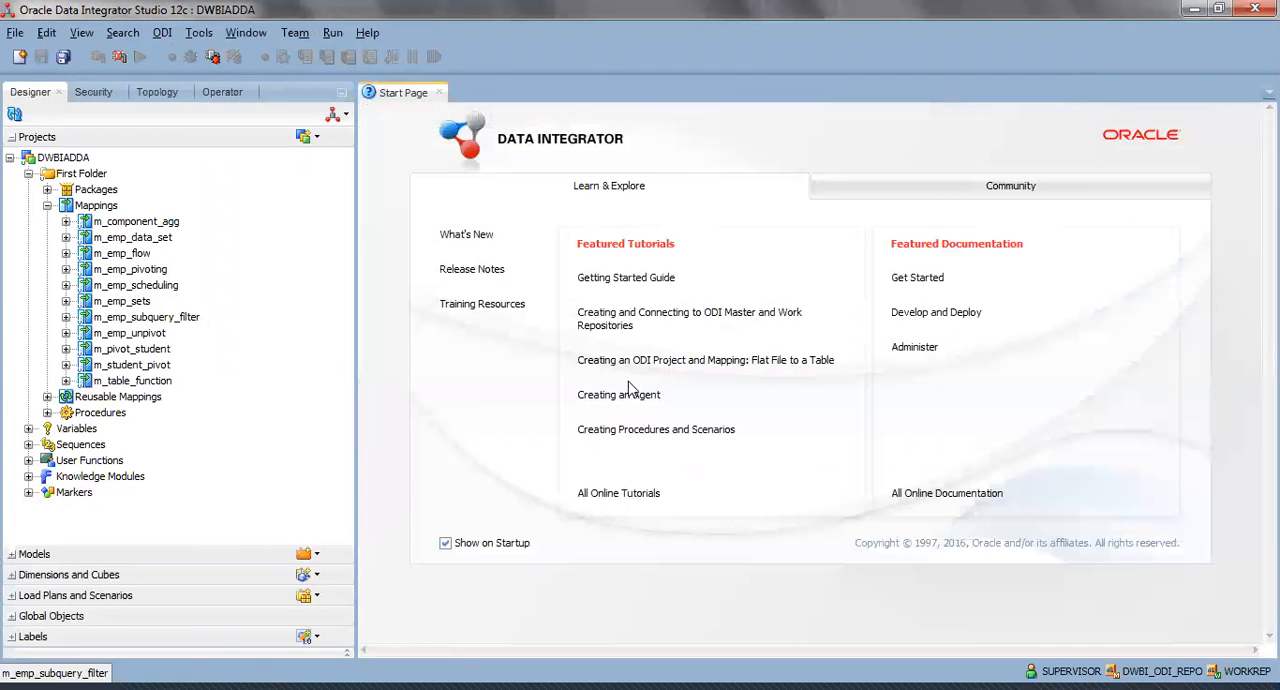